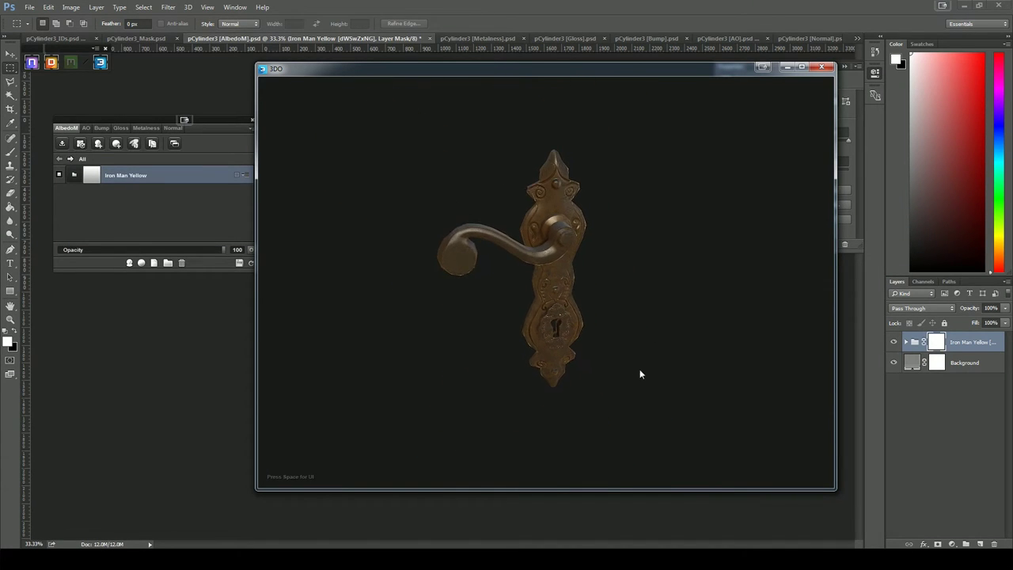
Examine the finished door handle and its backplate from several angles and distances in the 3DO viewer
{"action": "right_click_drag", "start_coordinate": [523, 347], "coordinate": [450, 375]}
{"action": "left_click_drag", "start_coordinate": [450, 374], "coordinate": [659, 415]}
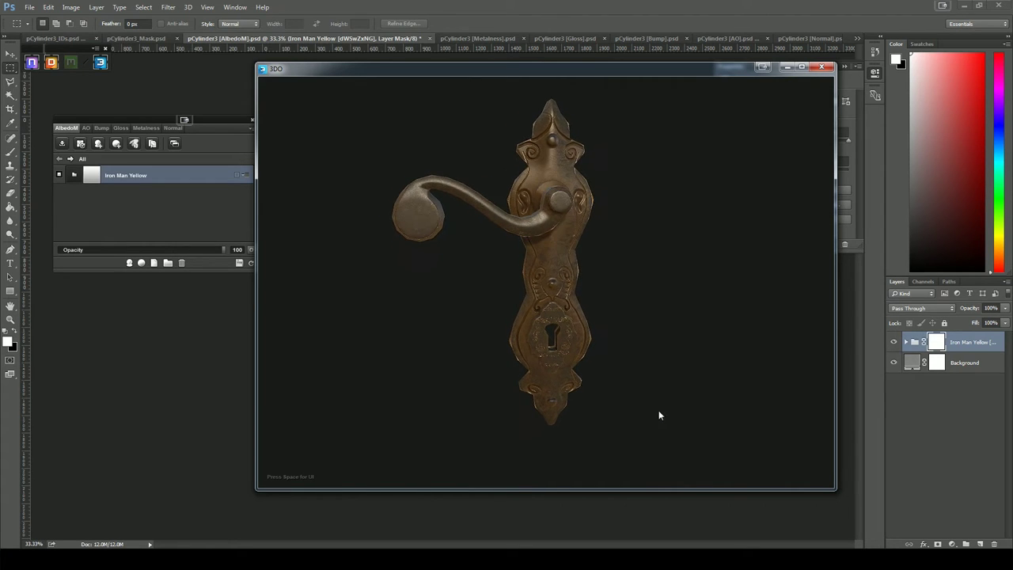
{"action": "left_click_drag", "start_coordinate": [626, 386], "coordinate": [624, 300]}
{"action": "right_click_drag", "start_coordinate": [625, 300], "coordinate": [718, 403]}
{"action": "left_click_drag", "start_coordinate": [650, 258], "coordinate": [675, 373]}
{"action": "right_click_drag", "start_coordinate": [675, 373], "coordinate": [421, 286]}
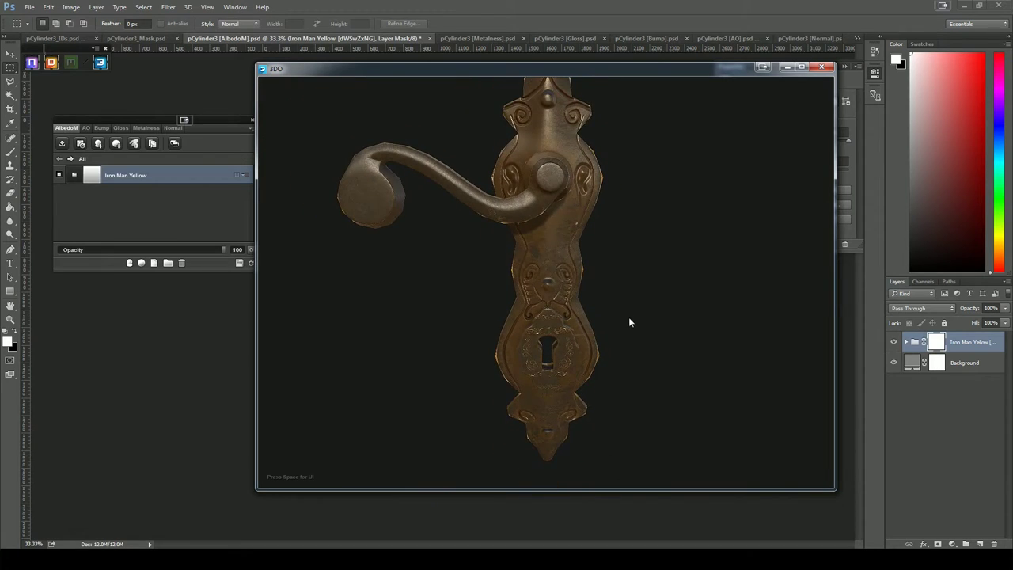
{"action": "middle_click_drag", "start_coordinate": [629, 317], "coordinate": [629, 381]}
{"action": "right_click_drag", "start_coordinate": [628, 382], "coordinate": [638, 371]}
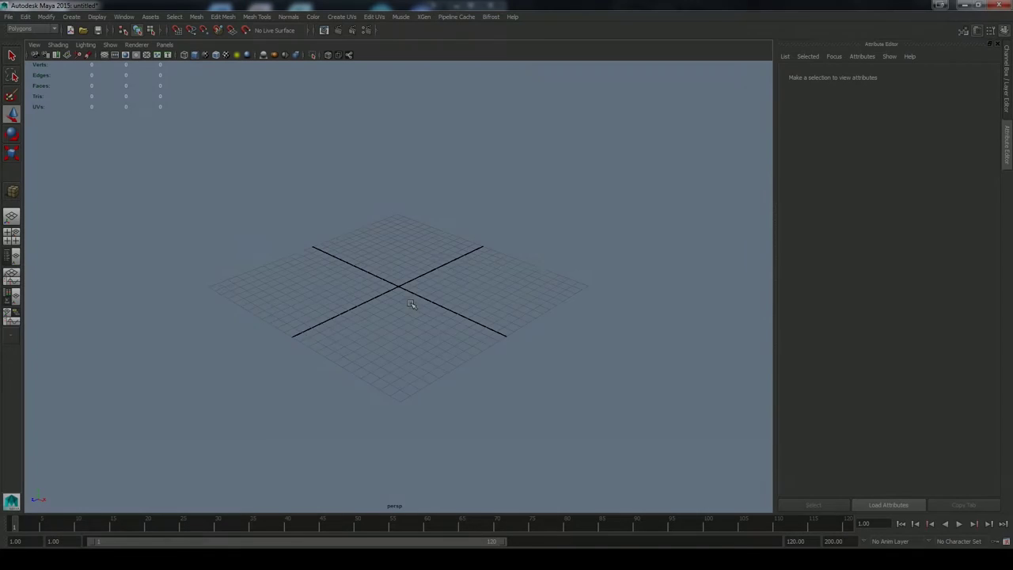
In Maya, import doorHandleREF.jpg from the OldDoor project's images folder as an image plane in the front view
{"action": "key", "text": "space"}
{"action": "left_click_drag", "start_coordinate": [408, 297], "coordinate": [407, 319]}
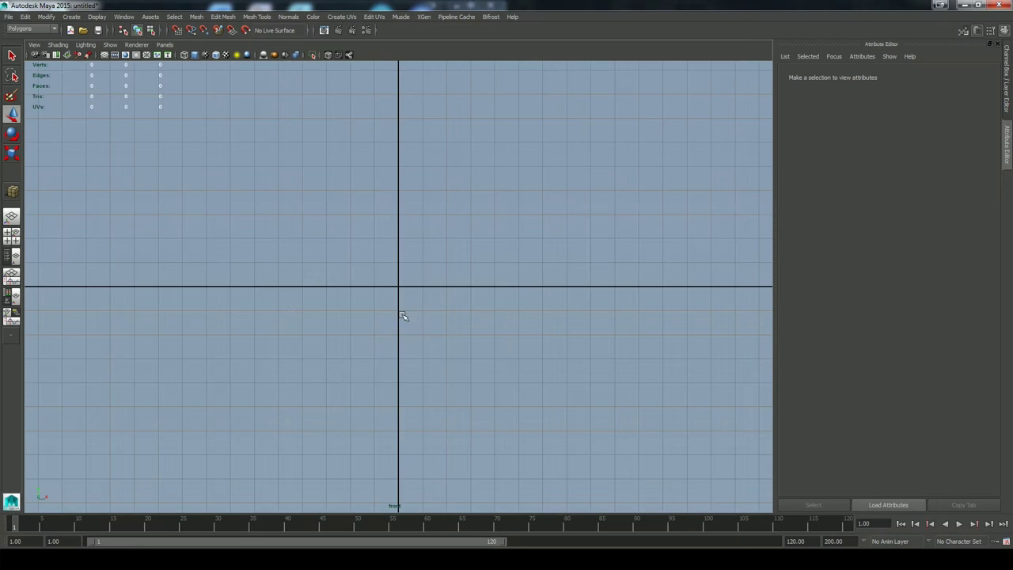
{"action": "left_click", "coordinate": [35, 44]}
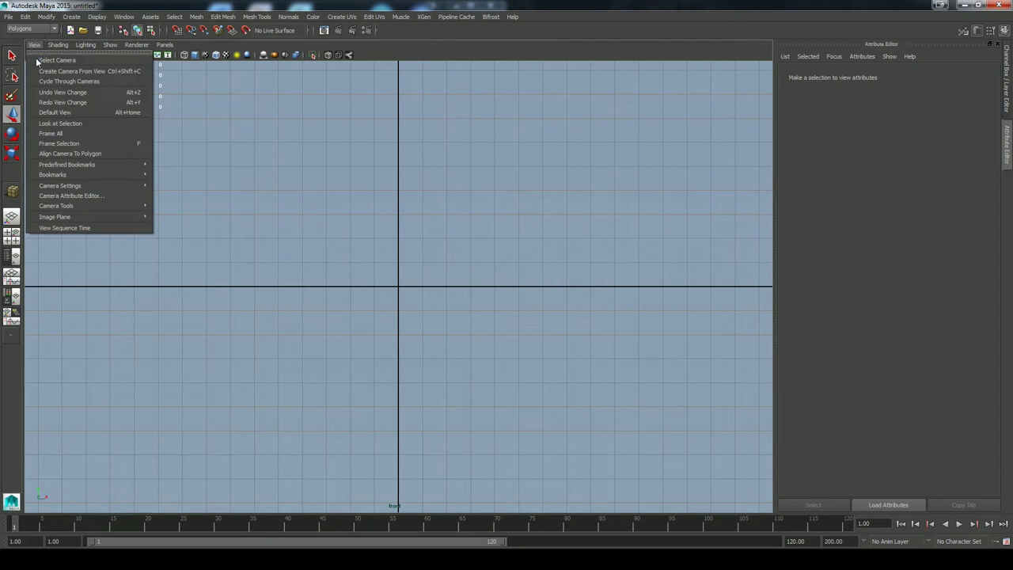
{"action": "mouse_move", "coordinate": [71, 214]}
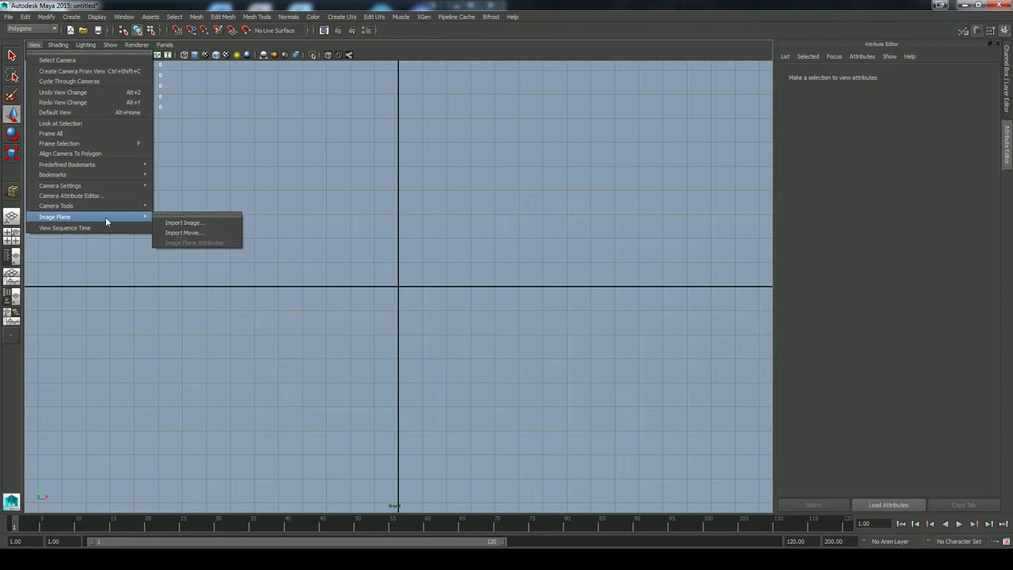
{"action": "left_click", "coordinate": [174, 224]}
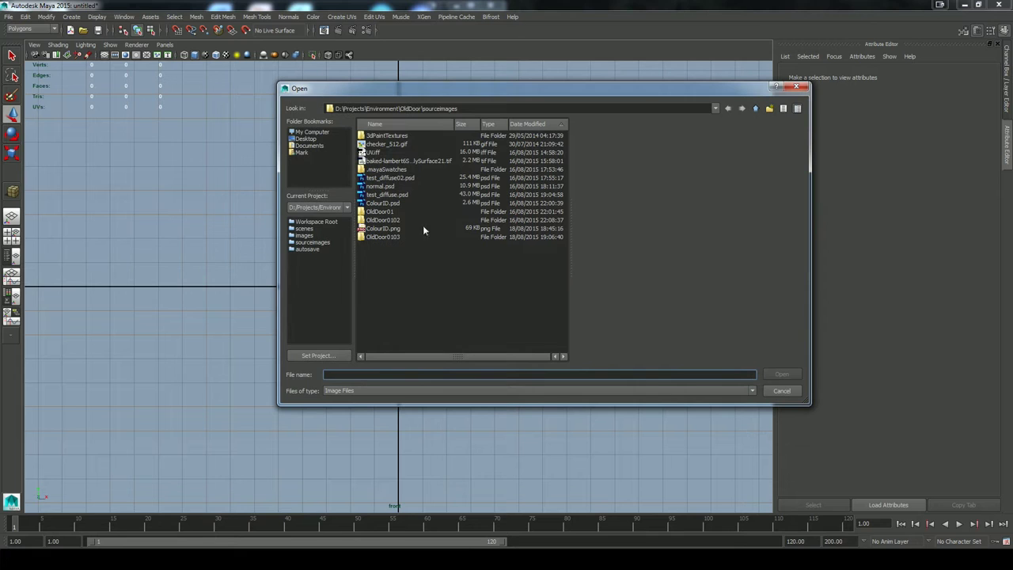
{"action": "left_click", "coordinate": [754, 111]}
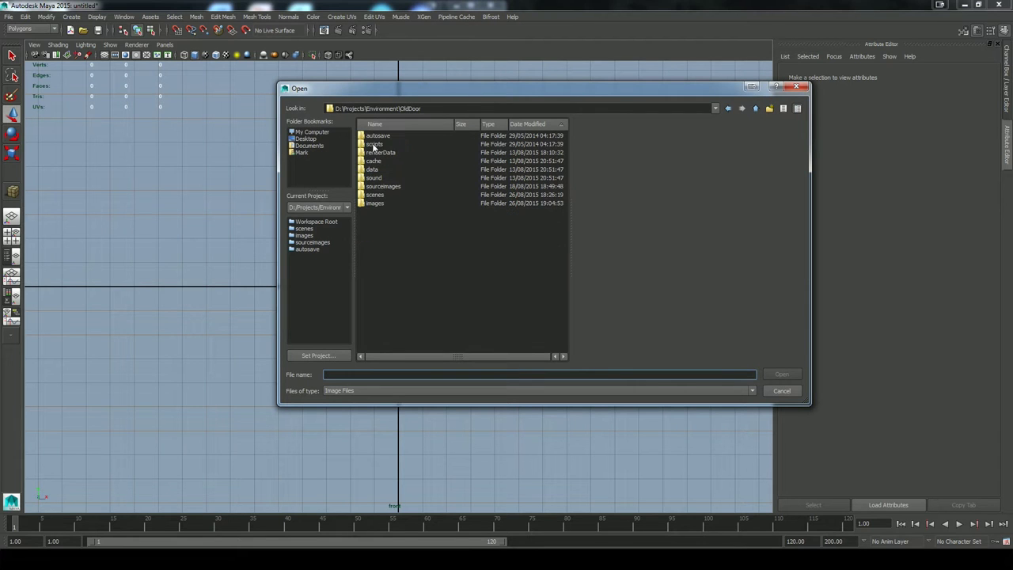
{"action": "double_click", "coordinate": [375, 203]}
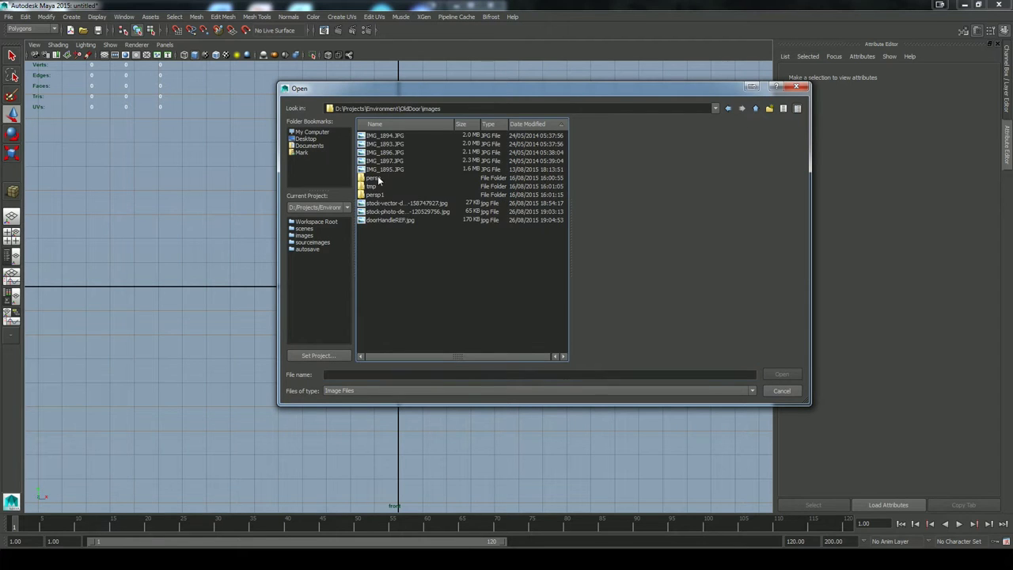
{"action": "left_click", "coordinate": [383, 220]}
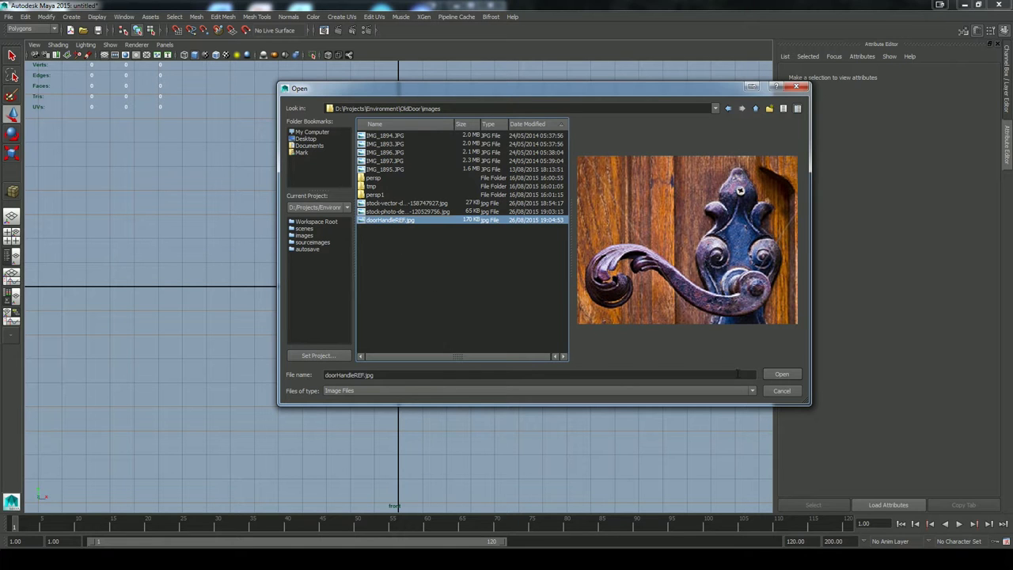
{"action": "left_click", "coordinate": [777, 376]}
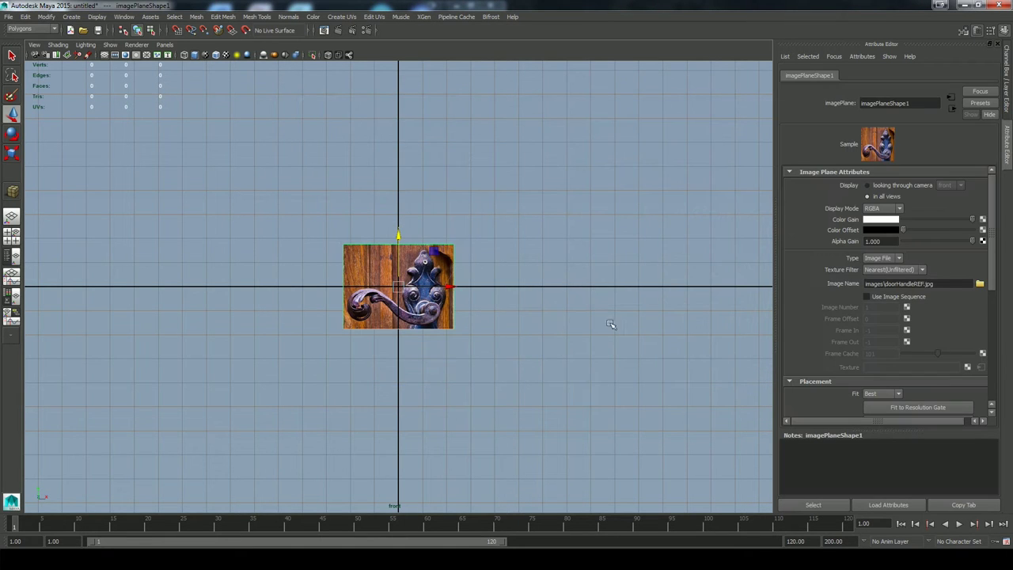
Scale the door handle reference image plane up uniformly to slightly more than twice its size
{"action": "left_click", "coordinate": [506, 320]}
{"action": "key", "text": "space"}
{"action": "left_click_drag", "start_coordinate": [506, 320], "coordinate": [505, 312]}
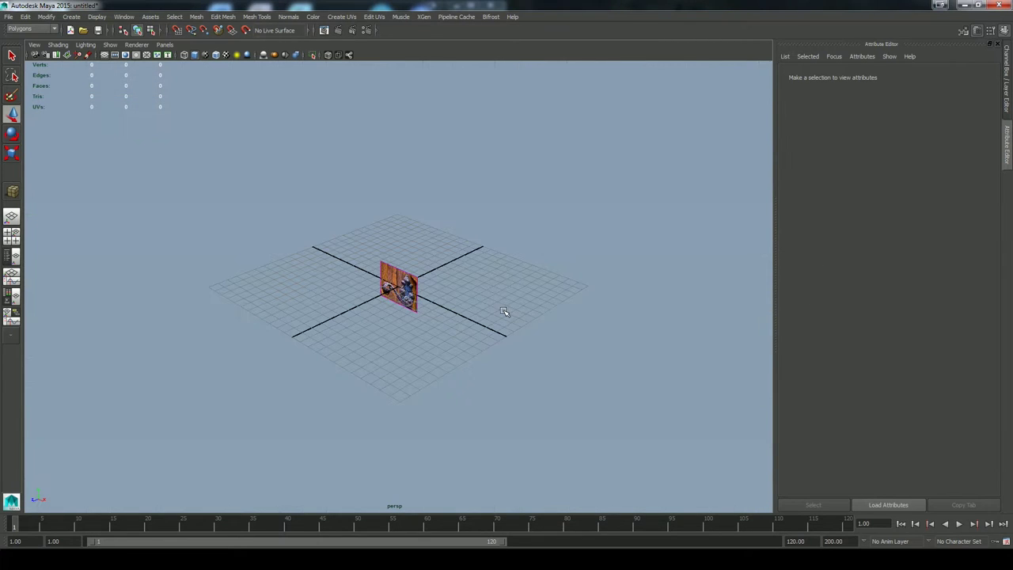
{"action": "left_click", "coordinate": [426, 273]}
{"action": "left_click_drag", "start_coordinate": [363, 304], "coordinate": [442, 262]}
{"action": "key", "text": "space"}
{"action": "left_click_drag", "start_coordinate": [419, 308], "coordinate": [416, 316]}
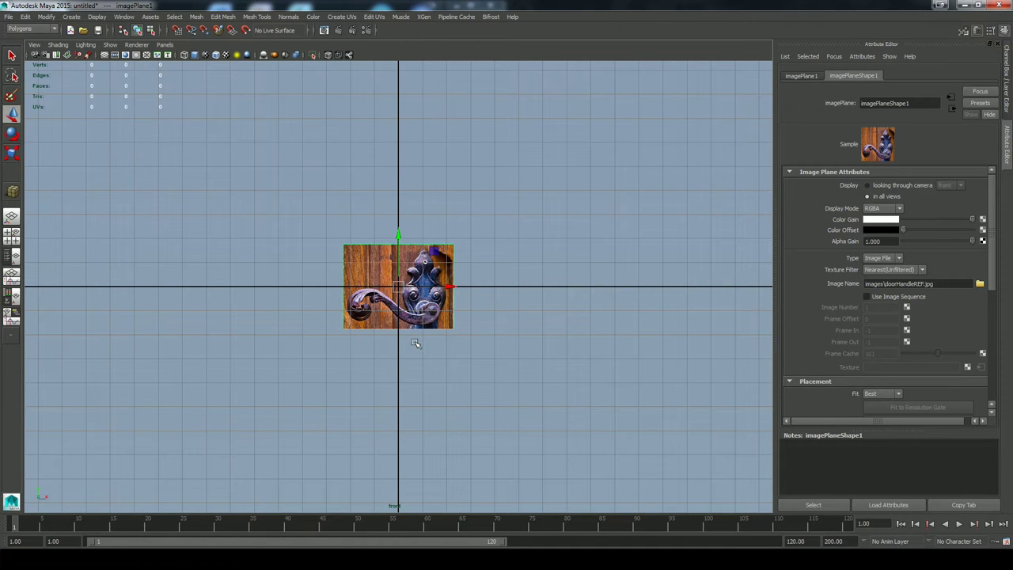
{"action": "right_click", "coordinate": [407, 342]}
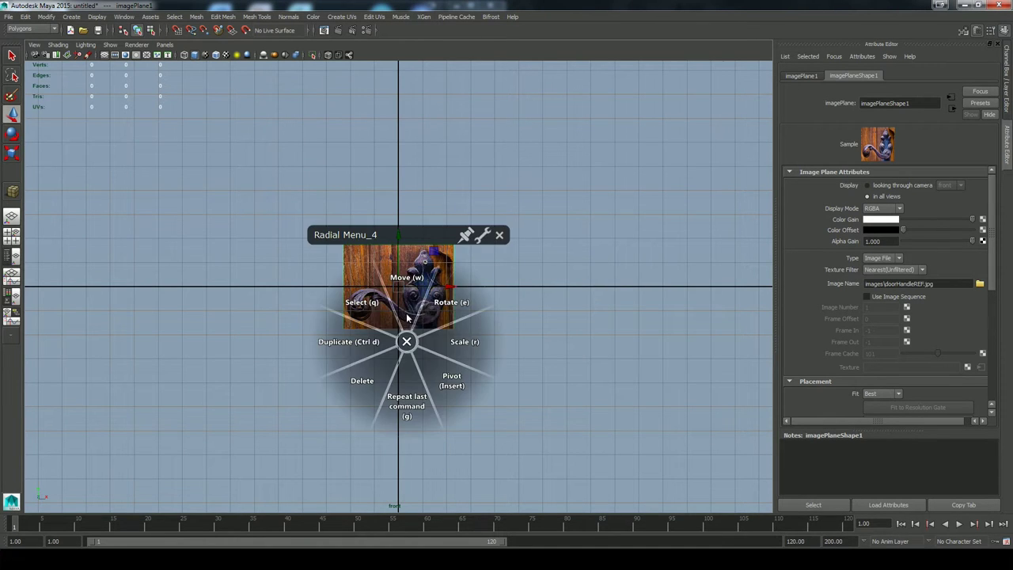
{"action": "left_click", "coordinate": [470, 346]}
{"action": "left_click_drag", "start_coordinate": [399, 287], "coordinate": [502, 278]}
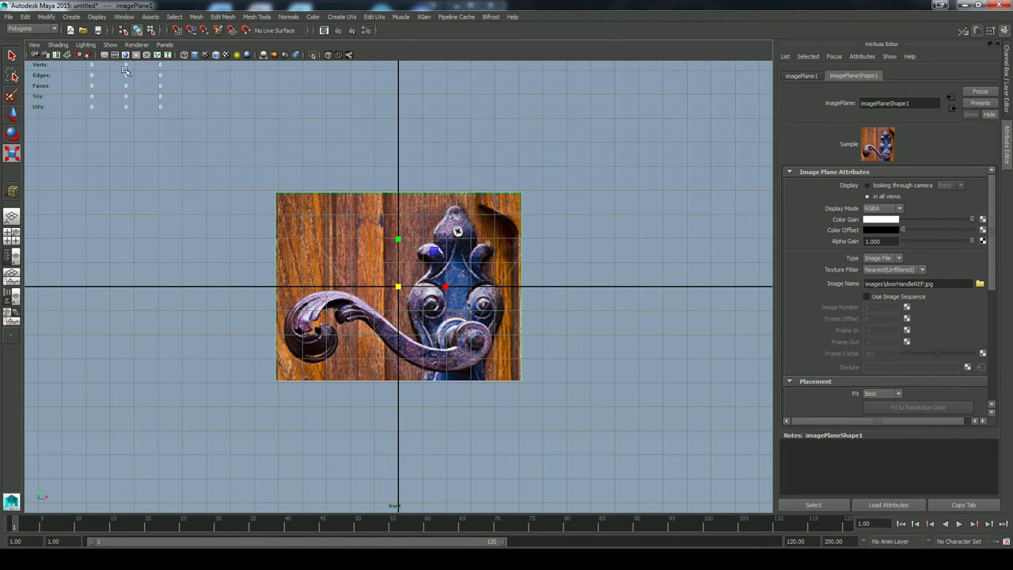
Hide the grid in the front view and deselect the image plane
{"action": "left_click", "coordinate": [104, 55]}
{"action": "left_click", "coordinate": [461, 182]}
{"action": "key", "text": "q"}
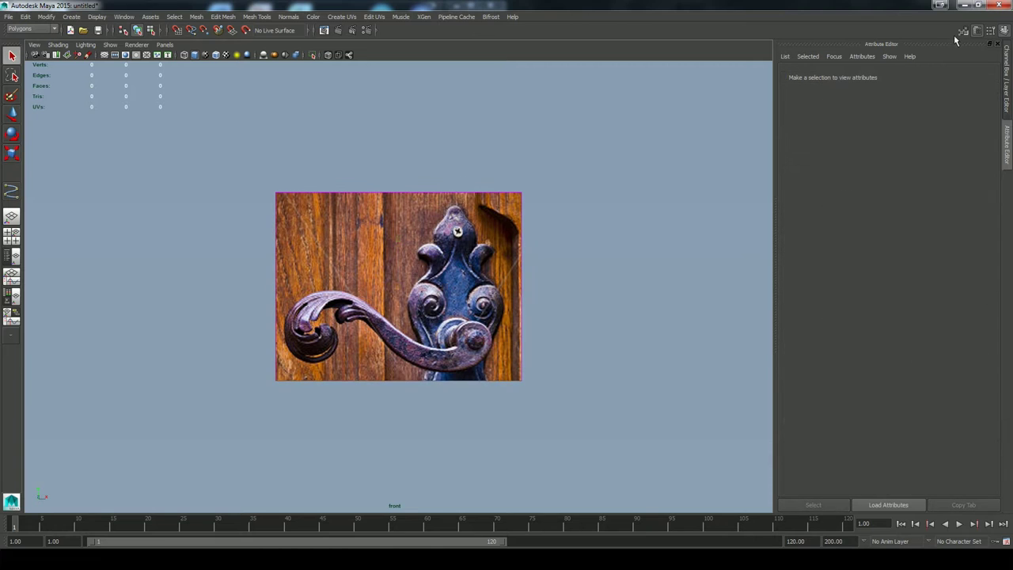
With Quad Draw, place points along the left outline and centre line of the backplate in the reference image
{"action": "left_click", "coordinate": [962, 31]}
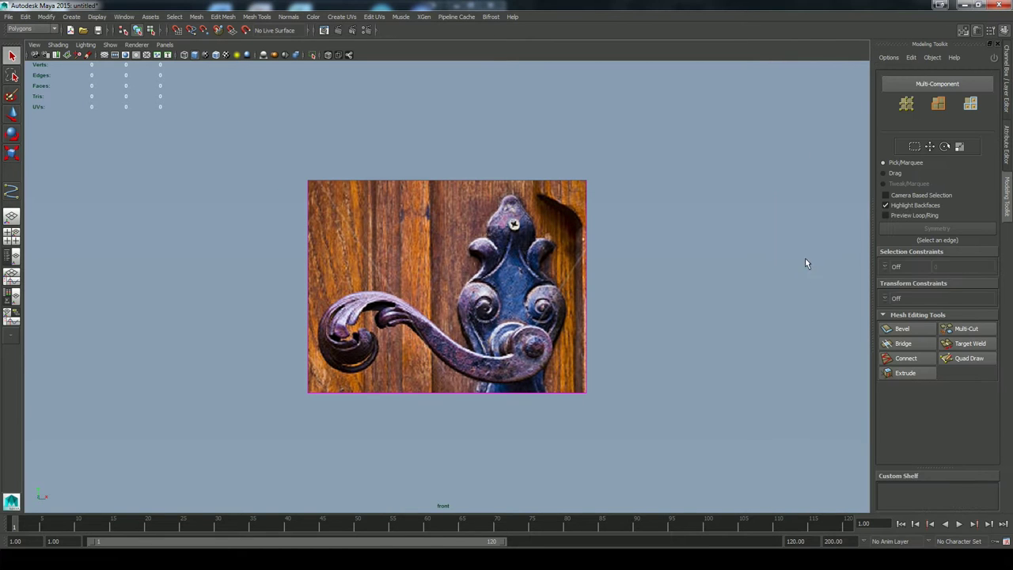
{"action": "left_click", "coordinate": [972, 358]}
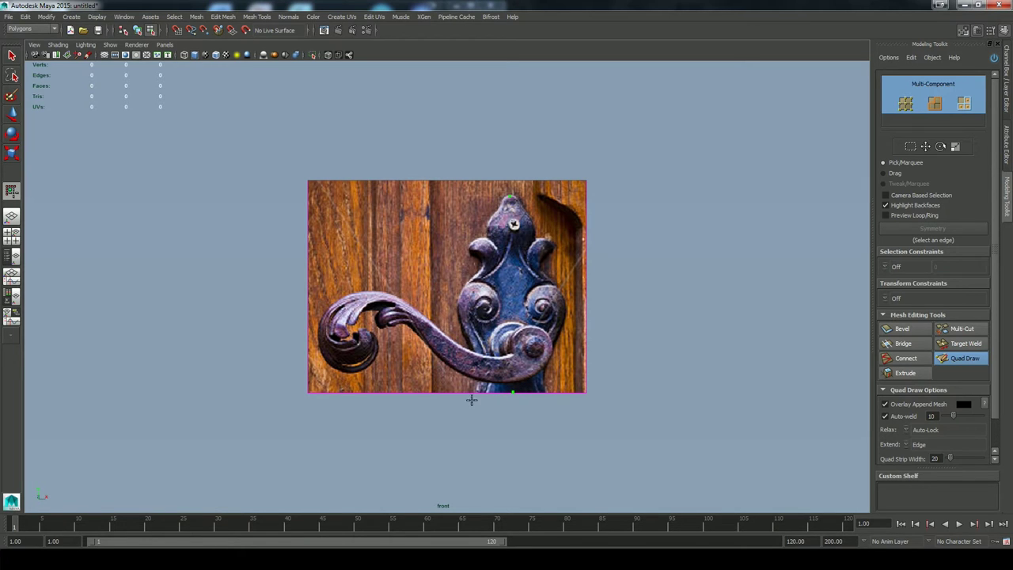
{"action": "left_click", "coordinate": [474, 392]}
{"action": "left_click", "coordinate": [457, 300]}
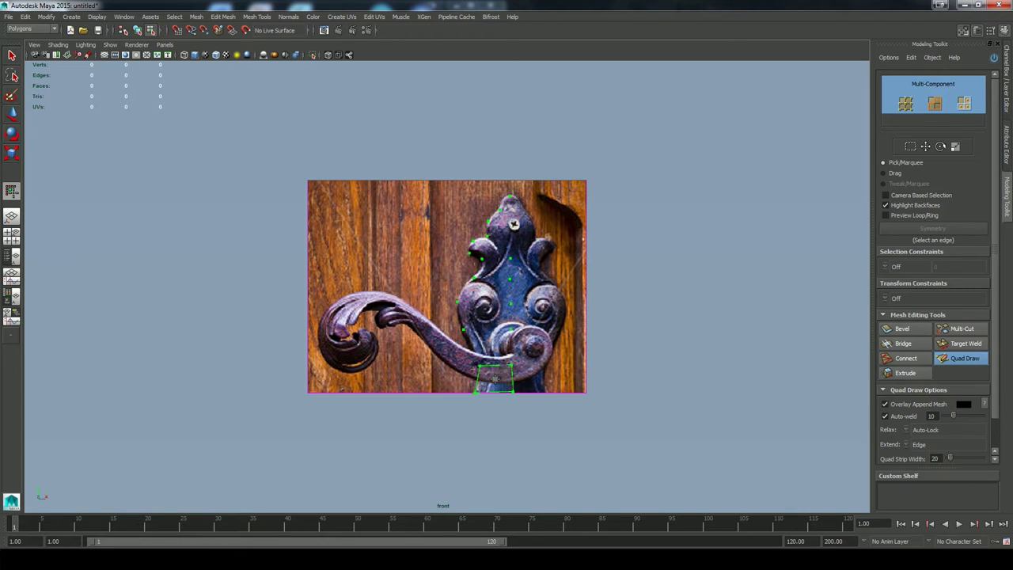
Fill five stacked quads between the placed points, from the backplate's lower end up to below the side curl
{"action": "left_click", "coordinate": [491, 350], "text": "shift"}
{"action": "left_click", "coordinate": [491, 349], "text": "shift"}
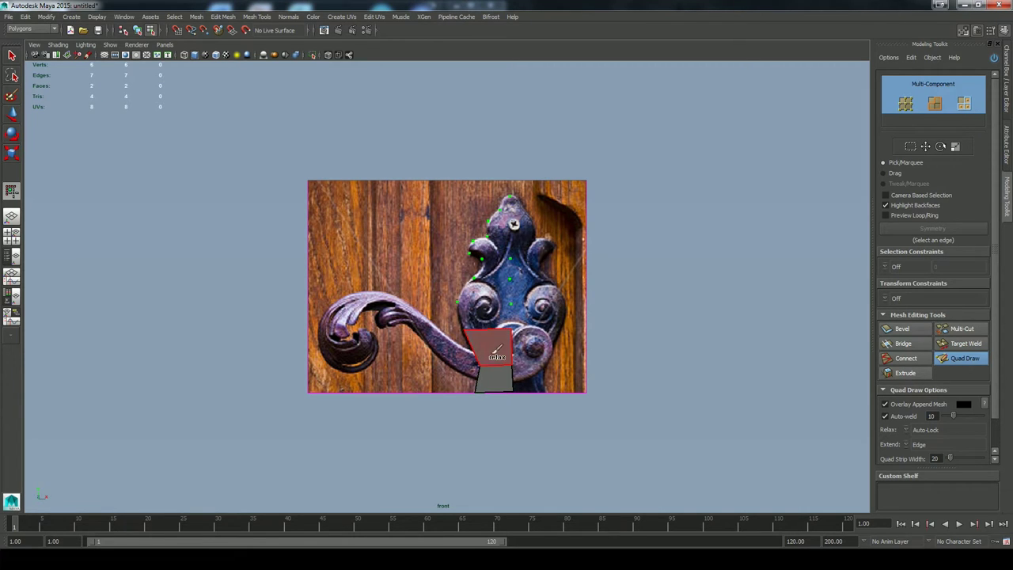
{"action": "left_click", "coordinate": [490, 315], "text": "shift"}
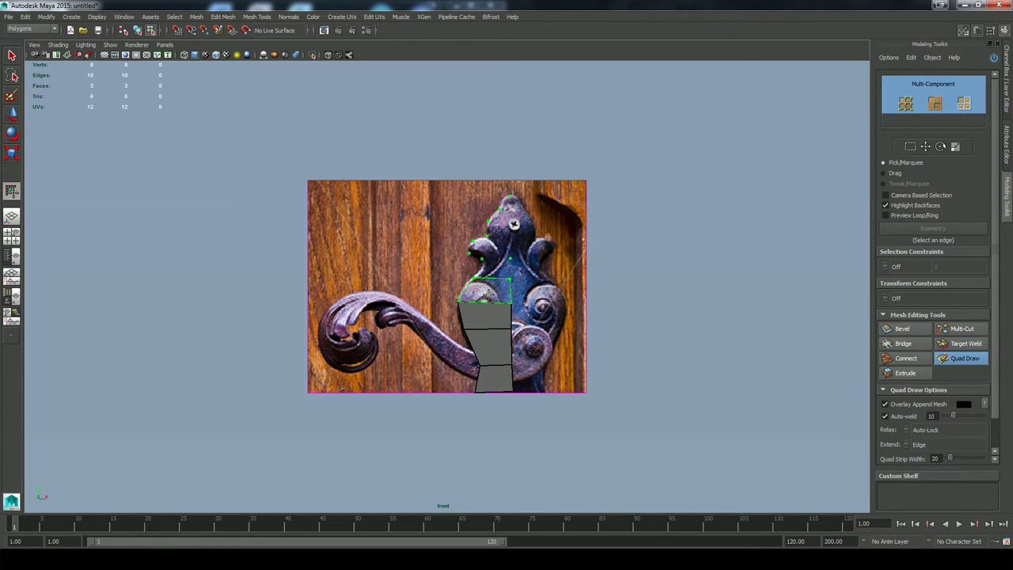
{"action": "left_click", "coordinate": [487, 294], "text": "shift"}
{"action": "left_click", "coordinate": [497, 269], "text": "shift"}
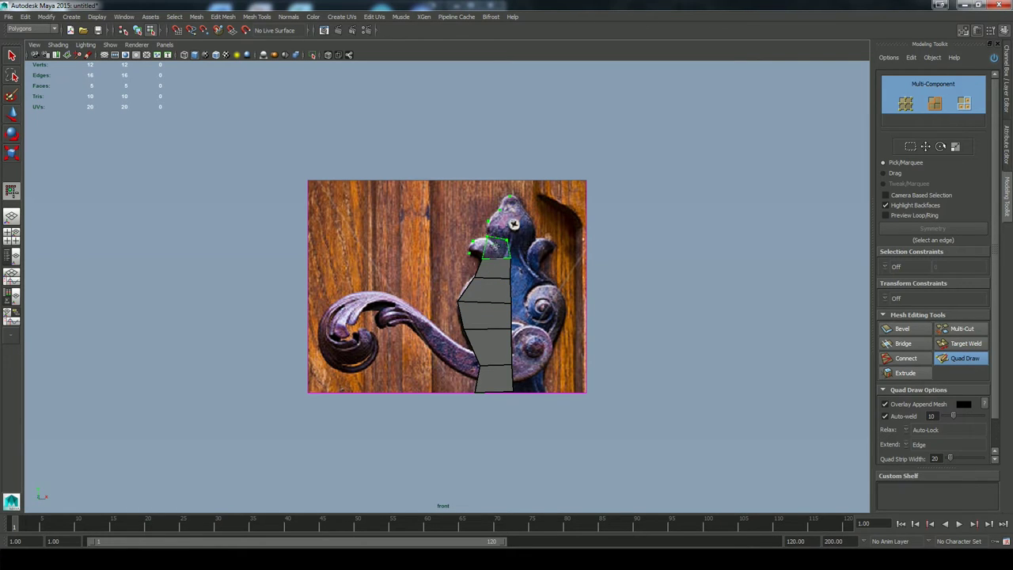
{"action": "left_click", "coordinate": [495, 247], "text": "shift"}
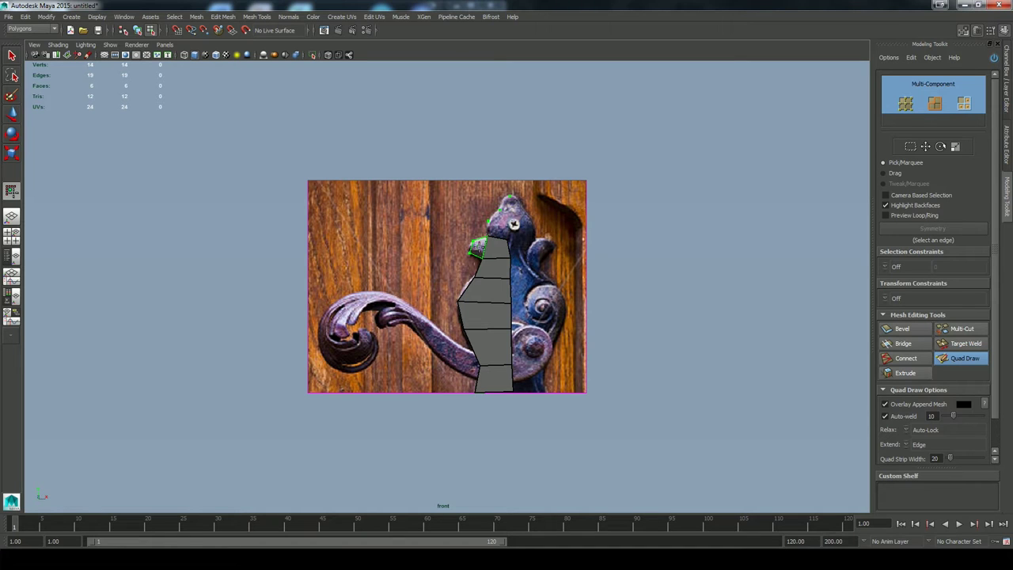
{"action": "left_click", "coordinate": [479, 247], "text": "shift"}
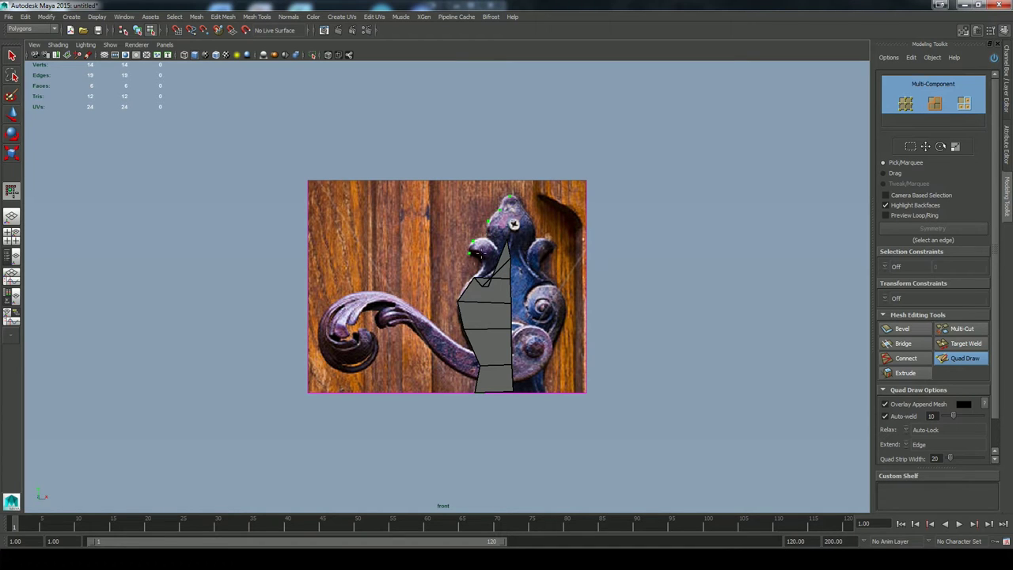
{"action": "key", "text": "ctrl+z"}
{"action": "left_click", "coordinate": [480, 259], "text": "ctrl+shift"}
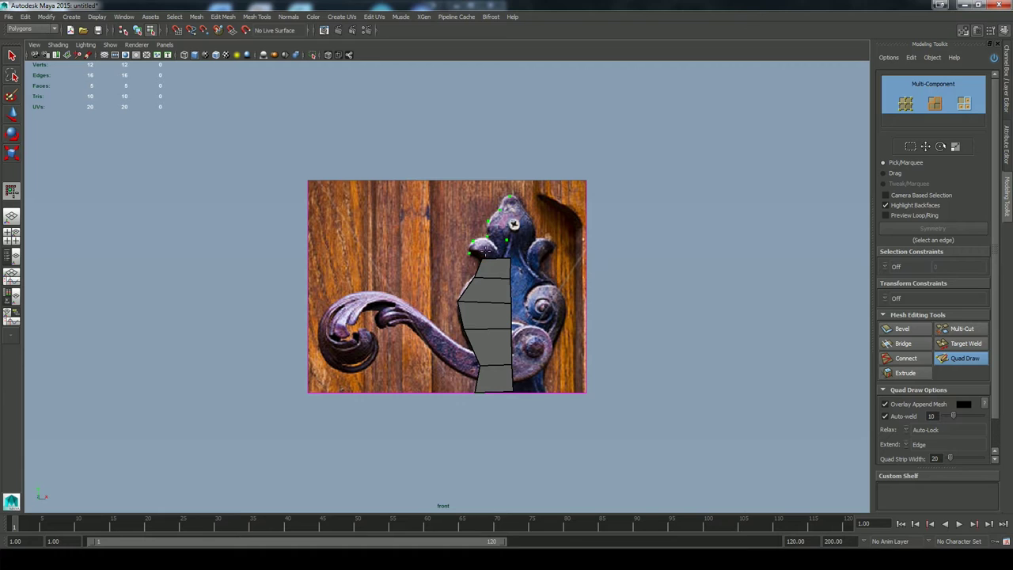
Fill the remaining Quad Draw faces over the left side curl and up the backplate's head to its tip
{"action": "left_click", "coordinate": [496, 248], "text": "shift"}
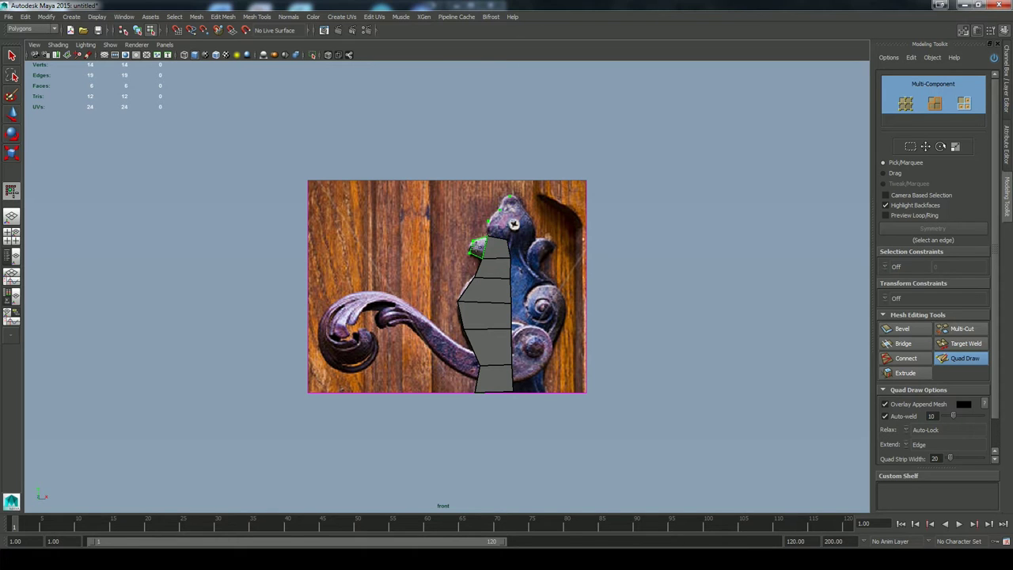
{"action": "left_click", "coordinate": [478, 248], "text": "shift"}
{"action": "left_click", "coordinate": [508, 213]}
{"action": "left_click", "coordinate": [499, 231], "text": "shift"}
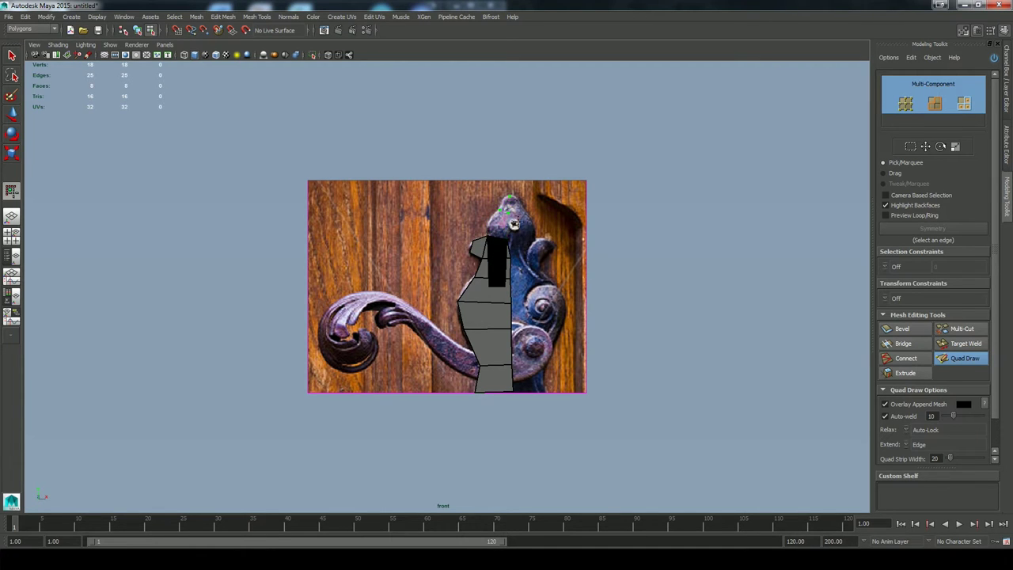
{"action": "key", "text": "ctrl+z"}
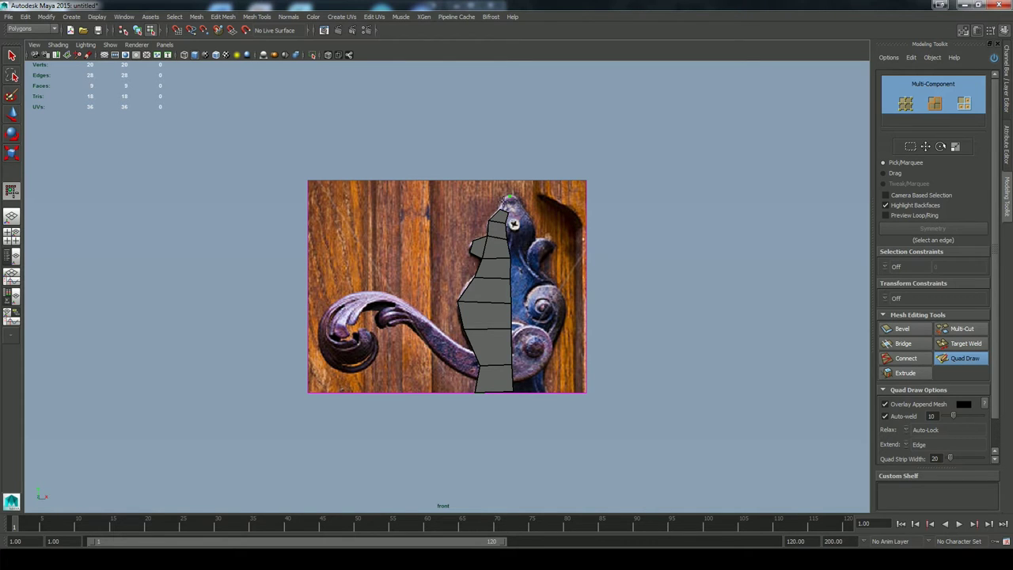
{"action": "key", "text": "q"}
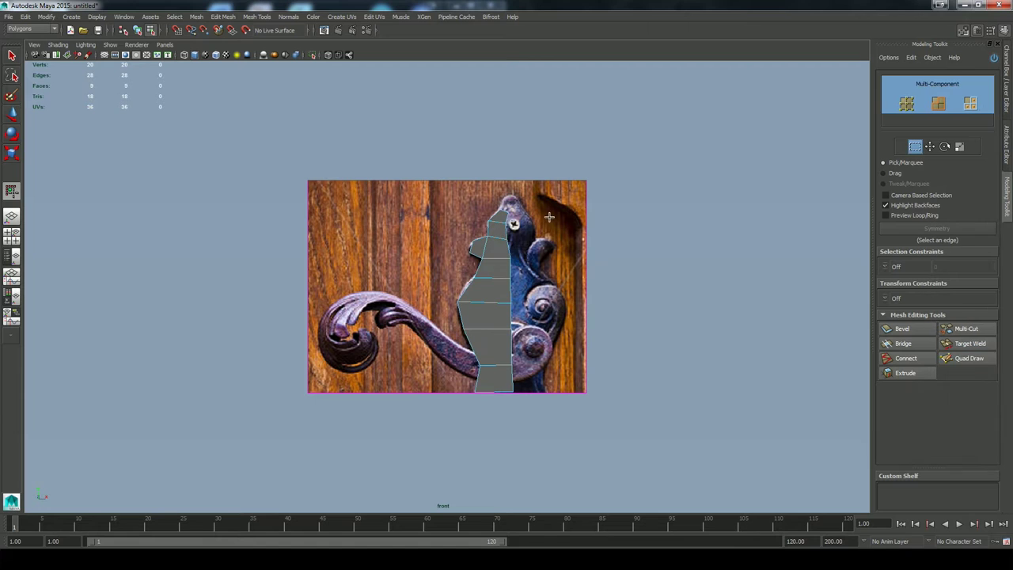
{"action": "left_click", "coordinate": [957, 358]}
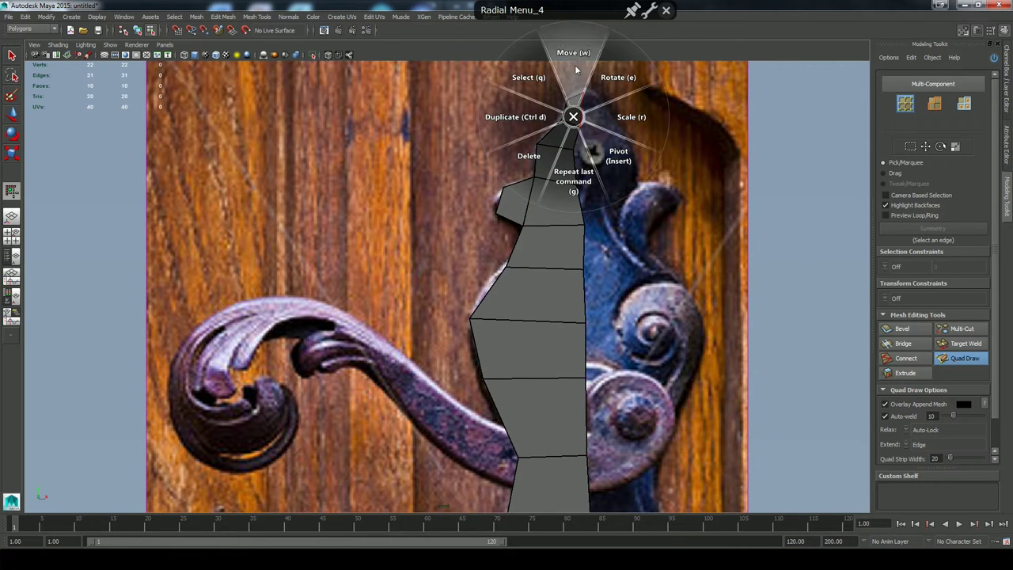
Leave Quad Draw and move the mesh's topmost centre vertex onto the tip of the backplate
{"action": "left_click", "coordinate": [576, 68]}
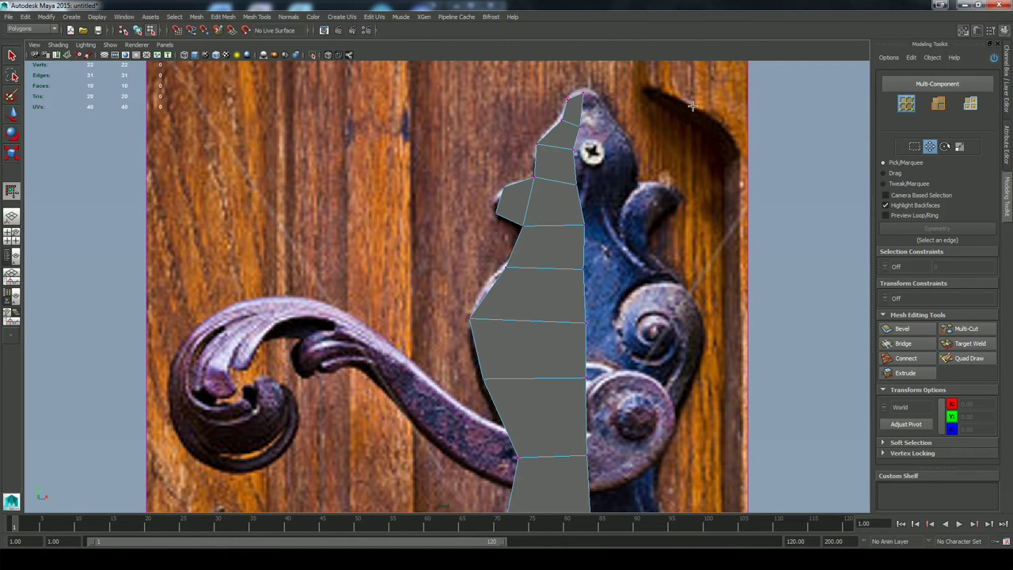
{"action": "left_click", "coordinate": [995, 59]}
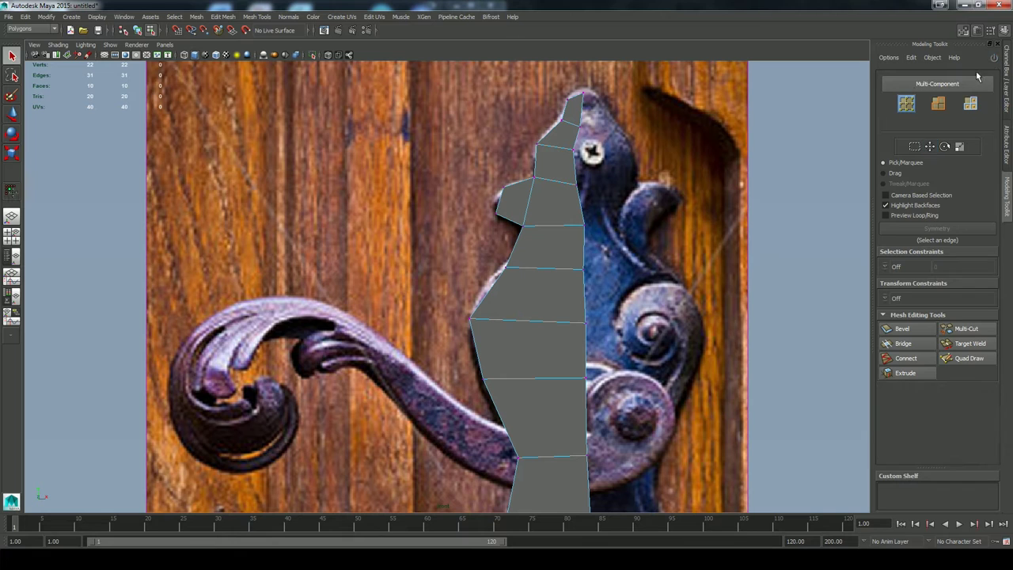
{"action": "left_click", "coordinate": [593, 106]}
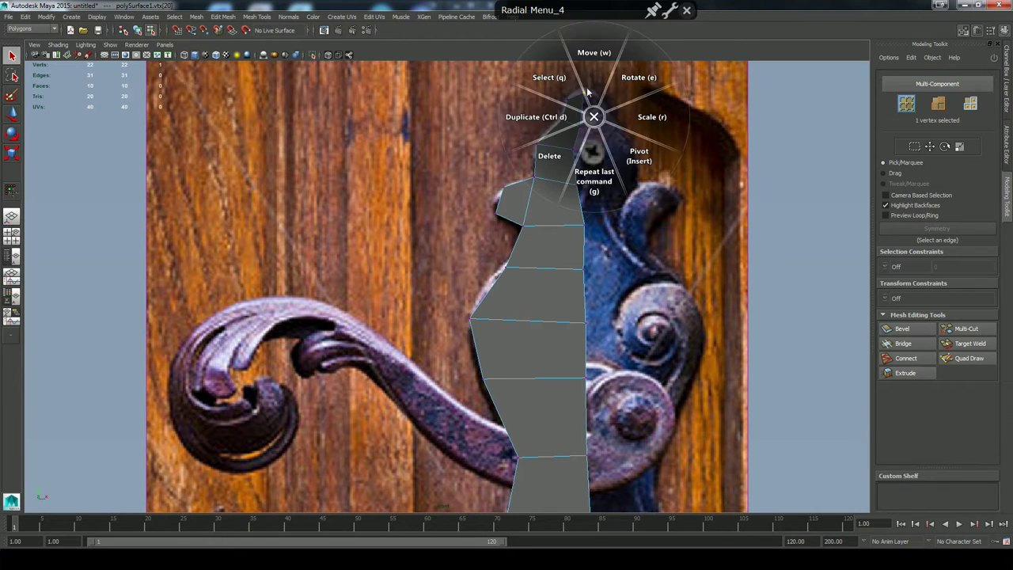
{"action": "left_click", "coordinate": [588, 78]}
{"action": "left_click_drag", "start_coordinate": [583, 93], "coordinate": [585, 88]}
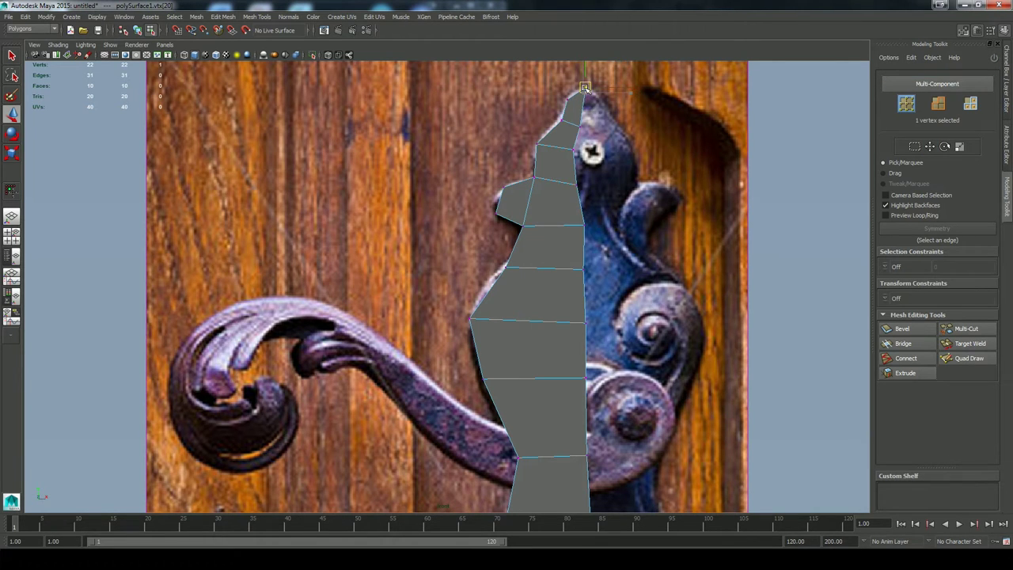
Reposition the outer vertices near the tip so the mesh edge follows the backplate's rounded left contour
{"action": "left_click", "coordinate": [568, 99]}
{"action": "left_click_drag", "start_coordinate": [568, 99], "coordinate": [563, 112]}
{"action": "left_click", "coordinate": [563, 120]}
{"action": "left_click", "coordinate": [568, 96]}
{"action": "left_click", "coordinate": [537, 144]}
{"action": "left_click_drag", "start_coordinate": [537, 144], "coordinate": [559, 118]}
{"action": "left_click", "coordinate": [563, 113]}
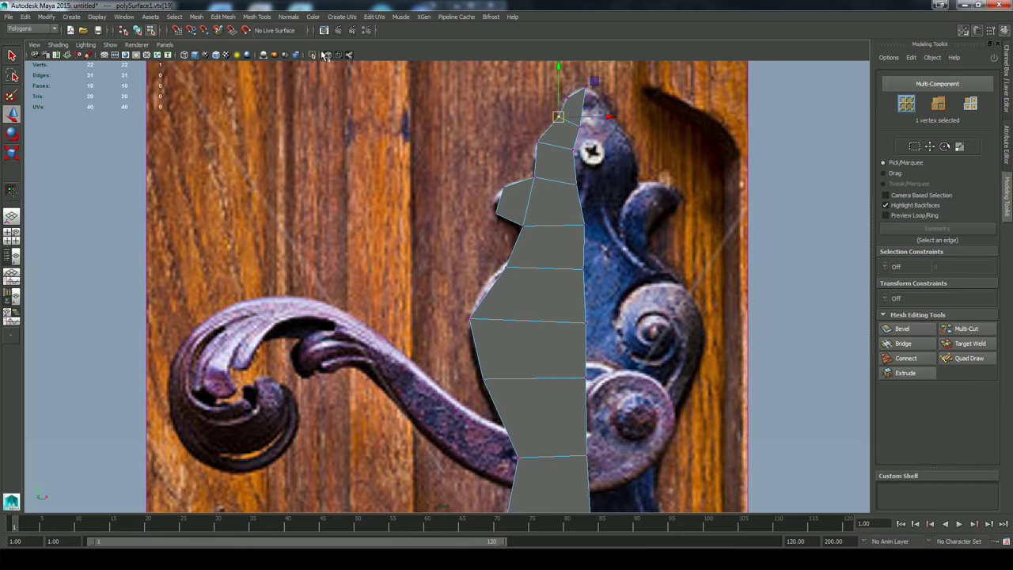
Make the mesh see-through with X-ray and move the outer and centre vertices at and just below the left side curl to fit the contour
{"action": "left_click", "coordinate": [328, 57]}
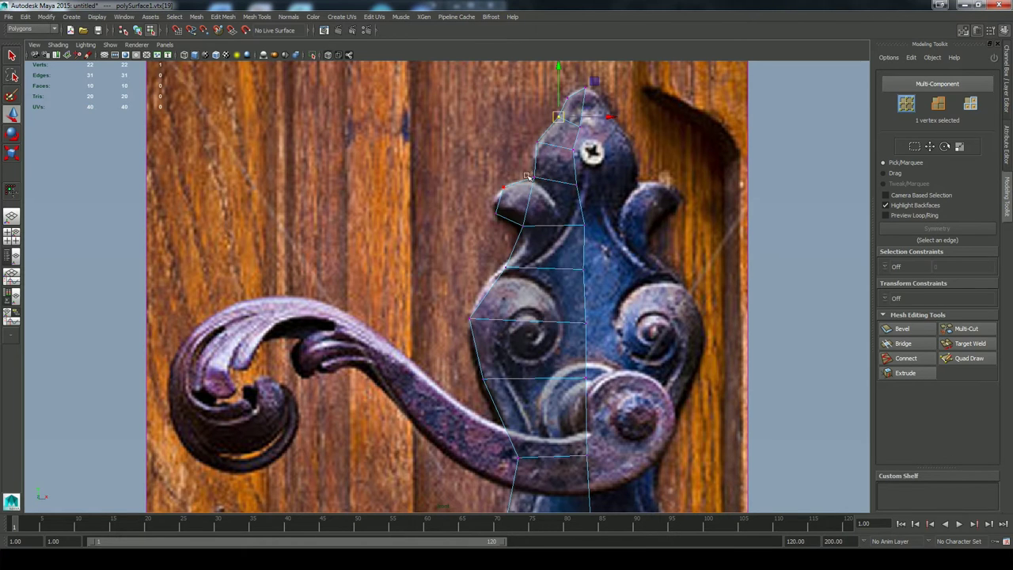
{"action": "left_click_drag", "start_coordinate": [487, 209], "coordinate": [511, 195]}
{"action": "left_click_drag", "start_coordinate": [502, 190], "coordinate": [526, 230]}
{"action": "left_click_drag", "start_coordinate": [496, 261], "coordinate": [525, 246]}
{"action": "left_click_drag", "start_coordinate": [601, 282], "coordinate": [575, 262]}
{"action": "left_click_drag", "start_coordinate": [584, 269], "coordinate": [582, 252]}
{"action": "left_click_drag", "start_coordinate": [584, 252], "coordinate": [581, 219]}
{"action": "left_click", "coordinate": [584, 227]}
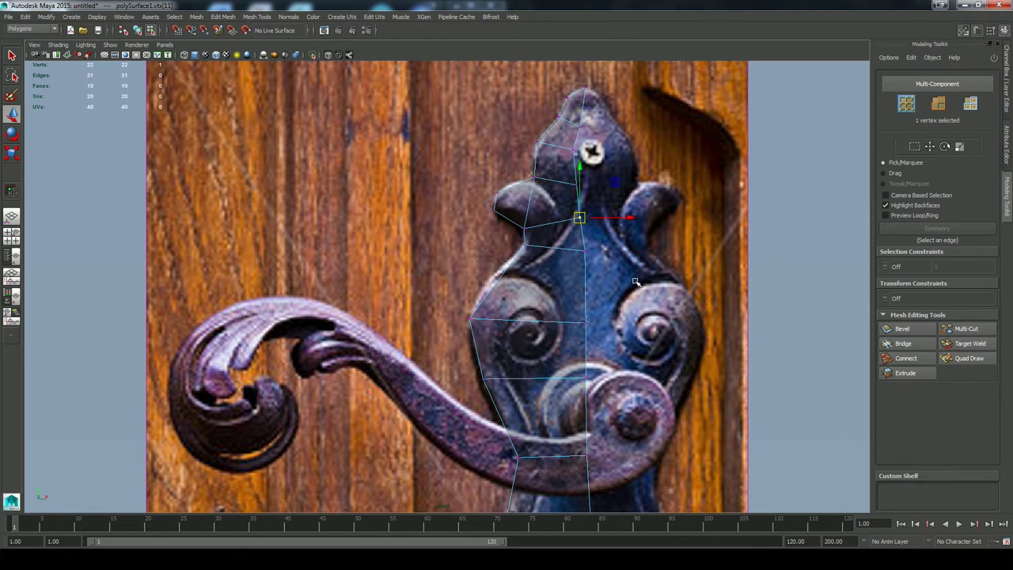
Insert an edge loop above the left spiral scroll with Multi-Cut and move its outer vertex onto the backplate's contour
{"action": "left_click", "coordinate": [962, 329]}
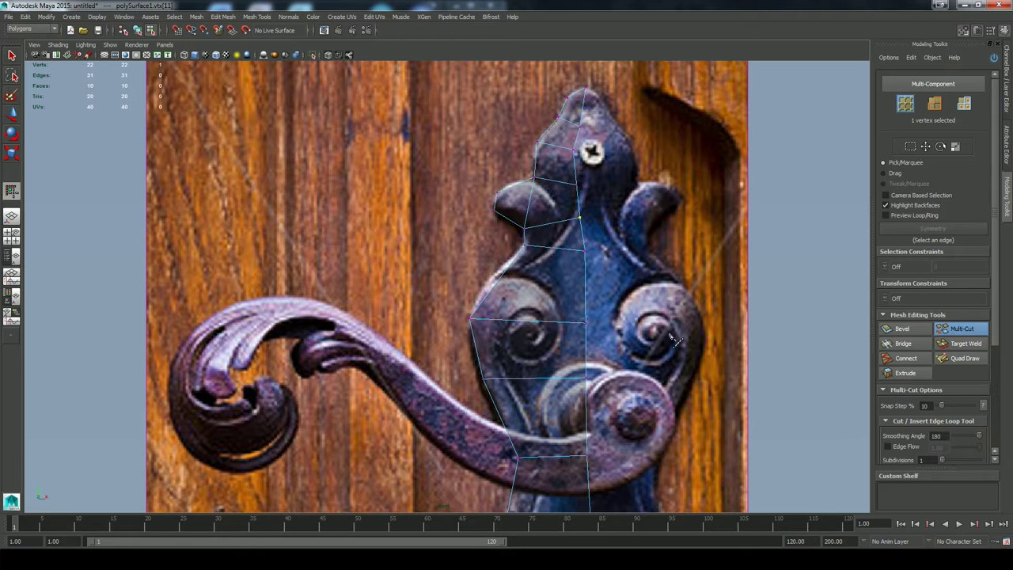
{"action": "left_click", "coordinate": [585, 284], "text": "ctrl"}
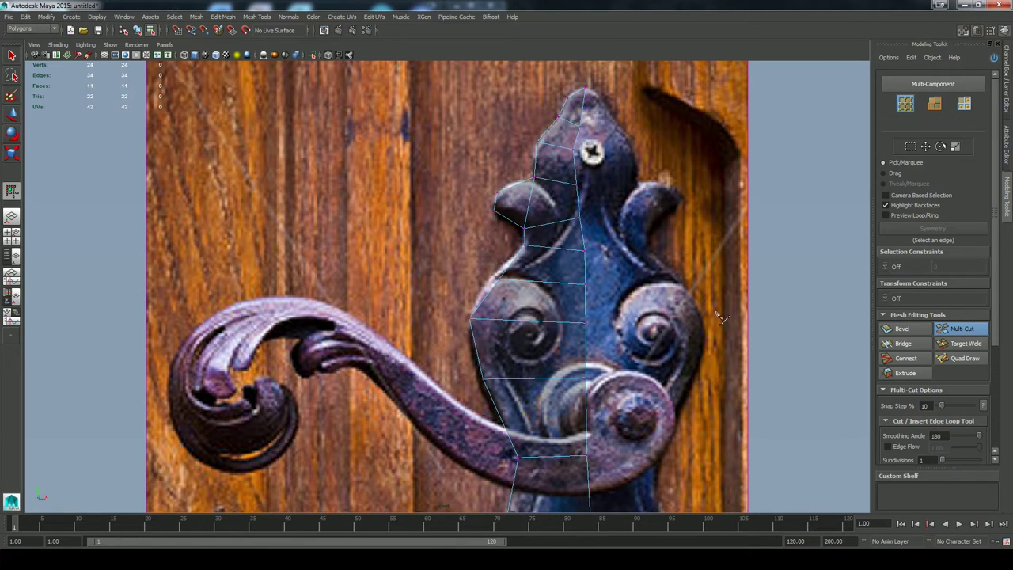
{"action": "key", "text": "q"}
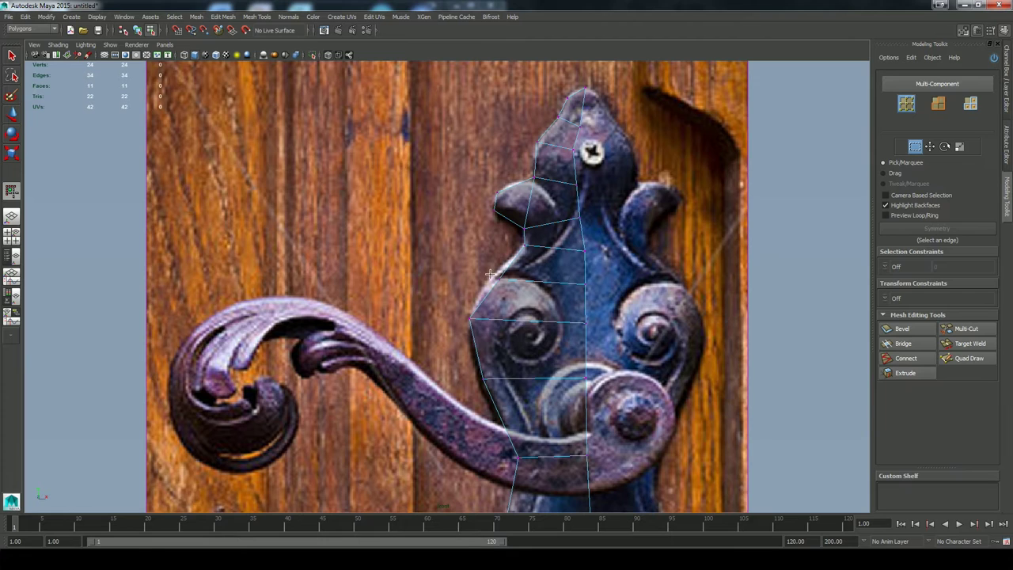
{"action": "left_click", "coordinate": [500, 279]}
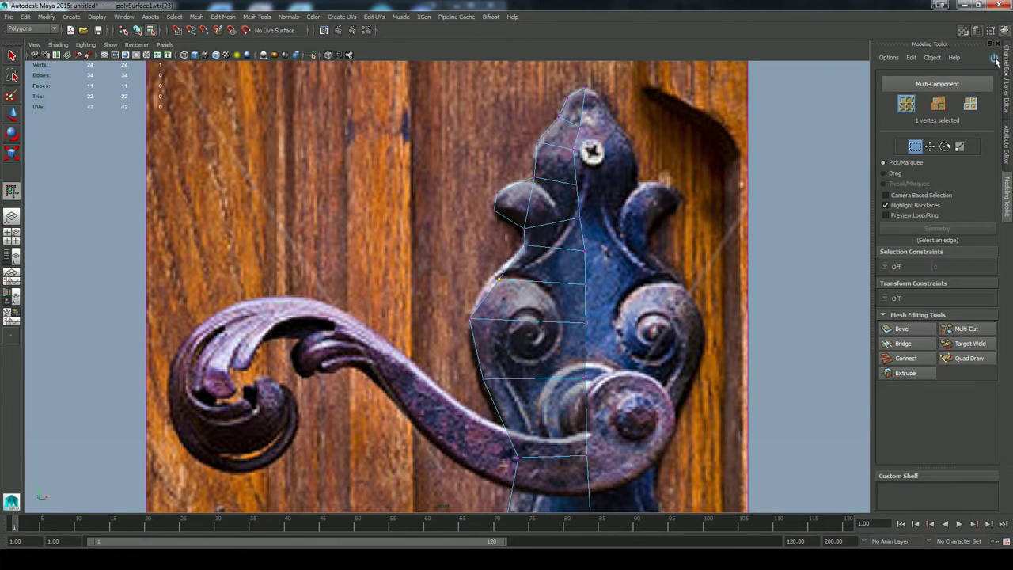
{"action": "key", "text": "w"}
{"action": "left_click_drag", "start_coordinate": [500, 280], "coordinate": [491, 280]}
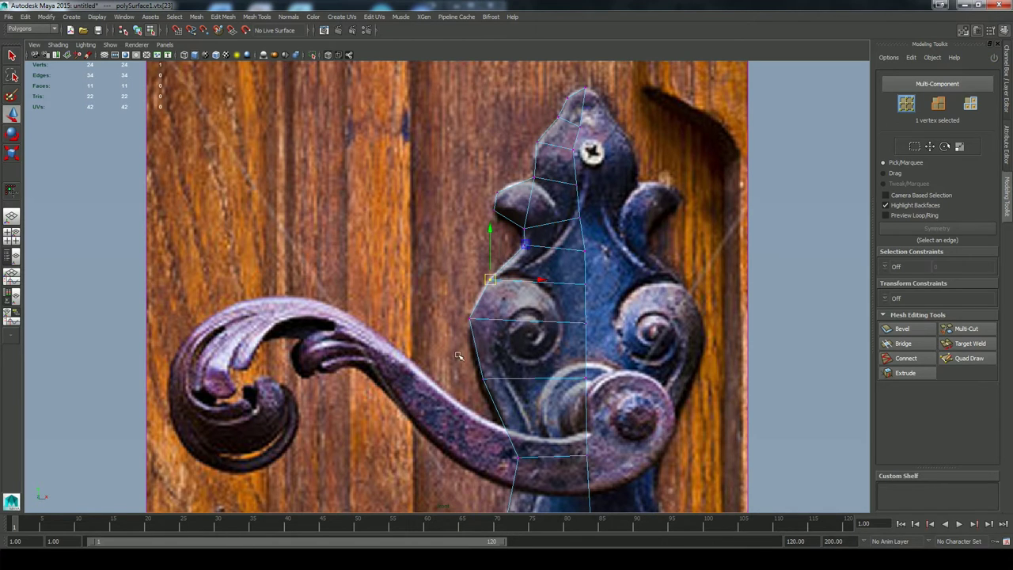
Select all vertices along the mesh's centre edge and scale them flat in X into one straight vertical line
{"action": "key", "text": "space"}
{"action": "right_click_drag", "start_coordinate": [479, 369], "coordinate": [463, 334], "text": "alt"}
{"action": "mouse_move", "coordinate": [484, 359]}
{"action": "middle_mouse_down", "text": "alt"}
{"action": "mouse_move", "coordinate": [476, 338]}
{"action": "mouse_move", "coordinate": [470, 345]}
{"action": "middle_mouse_up", "text": "alt"}
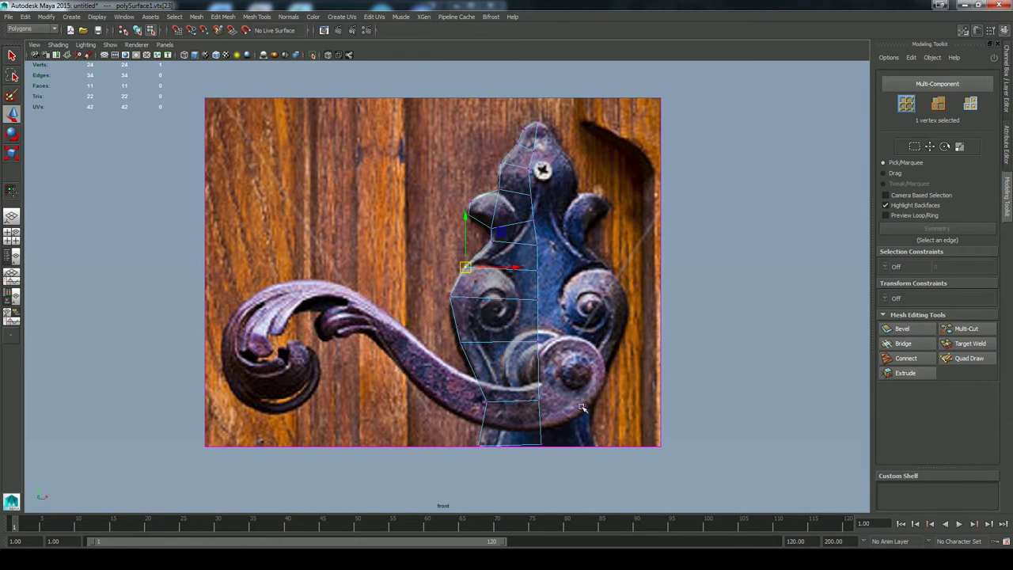
{"action": "left_click_drag", "start_coordinate": [613, 477], "coordinate": [525, 105]}
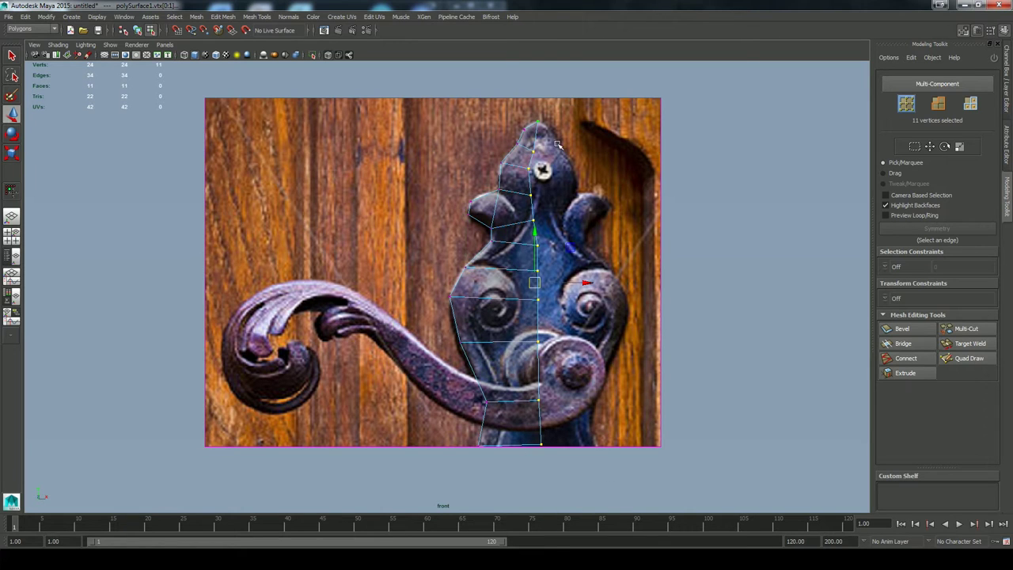
{"action": "right_click", "coordinate": [579, 232]}
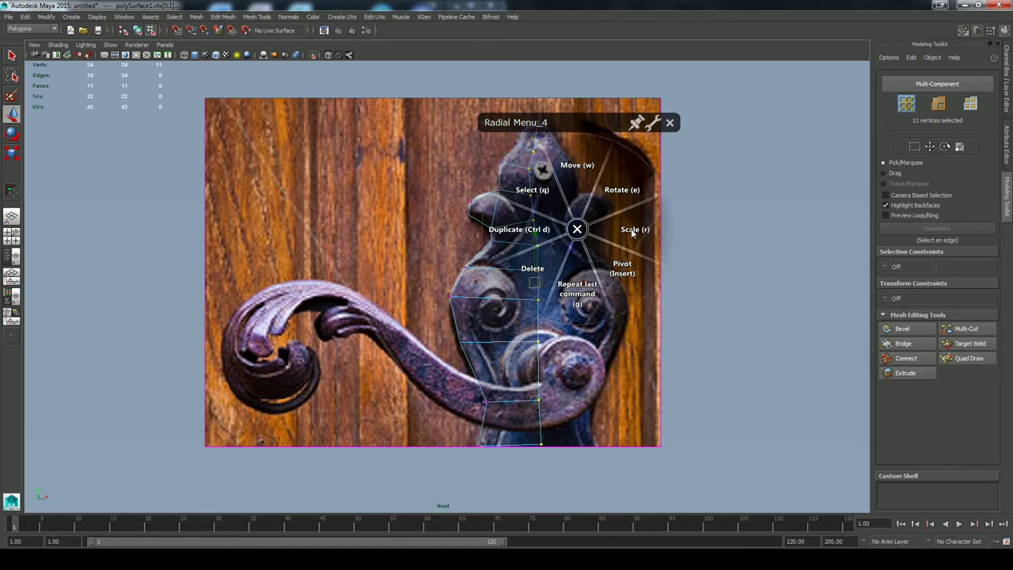
{"action": "left_click", "coordinate": [633, 231]}
{"action": "left_click_drag", "start_coordinate": [582, 284], "coordinate": [533, 286]}
Move the lowest centre vertex vertically down to the reference image's lower edge
{"action": "left_click_drag", "start_coordinate": [564, 464], "coordinate": [516, 434]}
{"action": "right_click", "coordinate": [517, 435]}
{"action": "left_click", "coordinate": [516, 399]}
{"action": "left_click_drag", "start_coordinate": [535, 395], "coordinate": [536, 398]}
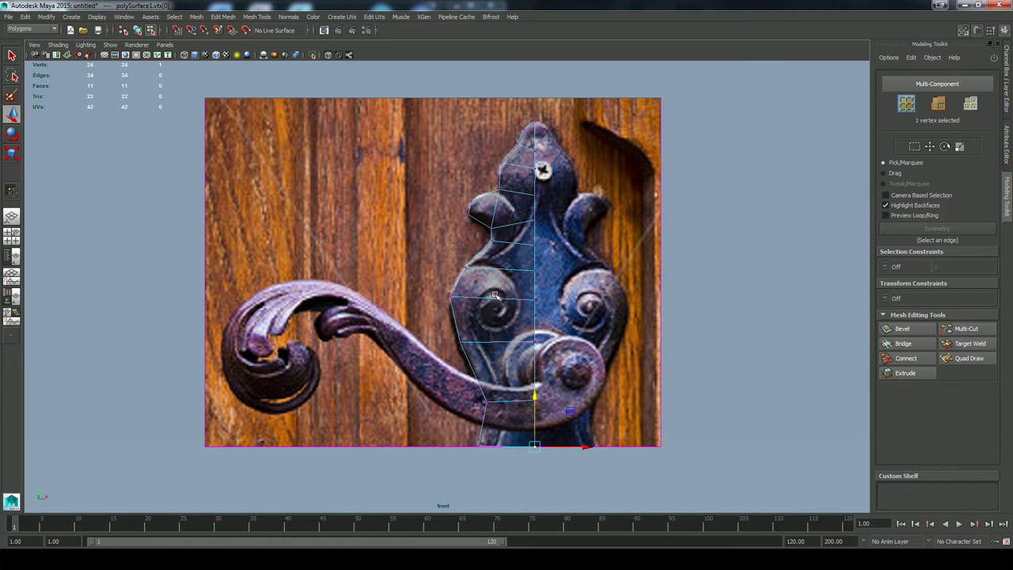
Return to object mode, duplicate the half backplate and move the copy along X away from the original
{"action": "right_click_drag", "start_coordinate": [523, 257], "coordinate": [563, 245]}
{"action": "left_click", "coordinate": [536, 279]}
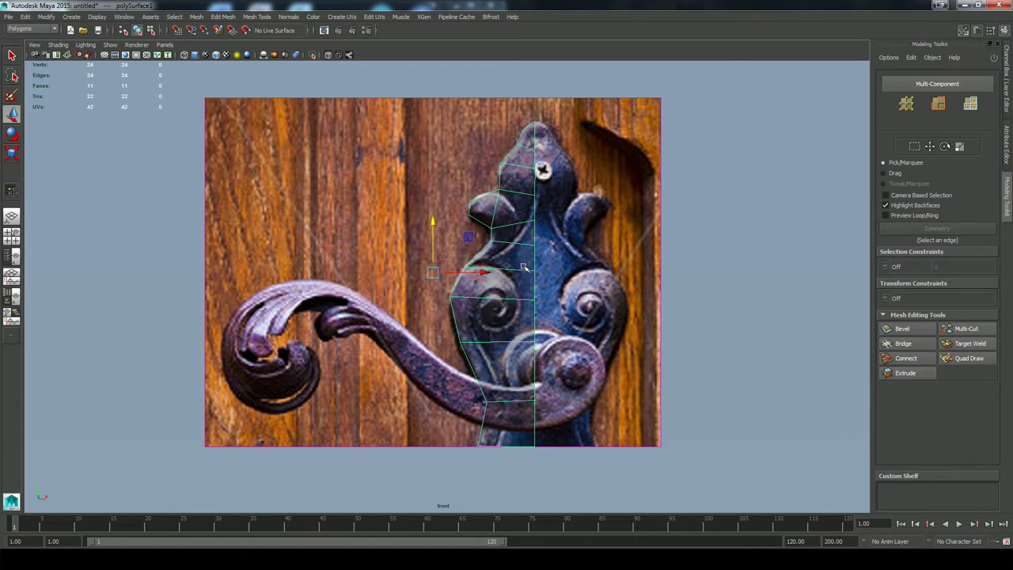
{"action": "right_click", "coordinate": [523, 267]}
{"action": "left_click", "coordinate": [459, 265]}
{"action": "left_click_drag", "start_coordinate": [484, 273], "coordinate": [577, 274]}
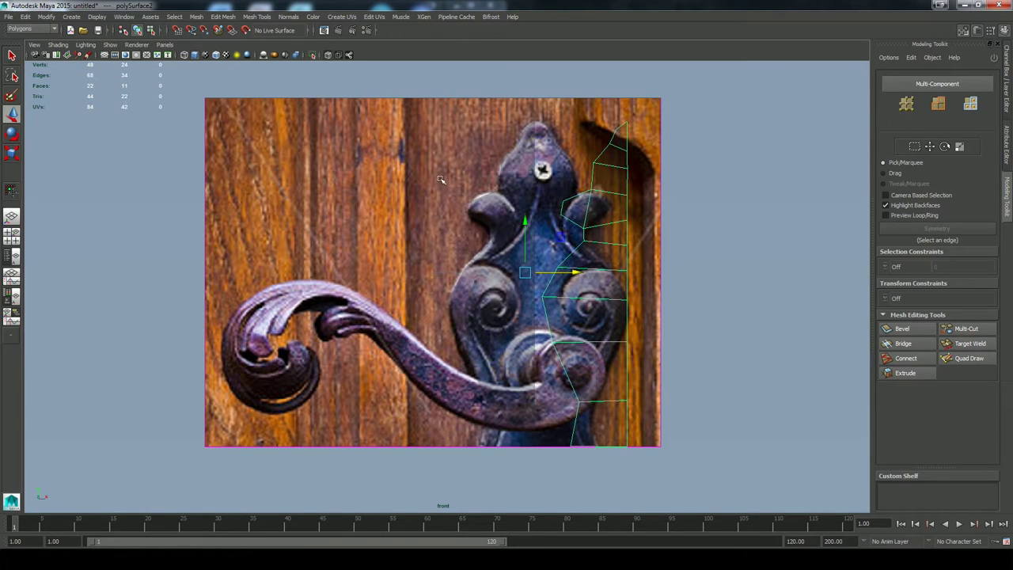
Turn off X-ray, mirror the copy with a Scale X of -1 and move it against the original's centre edge
{"action": "left_click", "coordinate": [328, 56]}
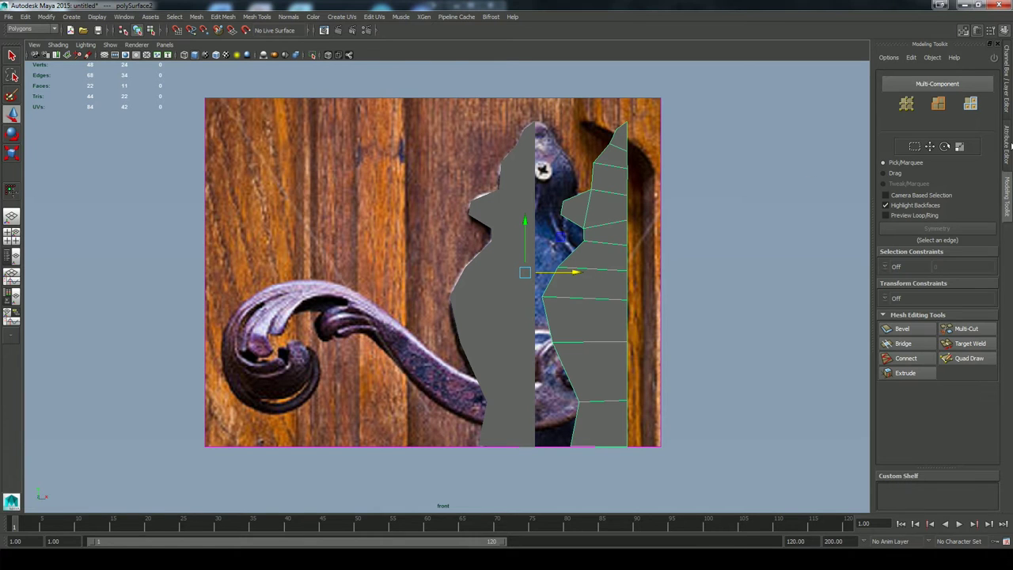
{"action": "left_click", "coordinate": [1007, 93]}
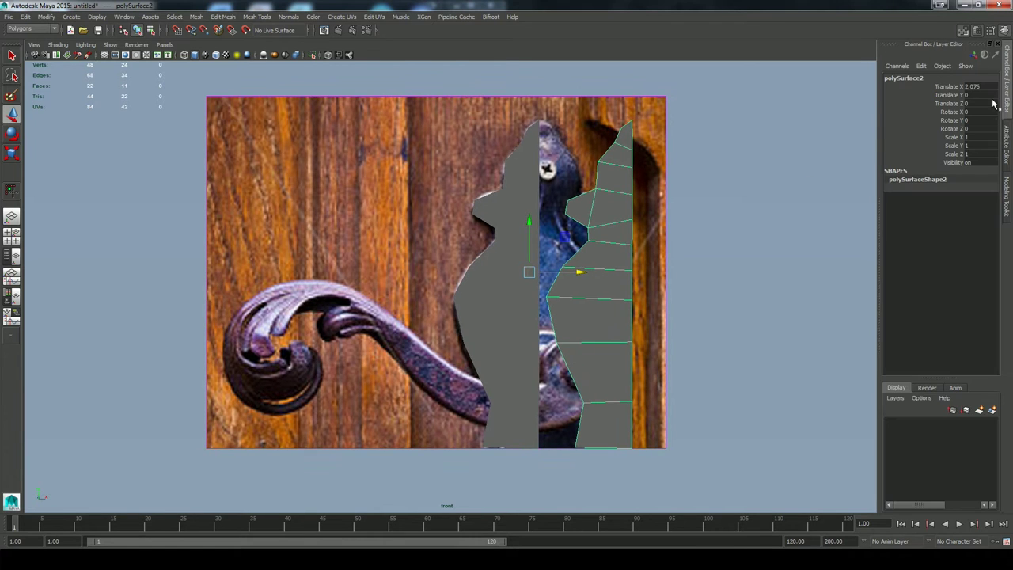
{"action": "left_click", "coordinate": [980, 138]}
{"action": "type", "text": "-1"}
{"action": "key", "text": "Return"}
{"action": "left_click_drag", "start_coordinate": [584, 272], "coordinate": [694, 289]}
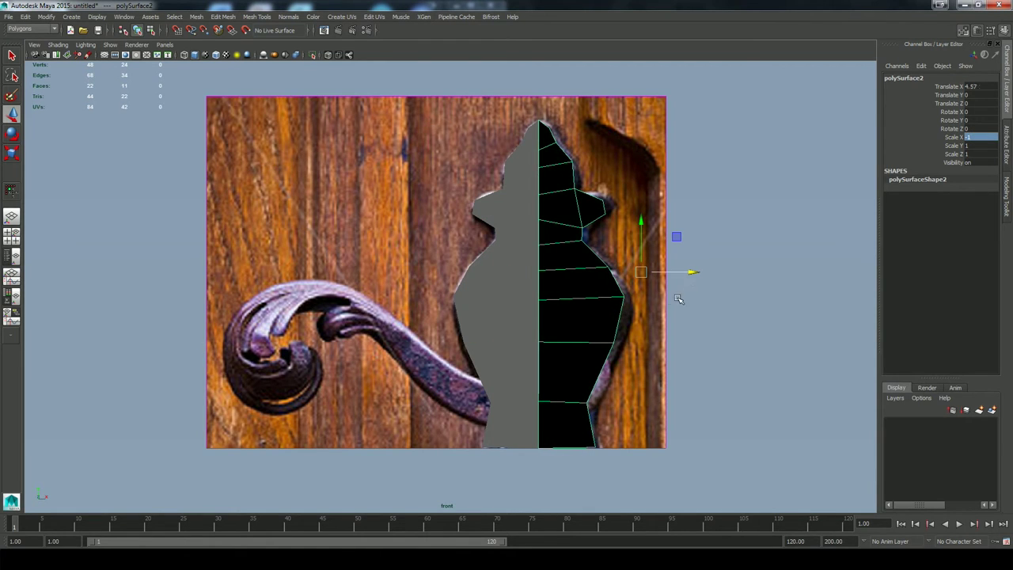
Select both backplate halves and combine them into one mesh
{"action": "left_click", "coordinate": [520, 306]}
{"action": "left_click_drag", "start_coordinate": [647, 236], "coordinate": [512, 308]}
{"action": "left_click", "coordinate": [197, 17]}
{"action": "left_click", "coordinate": [210, 37]}
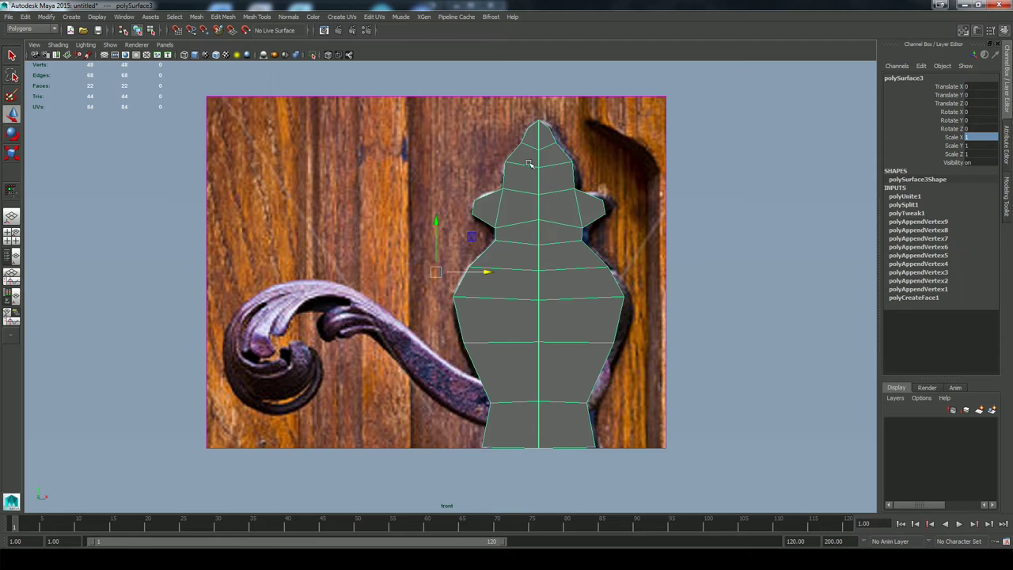
Select the vertices along the combined mesh's centre seam and merge them with a threshold of 0.01
{"action": "right_click_drag", "start_coordinate": [531, 201], "coordinate": [499, 199]}
{"action": "left_click_drag", "start_coordinate": [533, 103], "coordinate": [557, 475]}
{"action": "left_click", "coordinate": [198, 17]}
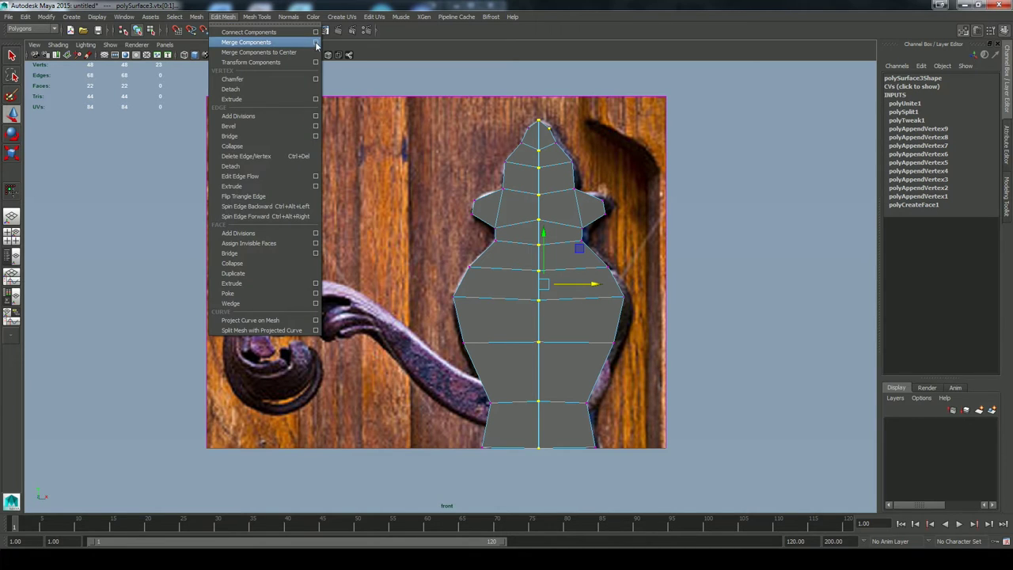
{"action": "left_click", "coordinate": [315, 44]}
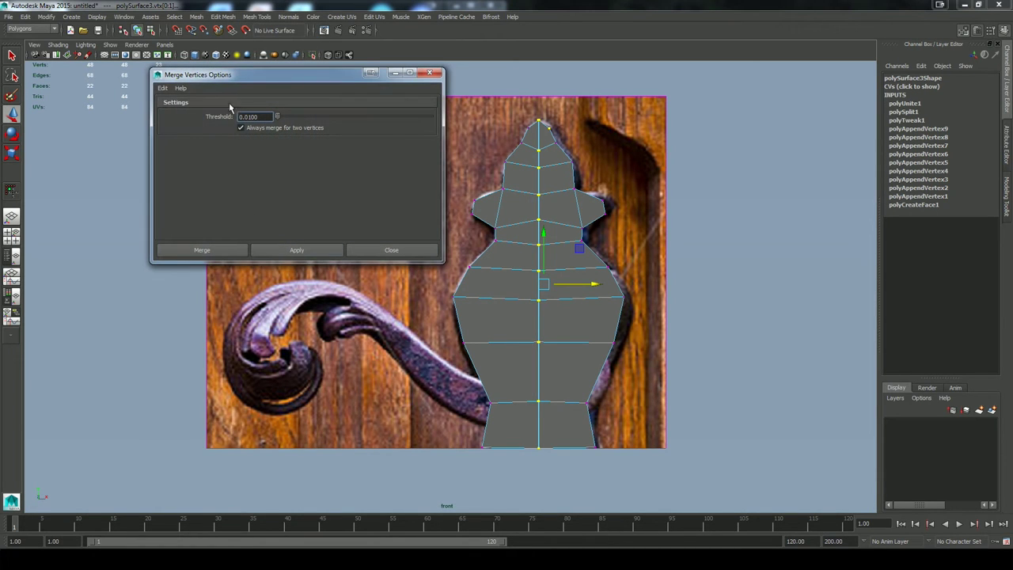
{"action": "left_click_drag", "start_coordinate": [239, 76], "coordinate": [219, 89]}
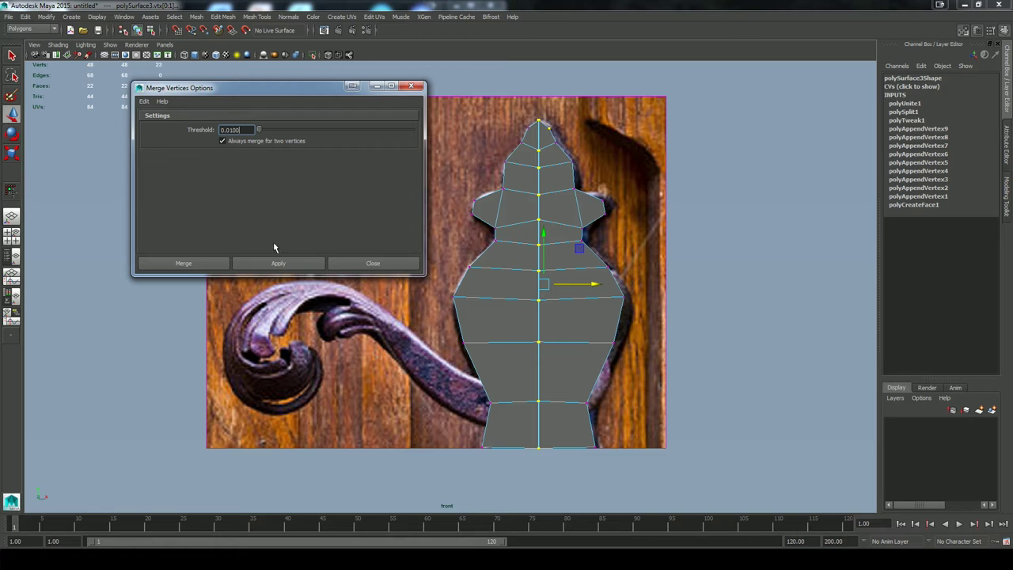
{"action": "left_click", "coordinate": [269, 263]}
Raise the merge threshold to 0.3103, merge the selected seam vertices again and close the merge options
{"action": "left_click_drag", "start_coordinate": [258, 131], "coordinate": [263, 131]}
{"action": "left_click", "coordinate": [262, 262]}
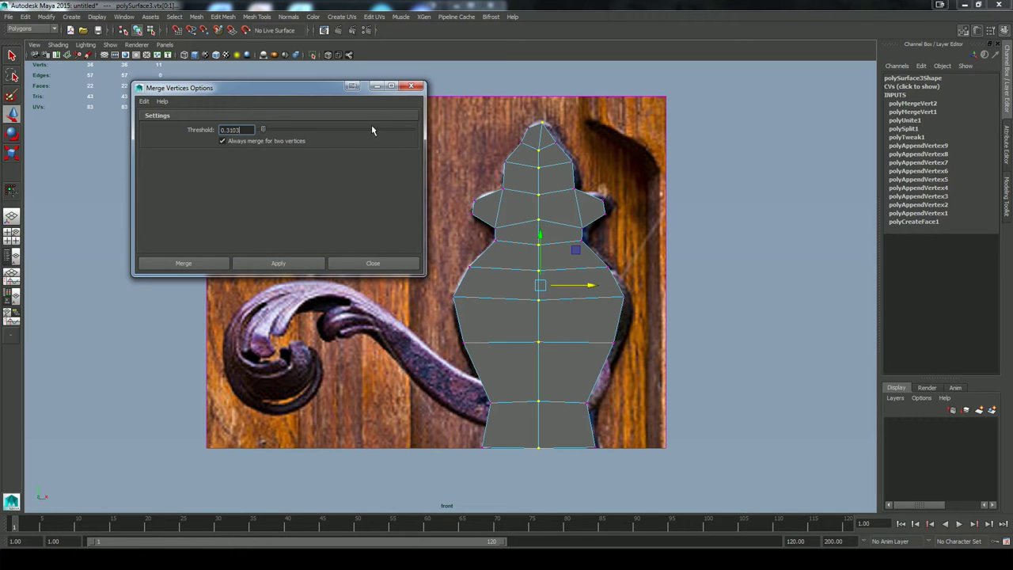
{"action": "left_click", "coordinate": [411, 85]}
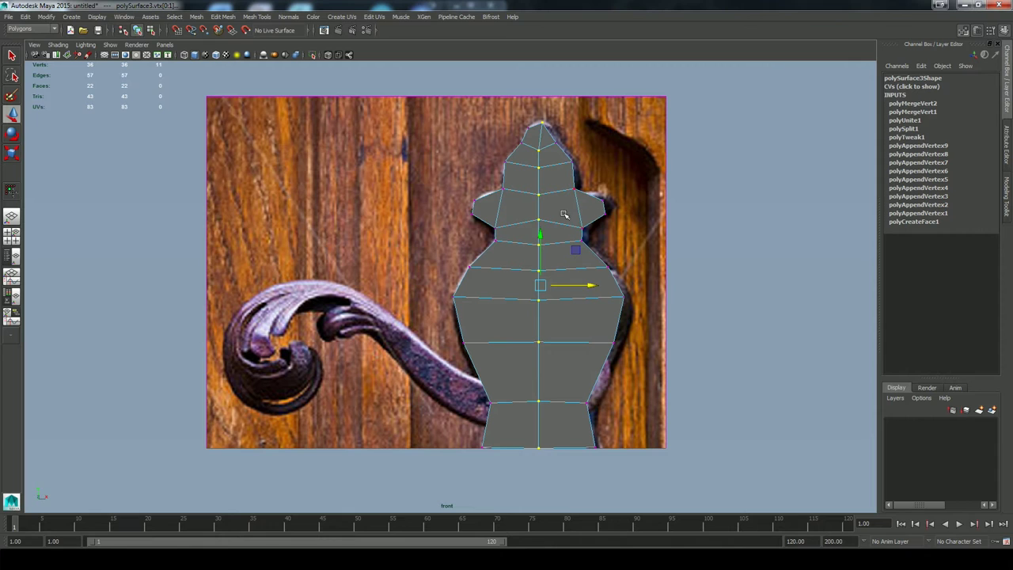
Delete the combined mesh's construction history
{"action": "left_click", "coordinate": [25, 16]}
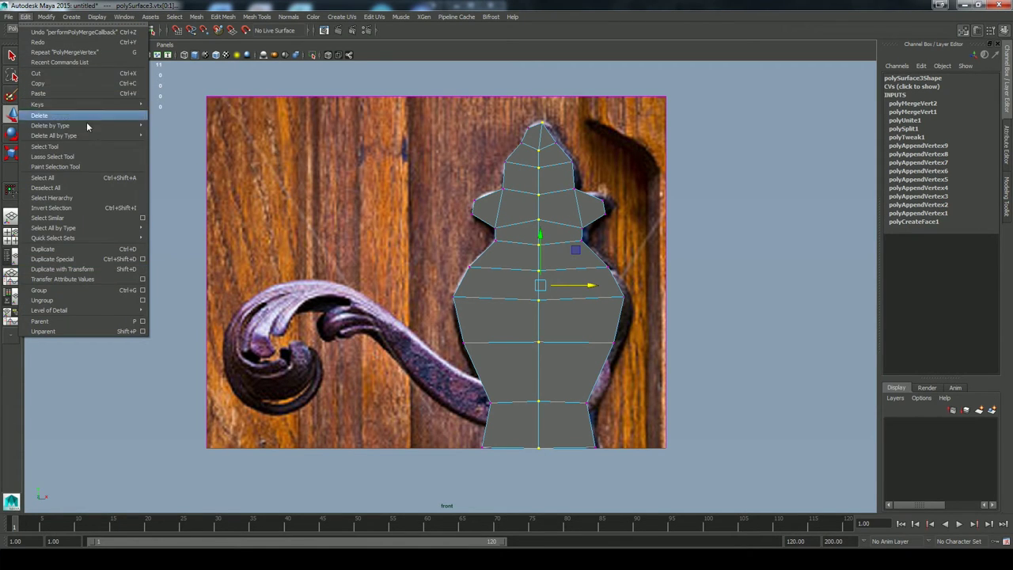
{"action": "mouse_move", "coordinate": [106, 138]}
{"action": "left_click", "coordinate": [171, 142]}
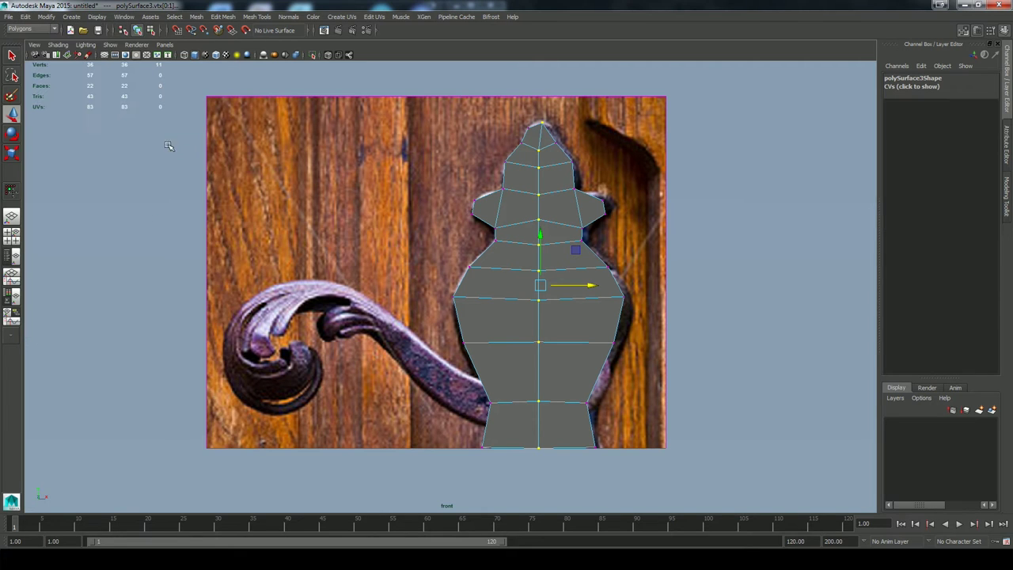
Try to move the backplate's topmost vertex sideways back toward the centre line
{"action": "left_click", "coordinate": [575, 138]}
{"action": "left_click_drag", "start_coordinate": [551, 113], "coordinate": [556, 134]}
{"action": "key", "text": "f"}
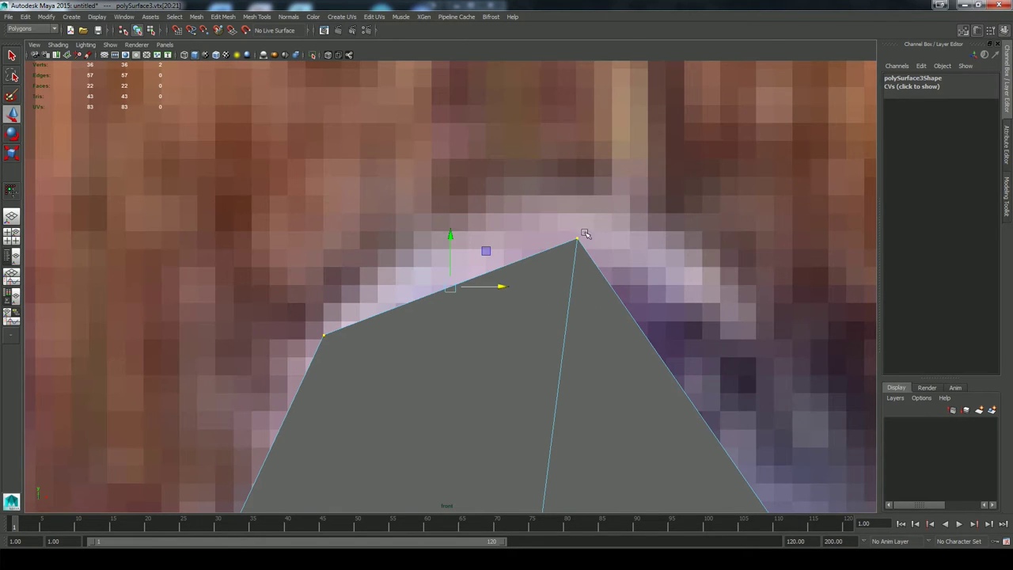
{"action": "right_click_drag", "start_coordinate": [594, 249], "coordinate": [540, 246], "text": "alt"}
{"action": "middle_click_drag", "start_coordinate": [540, 247], "coordinate": [552, 208], "text": "alt"}
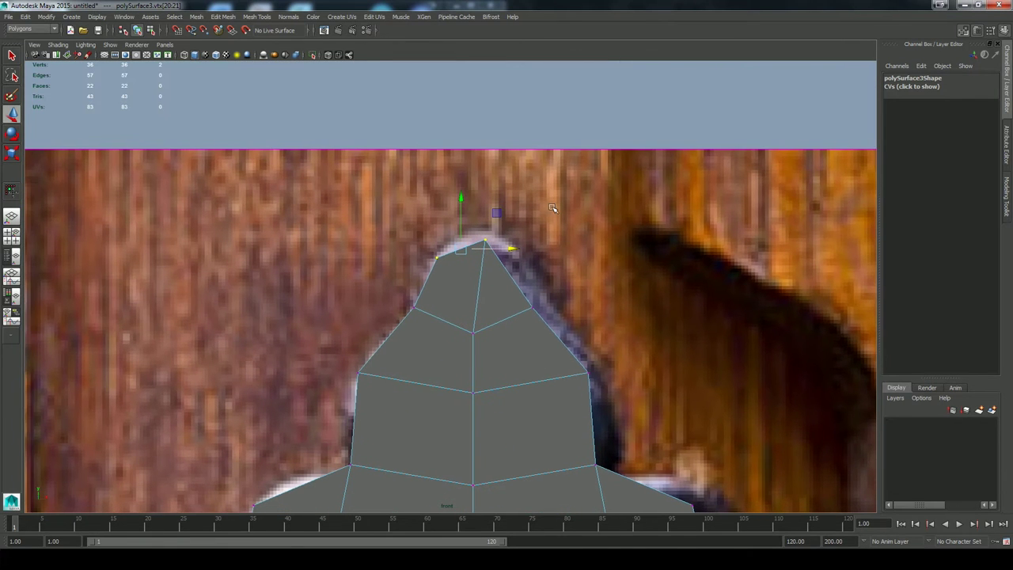
{"action": "left_click", "coordinate": [507, 237]}
{"action": "left_click_drag", "start_coordinate": [492, 232], "coordinate": [477, 255]}
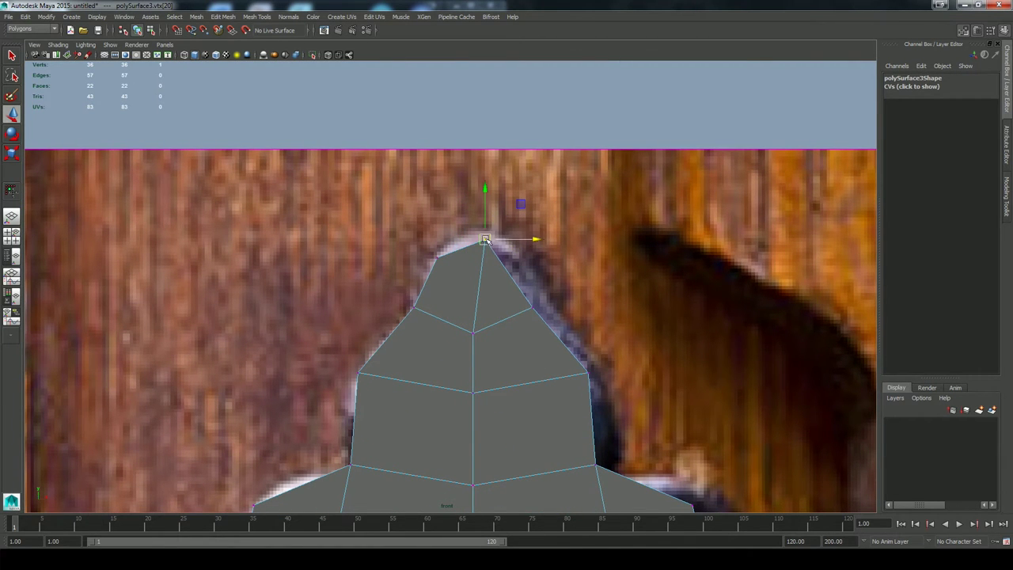
{"action": "mouse_move", "coordinate": [537, 239]}
{"action": "left_mouse_down"}
{"action": "mouse_move", "coordinate": [519, 239]}
{"action": "mouse_move", "coordinate": [527, 239]}
{"action": "left_mouse_up"}
{"action": "key", "text": "ctrl+z"}
Undo the history deletion and the last merge of the centre seam vertices
{"action": "left_click", "coordinate": [593, 270]}
{"action": "key", "text": "ctrl+z"}
{"action": "key", "text": "ctrl+z"}
{"action": "key", "text": "ctrl+z"}
{"action": "key", "text": "ctrl+z"}
{"action": "key", "text": "ctrl+z"}
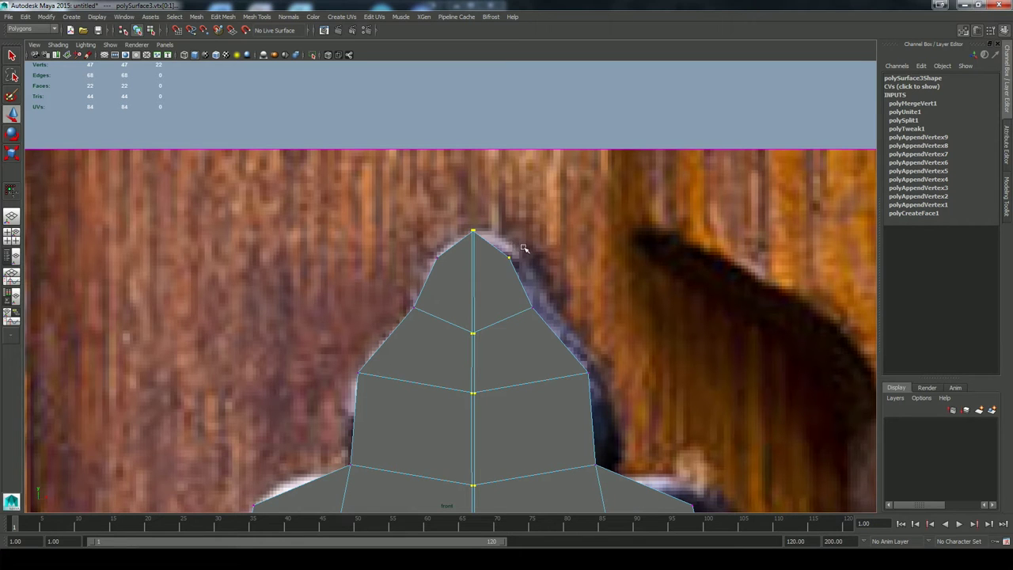
Leave the outer vertex beside the tip out of the selection and merge the centre seam vertices with a threshold of 0.3103
{"action": "left_click", "coordinate": [223, 17]}
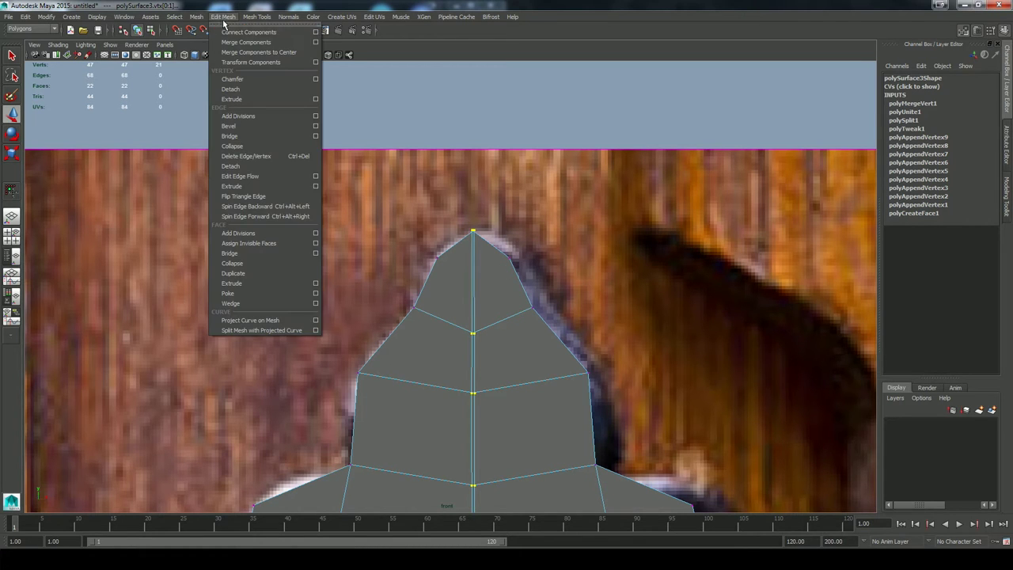
{"action": "left_click", "coordinate": [315, 42]}
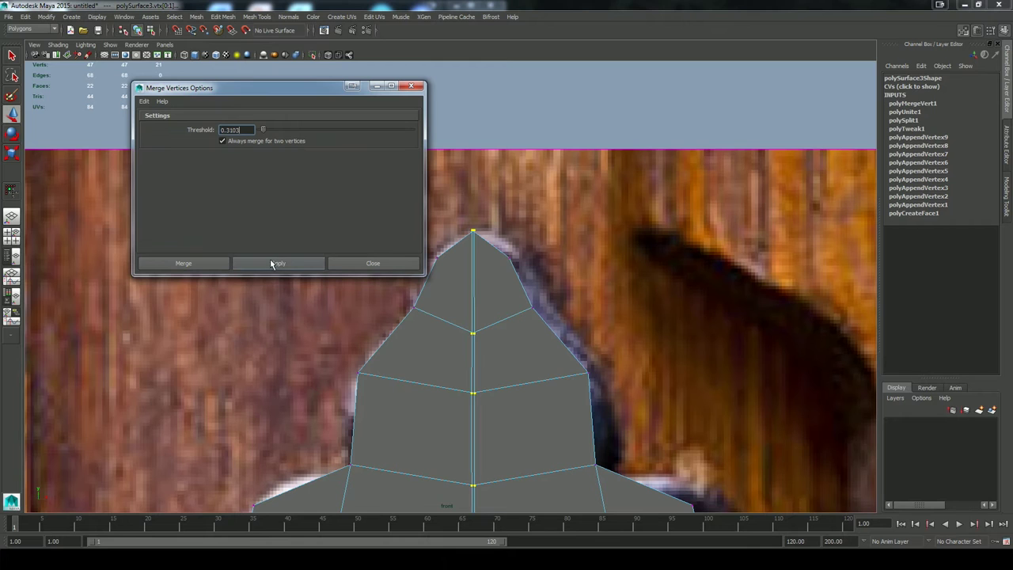
{"action": "left_click", "coordinate": [271, 264]}
{"action": "left_click", "coordinate": [362, 261]}
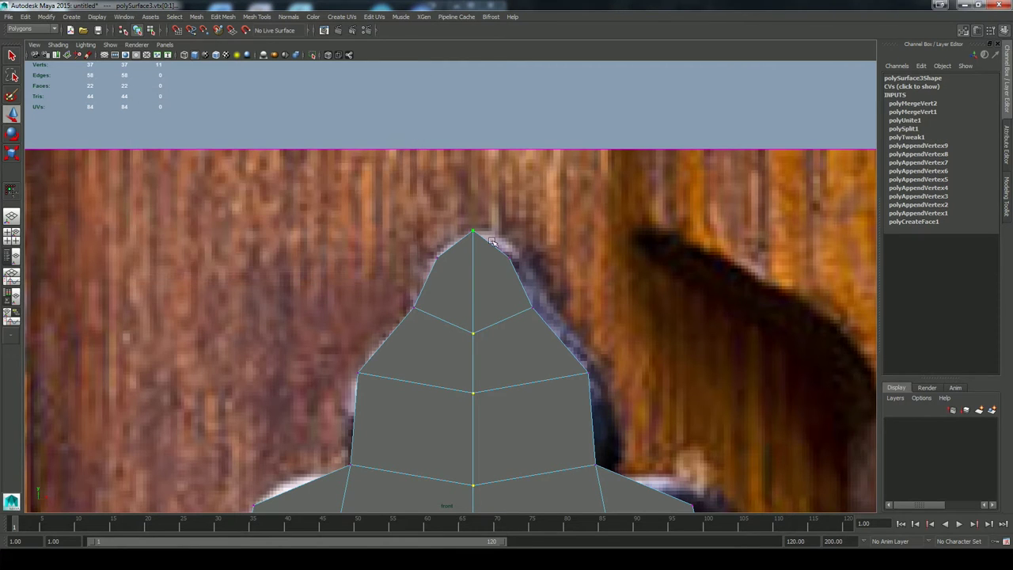
Examine the whole merged backplate and select its topmost centre vertex to check the seam at the tip
{"action": "left_click", "coordinate": [563, 259]}
{"action": "key", "text": "a"}
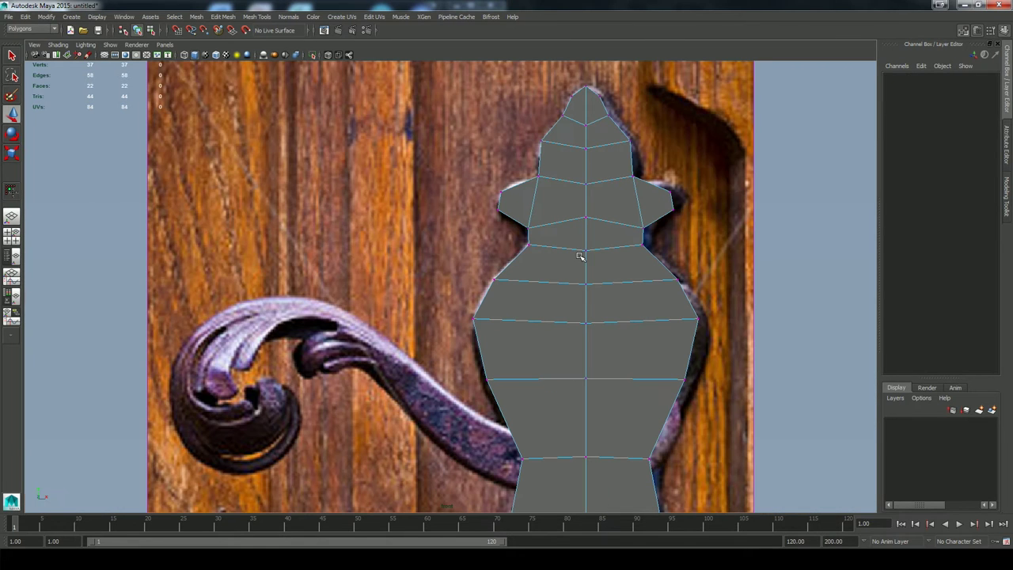
{"action": "key", "text": "ctrl+z"}
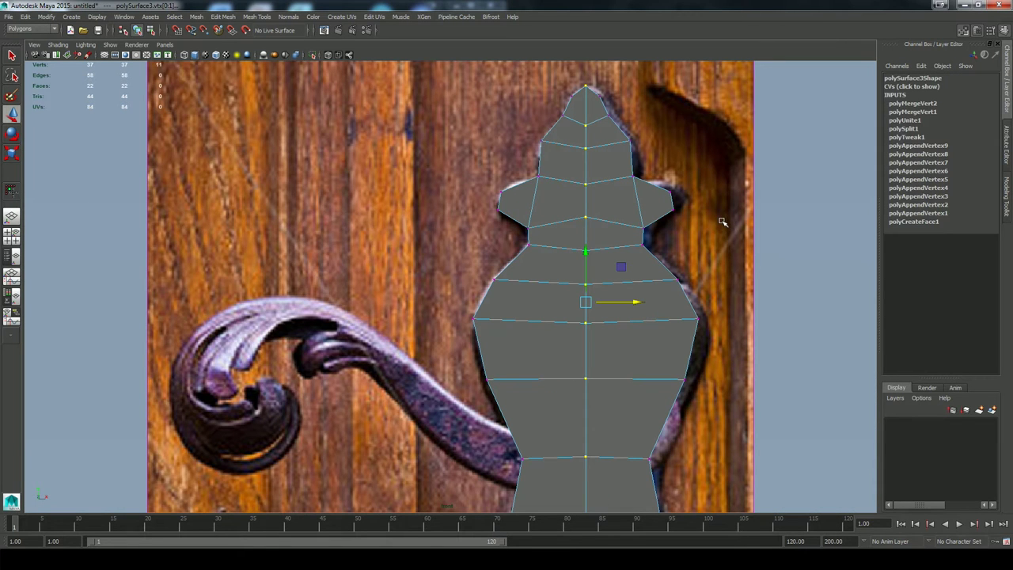
{"action": "right_click_drag", "start_coordinate": [718, 225], "coordinate": [676, 224], "text": "alt"}
{"action": "middle_click_drag", "start_coordinate": [676, 223], "coordinate": [646, 220], "text": "alt"}
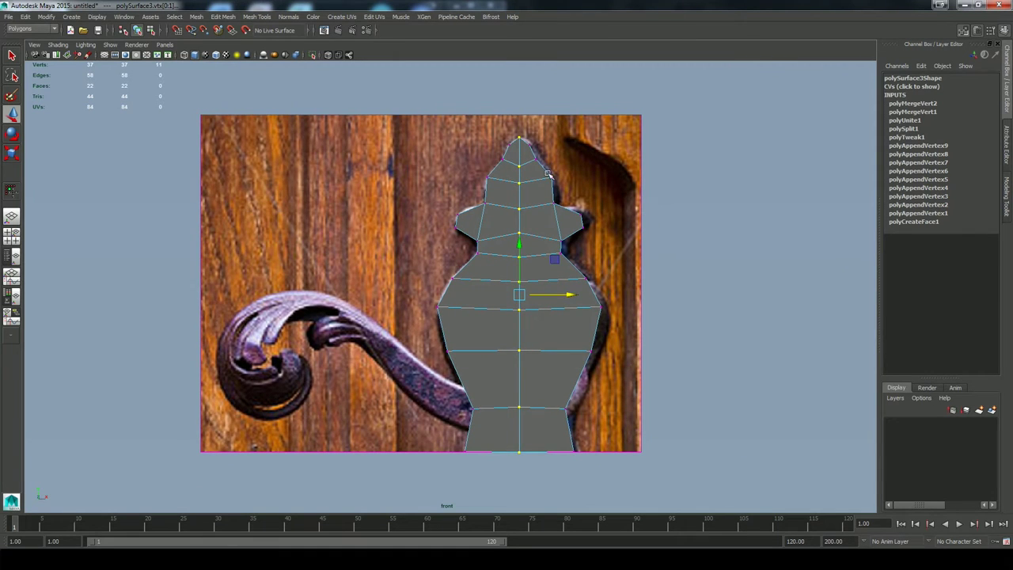
{"action": "left_click", "coordinate": [527, 133]}
{"action": "left_click", "coordinate": [520, 138]}
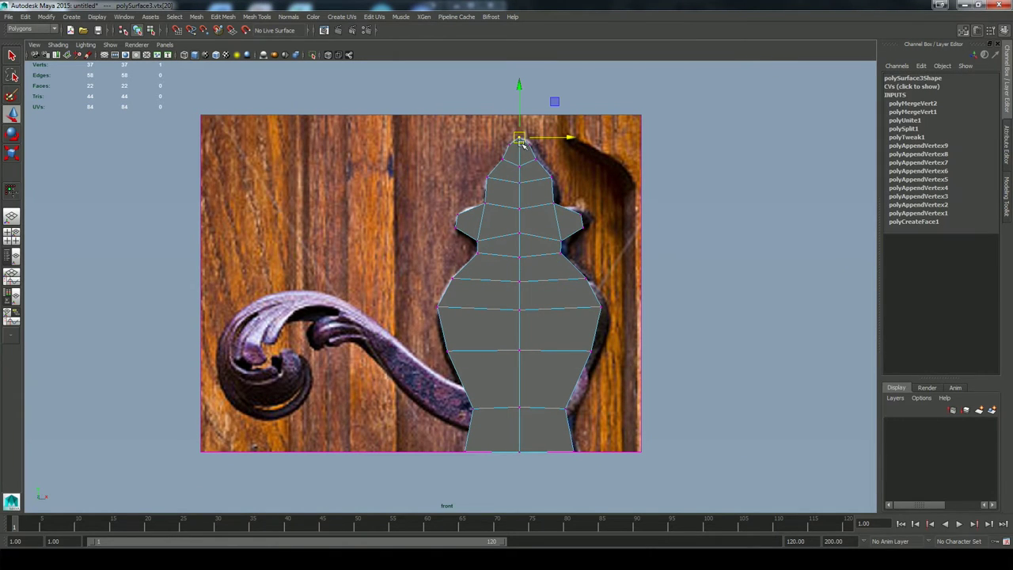
Select the vertical centre edge loop of the backplate and delete its edges together with their vertices
{"action": "left_click", "coordinate": [592, 197]}
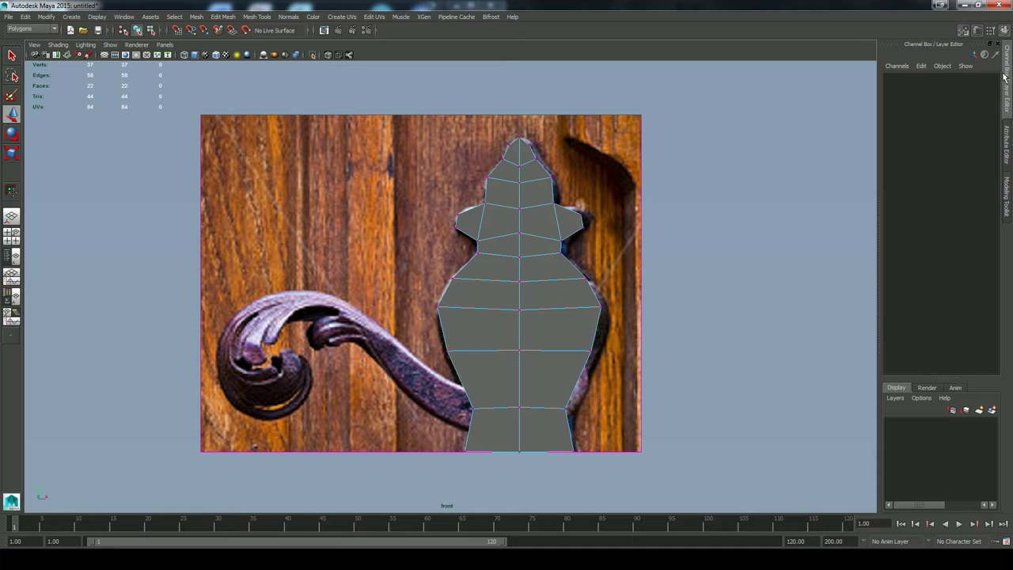
{"action": "left_click", "coordinate": [1008, 180]}
{"action": "right_click_drag", "start_coordinate": [514, 232], "coordinate": [514, 204]}
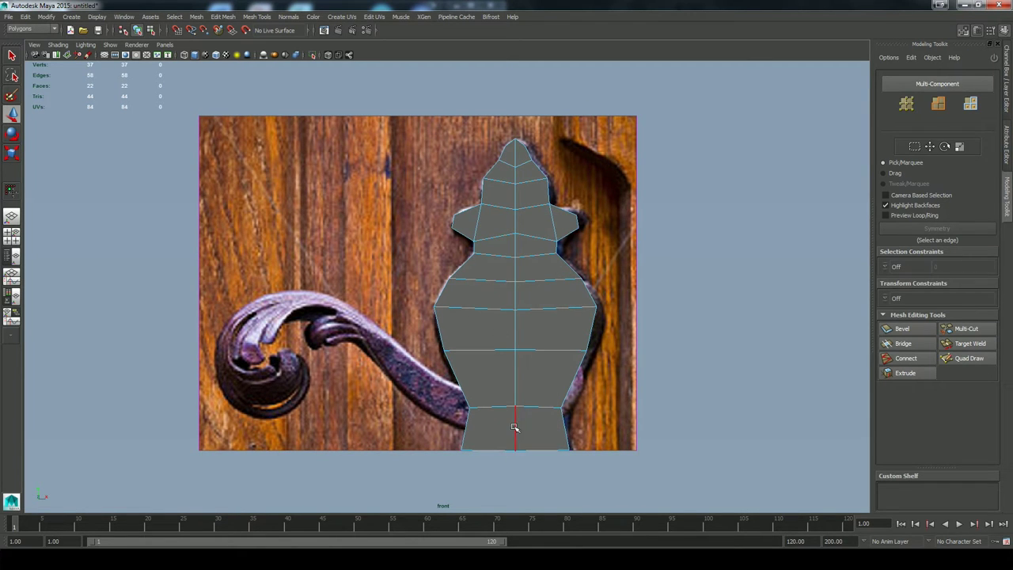
{"action": "left_click", "coordinate": [514, 429]}
{"action": "key", "text": "q"}
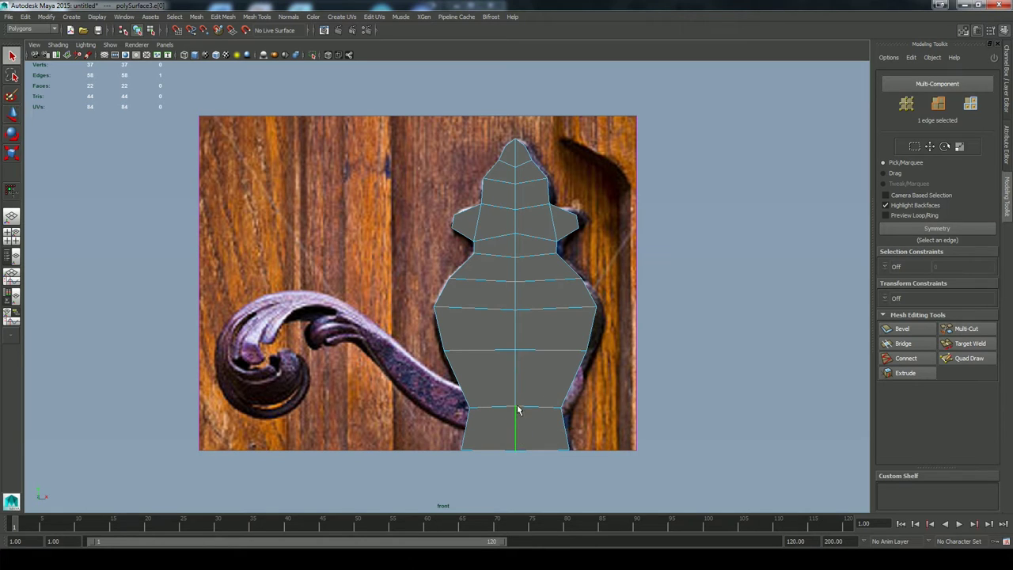
{"action": "double_click", "coordinate": [515, 363]}
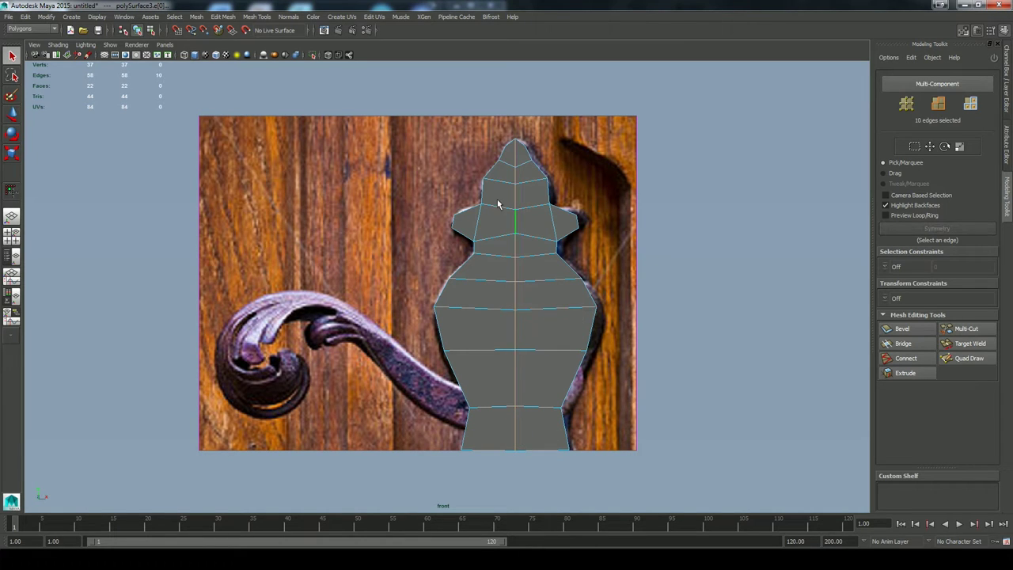
{"action": "left_click", "coordinate": [263, 18]}
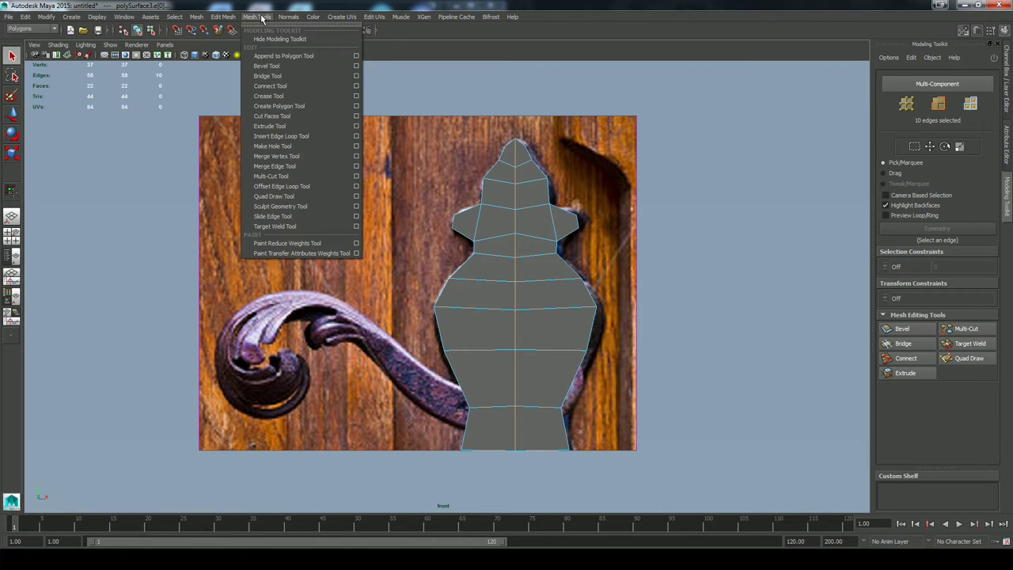
{"action": "left_click", "coordinate": [263, 19]}
{"action": "left_click", "coordinate": [223, 17]}
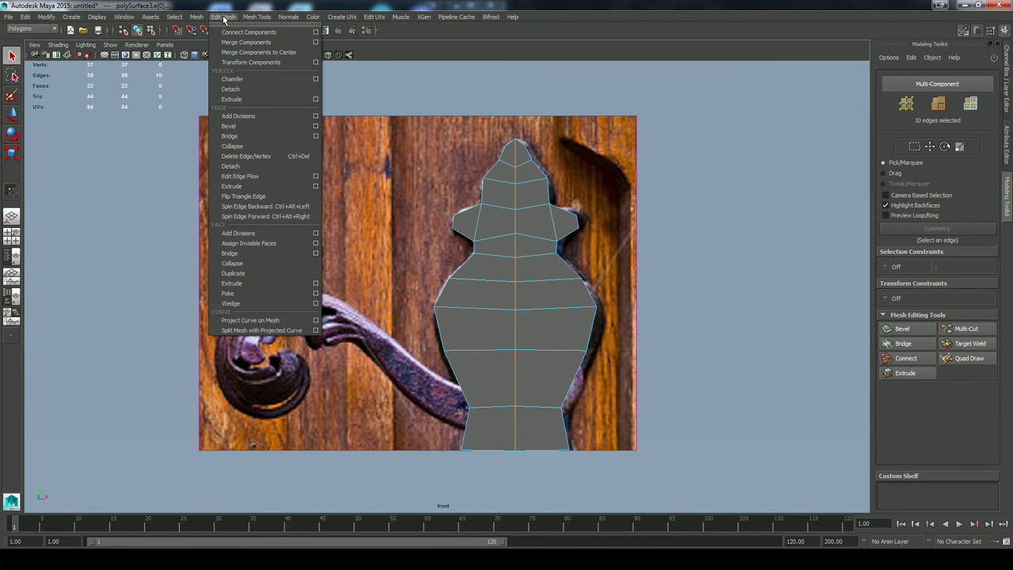
{"action": "left_click", "coordinate": [247, 156]}
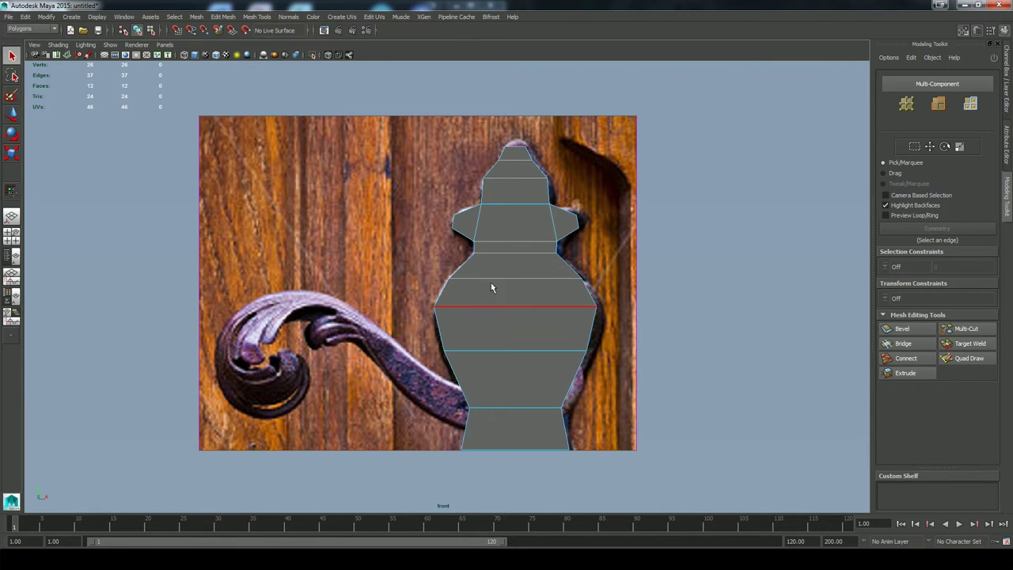
Raise the two vertices at the backplate's tip slightly and scale them closer together to match the reference point
{"action": "right_click_drag", "start_coordinate": [513, 171], "coordinate": [480, 167]}
{"action": "left_click_drag", "start_coordinate": [492, 134], "coordinate": [537, 163]}
{"action": "left_click", "coordinate": [539, 132]}
{"action": "left_click_drag", "start_coordinate": [516, 95], "coordinate": [516, 88]}
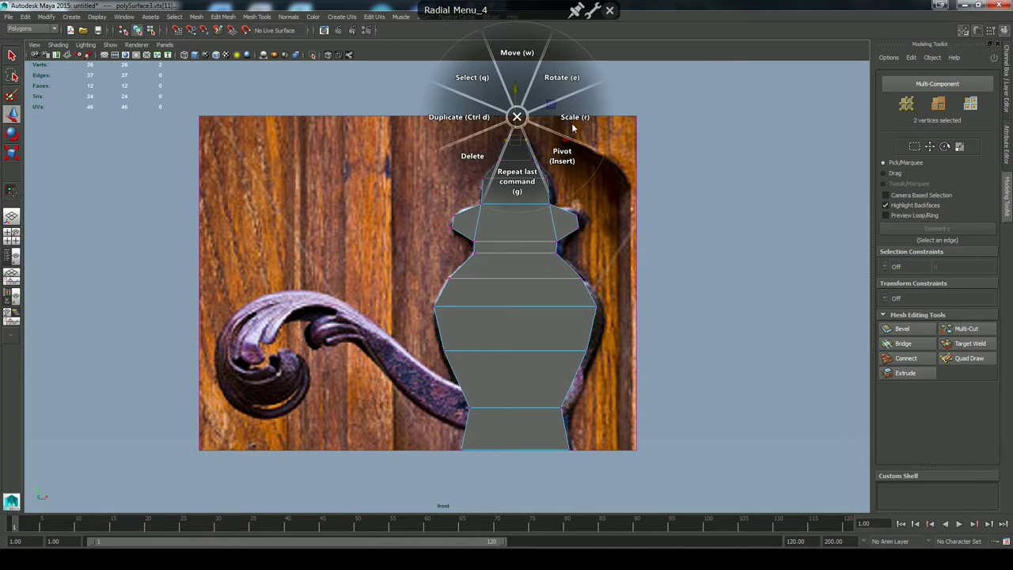
{"action": "left_click", "coordinate": [573, 127]}
{"action": "left_click_drag", "start_coordinate": [468, 139], "coordinate": [484, 143]}
Target-weld both end vertices of the upper neck edge onto the vertices directly below them
{"action": "right_click_drag", "start_coordinate": [505, 297], "coordinate": [505, 271]}
{"action": "left_click", "coordinate": [515, 254]}
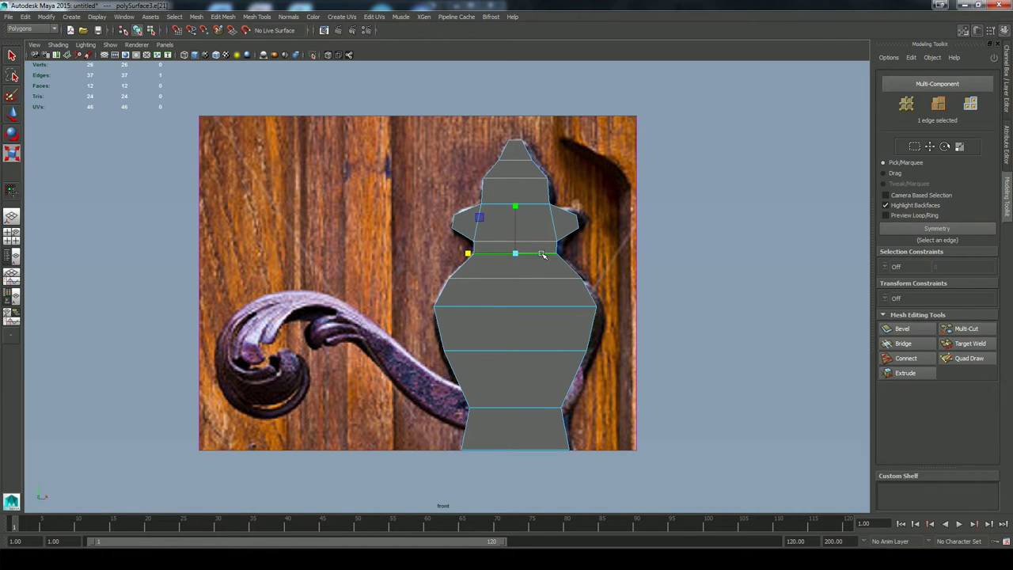
{"action": "key", "text": "q"}
{"action": "left_click", "coordinate": [534, 241]}
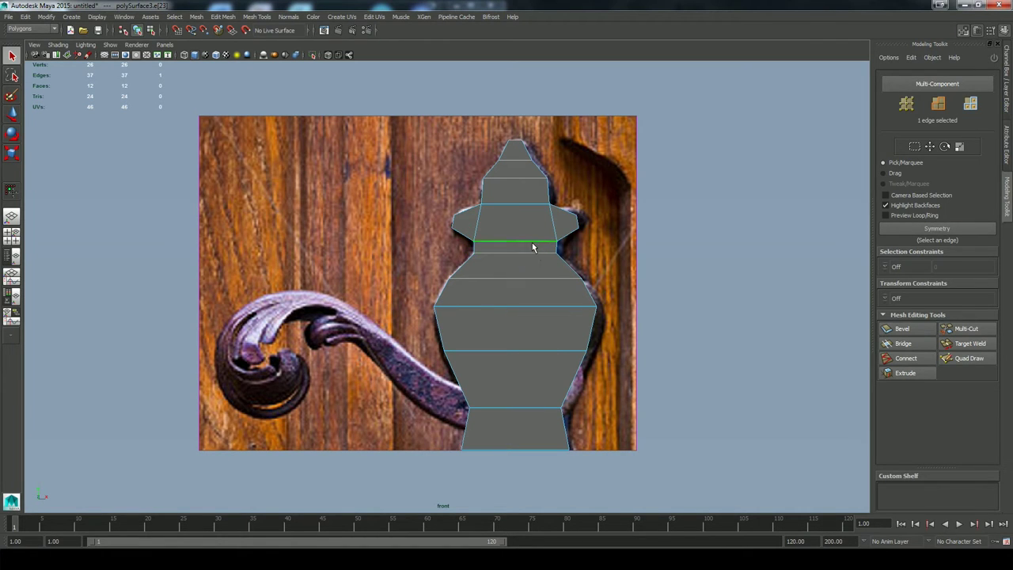
{"action": "right_click_drag", "start_coordinate": [500, 278], "coordinate": [473, 280]}
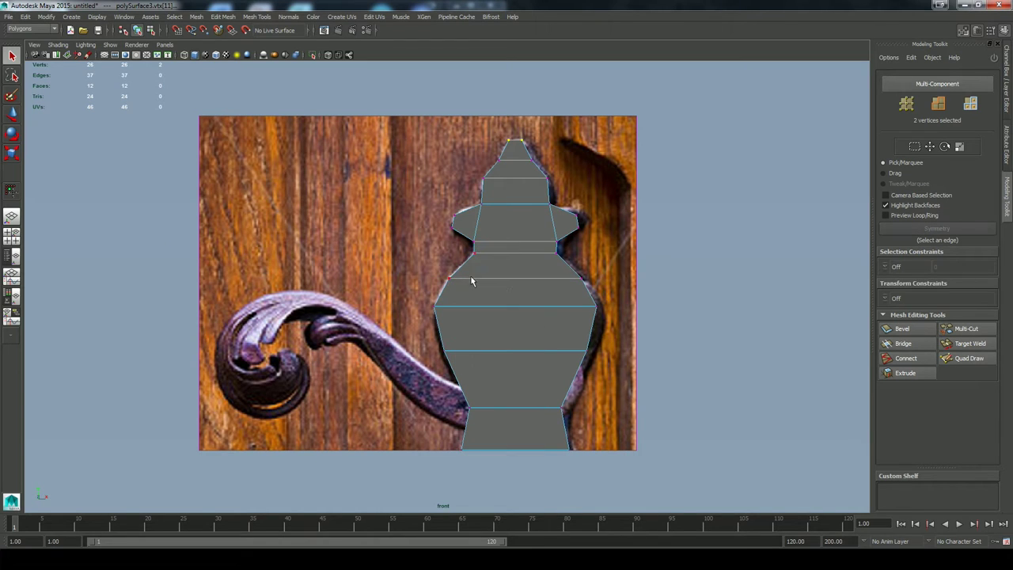
{"action": "left_click", "coordinate": [954, 344]}
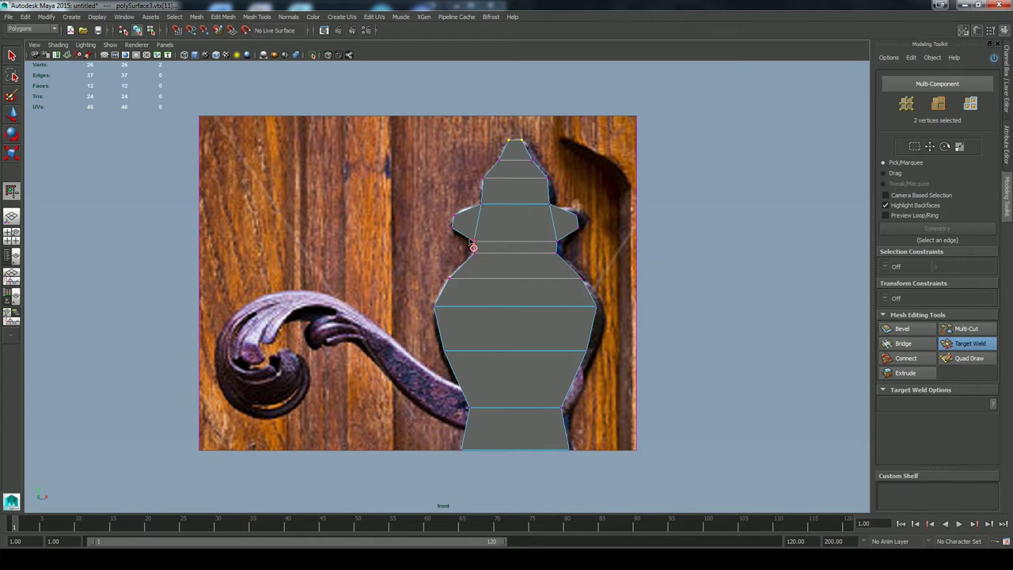
{"action": "left_click_drag", "start_coordinate": [474, 243], "coordinate": [475, 254]}
{"action": "left_click_drag", "start_coordinate": [556, 242], "coordinate": [558, 260]}
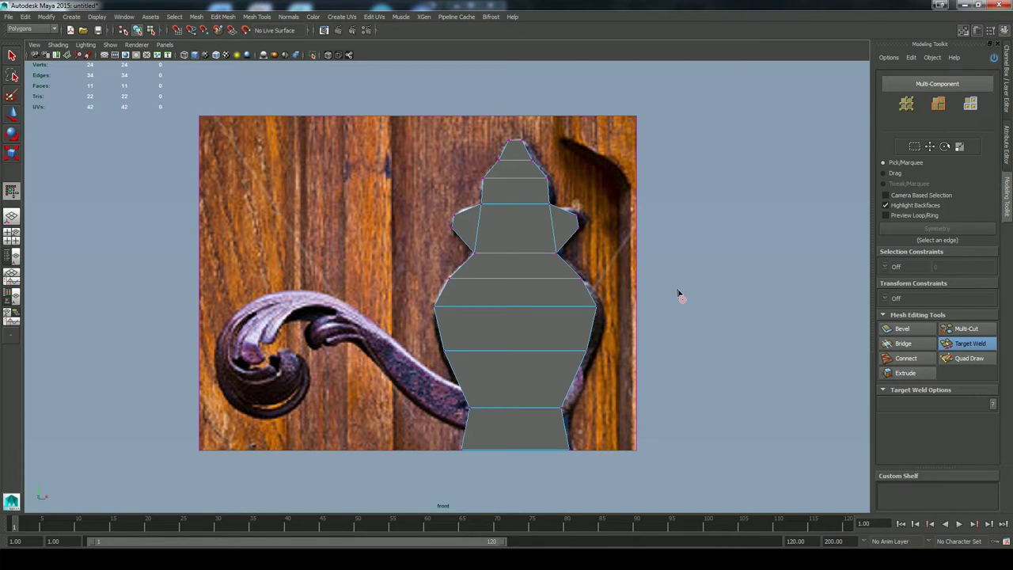
{"action": "key", "text": "q"}
{"action": "left_click", "coordinate": [994, 58]}
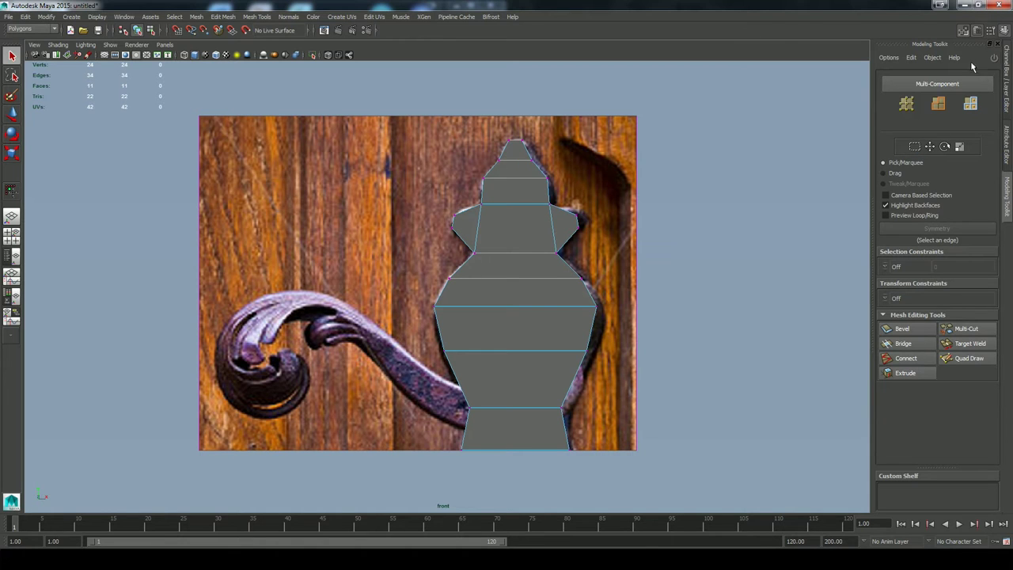
Move the horizontal edge across the backplate's widest part slightly down
{"action": "right_click_drag", "start_coordinate": [540, 255], "coordinate": [538, 238]}
{"action": "left_click", "coordinate": [524, 307]}
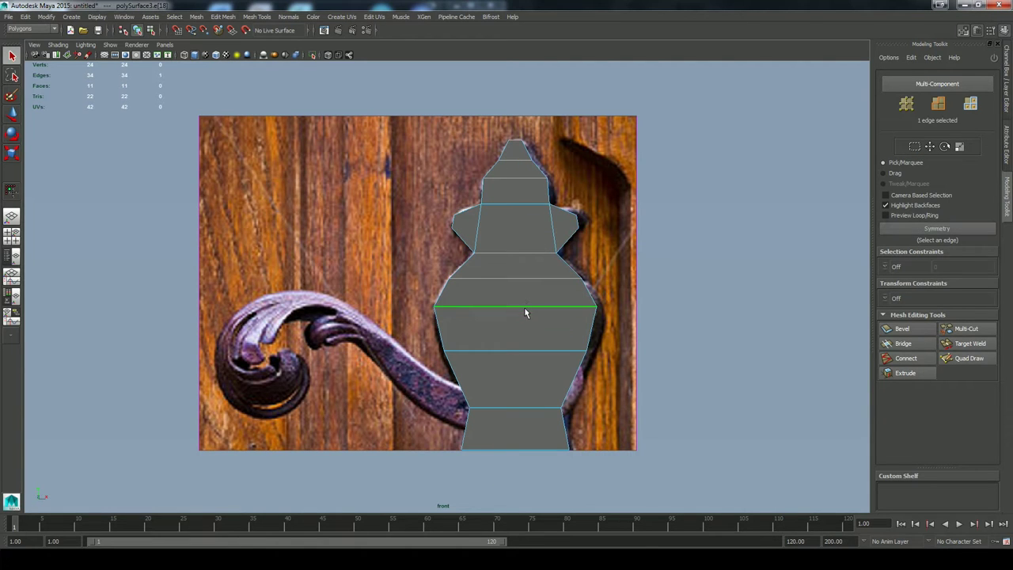
{"action": "left_click", "coordinate": [521, 279]}
{"action": "left_click_drag", "start_coordinate": [516, 256], "coordinate": [515, 265]}
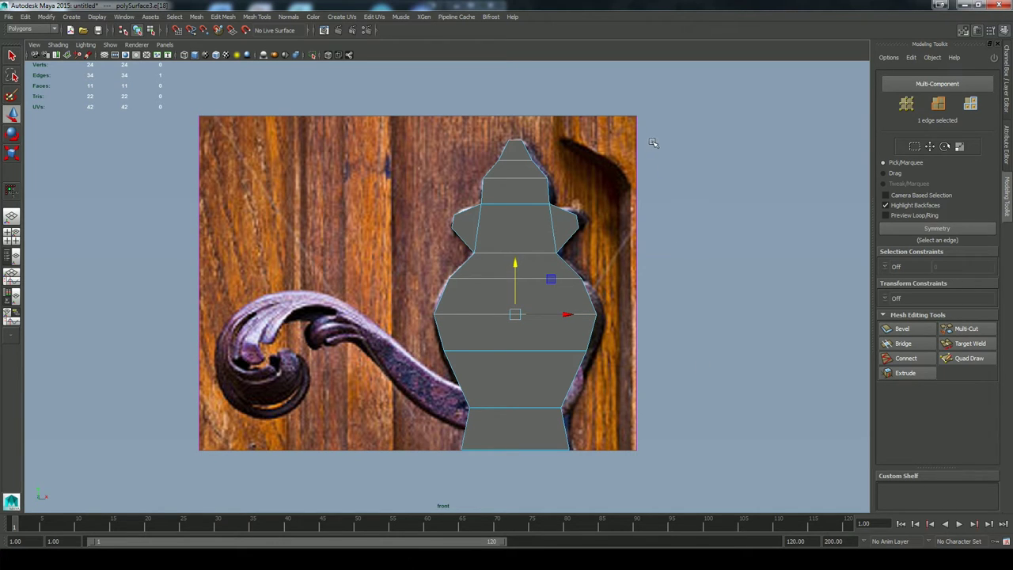
Delete the door reference image plane and switch to the perspective view
{"action": "left_click_drag", "start_coordinate": [645, 101], "coordinate": [623, 131]}
{"action": "key", "text": "Delete"}
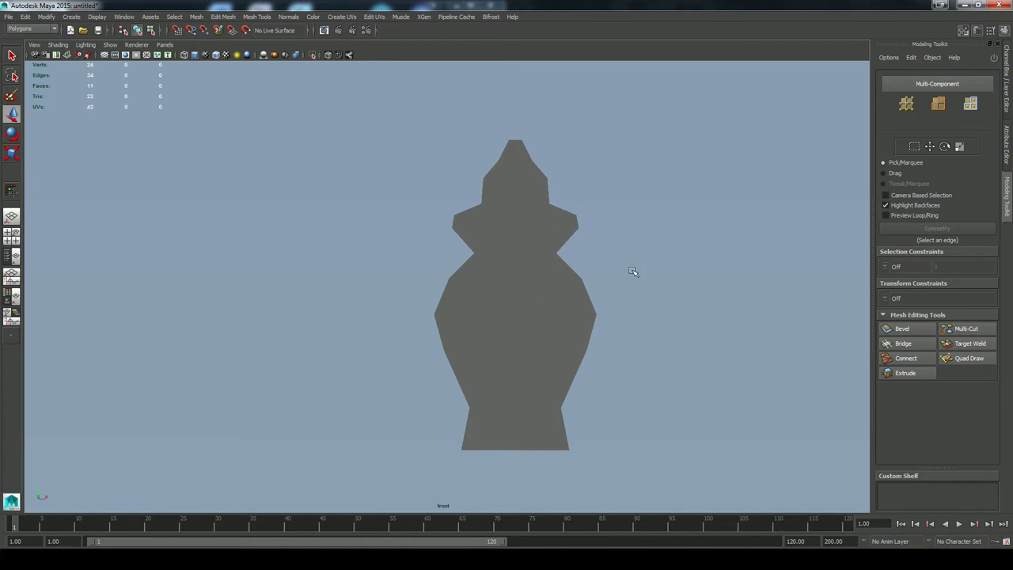
{"action": "key", "text": "q"}
{"action": "key", "text": "space"}
{"action": "left_click_drag", "start_coordinate": [634, 268], "coordinate": [635, 244]}
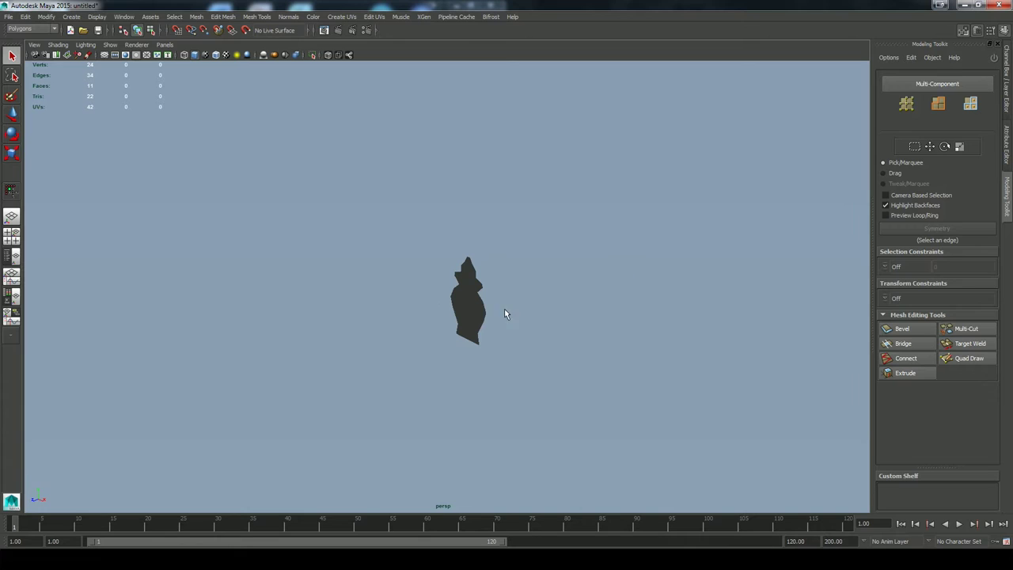
Select all faces of the flat backplate and extrude them to give it a thin, even thickness
{"action": "left_click", "coordinate": [478, 315]}
{"action": "left_click_drag", "start_coordinate": [576, 321], "coordinate": [531, 368], "text": "alt"}
{"action": "right_click_drag", "start_coordinate": [480, 305], "coordinate": [479, 326]}
{"action": "left_click_drag", "start_coordinate": [430, 219], "coordinate": [547, 385]}
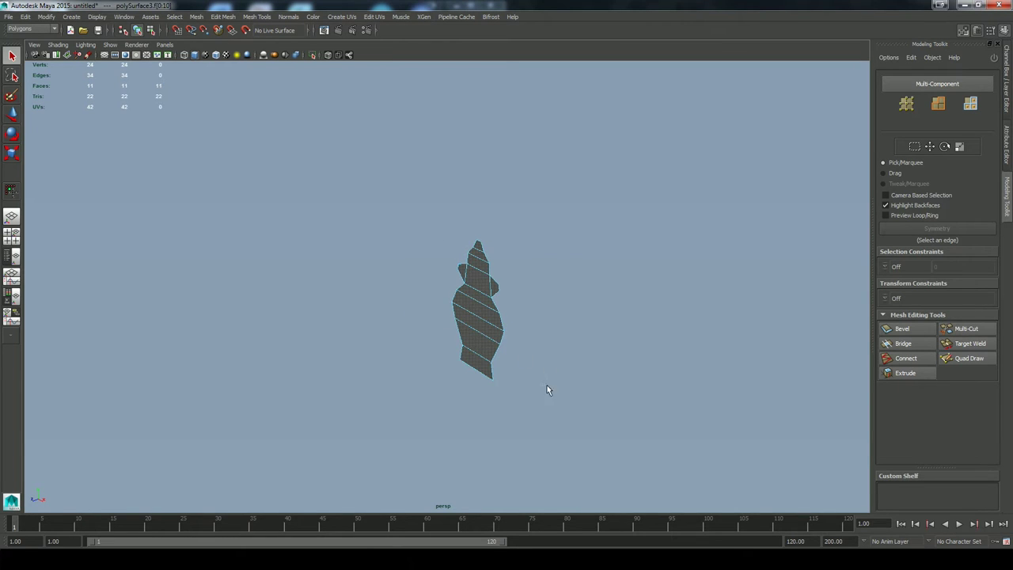
{"action": "left_click", "coordinate": [901, 376]}
{"action": "left_click_drag", "start_coordinate": [482, 320], "coordinate": [605, 324]}
{"action": "key", "text": "q"}
{"action": "right_click_drag", "start_coordinate": [503, 265], "coordinate": [537, 255]}
{"action": "left_click", "coordinate": [602, 296]}
{"action": "left_click_drag", "start_coordinate": [614, 320], "coordinate": [589, 329], "text": "alt"}
{"action": "mouse_move", "coordinate": [582, 261]}
{"action": "left_mouse_down", "text": "alt"}
{"action": "mouse_move", "coordinate": [556, 264]}
{"action": "mouse_move", "coordinate": [670, 271]}
{"action": "mouse_move", "coordinate": [567, 272]}
{"action": "left_mouse_up", "text": "alt"}
{"action": "middle_click_drag", "start_coordinate": [545, 258], "coordinate": [493, 193], "text": "alt"}
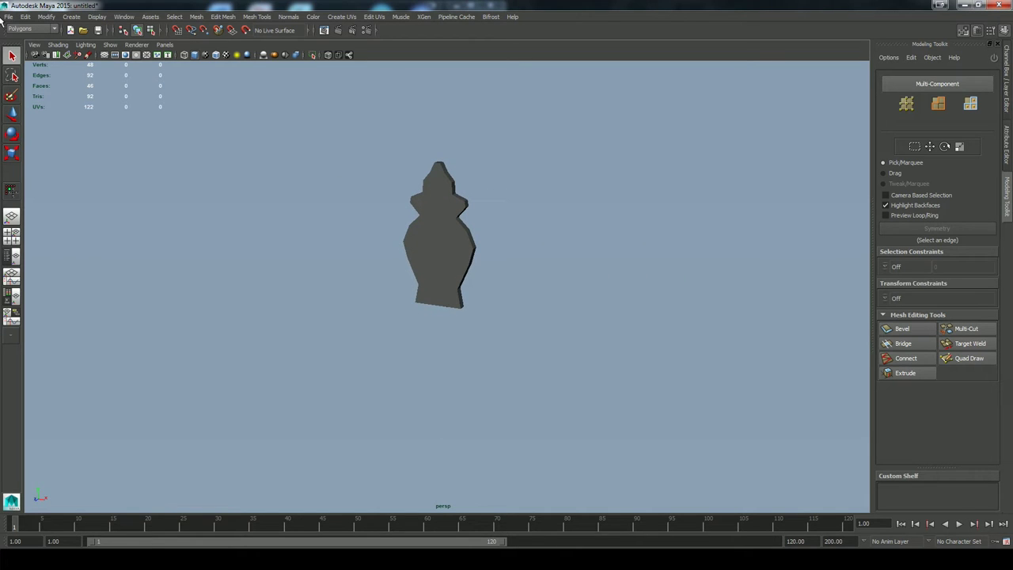
Save the scene as handle01 in the OldDoor project's scenes folder
{"action": "left_click", "coordinate": [8, 19]}
{"action": "left_click", "coordinate": [46, 72]}
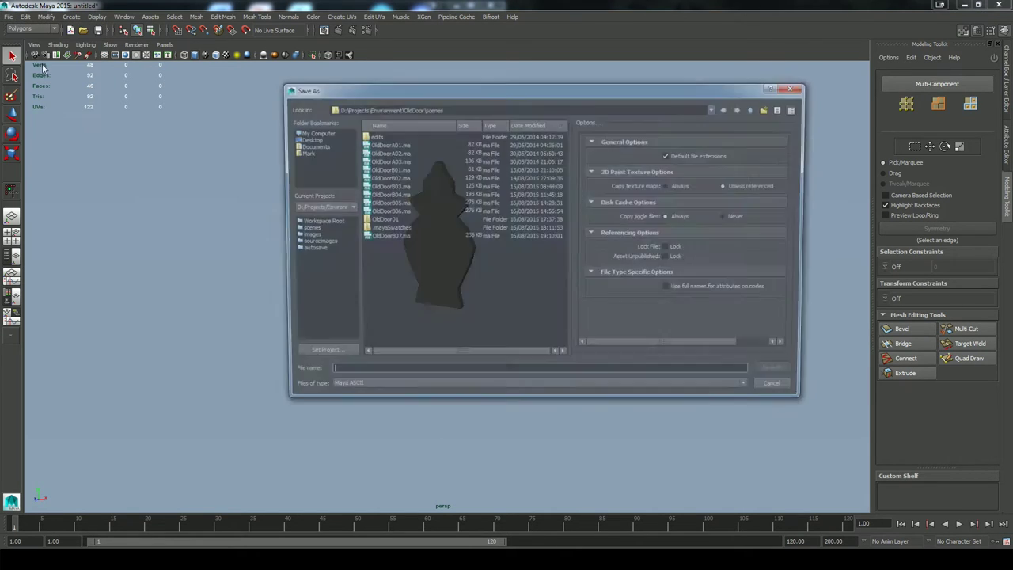
{"action": "type", "text": "handle01"}
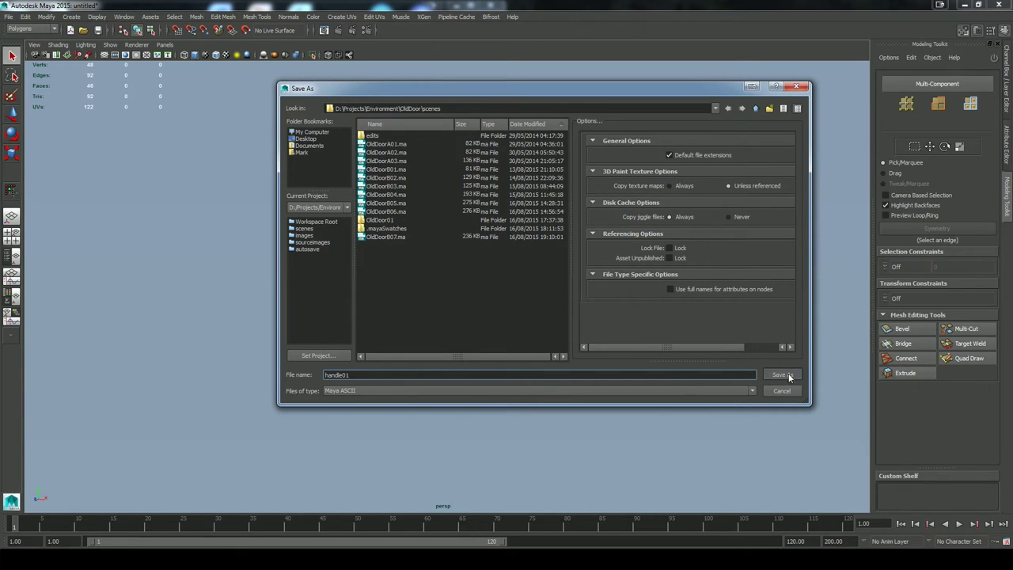
{"action": "left_click", "coordinate": [784, 375]}
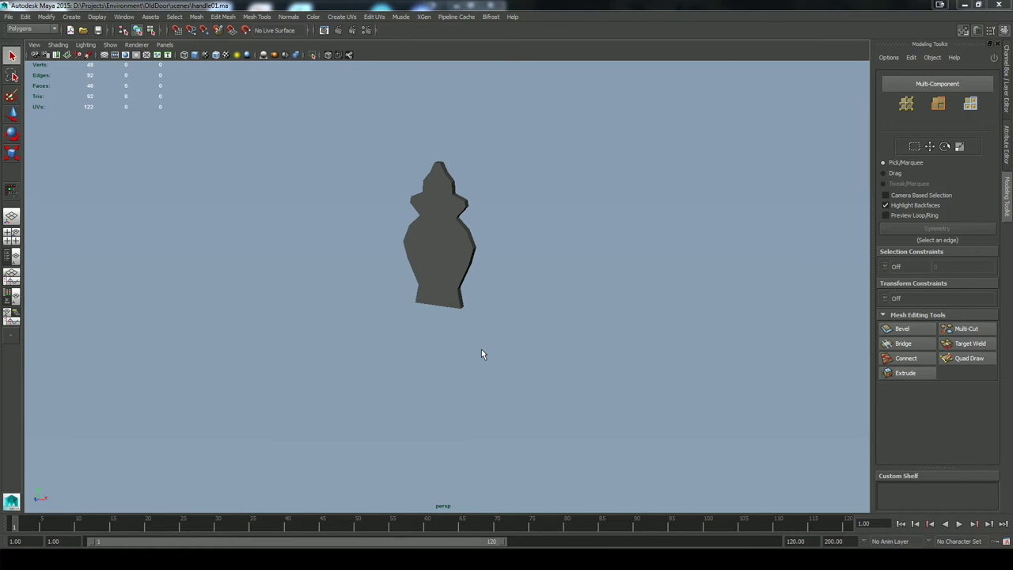
Snap the backplate's pivot to a corner vertex on its bottom edge
{"action": "left_click", "coordinate": [471, 259]}
{"action": "key", "text": "w"}
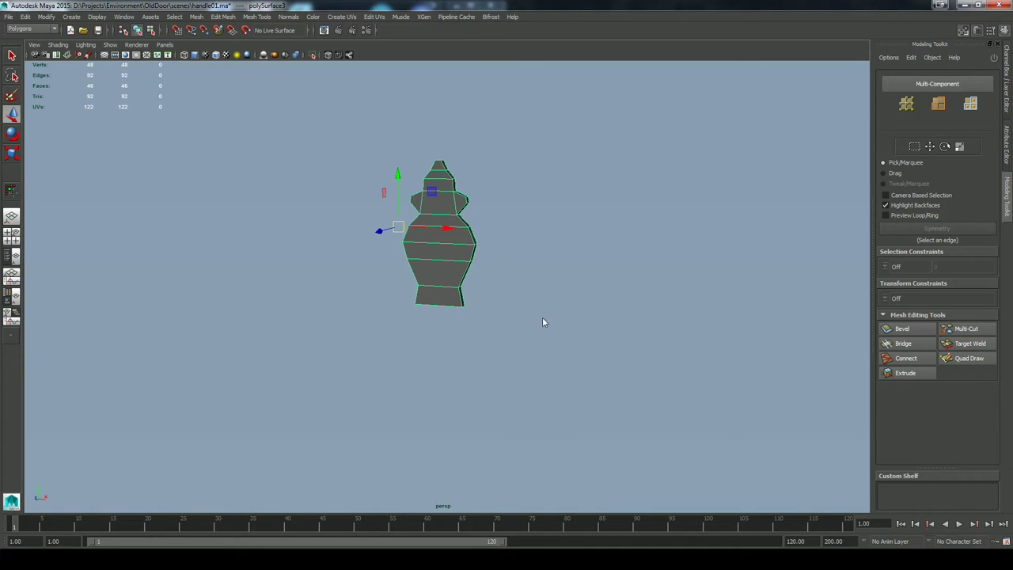
{"action": "right_click", "coordinate": [539, 317]}
{"action": "left_click", "coordinate": [581, 358]}
{"action": "middle_click", "coordinate": [417, 305]}
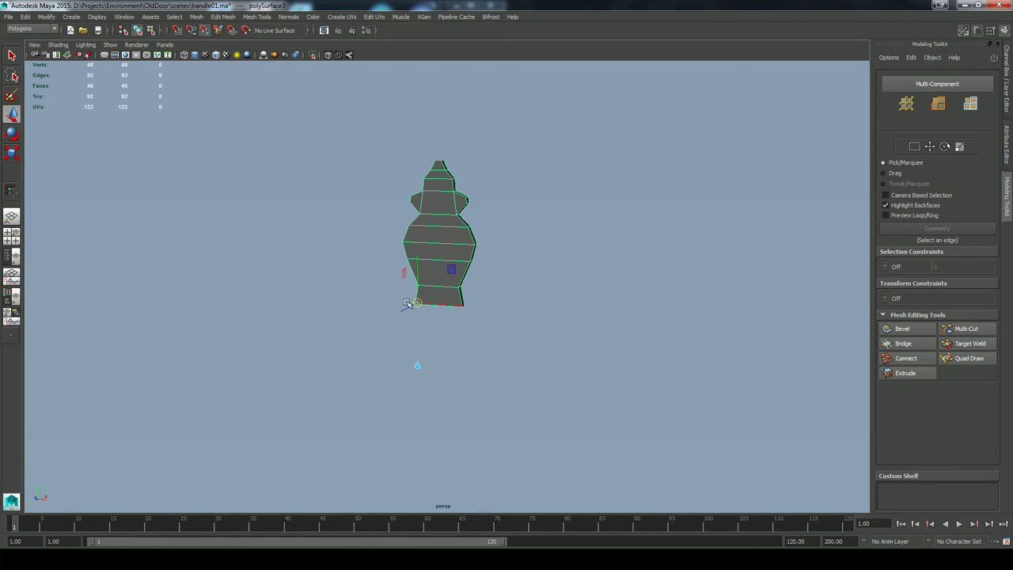
{"action": "right_click", "coordinate": [446, 347]}
{"action": "left_click", "coordinate": [491, 389]}
{"action": "left_click", "coordinate": [208, 34]}
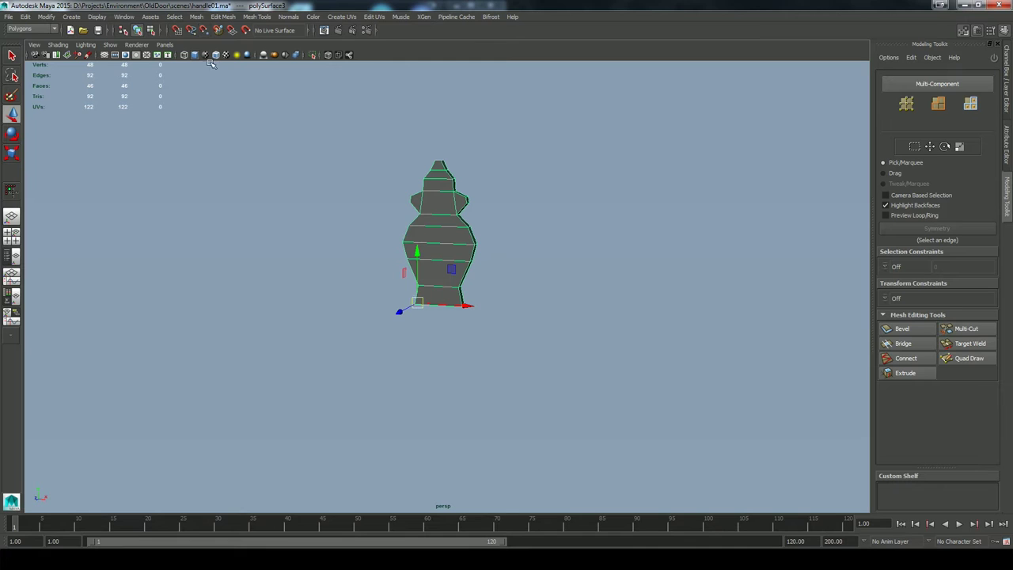
Duplicate the backplate half and mirror the copy downward with a Scale Y of -1
{"action": "right_click", "coordinate": [515, 268]}
{"action": "left_click", "coordinate": [459, 270]}
{"action": "left_click", "coordinate": [1002, 73]}
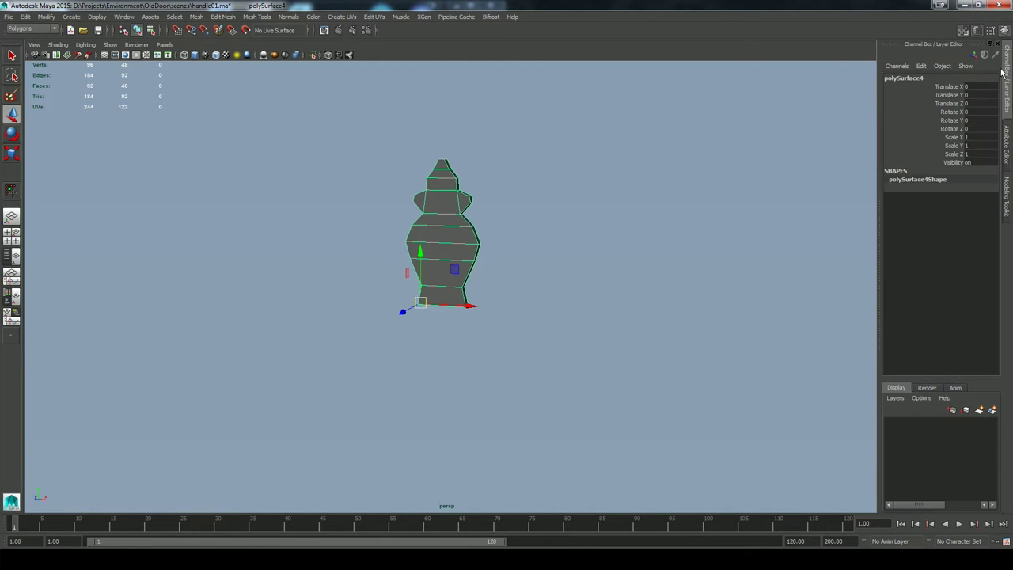
{"action": "double_click", "coordinate": [974, 146]}
{"action": "type", "text": "-1"}
{"action": "key", "text": "Return"}
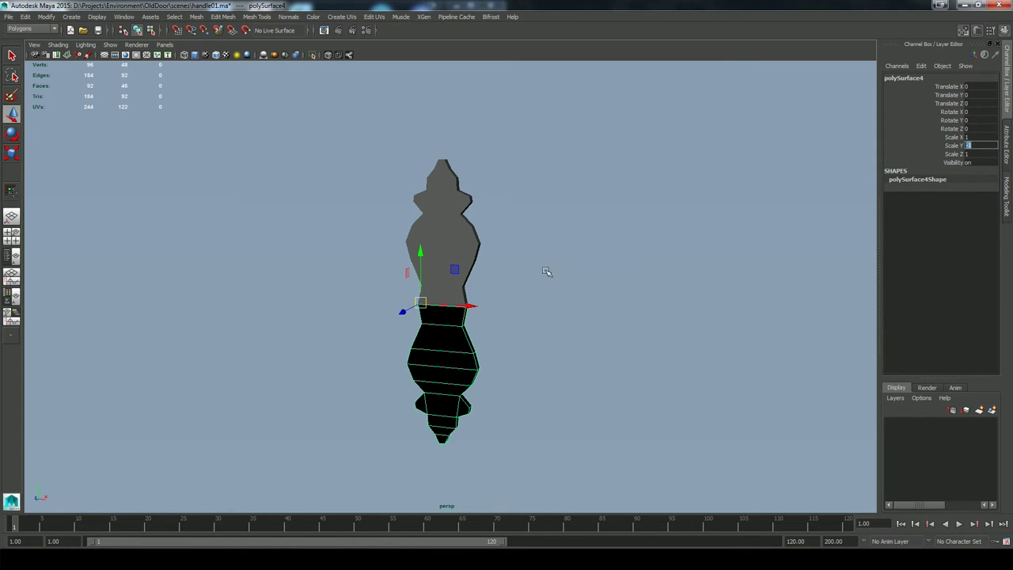
Combine the upper and lower backplate halves into one mesh and delete all history
{"action": "left_click", "coordinate": [461, 252]}
{"action": "left_click", "coordinate": [194, 17]}
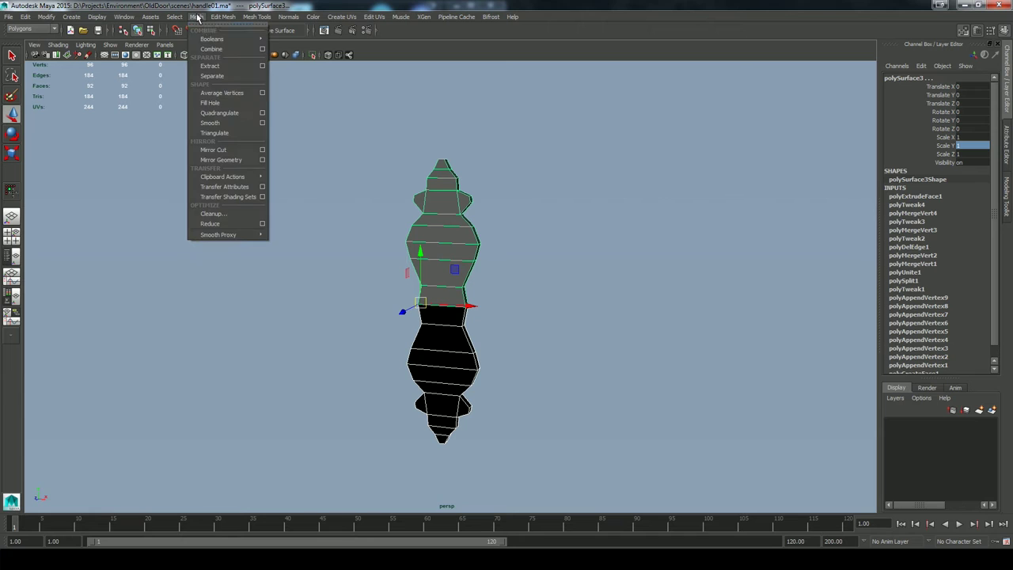
{"action": "left_click", "coordinate": [210, 48]}
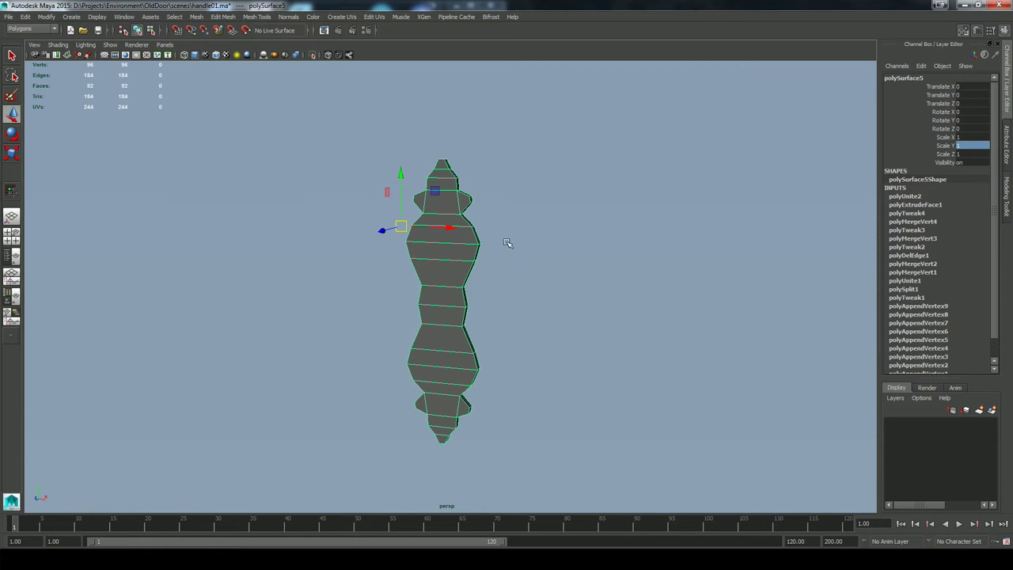
{"action": "left_click", "coordinate": [51, 19]}
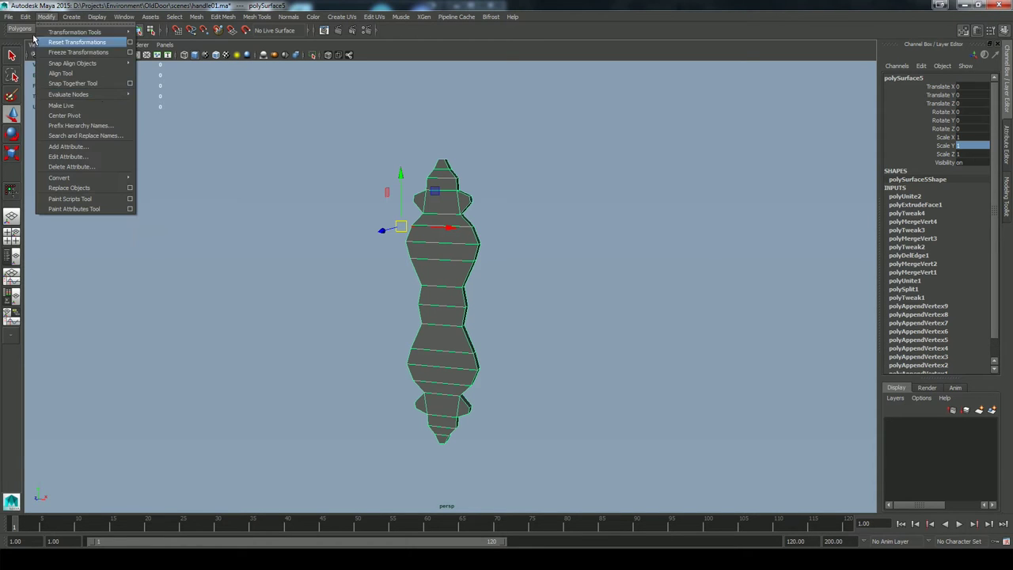
{"action": "mouse_move", "coordinate": [24, 16]}
{"action": "mouse_move", "coordinate": [109, 136]}
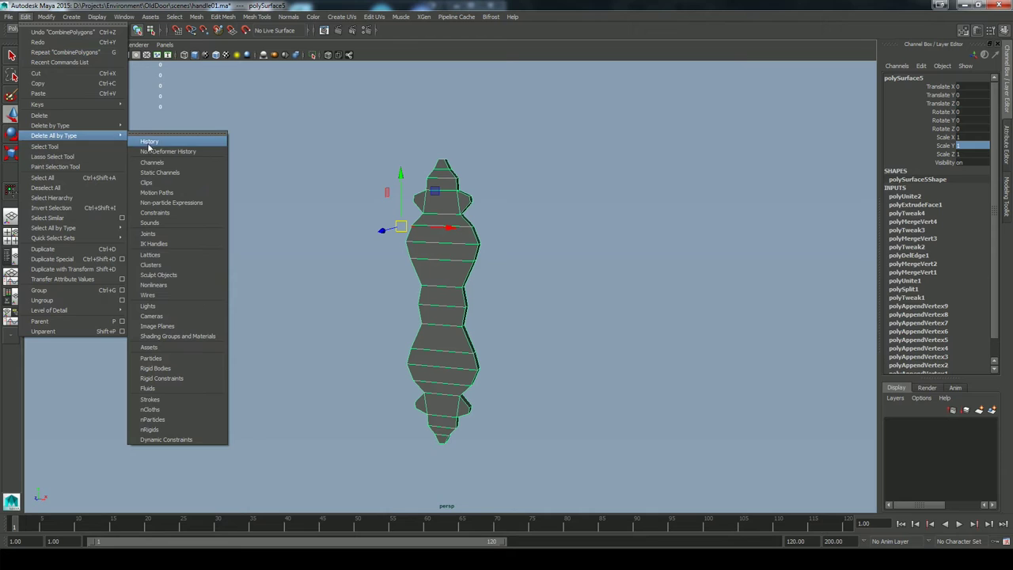
{"action": "left_click", "coordinate": [147, 142]}
Merge the overlapping vertices along the middle seam of the backplate and return to object mode in the front view
{"action": "right_click_drag", "start_coordinate": [428, 298], "coordinate": [404, 291]}
{"action": "left_click_drag", "start_coordinate": [408, 296], "coordinate": [484, 318]}
{"action": "key", "text": "f"}
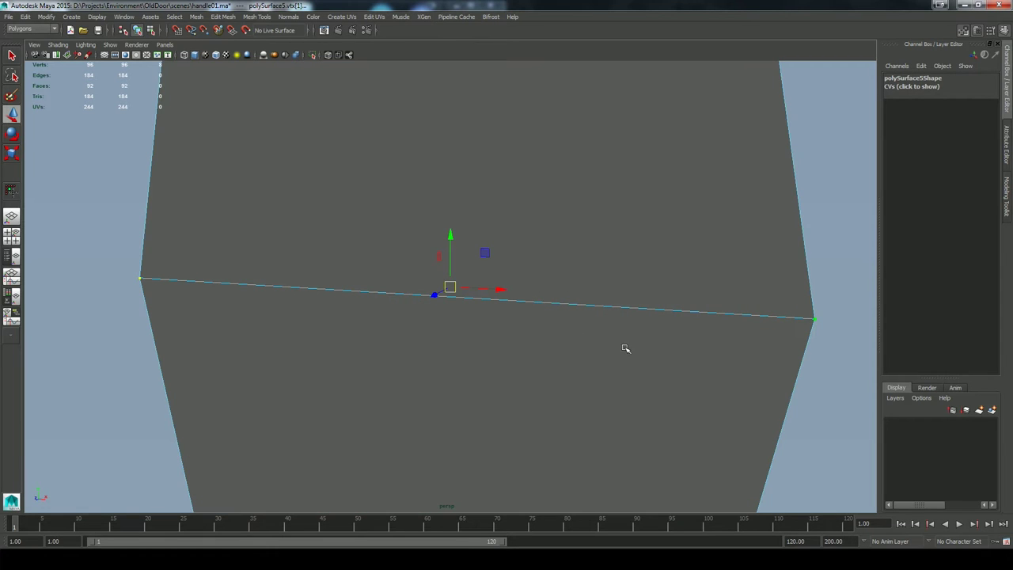
{"action": "right_click_drag", "start_coordinate": [659, 335], "coordinate": [542, 333], "text": "alt"}
{"action": "left_click_drag", "start_coordinate": [542, 333], "coordinate": [614, 340], "text": "alt"}
{"action": "left_click", "coordinate": [225, 18]}
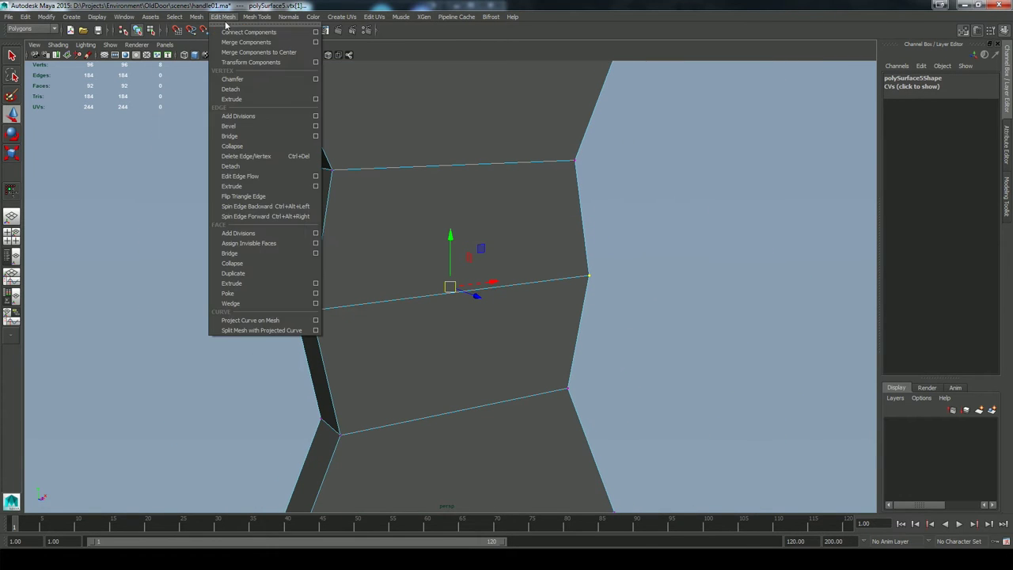
{"action": "left_click", "coordinate": [251, 43]}
{"action": "left_click_drag", "start_coordinate": [762, 323], "coordinate": [685, 312], "text": "alt"}
{"action": "right_click_drag", "start_coordinate": [730, 271], "coordinate": [127, 131], "text": "alt"}
{"action": "left_click_drag", "start_coordinate": [654, 304], "coordinate": [584, 339], "text": "alt"}
{"action": "left_click", "coordinate": [584, 339]}
{"action": "right_click_drag", "start_coordinate": [471, 246], "coordinate": [577, 228]}
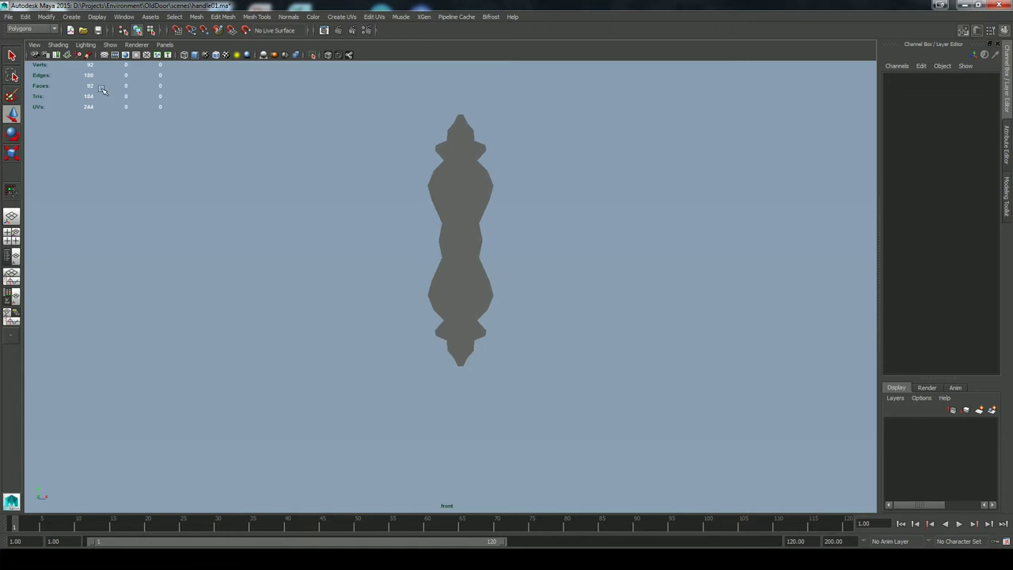
Import the photo of the ornate bronze keyhole plate as an image plane in the front view
{"action": "left_click", "coordinate": [36, 48]}
{"action": "mouse_move", "coordinate": [129, 216]}
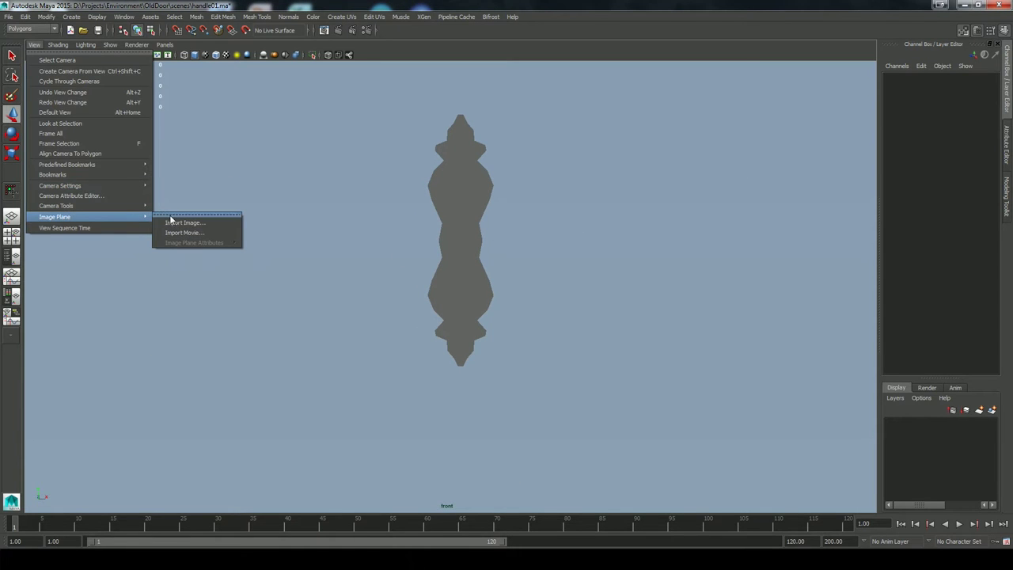
{"action": "left_click", "coordinate": [174, 222]}
{"action": "left_click", "coordinate": [393, 238]}
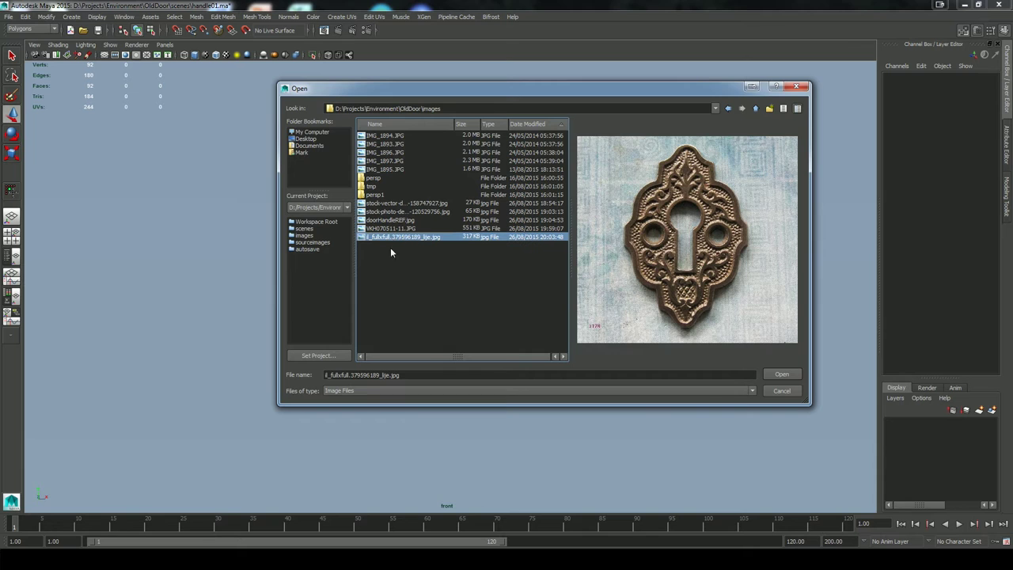
{"action": "left_click", "coordinate": [780, 374]}
Lower the keyhole image plane onto the backplate's lower bulge and pull it in front of the mesh
{"action": "left_click_drag", "start_coordinate": [421, 171], "coordinate": [462, 298]}
{"action": "key", "text": "space"}
{"action": "left_click_drag", "start_coordinate": [624, 244], "coordinate": [624, 237]}
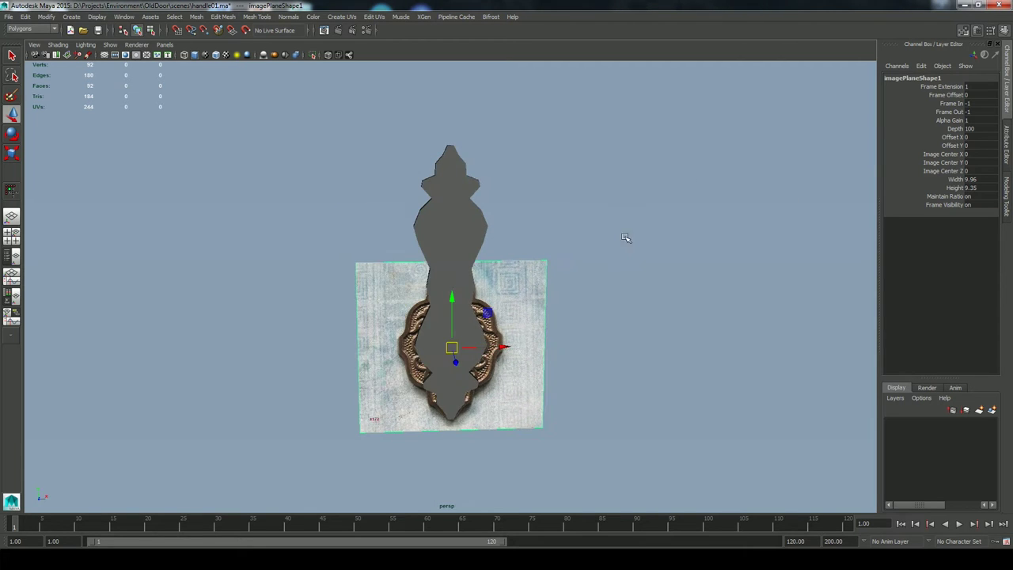
{"action": "left_click_drag", "start_coordinate": [646, 356], "coordinate": [579, 361], "text": "alt"}
{"action": "left_click_drag", "start_coordinate": [416, 359], "coordinate": [385, 364]}
{"action": "key", "text": "space"}
{"action": "left_click_drag", "start_coordinate": [384, 361], "coordinate": [384, 384]}
{"action": "left_click_drag", "start_coordinate": [448, 295], "coordinate": [406, 288]}
{"action": "left_click", "coordinate": [470, 281]}
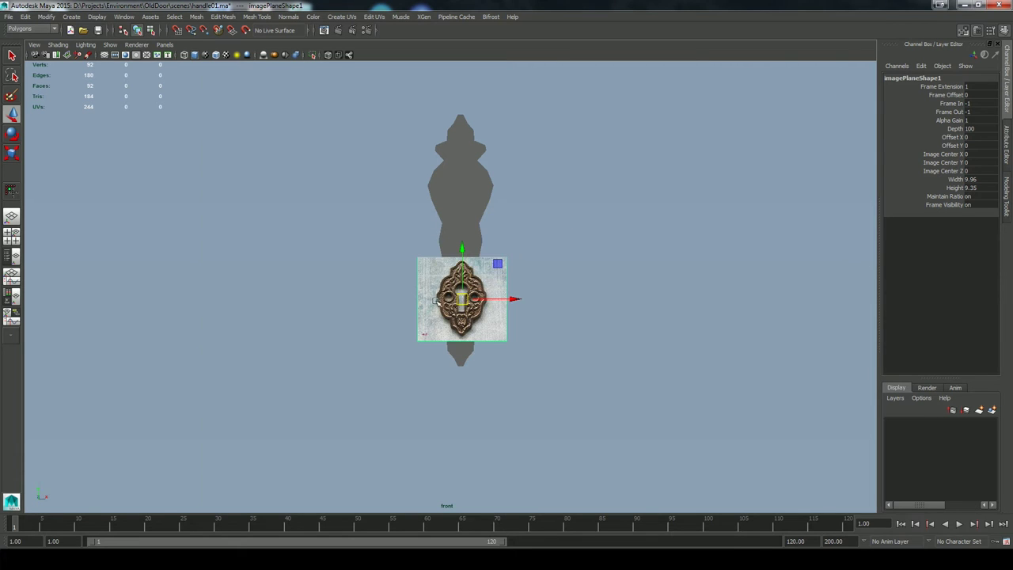
Push the keyhole image plane back behind the backplate in the perspective view and return to the front view
{"action": "key", "text": "f"}
{"action": "scroll", "coordinate": [529, 312], "scroll_direction": "down", "scroll_amount": 3}
{"action": "key", "text": "space"}
{"action": "left_click_drag", "start_coordinate": [480, 267], "coordinate": [480, 238]}
{"action": "left_click_drag", "start_coordinate": [390, 367], "coordinate": [435, 351]}
{"action": "key", "text": "space"}
{"action": "left_click_drag", "start_coordinate": [413, 314], "coordinate": [419, 325]}
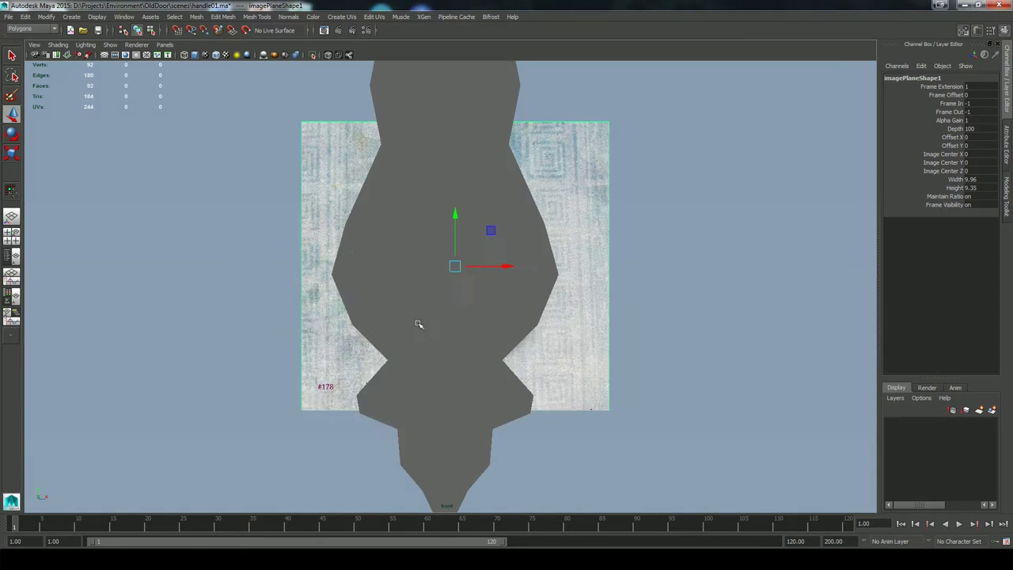
Turn on X-ray shading, then center and scale down the keyhole image to fit within the backplate's lower bulge
{"action": "left_click", "coordinate": [327, 55]}
{"action": "left_click_drag", "start_coordinate": [458, 265], "coordinate": [450, 252]}
{"action": "scroll", "coordinate": [546, 201], "scroll_direction": "down", "scroll_amount": 5}
{"action": "middle_click_drag", "start_coordinate": [556, 197], "coordinate": [551, 244], "text": "alt"}
{"action": "key", "text": "r"}
{"action": "left_click_drag", "start_coordinate": [462, 322], "coordinate": [449, 322]}
{"action": "key", "text": "q"}
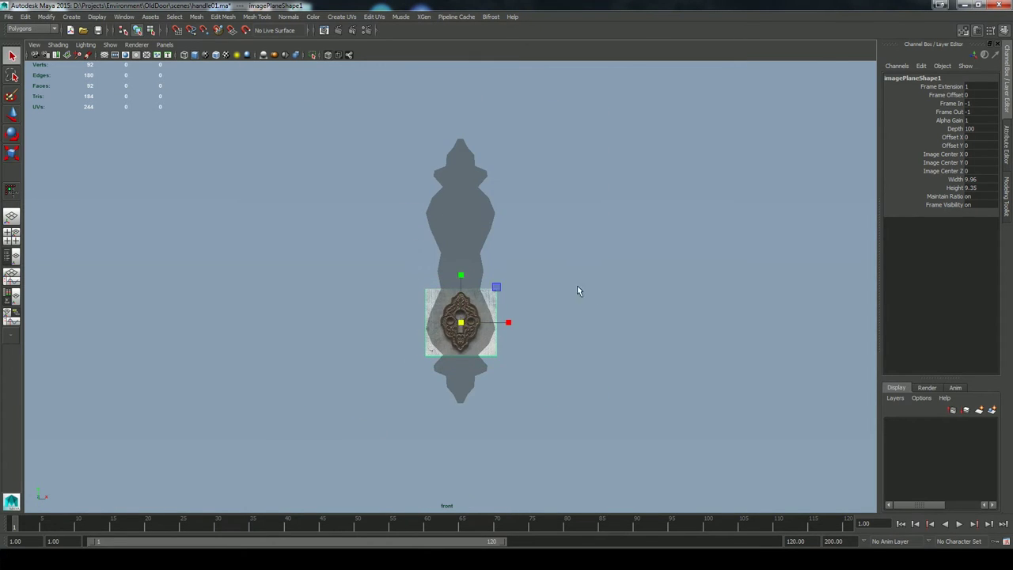
Start Quad Draw and fill three quads over the keyhole plate's left half, from the top tip to the keyhole's upper edge
{"action": "right_click_drag", "start_coordinate": [578, 291], "coordinate": [670, 522], "text": "alt"}
{"action": "middle_click_drag", "start_coordinate": [670, 523], "coordinate": [642, 382], "text": "alt"}
{"action": "left_click", "coordinate": [677, 198]}
{"action": "right_click", "coordinate": [685, 192]}
{"action": "left_click", "coordinate": [1007, 195]}
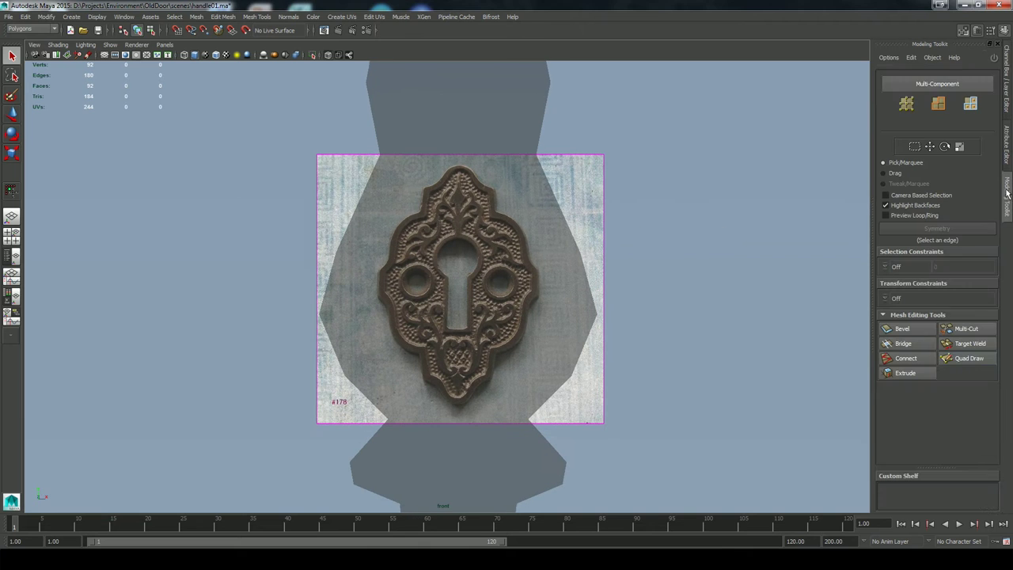
{"action": "left_click", "coordinate": [963, 360]}
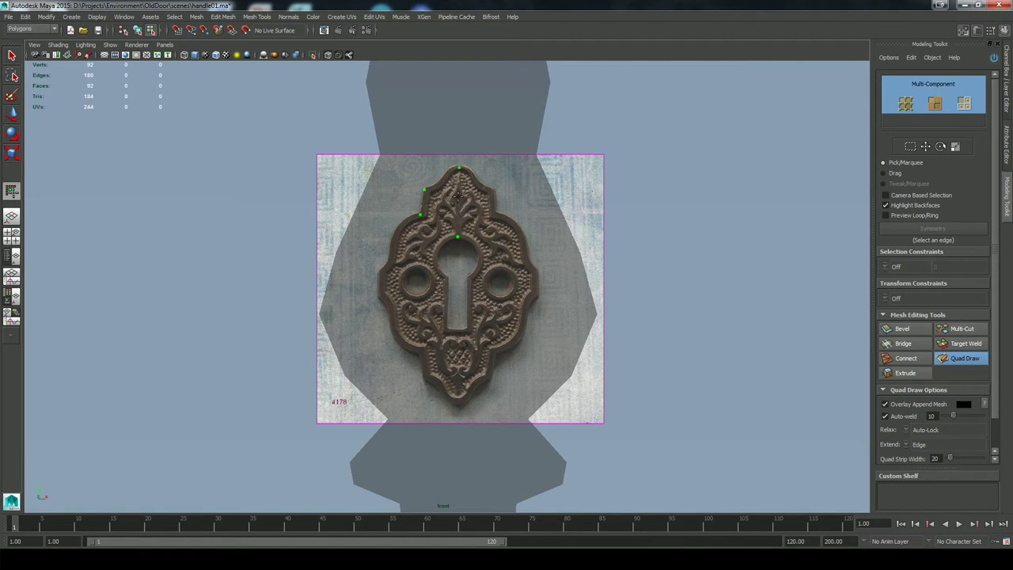
{"action": "left_click", "coordinate": [442, 179]}
{"action": "left_click", "coordinate": [439, 210], "text": "shift"}
{"action": "left_click", "coordinate": [444, 191], "text": "shift"}
{"action": "left_click", "coordinate": [448, 170]}
{"action": "left_click", "coordinate": [450, 179], "text": "shift"}
{"action": "left_click_drag", "start_coordinate": [459, 167], "coordinate": [461, 165]}
{"action": "left_click_drag", "start_coordinate": [457, 188], "coordinate": [460, 206]}
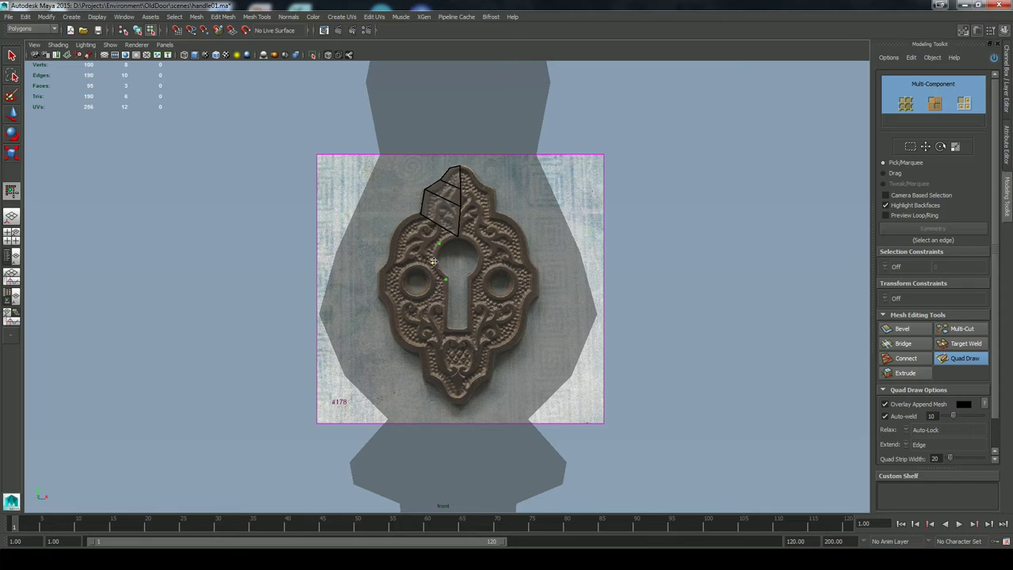
Continue the quad strip down the keyhole's left side, following the plate's outer contour past the round screw hole
{"action": "left_click", "coordinate": [392, 242]}
{"action": "left_click", "coordinate": [389, 261]}
{"action": "left_click", "coordinate": [429, 232], "text": "shift"}
{"action": "left_click", "coordinate": [418, 243], "text": "shift"}
{"action": "left_click", "coordinate": [415, 263], "text": "shift"}
{"action": "left_click_drag", "start_coordinate": [445, 279], "coordinate": [447, 276]}
{"action": "left_click", "coordinate": [446, 328]}
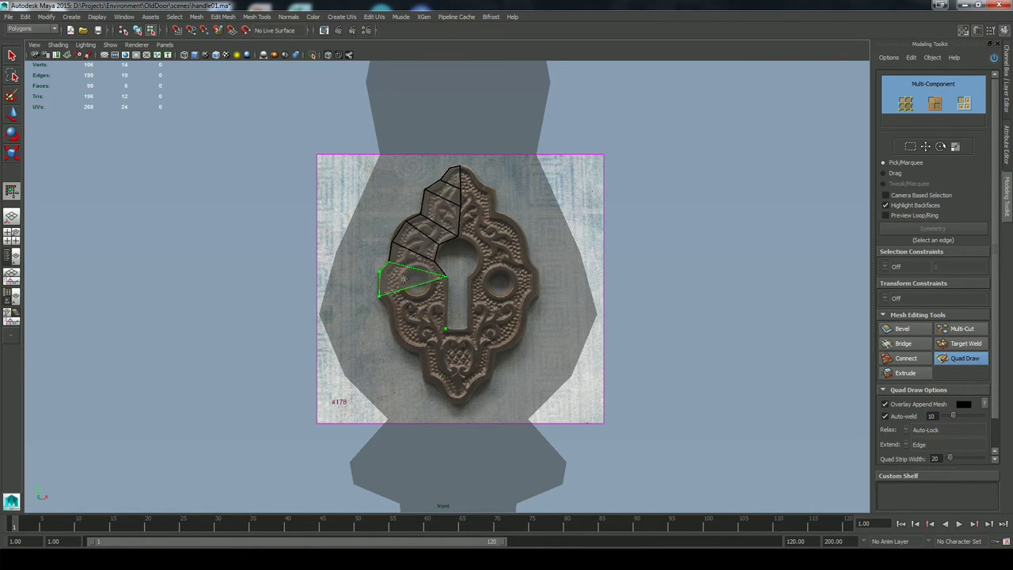
{"action": "left_click", "coordinate": [429, 285], "text": "shift"}
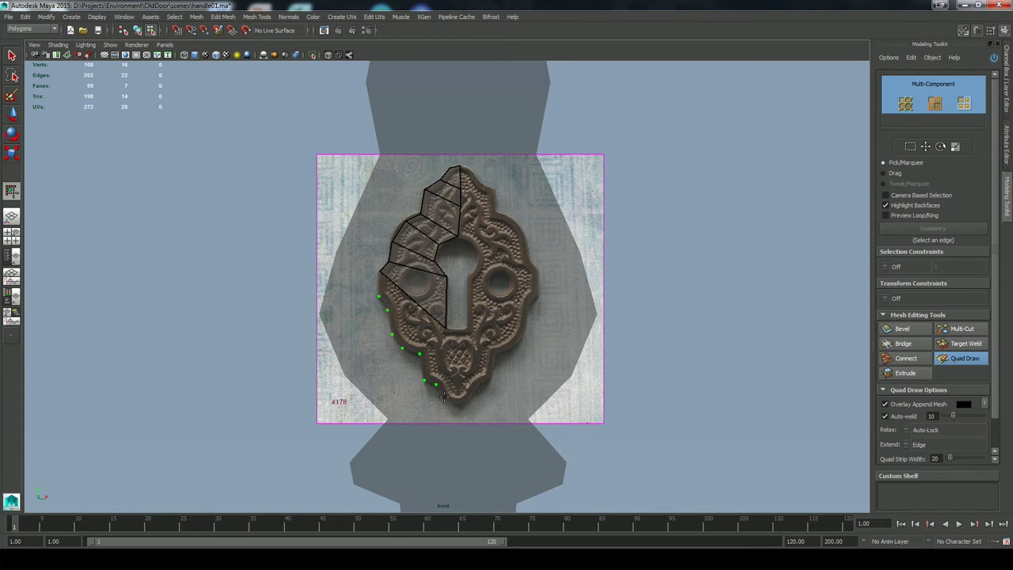
Extend the quad strip along the lower left contour, below the keyhole to just above the plate's bottom tip
{"action": "left_click", "coordinate": [401, 307], "text": "shift"}
{"action": "left_click", "coordinate": [457, 331]}
{"action": "left_click", "coordinate": [407, 325], "text": "shift"}
{"action": "left_click", "coordinate": [432, 341], "text": "shift"}
{"action": "left_click", "coordinate": [454, 376]}
{"action": "left_click", "coordinate": [446, 364], "text": "shift"}
{"action": "left_click", "coordinate": [454, 388]}
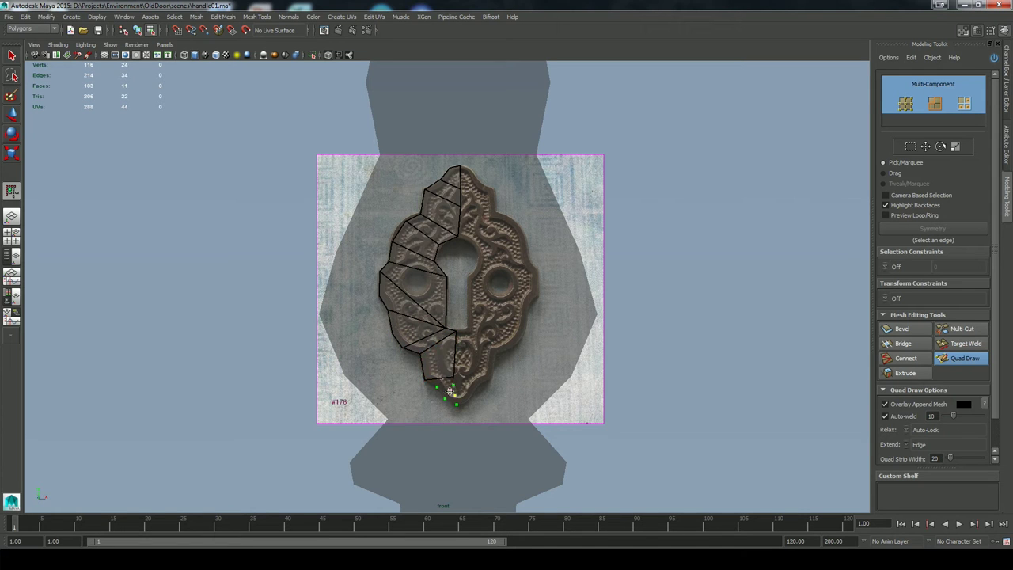
Fill the remaining quads at the bottom tip of the keyhole plate's left half
{"action": "right_click", "coordinate": [402, 401]}
{"action": "left_click", "coordinate": [358, 440]}
{"action": "middle_click_drag", "start_coordinate": [451, 421], "coordinate": [480, 250], "text": "alt"}
{"action": "right_click_drag", "start_coordinate": [481, 250], "coordinate": [706, 229], "text": "alt"}
{"action": "middle_click_drag", "start_coordinate": [706, 229], "coordinate": [605, 413], "text": "alt"}
{"action": "left_click", "coordinate": [460, 253], "text": "shift"}
{"action": "left_click", "coordinate": [467, 273], "text": "shift"}
{"action": "left_click", "coordinate": [478, 292], "text": "shift"}
Leave Quad Draw and reposition the vertices along the plate's upper left outline to follow the image contour
{"action": "left_click", "coordinate": [965, 343]}
{"action": "left_click", "coordinate": [995, 57]}
{"action": "key", "text": "f"}
{"action": "right_click_drag", "start_coordinate": [507, 313], "coordinate": [583, 341], "text": "alt"}
{"action": "key", "text": "f"}
{"action": "right_click_drag", "start_coordinate": [470, 261], "coordinate": [545, 273], "text": "alt"}
{"action": "middle_click_drag", "start_coordinate": [545, 273], "coordinate": [536, 282], "text": "alt"}
{"action": "right_click_drag", "start_coordinate": [421, 277], "coordinate": [378, 275]}
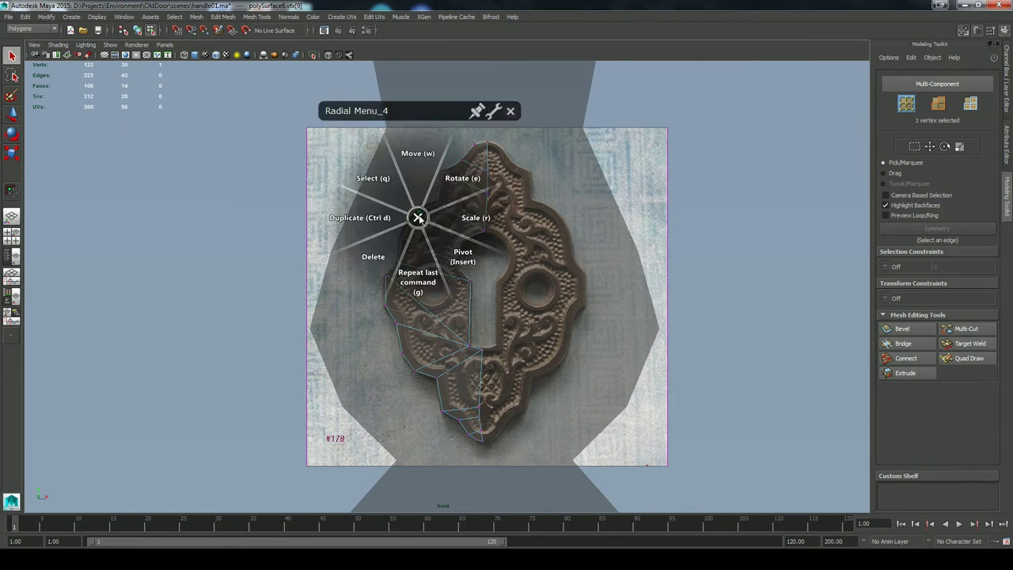
{"action": "left_click", "coordinate": [417, 155]}
{"action": "left_click_drag", "start_coordinate": [418, 212], "coordinate": [414, 211]}
{"action": "left_click_drag", "start_coordinate": [438, 204], "coordinate": [438, 199]}
{"action": "left_click_drag", "start_coordinate": [401, 237], "coordinate": [398, 258]}
Target-weld the surplus vertices on the lower left outline and bottom tip, adjusting neighbouring vertices to the contour
{"action": "left_click", "coordinate": [965, 344]}
{"action": "mouse_move", "coordinate": [415, 371]}
{"action": "left_mouse_down"}
{"action": "mouse_move", "coordinate": [402, 353]}
{"action": "mouse_move", "coordinate": [420, 359]}
{"action": "mouse_move", "coordinate": [407, 365]}
{"action": "left_mouse_up"}
{"action": "key", "text": "w"}
{"action": "mouse_move", "coordinate": [397, 323]}
{"action": "left_mouse_down"}
{"action": "mouse_move", "coordinate": [398, 339]}
{"action": "mouse_move", "coordinate": [397, 321]}
{"action": "left_mouse_up"}
{"action": "left_click", "coordinate": [408, 366]}
{"action": "left_click_drag", "start_coordinate": [408, 366], "coordinate": [403, 359]}
{"action": "left_click", "coordinate": [970, 344]}
{"action": "left_click_drag", "start_coordinate": [456, 441], "coordinate": [482, 440]}
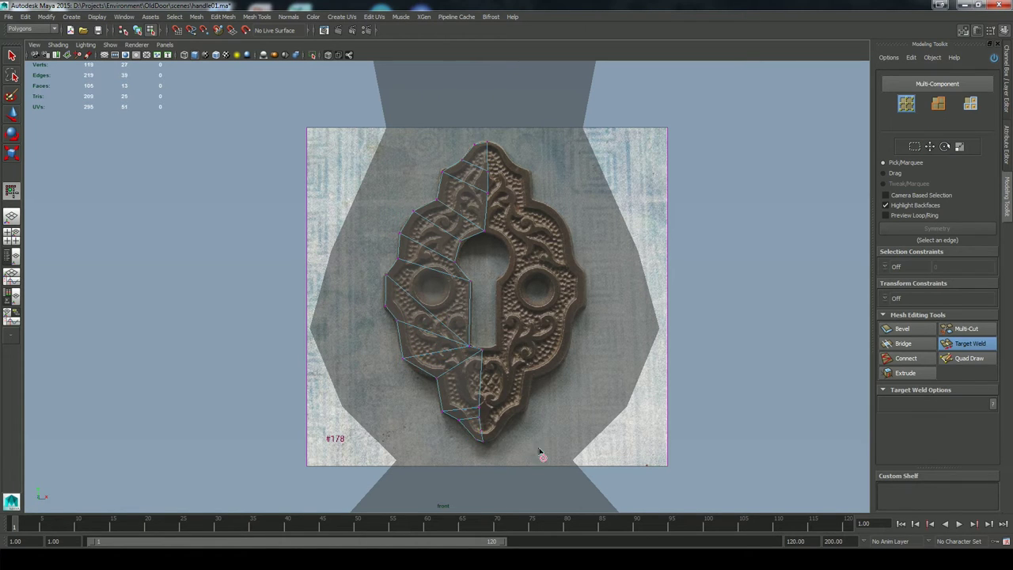
Return to object mode and isolate the half keyhole mesh with its reference image in the view
{"action": "key", "text": "w"}
{"action": "left_click", "coordinate": [469, 442]}
{"action": "key", "text": "F8"}
{"action": "left_click", "coordinate": [452, 364]}
{"action": "left_click", "coordinate": [488, 146], "text": "shift"}
{"action": "left_click", "coordinate": [595, 237], "text": "shift"}
{"action": "left_click", "coordinate": [306, 158], "text": "shift"}
{"action": "left_click", "coordinate": [314, 55]}
{"action": "left_click", "coordinate": [364, 103]}
{"action": "left_click", "coordinate": [476, 205]}
Reposition the vertices around the bottom tip of the half keyhole mesh to match the reference contour
{"action": "right_click_drag", "start_coordinate": [422, 294], "coordinate": [382, 298]}
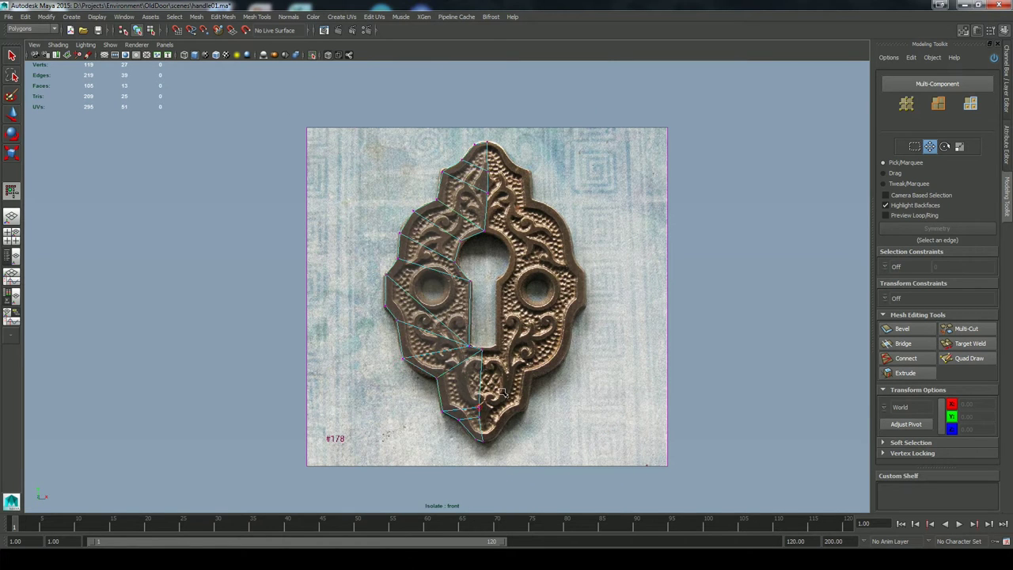
{"action": "right_click", "coordinate": [450, 340]}
{"action": "left_click", "coordinate": [451, 294]}
{"action": "left_click", "coordinate": [442, 411]}
{"action": "left_click_drag", "start_coordinate": [442, 412], "coordinate": [510, 444]}
{"action": "left_click", "coordinate": [459, 420]}
{"action": "left_click", "coordinate": [477, 439]}
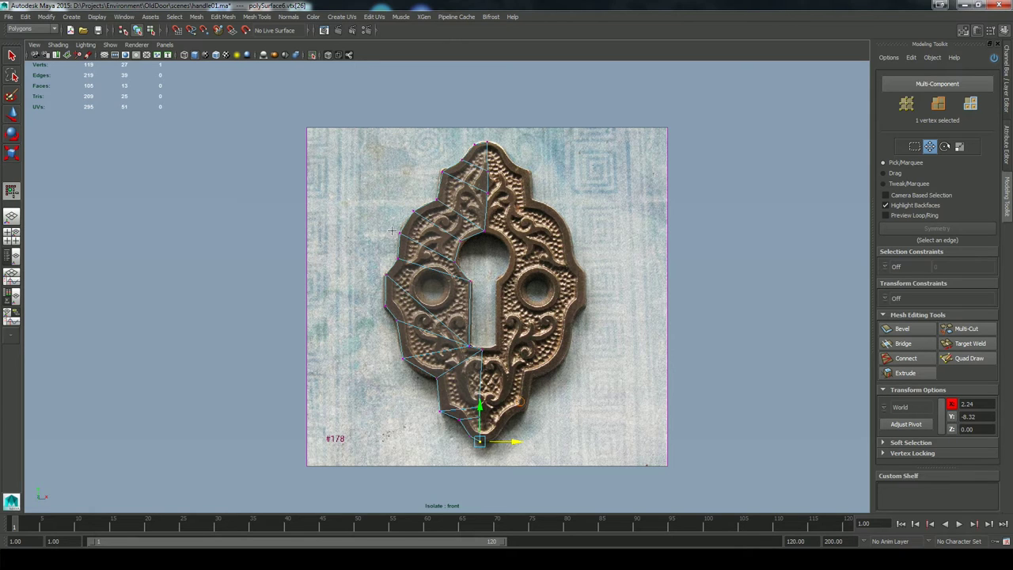
Weld the extra upper left outline vertex into the one below, reshape the corner above, and return to object mode
{"action": "left_click", "coordinate": [968, 343]}
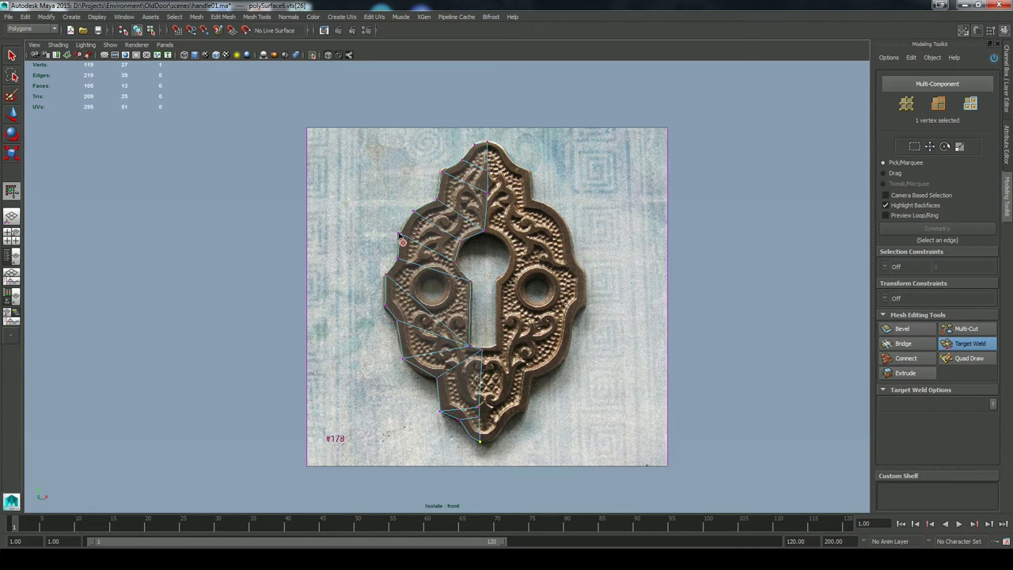
{"action": "left_click_drag", "start_coordinate": [400, 235], "coordinate": [403, 260]}
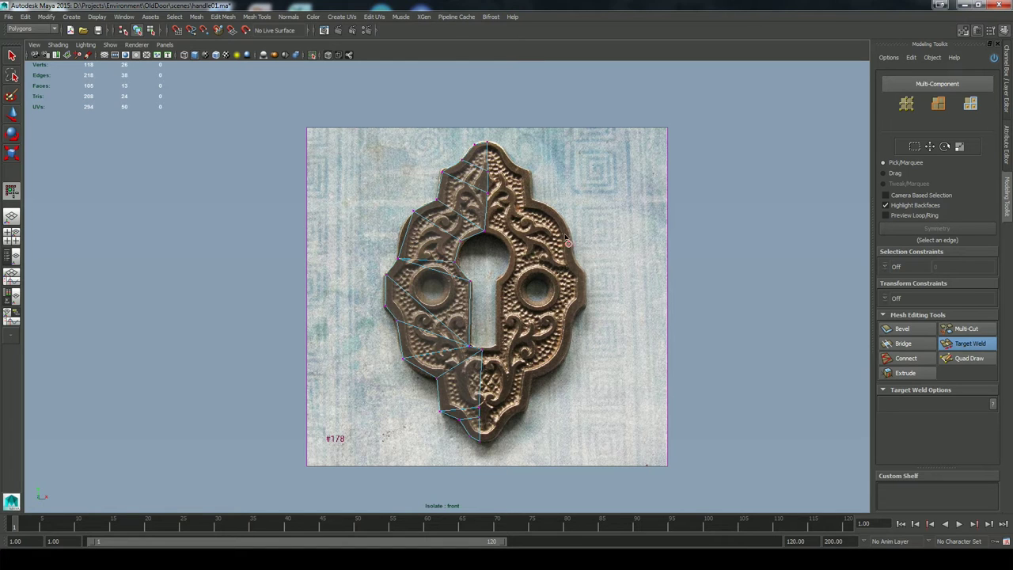
{"action": "key", "text": "q"}
{"action": "key", "text": "w"}
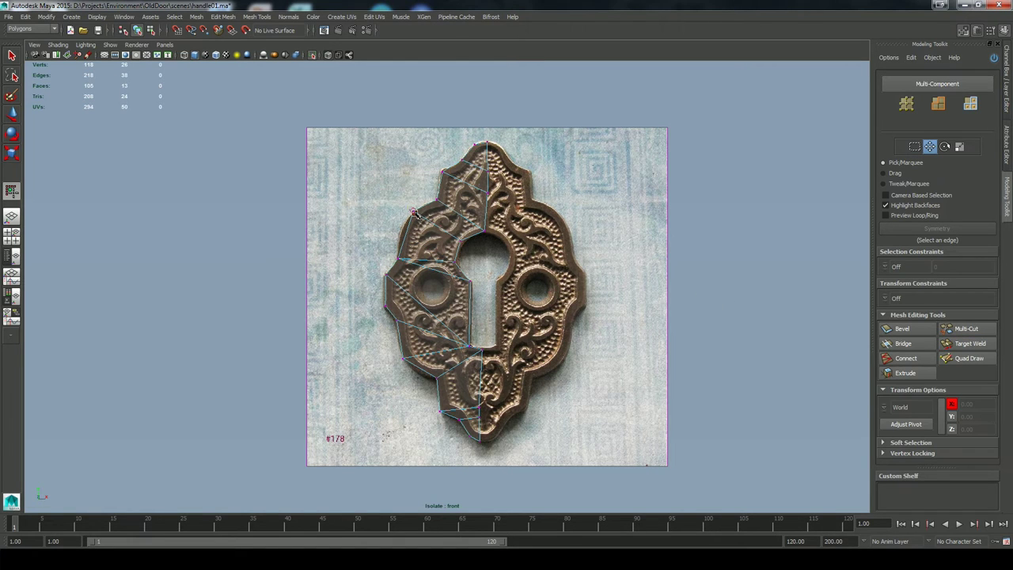
{"action": "left_click", "coordinate": [413, 212]}
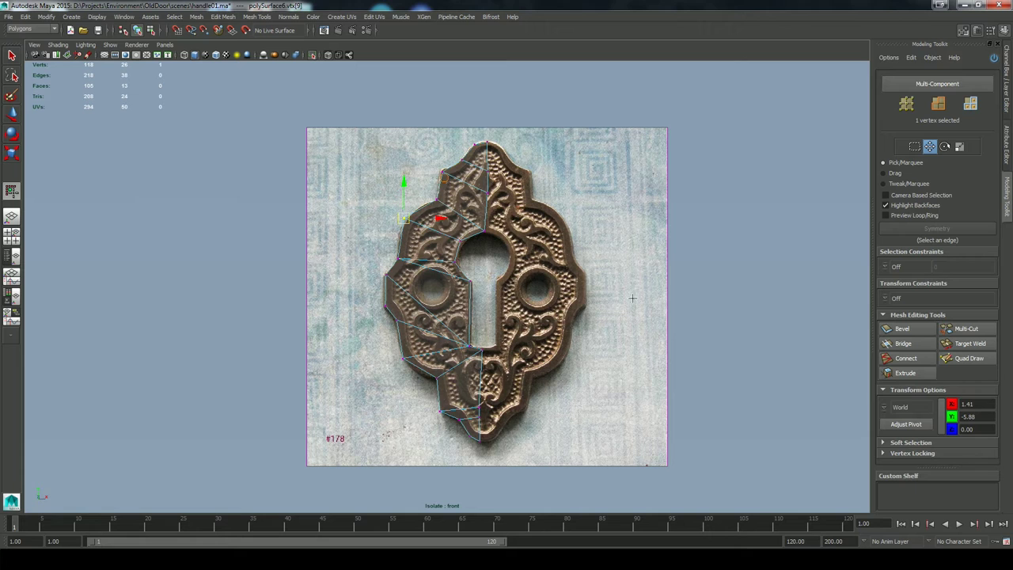
{"action": "right_click_drag", "start_coordinate": [476, 206], "coordinate": [514, 195]}
{"action": "left_click", "coordinate": [594, 235]}
{"action": "left_click", "coordinate": [479, 217]}
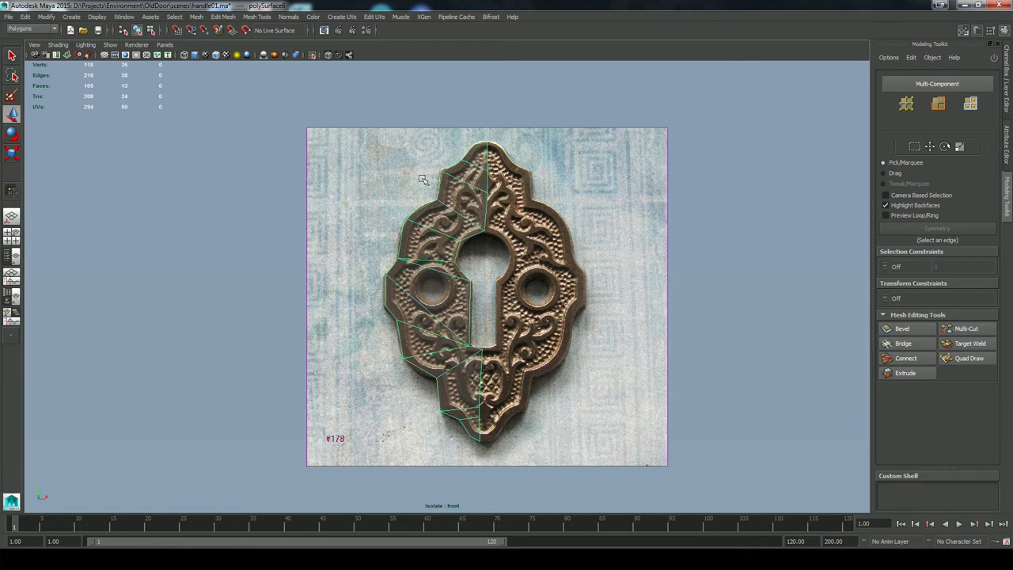
Turn off X-ray shading and select the half keyhole mesh
{"action": "left_click", "coordinate": [328, 56]}
{"action": "right_click_drag", "start_coordinate": [675, 283], "coordinate": [510, 242], "text": "alt"}
{"action": "left_click", "coordinate": [568, 269]}
{"action": "left_click", "coordinate": [448, 289]}
{"action": "scroll", "coordinate": [561, 227], "scroll_direction": "up", "scroll_amount": 6}
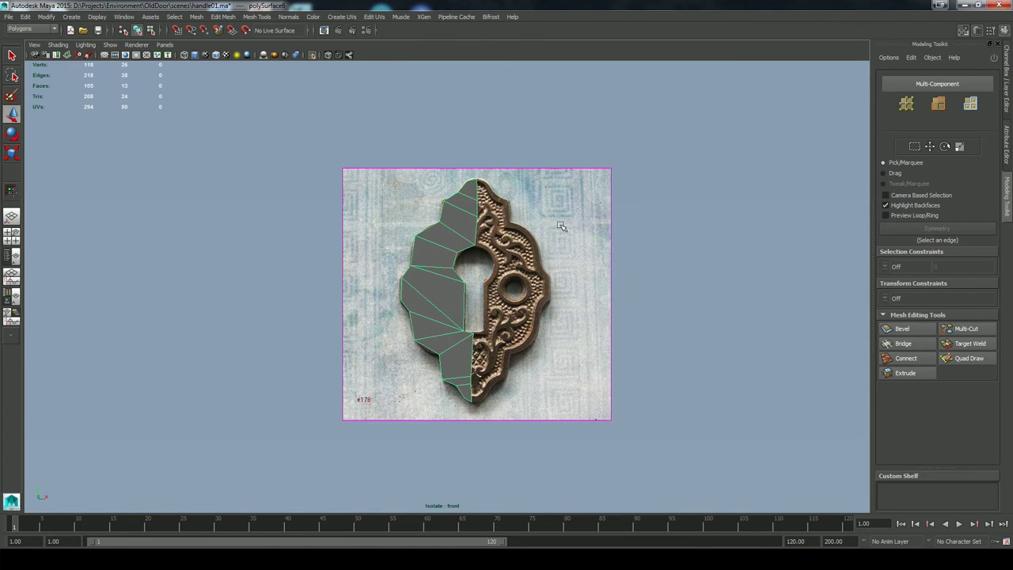
Snap the half keyhole mesh's pivot to a vertex on its upper center edge
{"action": "right_click", "coordinate": [474, 321]}
{"action": "left_click", "coordinate": [478, 271]}
{"action": "right_click", "coordinate": [446, 281]}
{"action": "left_click", "coordinate": [491, 324]}
{"action": "left_click", "coordinate": [205, 31]}
{"action": "left_click_drag", "start_coordinate": [475, 245], "coordinate": [478, 201]}
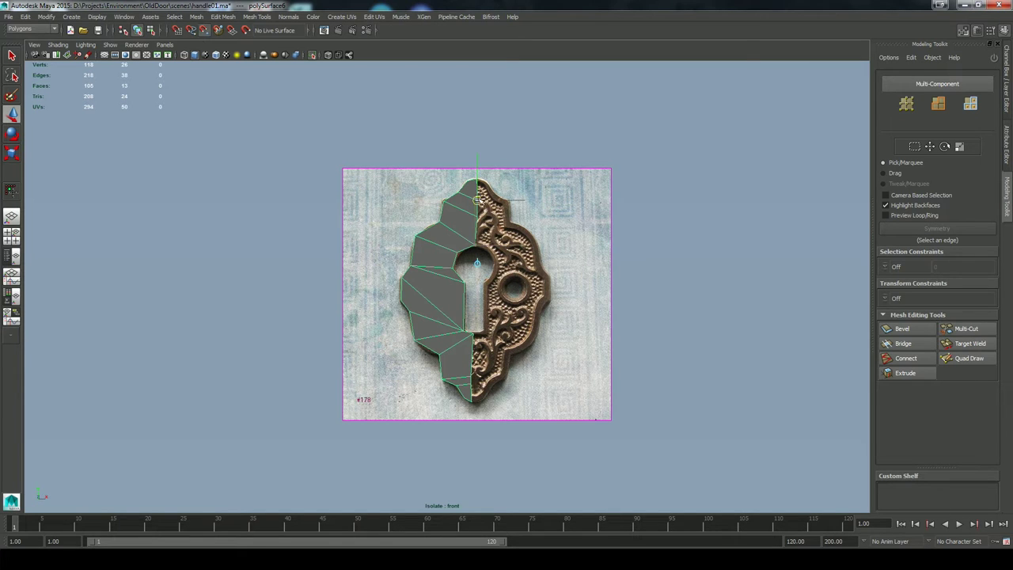
Duplicate the half keyhole mesh and mirror the copy to the other side with a Scale X of -1
{"action": "right_click", "coordinate": [487, 246]}
{"action": "left_click", "coordinate": [529, 289]}
{"action": "right_click", "coordinate": [529, 289]}
{"action": "left_click", "coordinate": [476, 292]}
{"action": "left_click", "coordinate": [1007, 82]}
{"action": "left_click", "coordinate": [972, 138]}
{"action": "type", "text": "-1"}
{"action": "key", "text": "Return"}
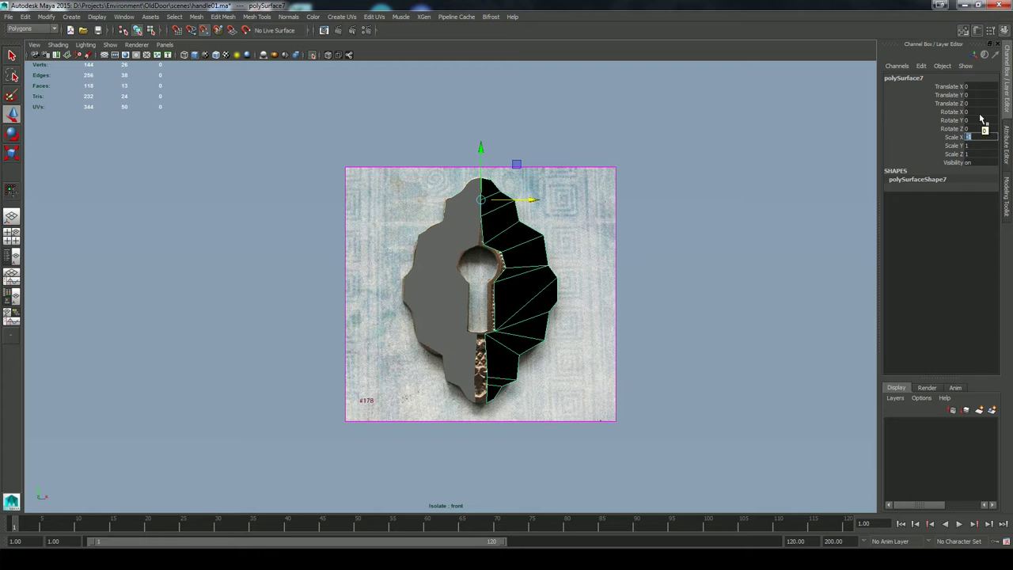
Combine the two keyhole plate halves into one mesh and turn off view isolation
{"action": "left_click", "coordinate": [449, 276], "text": "shift"}
{"action": "left_click", "coordinate": [196, 18]}
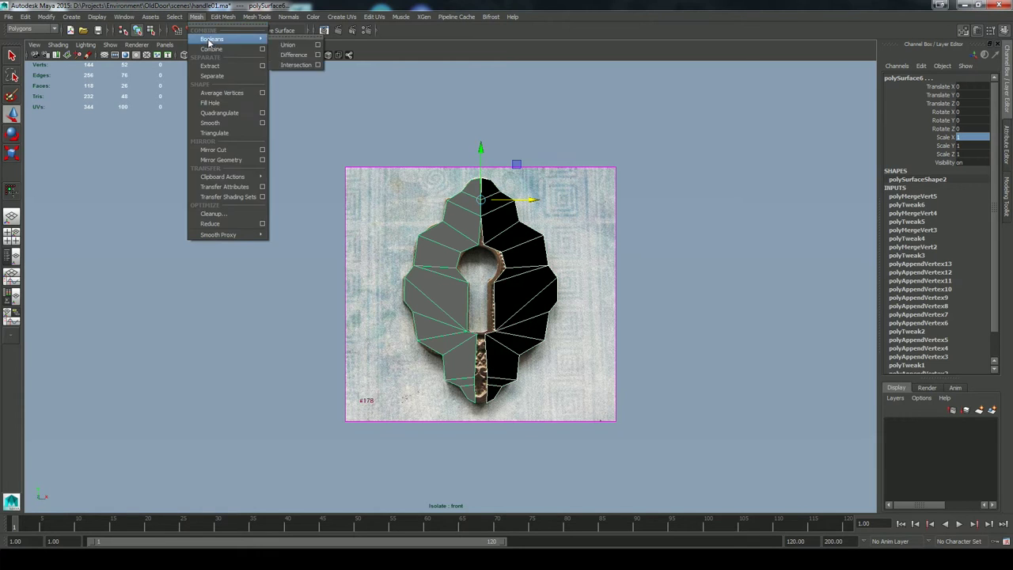
{"action": "left_click", "coordinate": [206, 51]}
{"action": "left_click", "coordinate": [312, 55]}
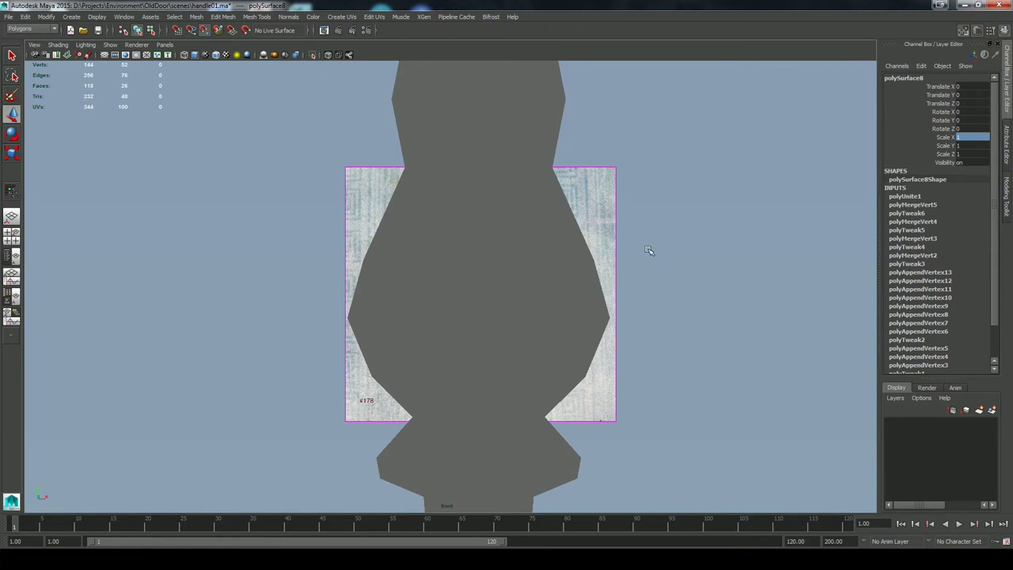
Turn off point snapping and move the combined keyhole plate clear of the backplate in the perspective view
{"action": "key", "text": "space"}
{"action": "left_click_drag", "start_coordinate": [664, 240], "coordinate": [678, 295]}
{"action": "left_click", "coordinate": [208, 34]}
{"action": "left_click_drag", "start_coordinate": [557, 248], "coordinate": [482, 282], "text": "alt"}
{"action": "left_click", "coordinate": [458, 277]}
{"action": "left_click_drag", "start_coordinate": [411, 296], "coordinate": [450, 338]}
{"action": "left_click", "coordinate": [465, 247]}
{"action": "left_click", "coordinate": [348, 337]}
Center the keyhole plate's pivot and delete all construction history
{"action": "left_click", "coordinate": [45, 19]}
{"action": "left_click", "coordinate": [61, 116]}
{"action": "left_click", "coordinate": [27, 20]}
{"action": "mouse_move", "coordinate": [63, 135]}
{"action": "left_click", "coordinate": [145, 143]}
{"action": "key", "text": "f"}
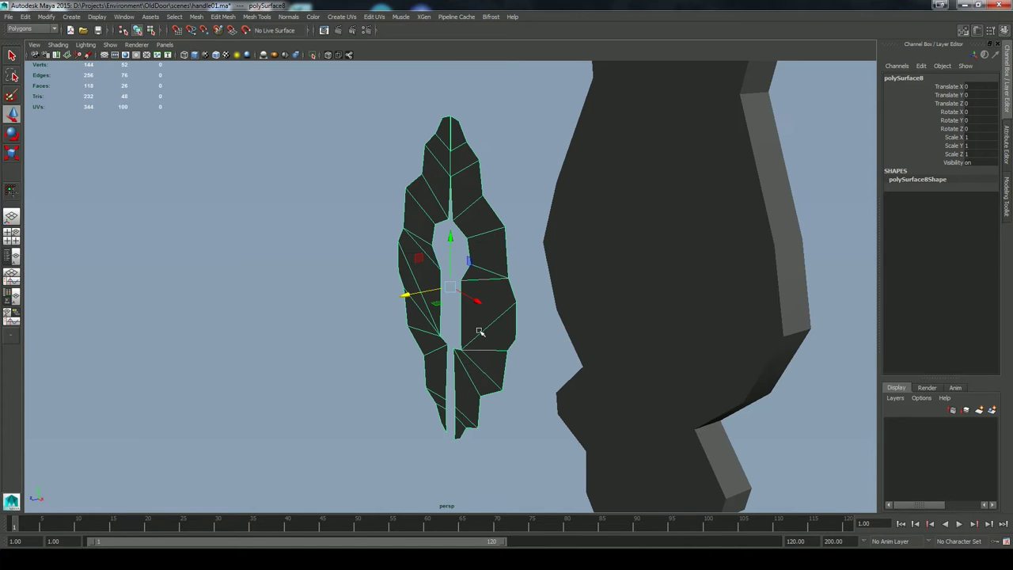
Isolate the keyhole plate and merge the duplicate vertices at the lower end of its centre seam
{"action": "right_click_drag", "start_coordinate": [484, 329], "coordinate": [445, 328]}
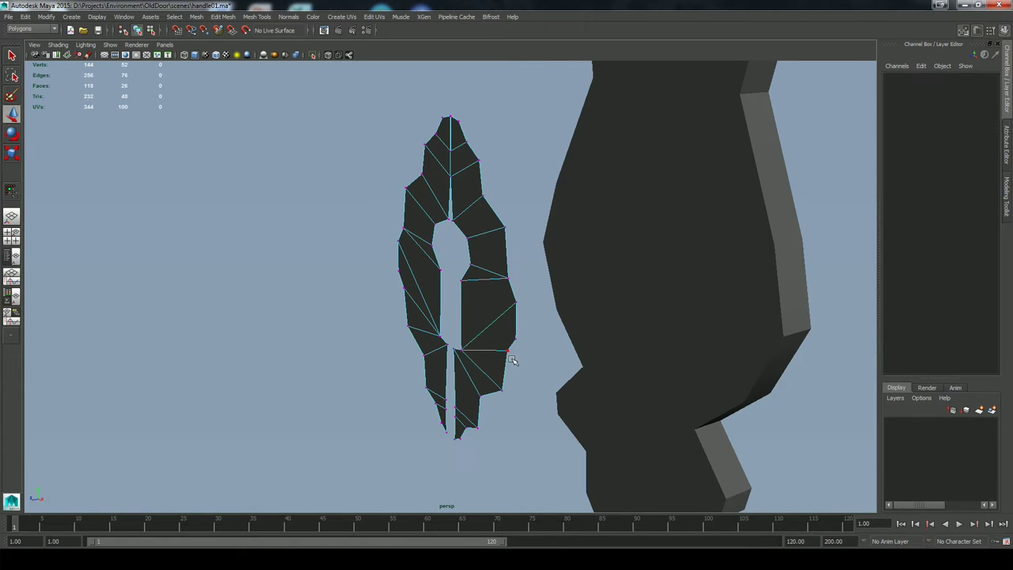
{"action": "left_click", "coordinate": [1006, 196]}
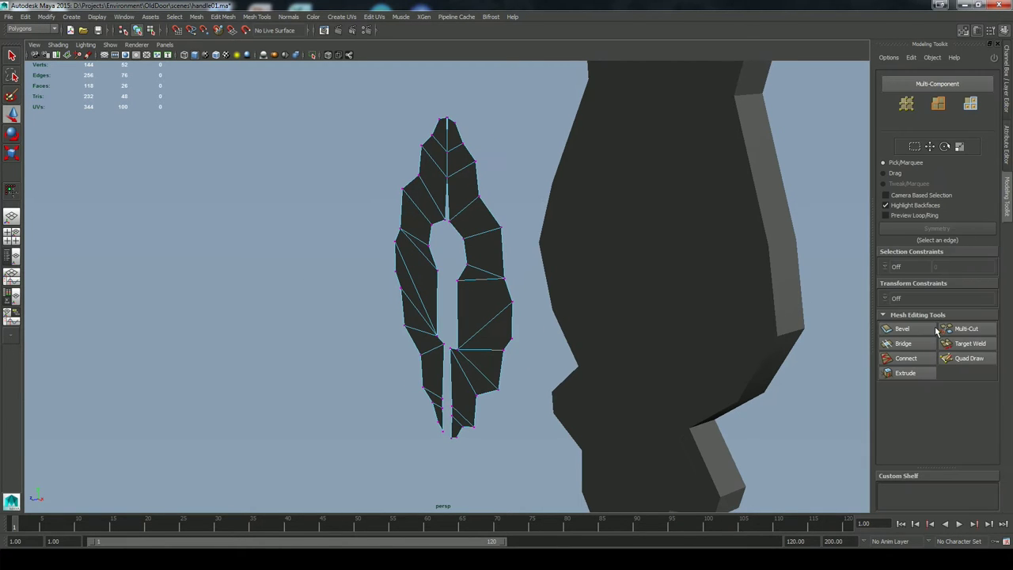
{"action": "key", "text": "space"}
{"action": "left_click", "coordinate": [495, 425]}
{"action": "mouse_move", "coordinate": [443, 430]}
{"action": "left_mouse_down", "text": "alt"}
{"action": "mouse_move", "coordinate": [493, 439]}
{"action": "mouse_move", "coordinate": [463, 433]}
{"action": "left_mouse_up", "text": "alt"}
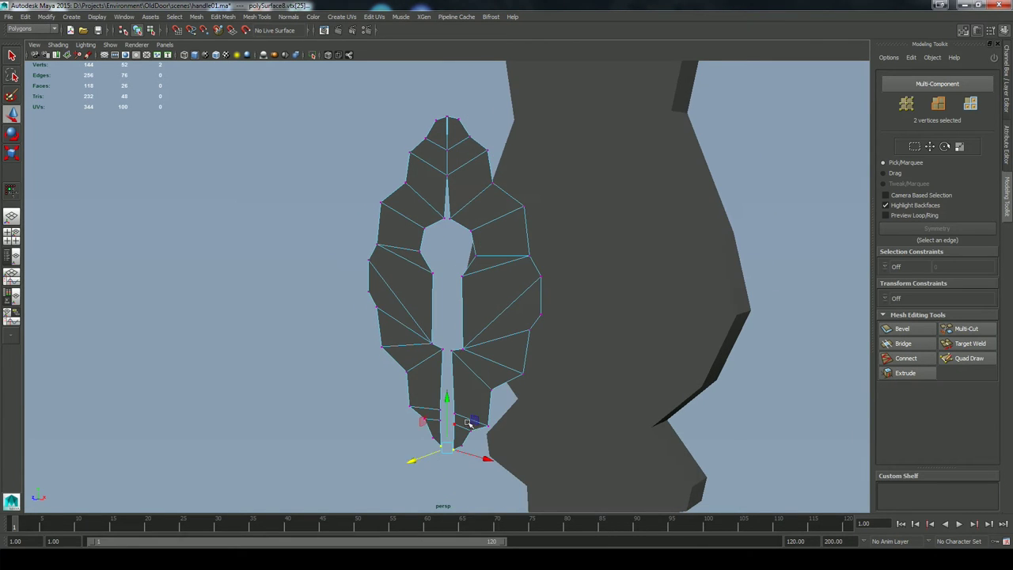
{"action": "left_click_drag", "start_coordinate": [311, 93], "coordinate": [344, 90], "text": "alt"}
{"action": "right_click_drag", "start_coordinate": [410, 232], "coordinate": [349, 229]}
{"action": "left_click", "coordinate": [365, 218]}
{"action": "left_click", "coordinate": [312, 55]}
{"action": "left_click_drag", "start_coordinate": [432, 456], "coordinate": [461, 416]}
{"action": "key", "text": "g"}
Merge the seam vertices below and above the keyhole opening and turn off view isolation
{"action": "left_click_drag", "start_coordinate": [435, 360], "coordinate": [461, 342]}
{"action": "key", "text": "g"}
{"action": "key", "text": "g"}
{"action": "left_click_drag", "start_coordinate": [440, 225], "coordinate": [459, 143]}
{"action": "key", "text": "g"}
{"action": "left_click", "coordinate": [312, 55]}
Target-weld the surplus centre seam vertices onto the top and bottom vertices of the keyhole opening
{"action": "key", "text": "y"}
{"action": "left_click_drag", "start_coordinate": [496, 206], "coordinate": [506, 383], "text": "alt"}
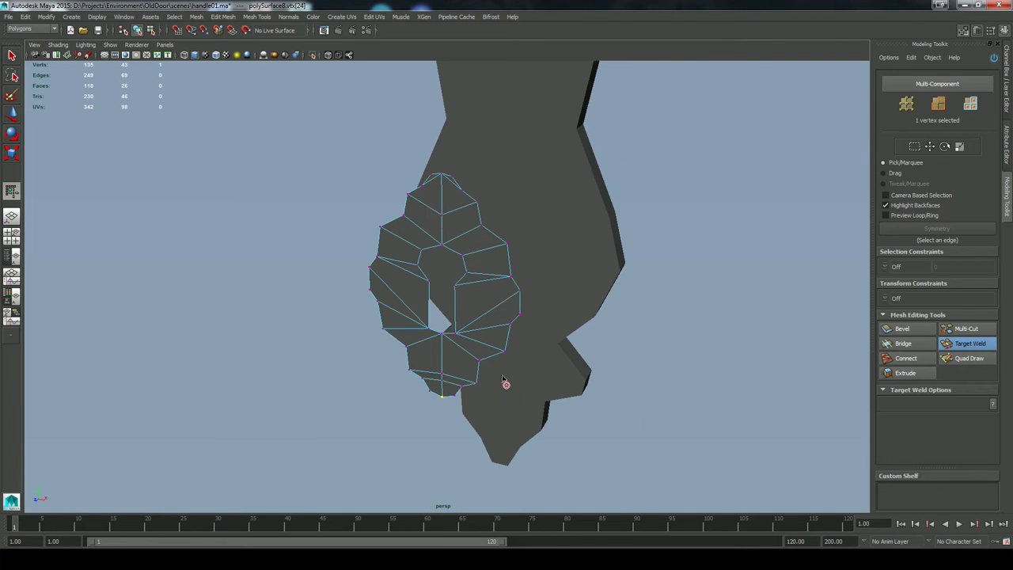
{"action": "left_click_drag", "start_coordinate": [442, 215], "coordinate": [441, 245]}
{"action": "left_click_drag", "start_coordinate": [446, 293], "coordinate": [471, 253], "text": "alt"}
{"action": "left_click_drag", "start_coordinate": [446, 385], "coordinate": [447, 335]}
{"action": "left_click_drag", "start_coordinate": [516, 350], "coordinate": [489, 378], "text": "alt"}
{"action": "key", "text": "w"}
Extrude all faces of the keyhole plate with a Local Z of about 0.17
{"action": "right_click_drag", "start_coordinate": [420, 210], "coordinate": [460, 197]}
{"action": "left_click_drag", "start_coordinate": [535, 336], "coordinate": [504, 341], "text": "alt"}
{"action": "right_click_drag", "start_coordinate": [447, 247], "coordinate": [446, 285]}
{"action": "left_click_drag", "start_coordinate": [347, 150], "coordinate": [484, 429]}
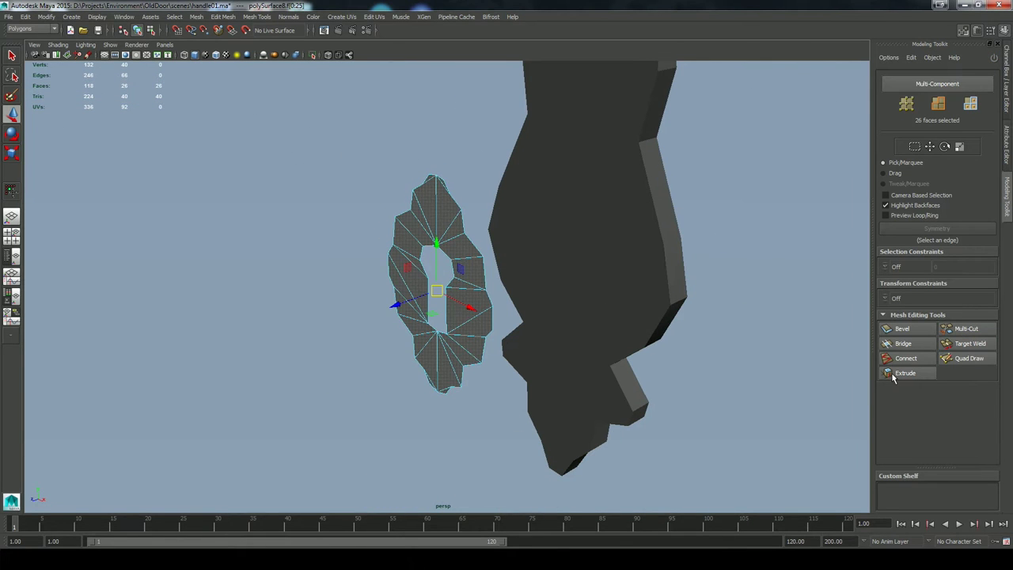
{"action": "left_click", "coordinate": [895, 376]}
{"action": "mouse_move", "coordinate": [453, 324]}
{"action": "left_mouse_down"}
{"action": "mouse_move", "coordinate": [461, 321]}
{"action": "mouse_move", "coordinate": [451, 323]}
{"action": "left_mouse_up"}
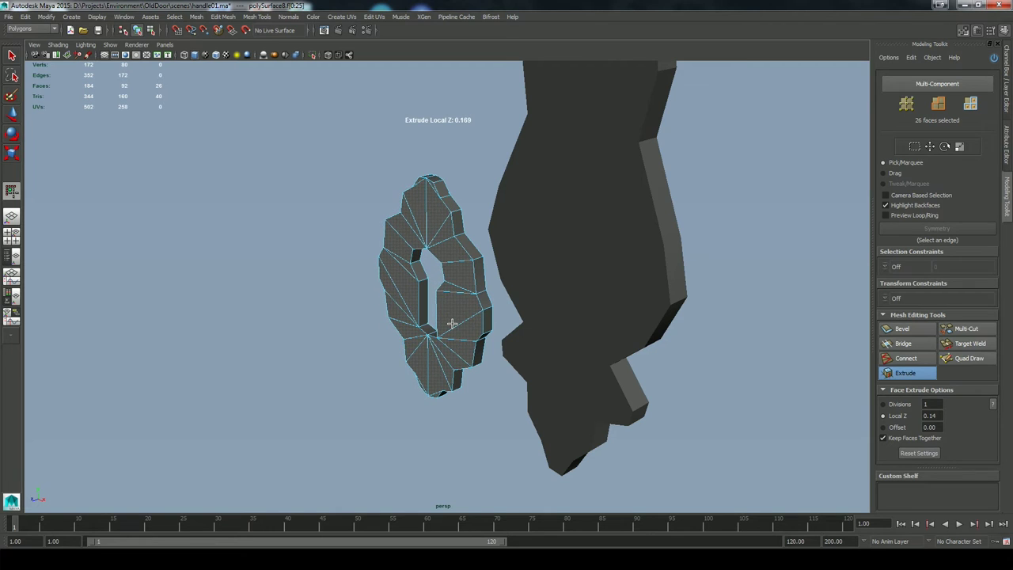
Move the thickened keyhole plate onto the lower bulge of the backplate and check it in the front view
{"action": "key", "text": "q"}
{"action": "key", "text": "w"}
{"action": "right_click_drag", "start_coordinate": [418, 310], "coordinate": [476, 302]}
{"action": "left_click_drag", "start_coordinate": [403, 303], "coordinate": [559, 289]}
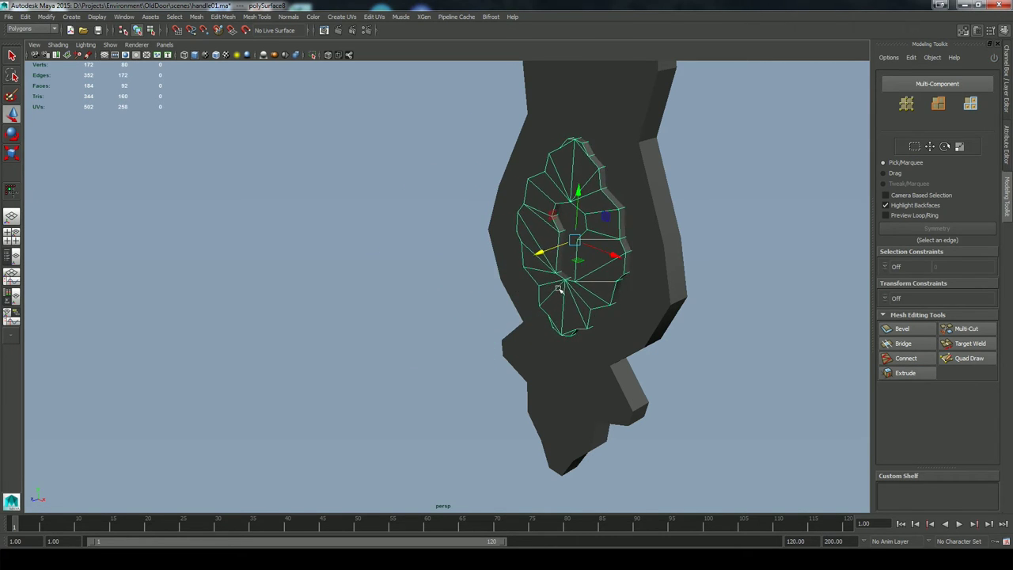
{"action": "left_click_drag", "start_coordinate": [669, 283], "coordinate": [719, 292], "text": "alt"}
{"action": "key", "text": "space"}
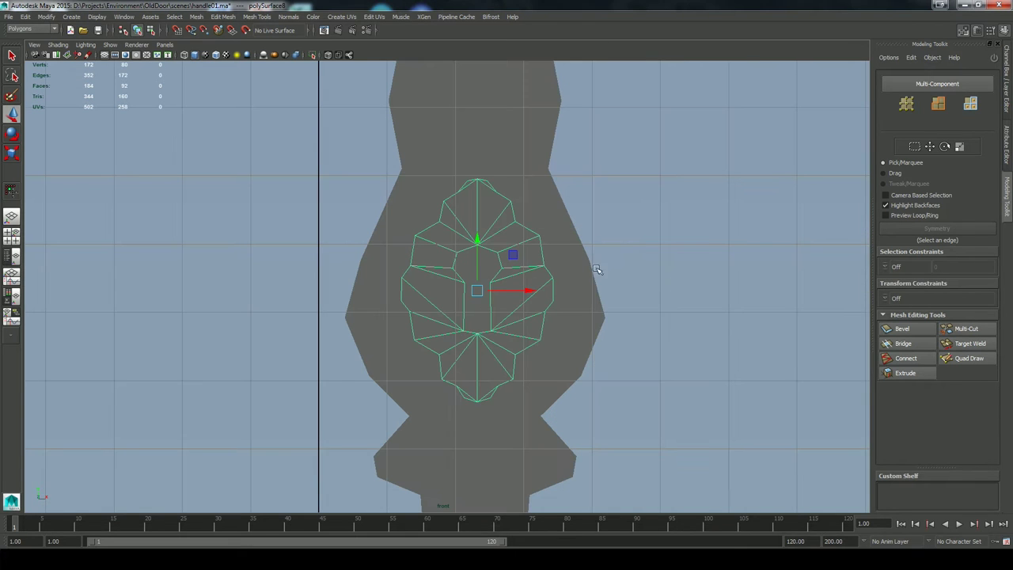
Save the scene as a new version named handle02.ma
{"action": "left_click", "coordinate": [10, 16]}
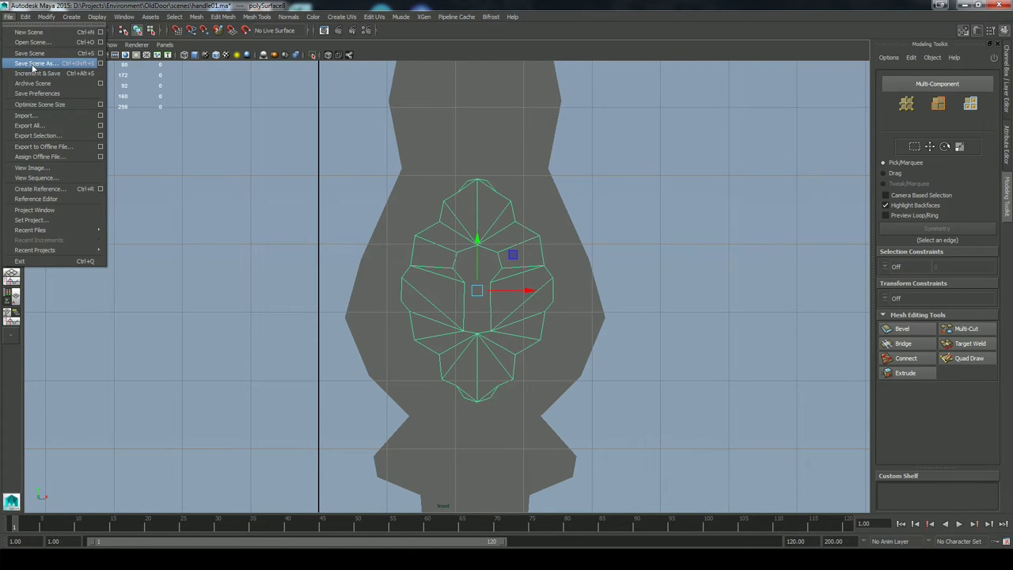
{"action": "left_click", "coordinate": [34, 65]}
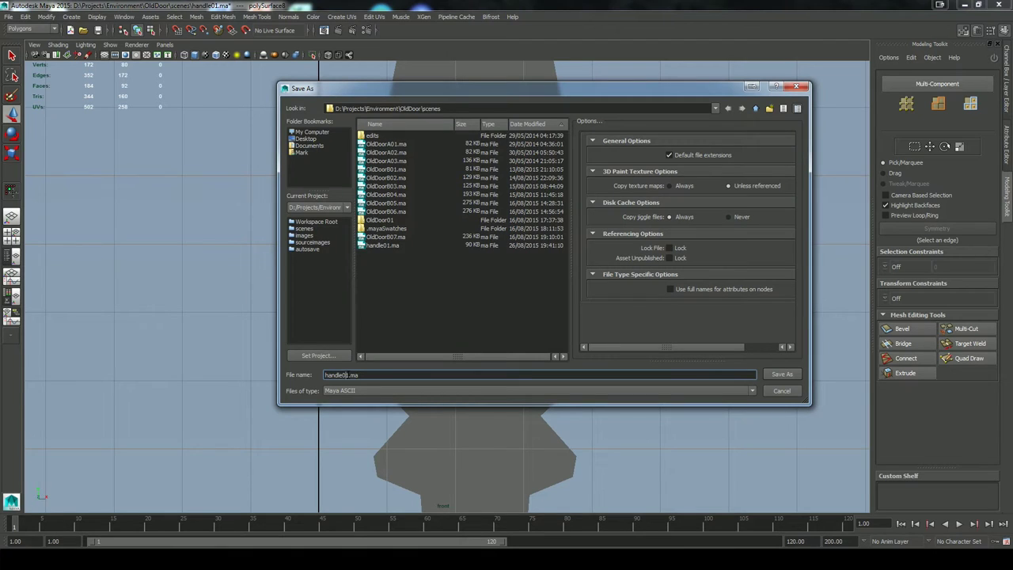
{"action": "left_click", "coordinate": [781, 374]}
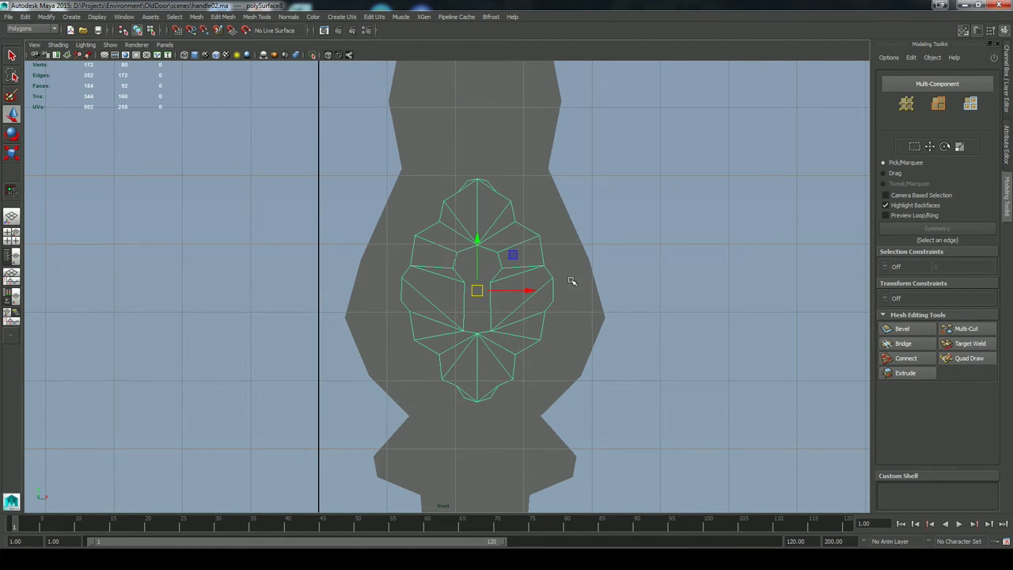
Turn on X-ray shading and slice the backplate vertically down its middle with Multi-Cut
{"action": "left_click", "coordinate": [327, 57]}
{"action": "left_click", "coordinate": [587, 291]}
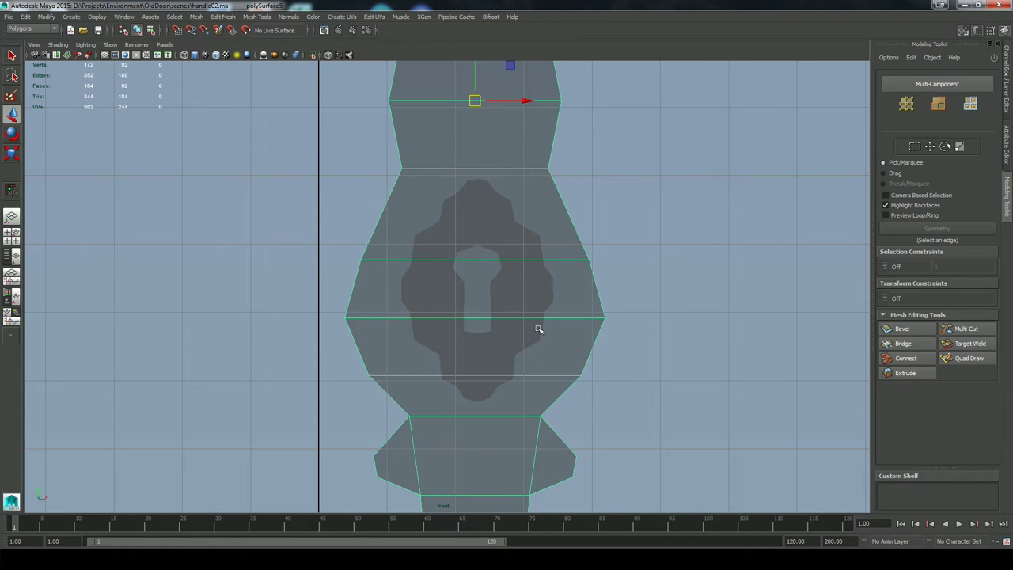
{"action": "left_click", "coordinate": [963, 329]}
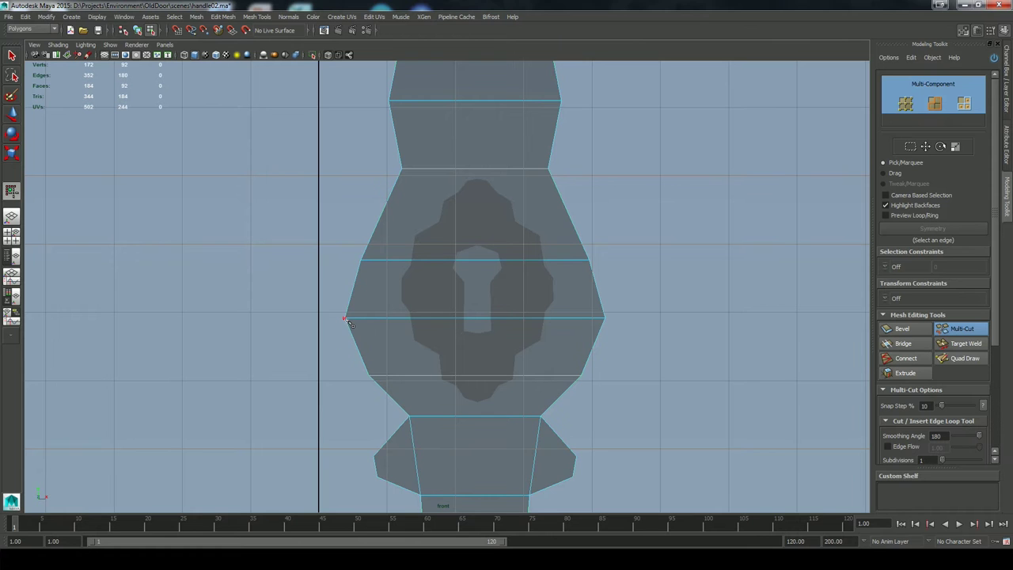
{"action": "scroll", "coordinate": [711, 282], "scroll_direction": "down", "scroll_amount": 5}
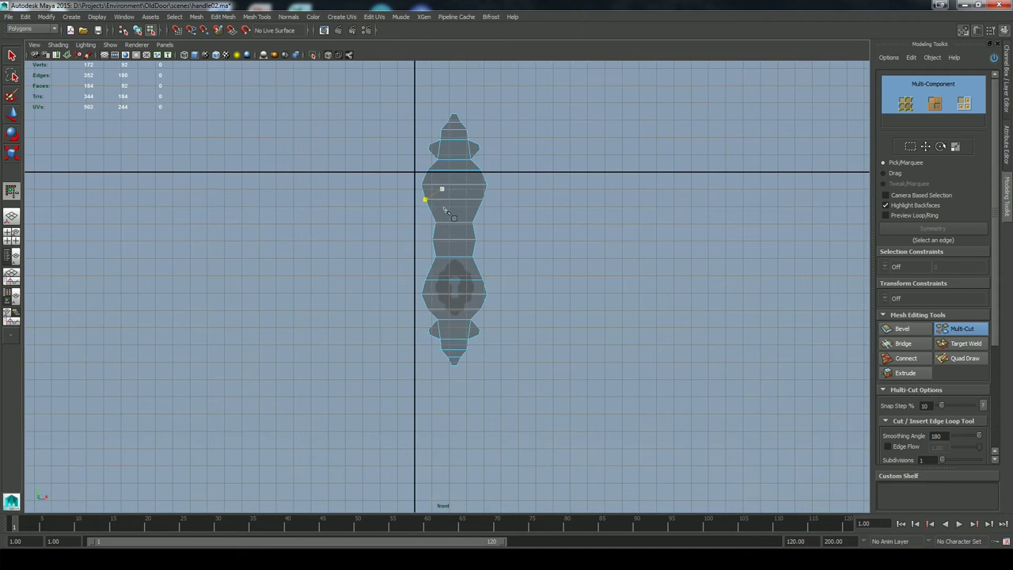
{"action": "right_click_drag", "start_coordinate": [534, 194], "coordinate": [649, 392], "text": "alt"}
{"action": "middle_click_drag", "start_coordinate": [562, 234], "coordinate": [581, 305], "text": "alt"}
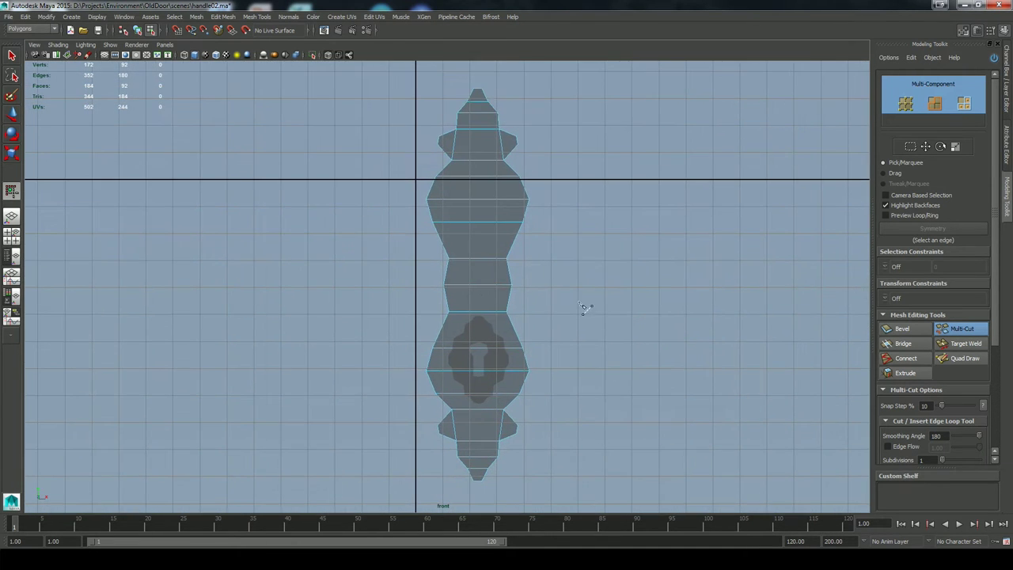
{"action": "left_click_drag", "start_coordinate": [477, 159], "coordinate": [497, 495], "text": "shift"}
Delete all backplate faces on the right half of the new centre cut
{"action": "key", "text": "q"}
{"action": "right_click_drag", "start_coordinate": [489, 205], "coordinate": [491, 228]}
{"action": "left_click_drag", "start_coordinate": [610, 68], "coordinate": [480, 506]}
{"action": "key", "text": "Delete"}
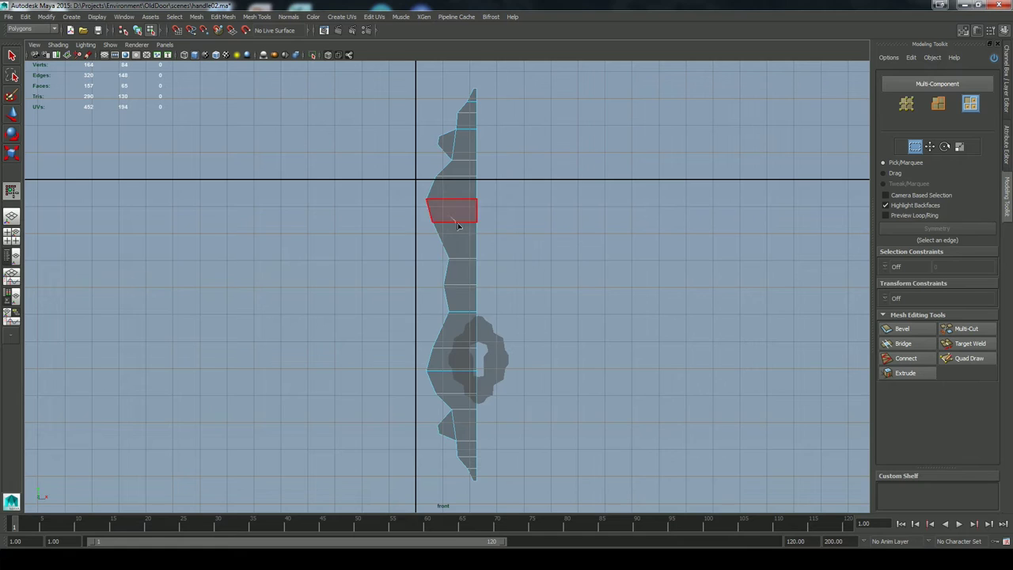
Move the remaining backplate half to the world origin
{"action": "right_click_drag", "start_coordinate": [451, 236], "coordinate": [466, 227]}
{"action": "left_click", "coordinate": [460, 233]}
{"action": "left_click", "coordinate": [468, 212]}
{"action": "left_click_drag", "start_coordinate": [478, 285], "coordinate": [417, 179]}
Snap the backplate half's centre seam vertices onto the vertical world axis using grid snapping, with snapping off again at the end
{"action": "left_click", "coordinate": [176, 30]}
{"action": "middle_click_drag", "start_coordinate": [447, 240], "coordinate": [485, 341], "text": "alt"}
{"action": "key", "text": "F9"}
{"action": "left_click_drag", "start_coordinate": [465, 64], "coordinate": [412, 482]}
{"action": "mouse_move", "coordinate": [467, 283]}
{"action": "left_mouse_down"}
{"action": "mouse_move", "coordinate": [505, 284]}
{"action": "mouse_move", "coordinate": [452, 282]}
{"action": "left_mouse_up"}
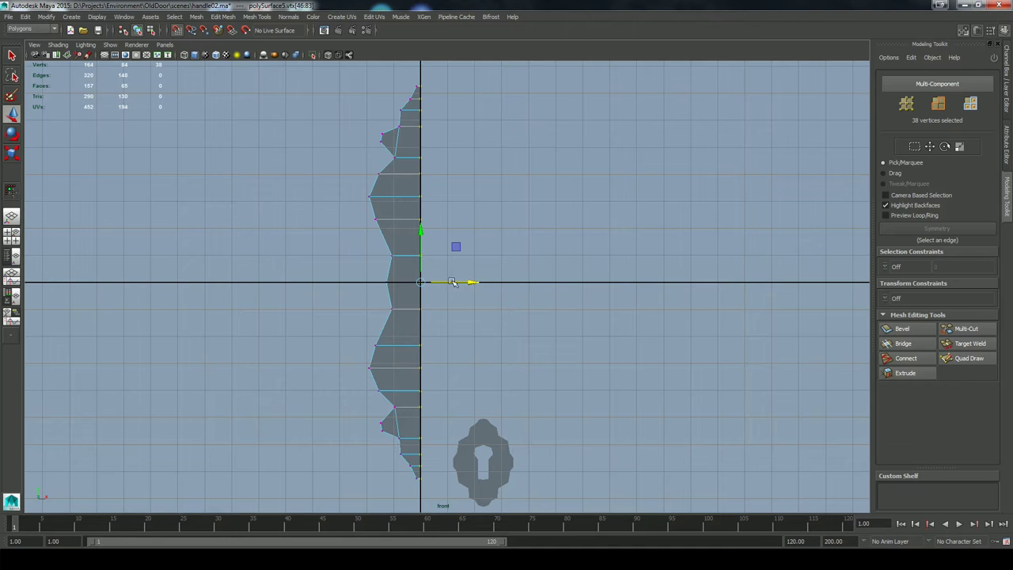
{"action": "left_click", "coordinate": [180, 33]}
Move the keyhole plate back over the backplate's lower bulge, centred on the vertical axis
{"action": "right_click_drag", "start_coordinate": [401, 194], "coordinate": [448, 178]}
{"action": "left_click", "coordinate": [490, 433]}
{"action": "left_click_drag", "start_coordinate": [483, 463], "coordinate": [422, 362]}
{"action": "left_click_drag", "start_coordinate": [421, 311], "coordinate": [422, 308]}
{"action": "left_click", "coordinate": [468, 282]}
{"action": "left_click", "coordinate": [415, 283]}
Move the backplate's seam vertices behind the keyhole onto the top and bottom points of its opening
{"action": "right_click_drag", "start_coordinate": [461, 383], "coordinate": [720, 499], "text": "alt"}
{"action": "middle_click_drag", "start_coordinate": [499, 384], "coordinate": [535, 230], "text": "alt"}
{"action": "right_click_drag", "start_coordinate": [535, 230], "coordinate": [584, 307], "text": "alt"}
{"action": "right_click_drag", "start_coordinate": [340, 223], "coordinate": [297, 223]}
{"action": "left_click_drag", "start_coordinate": [417, 224], "coordinate": [445, 240]}
{"action": "left_click", "coordinate": [431, 183]}
{"action": "left_click_drag", "start_coordinate": [432, 181], "coordinate": [482, 177]}
{"action": "scroll", "coordinate": [515, 274], "scroll_direction": "up", "scroll_amount": 6}
{"action": "middle_click_drag", "start_coordinate": [474, 236], "coordinate": [448, 88], "text": "alt"}
{"action": "left_click_drag", "start_coordinate": [435, 286], "coordinate": [475, 311]}
{"action": "left_click_drag", "start_coordinate": [455, 252], "coordinate": [455, 338]}
{"action": "scroll", "coordinate": [449, 226], "scroll_direction": "down", "scroll_amount": 4}
{"action": "scroll", "coordinate": [472, 246], "scroll_direction": "up", "scroll_amount": 3}
{"action": "middle_click_drag", "start_coordinate": [472, 245], "coordinate": [513, 281], "text": "alt"}
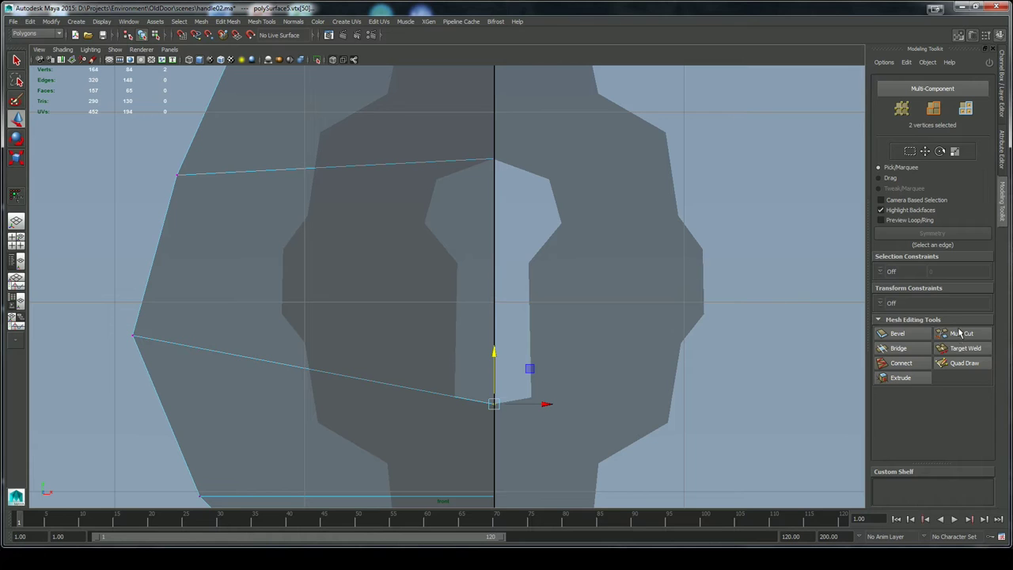
Cut the left half of the keyhole outline into the backplate with Multi-Cut, starting from the lower outer vertex
{"action": "left_click", "coordinate": [959, 333]}
{"action": "left_click", "coordinate": [201, 497]}
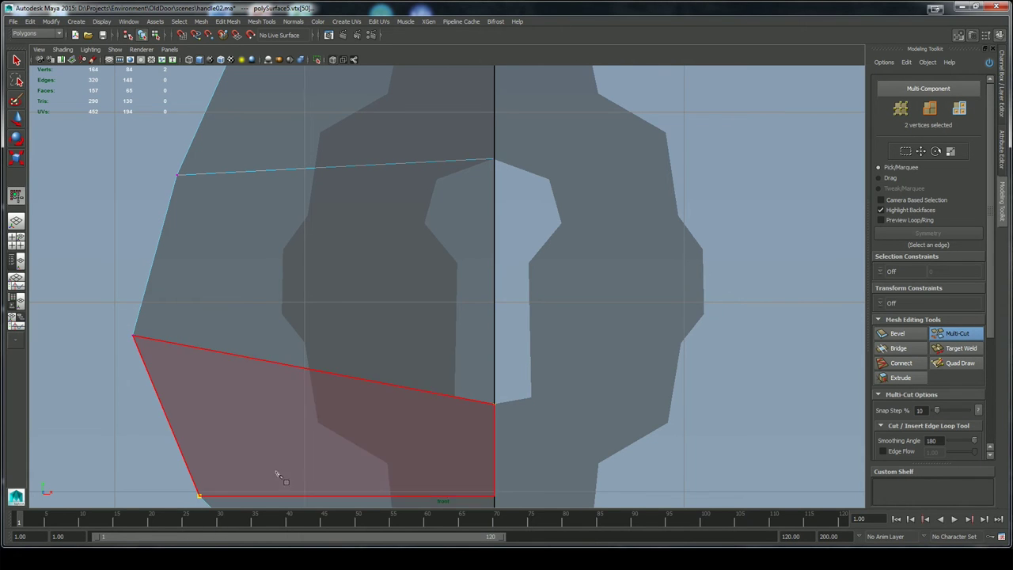
{"action": "left_click", "coordinate": [456, 401]}
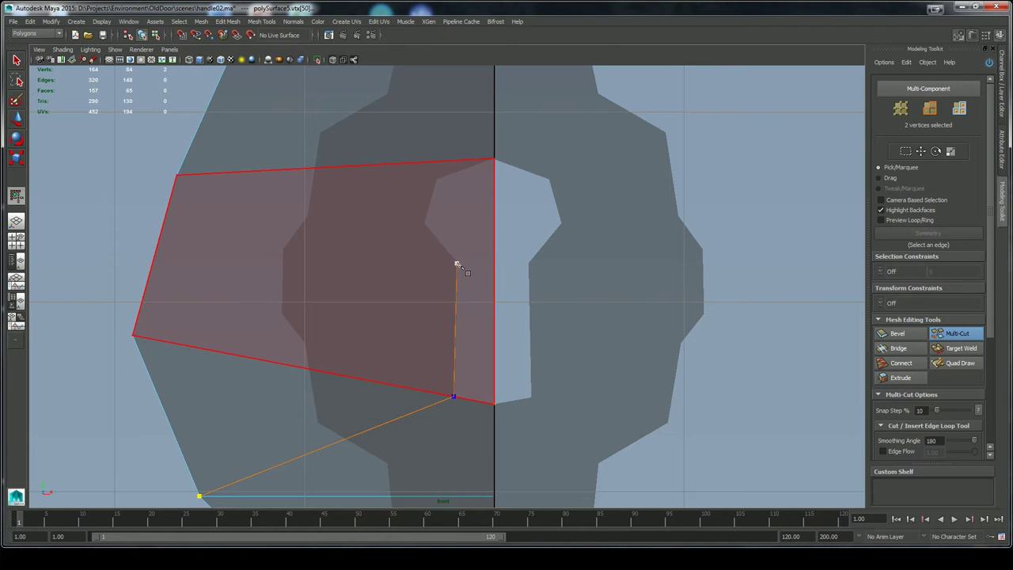
{"action": "left_click", "coordinate": [424, 223]}
{"action": "left_click", "coordinate": [436, 177]}
{"action": "left_click", "coordinate": [494, 159]}
{"action": "right_click", "coordinate": [537, 144]}
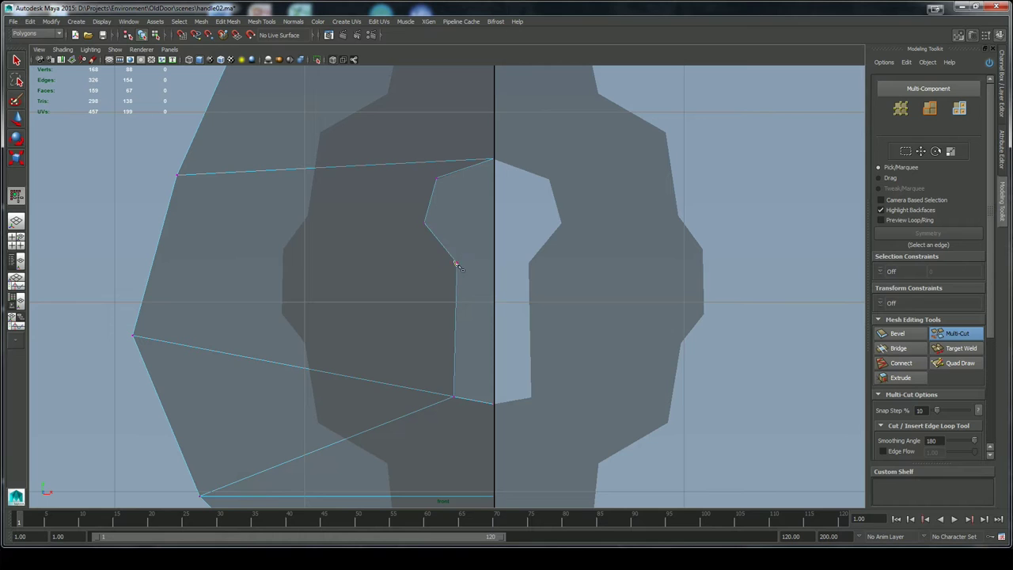
Cut edges connecting the keyhole outline's corner vertices to the backplate's outer vertices
{"action": "left_click", "coordinate": [424, 223]}
{"action": "left_click", "coordinate": [177, 175]}
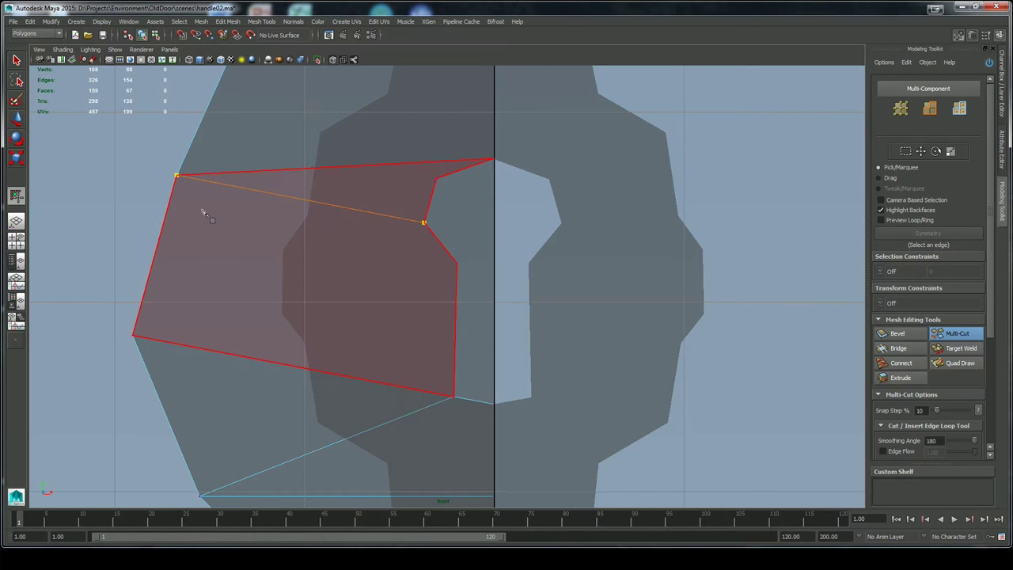
{"action": "key", "text": "Return"}
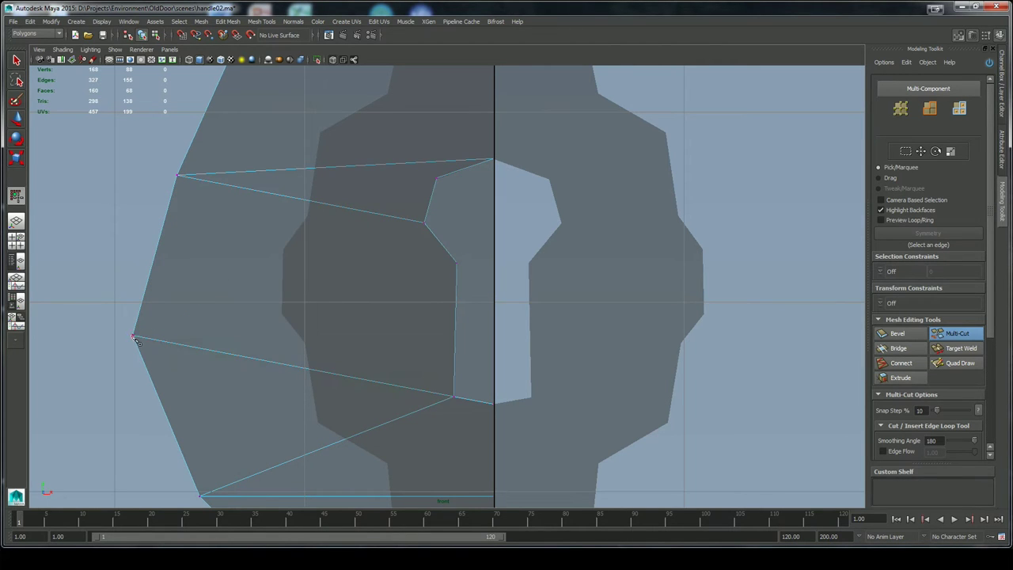
{"action": "left_click", "coordinate": [457, 263]}
{"action": "key", "text": "q"}
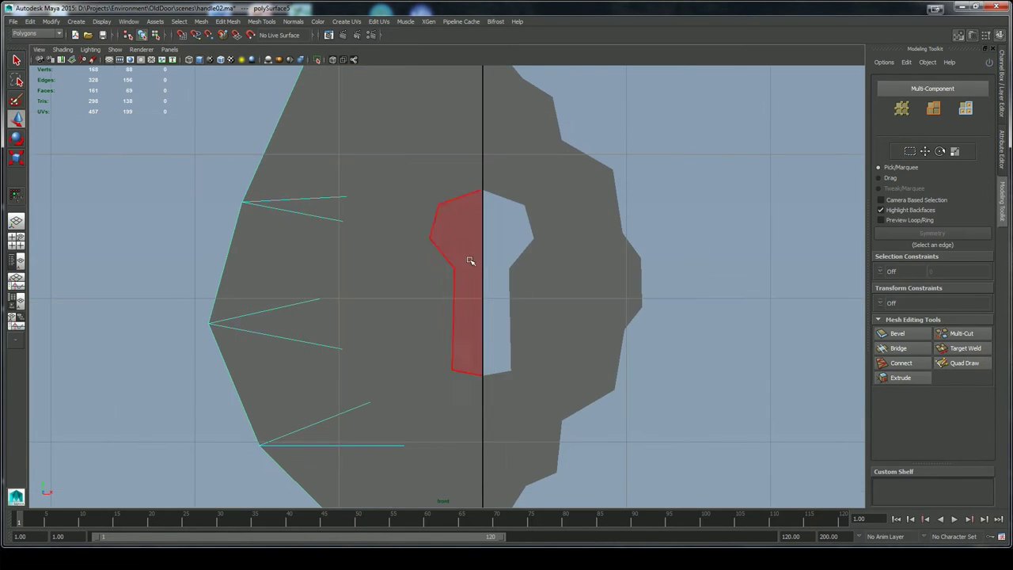
Delete the backplate faces inside the keyhole outline and isolate the half backplate
{"action": "left_click_drag", "start_coordinate": [498, 225], "coordinate": [478, 325]}
{"action": "key", "text": "Delete"}
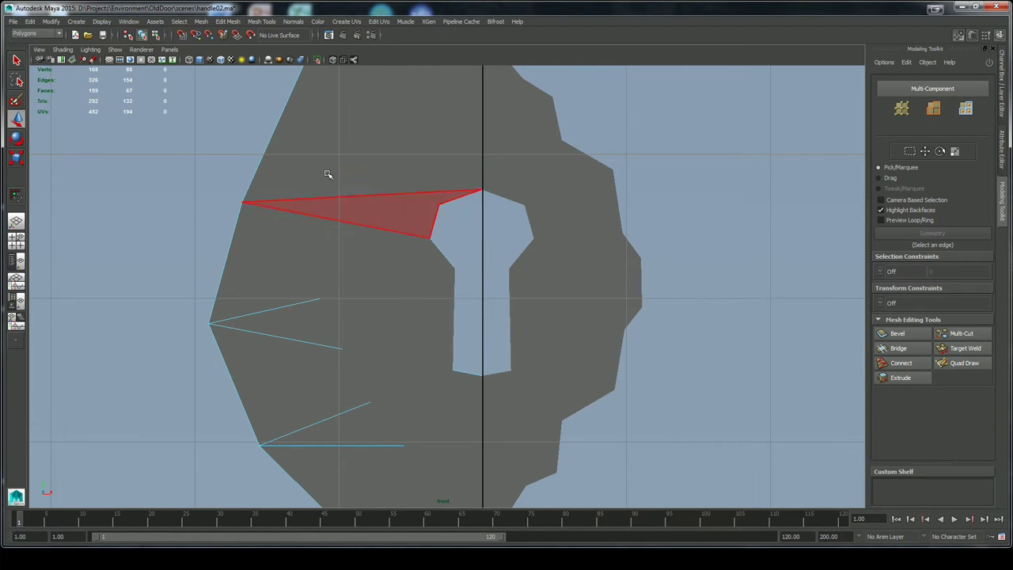
{"action": "right_click_drag", "start_coordinate": [285, 160], "coordinate": [319, 144]}
{"action": "left_click", "coordinate": [290, 157]}
{"action": "left_click", "coordinate": [317, 61]}
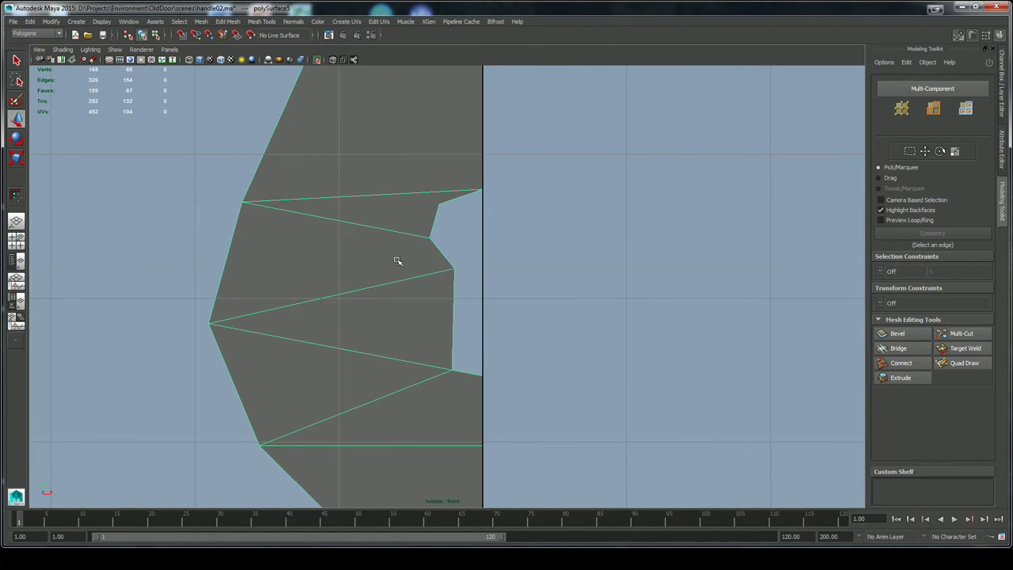
Delete the half backplate's side and back faces using the side view, keeping only the front faces
{"action": "key", "text": "space"}
{"action": "left_click_drag", "start_coordinate": [396, 252], "coordinate": [398, 238]}
{"action": "middle_click_drag", "start_coordinate": [432, 132], "coordinate": [433, 332], "text": "alt"}
{"action": "left_click_drag", "start_coordinate": [434, 332], "coordinate": [344, 251], "text": "alt"}
{"action": "key", "text": "space"}
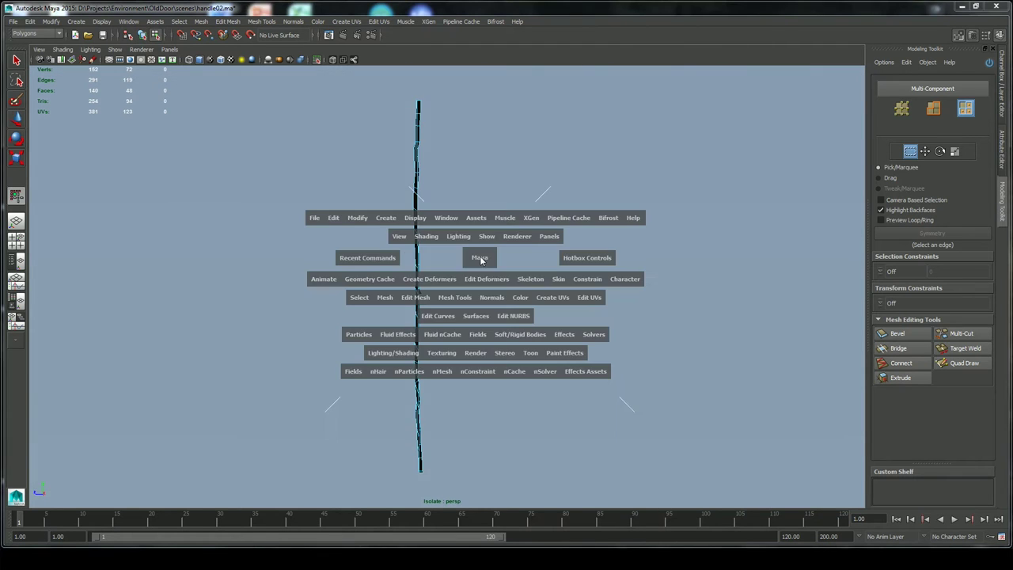
{"action": "left_click_drag", "start_coordinate": [480, 258], "coordinate": [490, 252]}
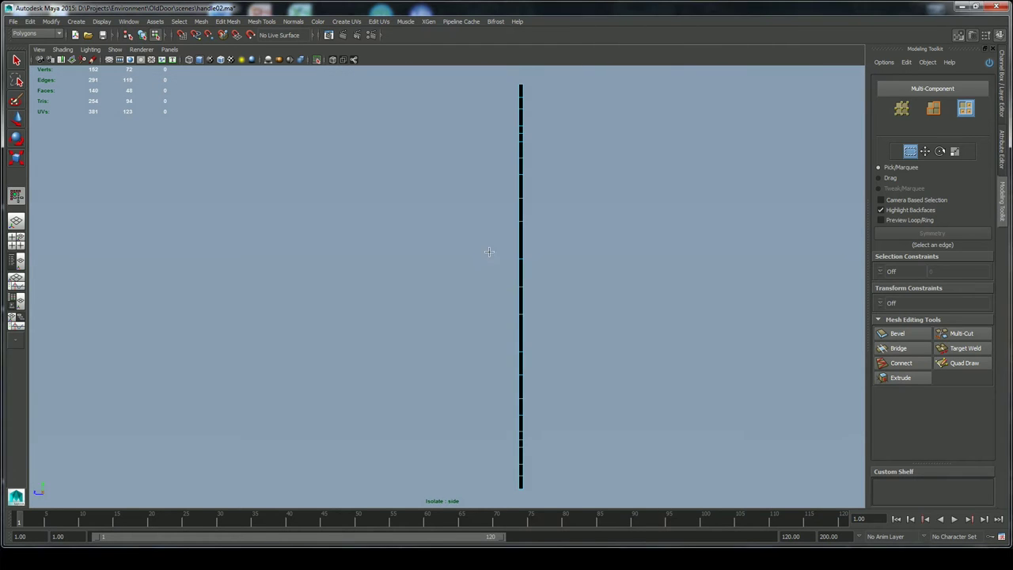
{"action": "right_click_drag", "start_coordinate": [521, 211], "coordinate": [522, 237]}
{"action": "left_click_drag", "start_coordinate": [547, 73], "coordinate": [522, 502]}
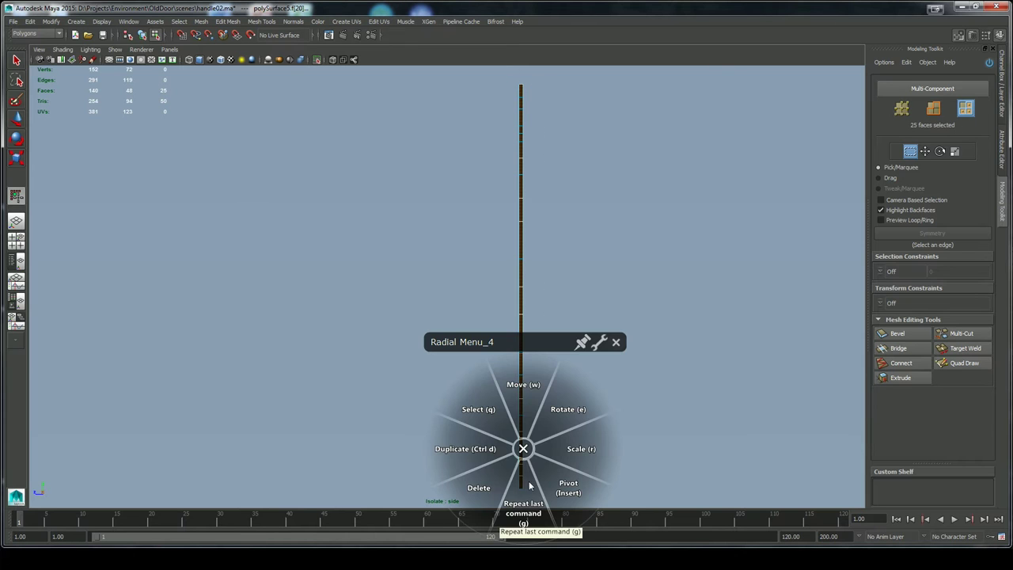
{"action": "left_click", "coordinate": [491, 479]}
Extrude all front faces of the half backplate in the perspective view with a Local Z of about 0.58
{"action": "key", "text": "space"}
{"action": "left_click_drag", "start_coordinate": [572, 335], "coordinate": [572, 297]}
{"action": "key", "text": "space"}
{"action": "right_click_drag", "start_coordinate": [426, 257], "coordinate": [428, 229]}
{"action": "left_click_drag", "start_coordinate": [480, 80], "coordinate": [389, 495]}
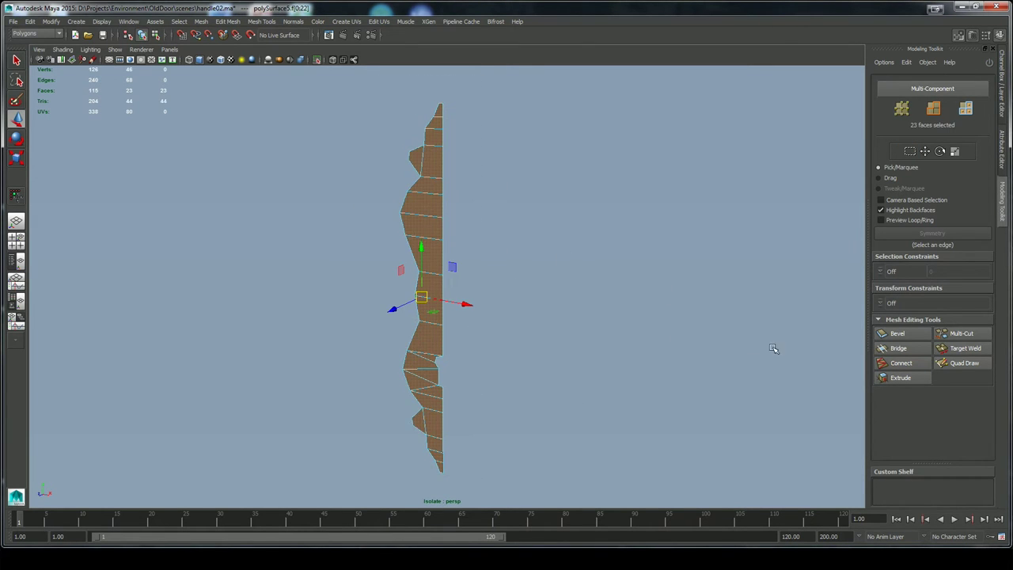
{"action": "left_click", "coordinate": [907, 382]}
{"action": "left_click_drag", "start_coordinate": [492, 286], "coordinate": [514, 248]}
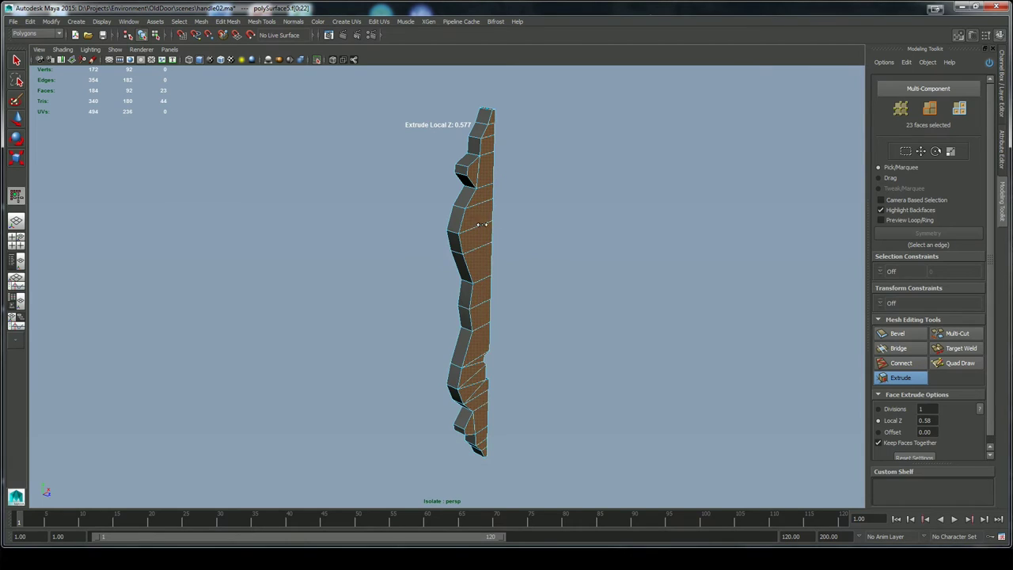
Select the outer outline edges of the half backplate's front face from the upper tip to the lower tip
{"action": "right_click_drag", "start_coordinate": [473, 229], "coordinate": [474, 220]}
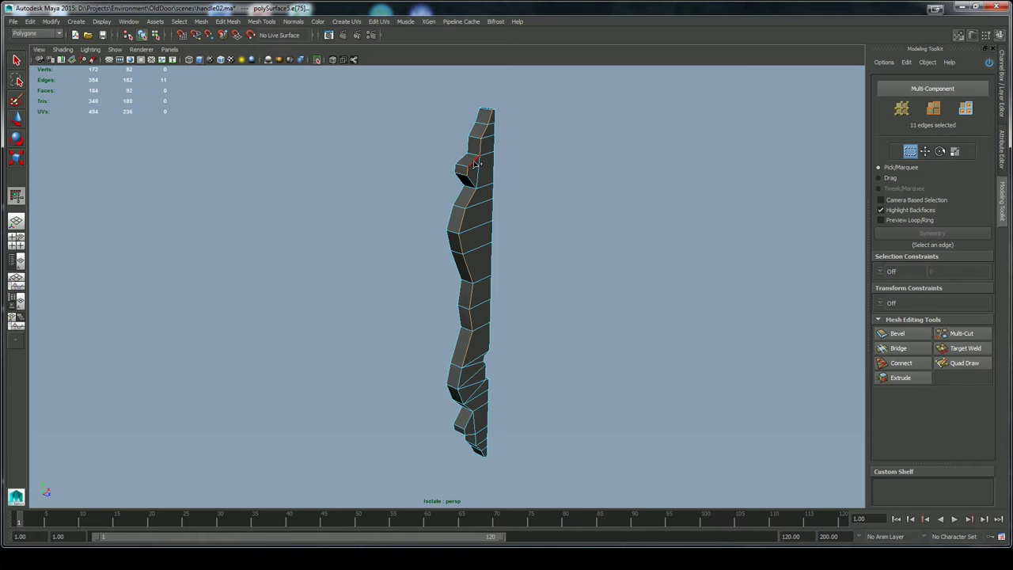
{"action": "left_click_drag", "start_coordinate": [570, 333], "coordinate": [547, 296], "text": "alt"}
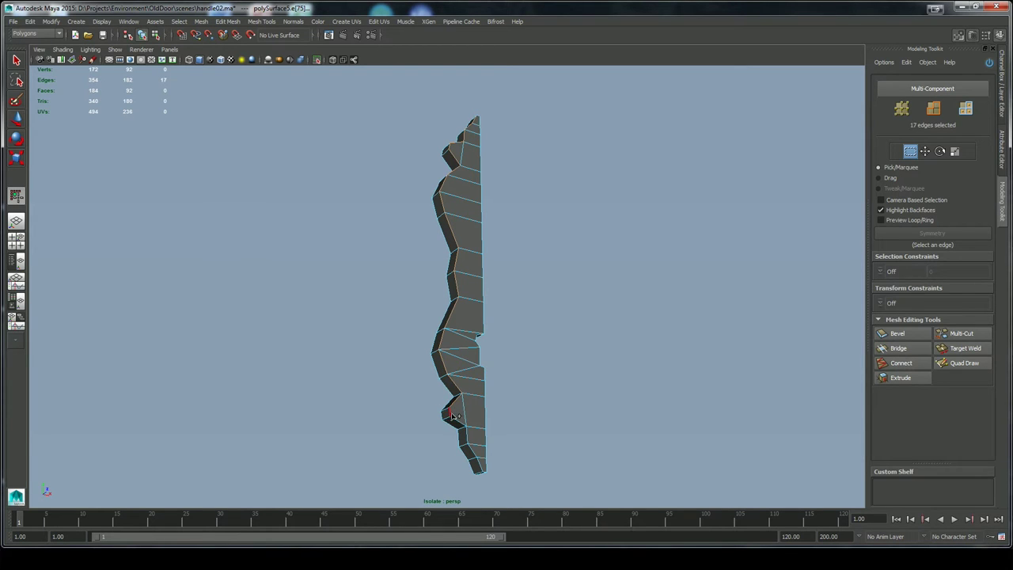
{"action": "left_click", "coordinate": [486, 469], "text": "shift"}
{"action": "left_click_drag", "start_coordinate": [546, 395], "coordinate": [560, 341], "text": "alt"}
{"action": "middle_click_drag", "start_coordinate": [561, 341], "coordinate": [532, 226], "text": "alt"}
{"action": "right_click_drag", "start_coordinate": [395, 348], "coordinate": [481, 367], "text": "alt"}
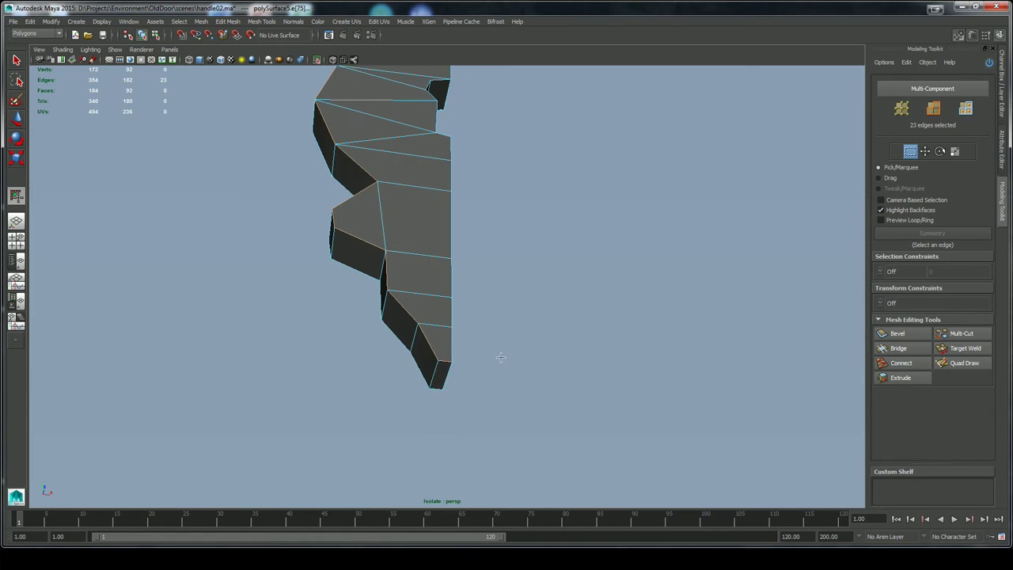
{"action": "left_click_drag", "start_coordinate": [501, 359], "coordinate": [638, 289], "text": "alt"}
{"action": "right_click_drag", "start_coordinate": [638, 289], "coordinate": [544, 335], "text": "alt"}
{"action": "middle_click_drag", "start_coordinate": [544, 335], "coordinate": [555, 278], "text": "alt"}
{"action": "key", "text": "w"}
{"action": "left_click_drag", "start_coordinate": [555, 279], "coordinate": [548, 318], "text": "alt"}
{"action": "left_click", "coordinate": [484, 239]}
{"action": "key", "text": "ctrl+z"}
{"action": "key", "text": "f"}
Shift the front outline edges slightly with the Move tool and return to object selection
{"action": "left_click", "coordinate": [428, 185]}
{"action": "left_click", "coordinate": [433, 364], "text": "shift"}
{"action": "left_click_drag", "start_coordinate": [554, 377], "coordinate": [602, 319], "text": "alt"}
{"action": "left_click_drag", "start_coordinate": [468, 292], "coordinate": [464, 292]}
{"action": "key", "text": "F8"}
{"action": "left_click", "coordinate": [597, 296]}
{"action": "left_click_drag", "start_coordinate": [597, 296], "coordinate": [519, 340], "text": "alt"}
{"action": "left_click_drag", "start_coordinate": [532, 235], "coordinate": [512, 271], "text": "alt"}
Select the faces along the straight centre side of the half backplate
{"action": "left_click", "coordinate": [460, 252]}
{"action": "right_click_drag", "start_coordinate": [459, 252], "coordinate": [459, 228]}
{"action": "left_click_drag", "start_coordinate": [516, 243], "coordinate": [530, 286], "text": "alt"}
{"action": "key", "text": "space"}
{"action": "key", "text": "q"}
{"action": "left_click_drag", "start_coordinate": [467, 215], "coordinate": [444, 226]}
{"action": "key", "text": "space"}
{"action": "left_click_drag", "start_coordinate": [504, 236], "coordinate": [505, 225]}
{"action": "left_click_drag", "start_coordinate": [517, 266], "coordinate": [474, 229], "text": "alt"}
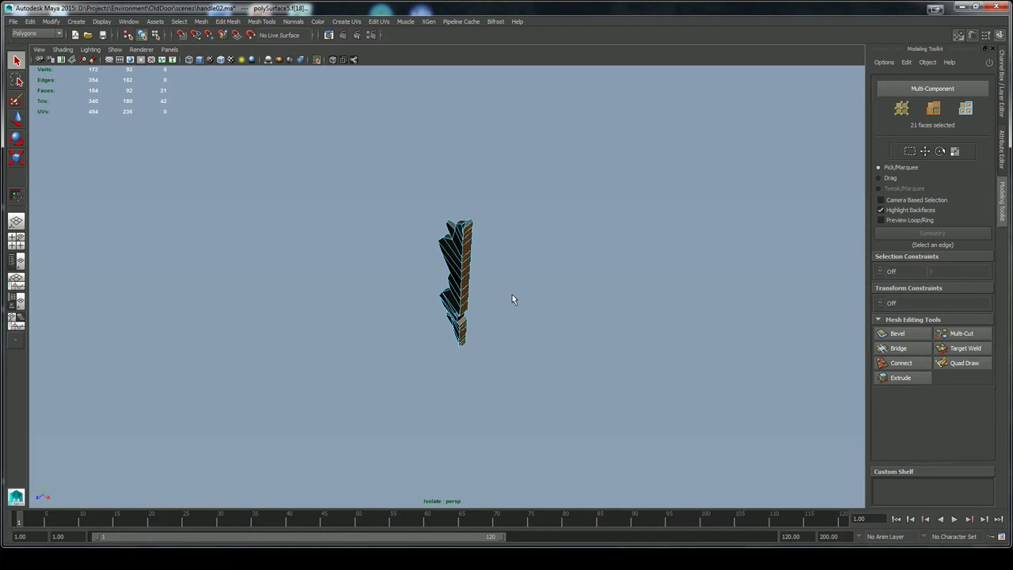
Deselect the keyhole's inner faces and delete the remaining selected faces along the half backplate's centre side
{"action": "left_click_drag", "start_coordinate": [512, 295], "coordinate": [511, 204], "text": "alt"}
{"action": "left_click", "coordinate": [468, 385], "text": "ctrl"}
{"action": "left_click", "coordinate": [468, 383], "text": "ctrl"}
{"action": "left_click_drag", "start_coordinate": [493, 396], "coordinate": [446, 413], "text": "alt"}
{"action": "left_click_drag", "start_coordinate": [535, 387], "coordinate": [594, 371], "text": "alt"}
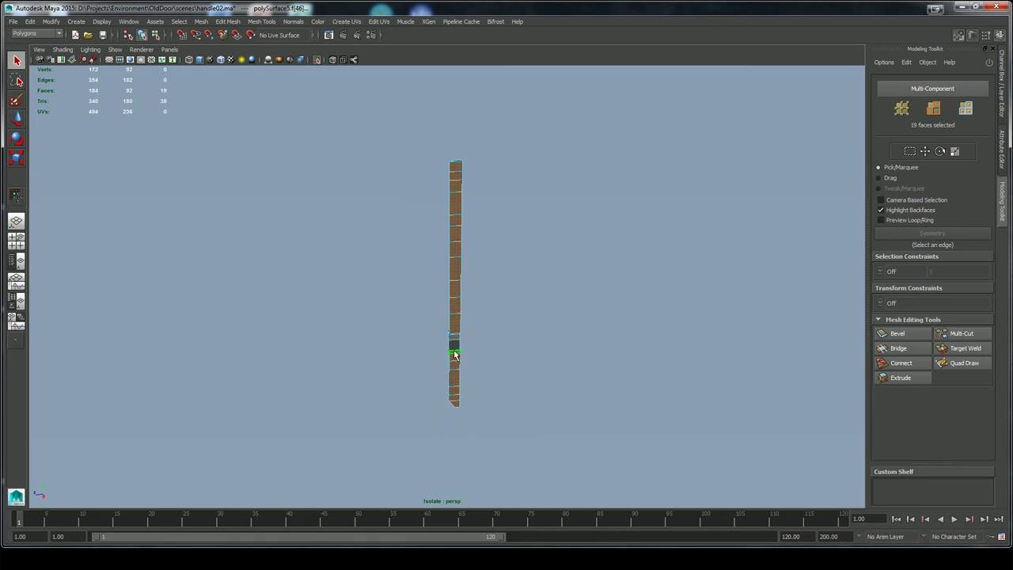
{"action": "left_click_drag", "start_coordinate": [519, 373], "coordinate": [598, 303], "text": "alt"}
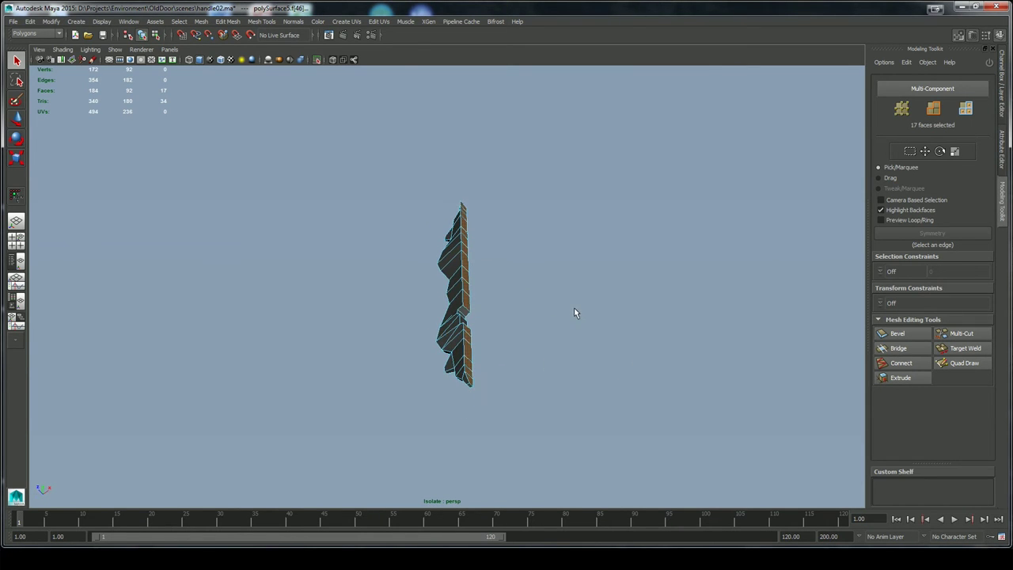
{"action": "right_click", "coordinate": [567, 315]}
{"action": "left_click", "coordinate": [523, 356]}
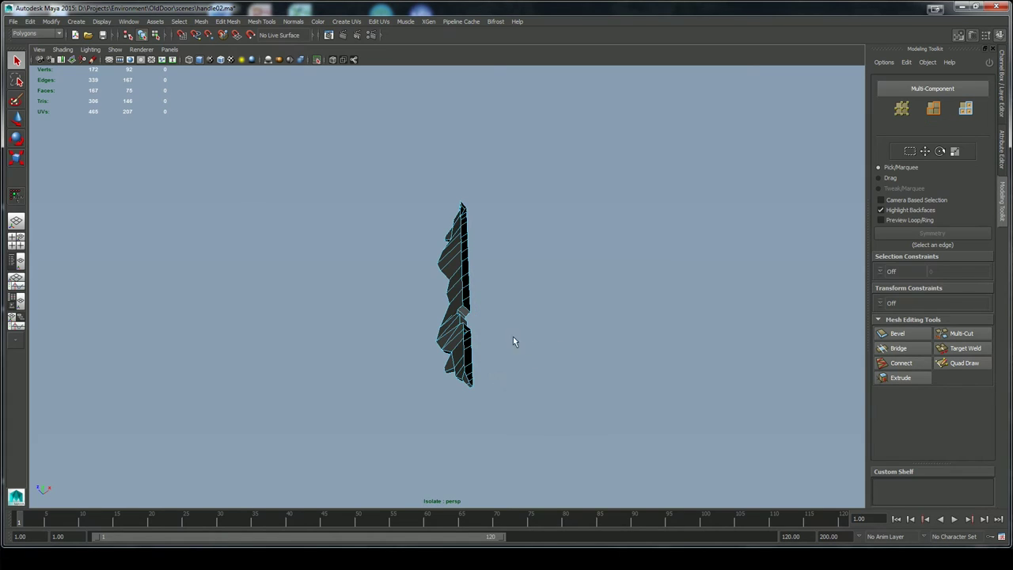
Duplicate the half backplate in place and keep the copy selected with the Move tool
{"action": "right_click_drag", "start_coordinate": [465, 284], "coordinate": [497, 255]}
{"action": "left_click", "coordinate": [465, 274]}
{"action": "scroll", "coordinate": [466, 274], "scroll_direction": "up", "scroll_amount": 4}
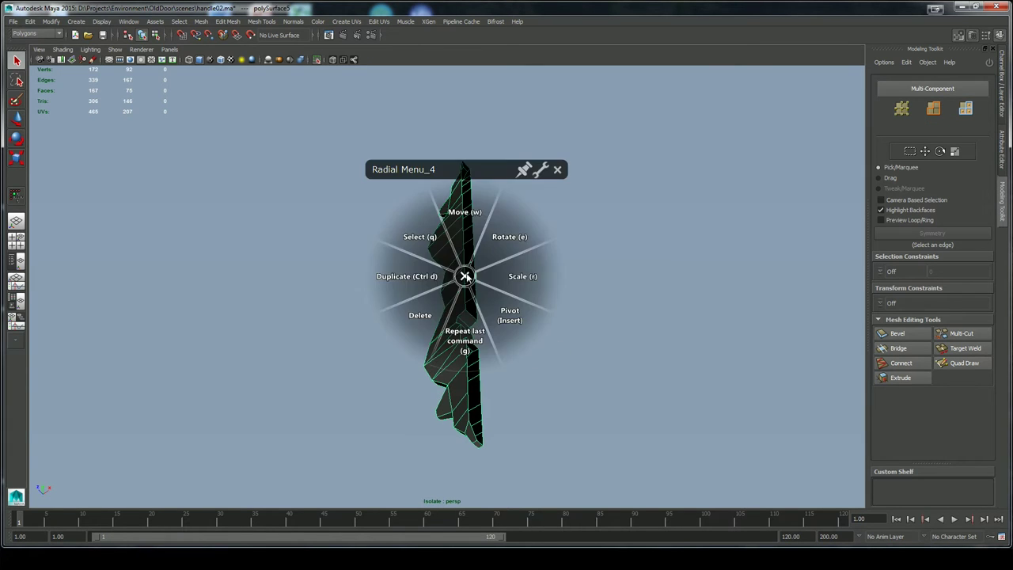
{"action": "left_click", "coordinate": [465, 214]}
{"action": "left_click_drag", "start_coordinate": [544, 313], "coordinate": [596, 382], "text": "alt"}
{"action": "middle_click_drag", "start_coordinate": [565, 373], "coordinate": [543, 374], "text": "alt"}
{"action": "right_click_drag", "start_coordinate": [529, 364], "coordinate": [505, 352], "text": "alt"}
{"action": "right_click", "coordinate": [503, 333]}
{"action": "left_click", "coordinate": [473, 339]}
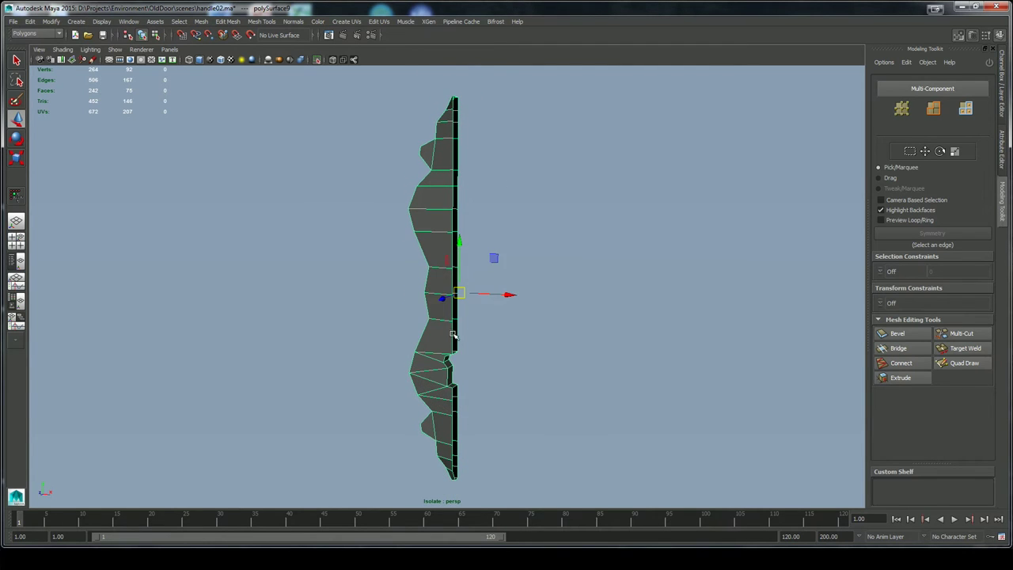
Mirror the duplicated half backplate by setting its Scale X to -1
{"action": "left_click", "coordinate": [1004, 100]}
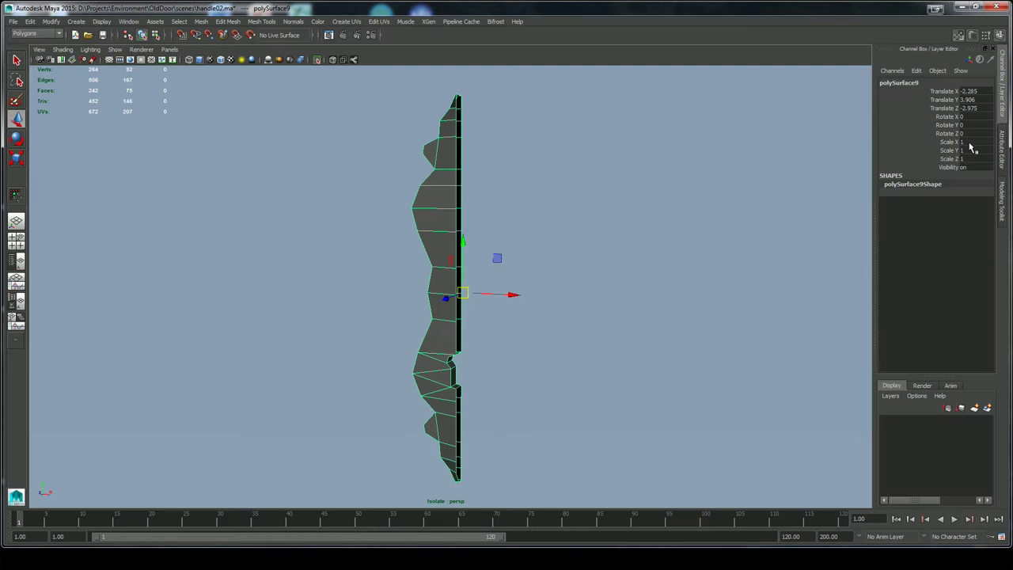
{"action": "type", "text": "-1"}
{"action": "key", "text": "Return"}
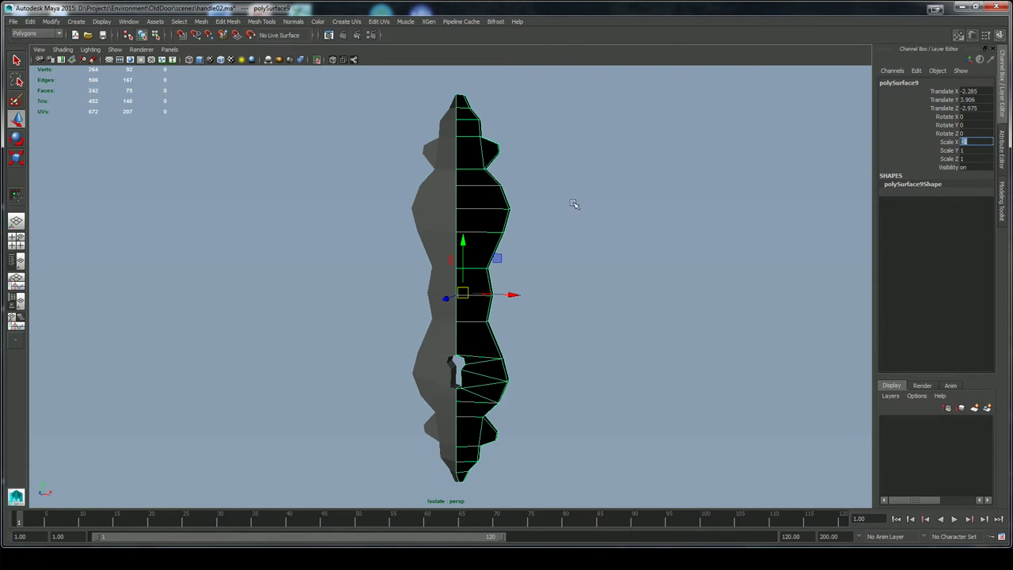
Combine the original and mirrored backplate halves into one mesh
{"action": "left_click", "coordinate": [442, 239], "text": "shift"}
{"action": "left_click", "coordinate": [199, 22]}
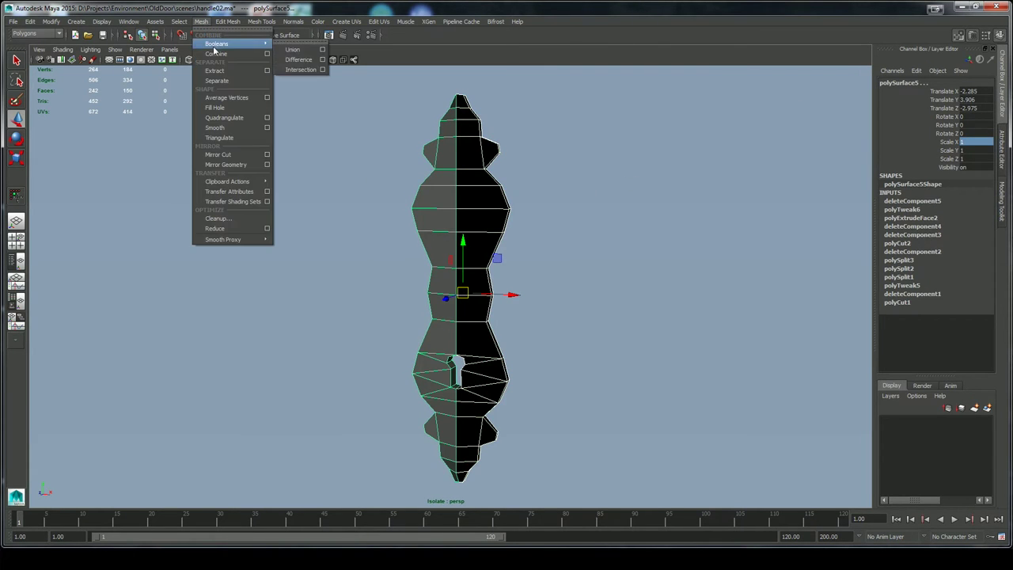
{"action": "left_click", "coordinate": [216, 53]}
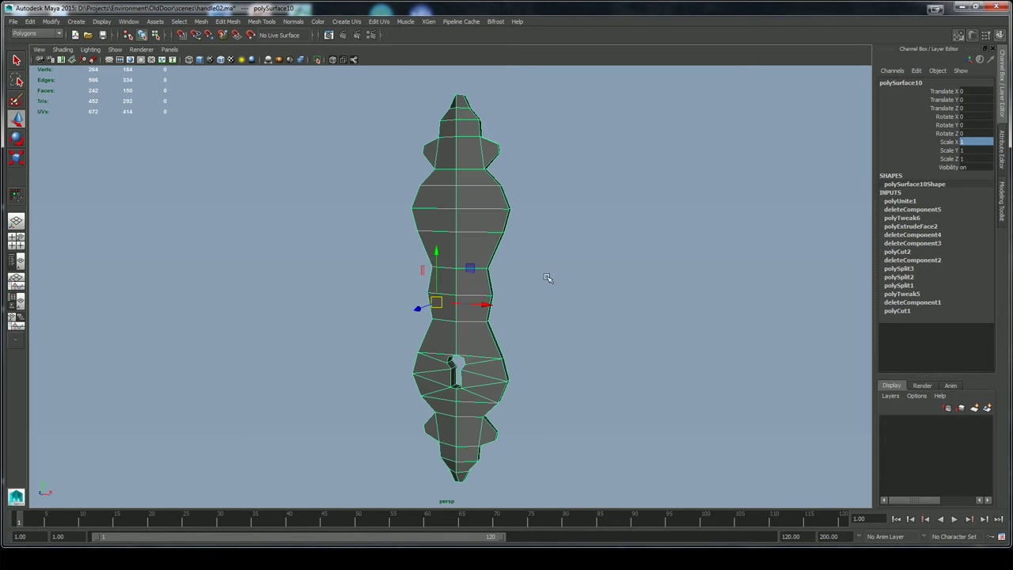
Centre the combined backplate's pivot and delete its construction history
{"action": "left_click_drag", "start_coordinate": [532, 237], "coordinate": [554, 227], "text": "alt"}
{"action": "left_click", "coordinate": [51, 21]}
{"action": "left_click", "coordinate": [69, 119]}
{"action": "left_click", "coordinate": [30, 21]}
{"action": "mouse_move", "coordinate": [119, 140]}
{"action": "left_click", "coordinate": [154, 146]}
Save the scene as handle03 in Maya ASCII format
{"action": "left_click", "coordinate": [13, 21]}
{"action": "left_click", "coordinate": [51, 61]}
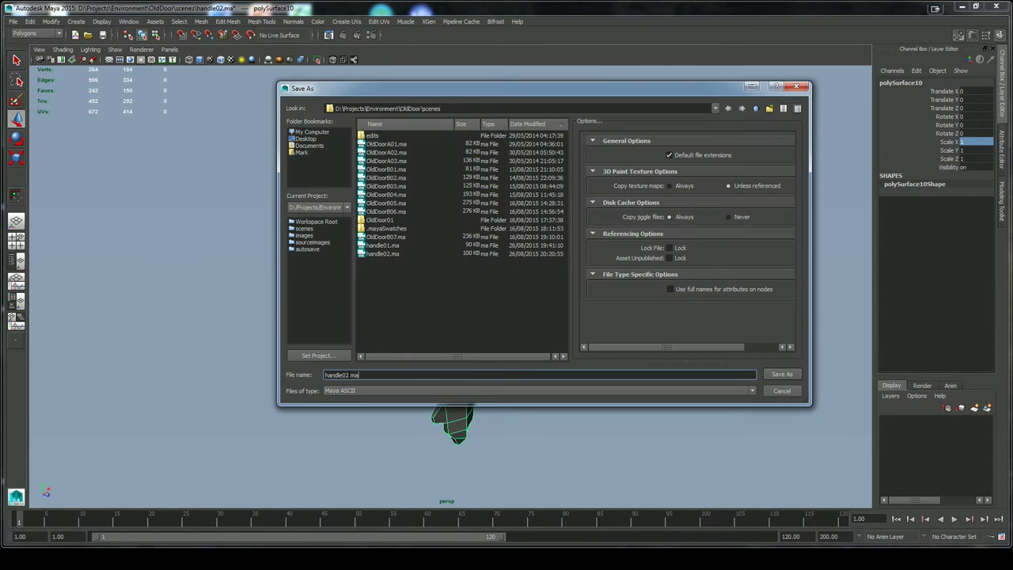
{"action": "left_click", "coordinate": [792, 377]}
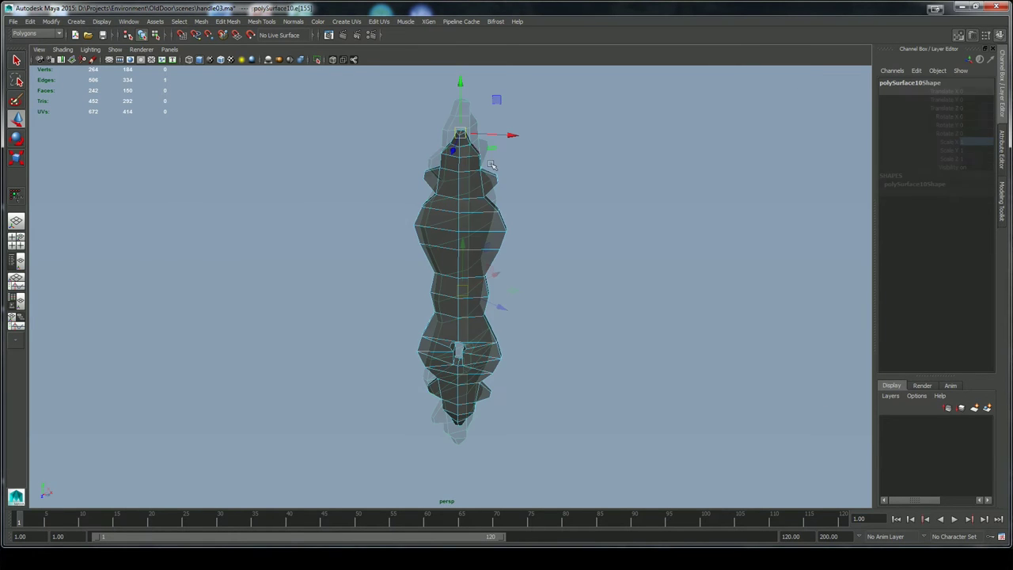
Try moving the short edge at the backplate's upper tip to test whether the halves are joined
{"action": "key", "text": "f"}
{"action": "right_click_drag", "start_coordinate": [578, 221], "coordinate": [537, 252], "text": "alt"}
{"action": "left_click_drag", "start_coordinate": [539, 277], "coordinate": [543, 247], "text": "alt"}
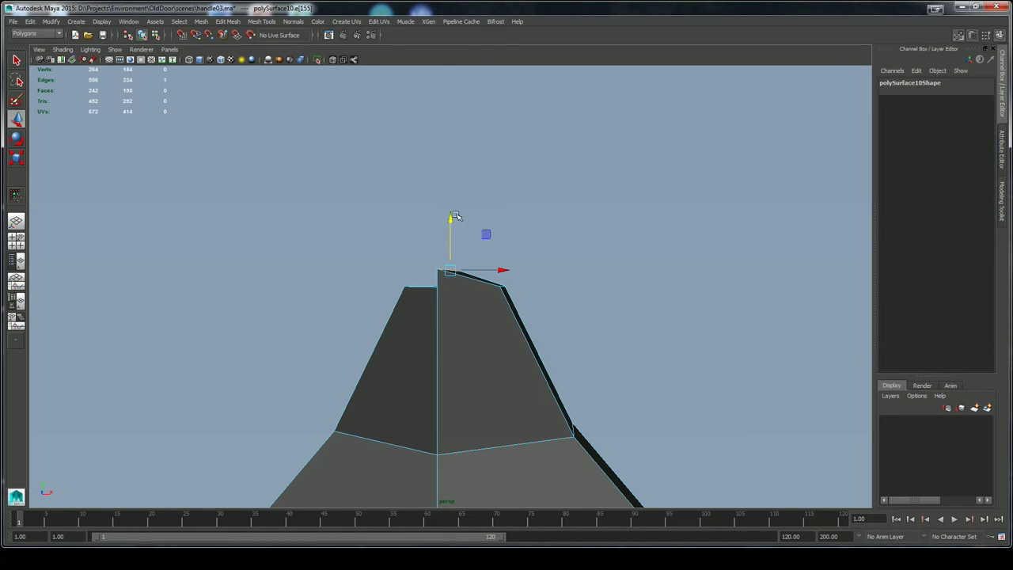
{"action": "left_click_drag", "start_coordinate": [455, 214], "coordinate": [551, 226]}
{"action": "right_click_drag", "start_coordinate": [486, 329], "coordinate": [440, 326]}
{"action": "right_click_drag", "start_coordinate": [616, 274], "coordinate": [476, 263], "text": "alt"}
{"action": "middle_click_drag", "start_coordinate": [477, 262], "coordinate": [507, 79], "text": "alt"}
{"action": "key", "text": "f"}
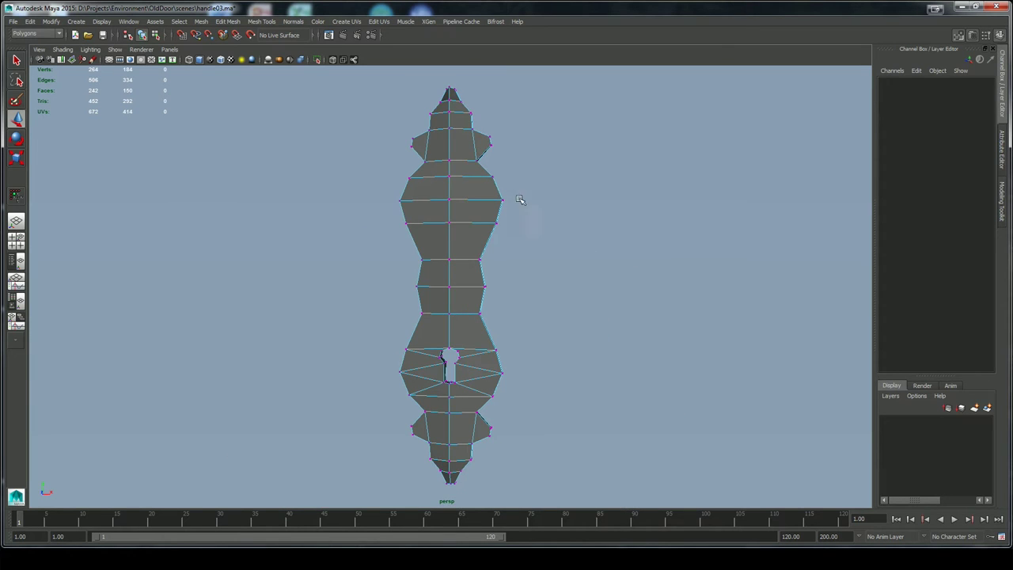
{"action": "left_click_drag", "start_coordinate": [519, 199], "coordinate": [525, 201], "text": "alt"}
{"action": "key", "text": "q"}
{"action": "left_click_drag", "start_coordinate": [447, 78], "coordinate": [455, 508]}
{"action": "left_click", "coordinate": [346, 80]}
{"action": "right_click_drag", "start_coordinate": [452, 198], "coordinate": [485, 176]}
{"action": "left_click_drag", "start_coordinate": [474, 179], "coordinate": [475, 192], "text": "alt"}
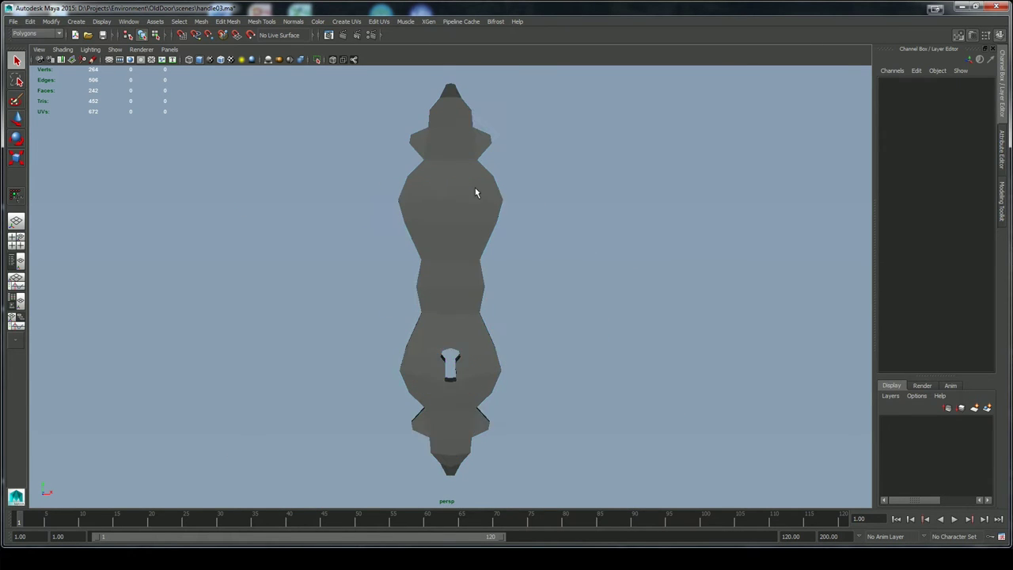
Open the Merge Vertices options for the backplate and select all vertices along its centre line
{"action": "left_click", "coordinate": [475, 193]}
{"action": "right_click_drag", "start_coordinate": [479, 194], "coordinate": [434, 192]}
{"action": "left_click", "coordinate": [201, 21]}
{"action": "mouse_move", "coordinate": [227, 21]}
{"action": "left_click", "coordinate": [320, 47]}
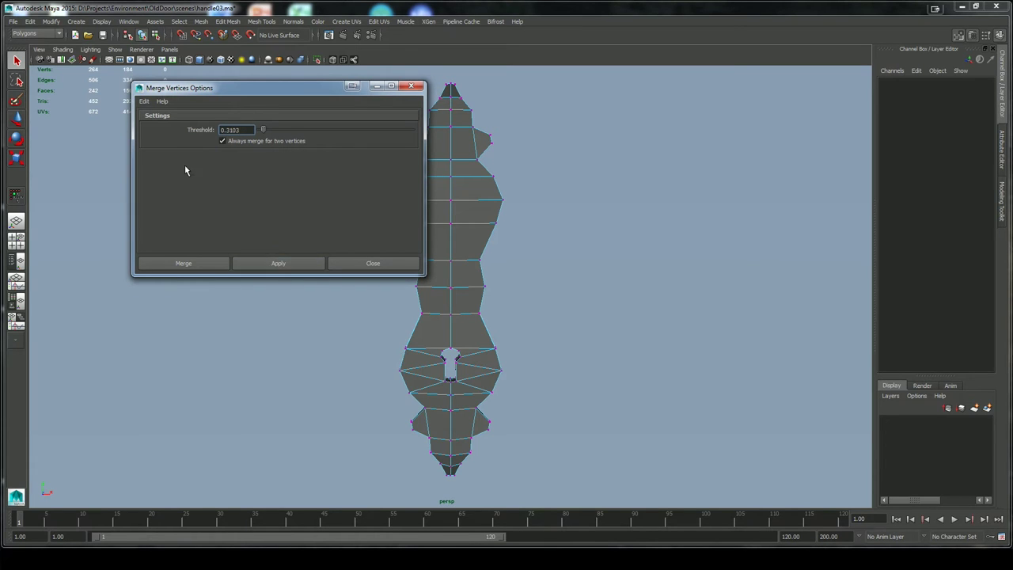
{"action": "left_click_drag", "start_coordinate": [315, 95], "coordinate": [288, 99]}
{"action": "left_click_drag", "start_coordinate": [444, 78], "coordinate": [455, 521]}
Try merging the centre-line vertices with a threshold of 0.3103 and undo the merge
{"action": "left_click", "coordinate": [239, 269]}
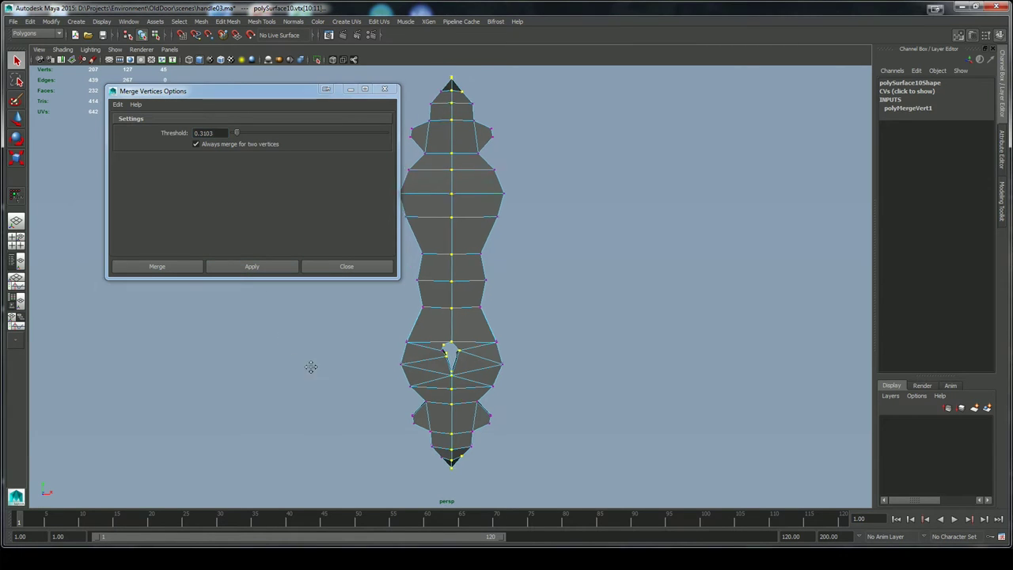
{"action": "key", "text": "ctrl+z"}
Reset the merge settings to a threshold of 0.0100, merge the centre-line vertices and close the options
{"action": "left_click", "coordinate": [119, 105]}
{"action": "left_click", "coordinate": [132, 125]}
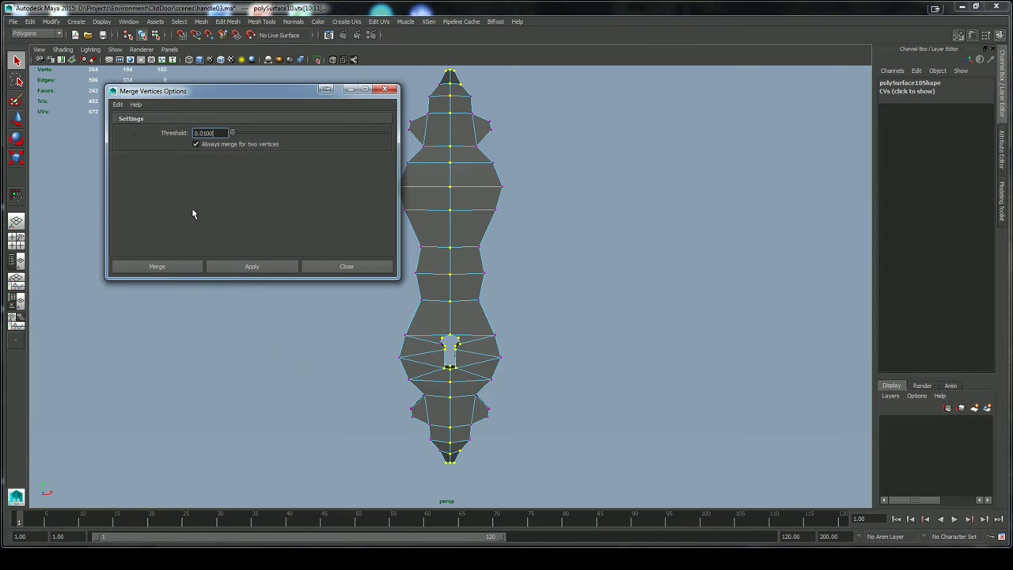
{"action": "left_click", "coordinate": [250, 268]}
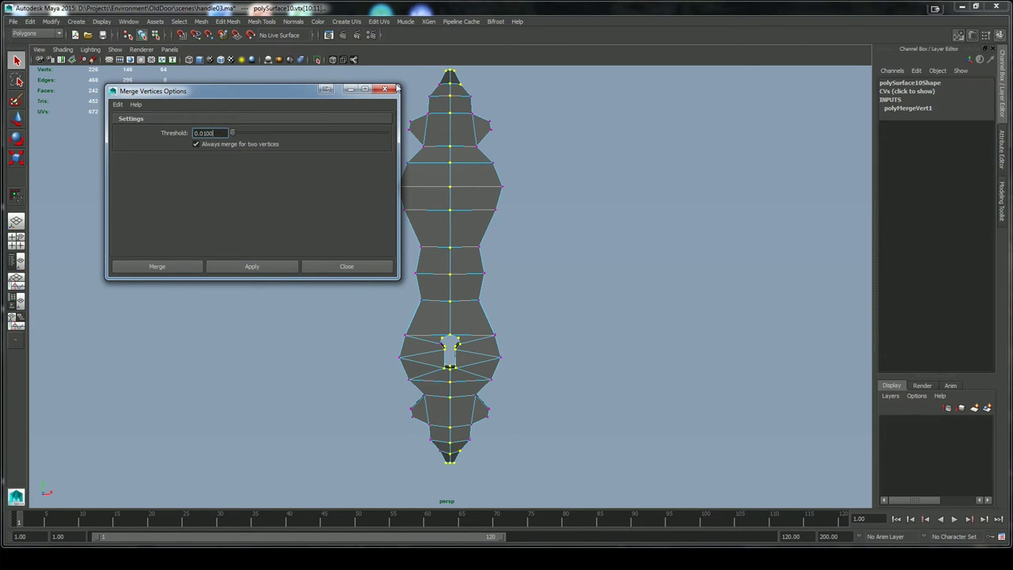
{"action": "left_click", "coordinate": [386, 89]}
Check the merged centre seam using the short edges at the backplate's upper and lower tips
{"action": "left_click_drag", "start_coordinate": [530, 187], "coordinate": [580, 268], "text": "alt"}
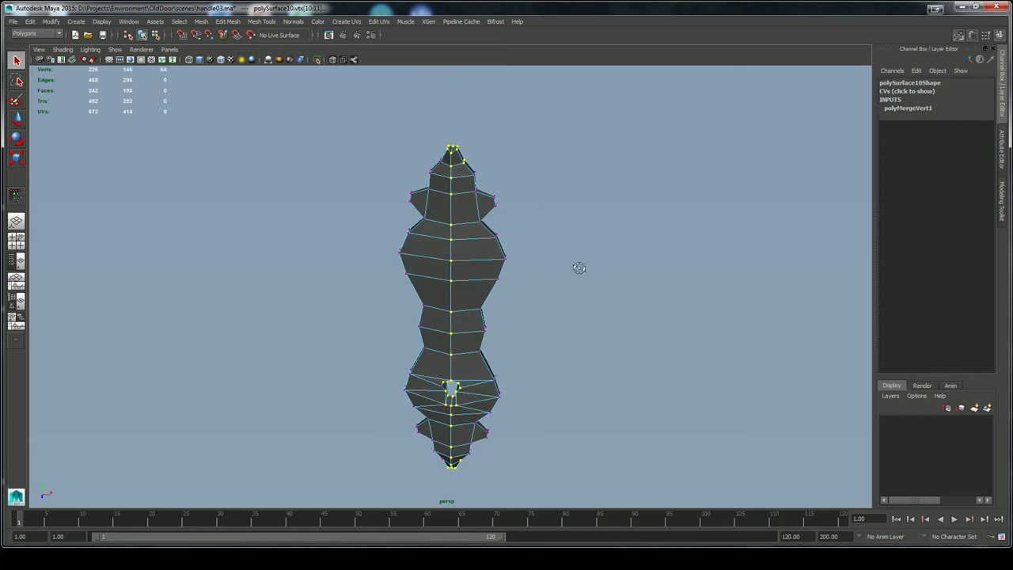
{"action": "scroll", "coordinate": [554, 247], "scroll_direction": "up", "scroll_amount": 4}
{"action": "middle_click_drag", "start_coordinate": [536, 226], "coordinate": [539, 340], "text": "alt"}
{"action": "right_click_drag", "start_coordinate": [472, 204], "coordinate": [469, 178]}
{"action": "left_click", "coordinate": [461, 181]}
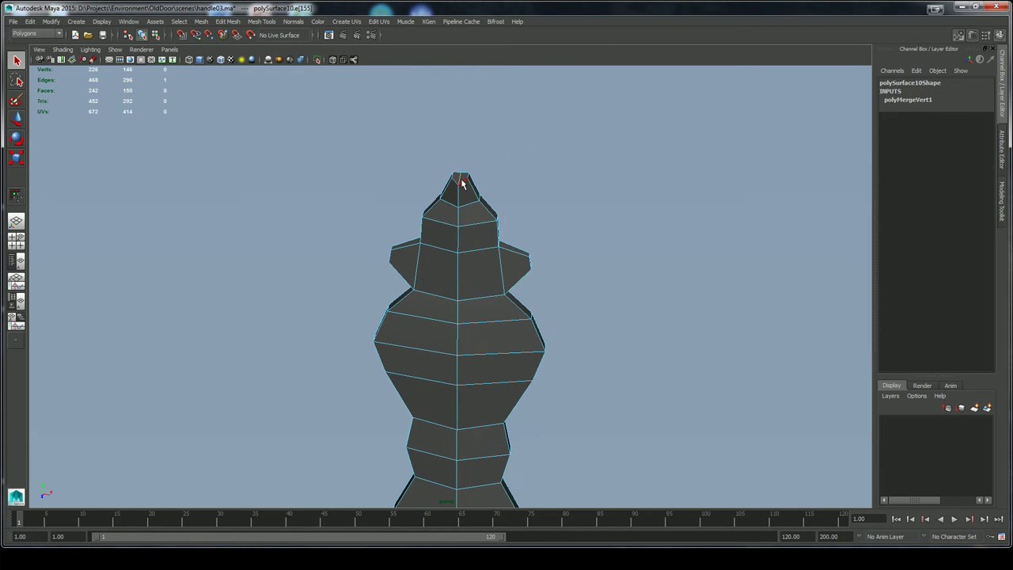
{"action": "left_click", "coordinate": [464, 140]}
{"action": "left_click_drag", "start_coordinate": [541, 173], "coordinate": [551, 152], "text": "alt"}
{"action": "middle_click_drag", "start_coordinate": [483, 308], "coordinate": [467, 77], "text": "alt"}
{"action": "left_click_drag", "start_coordinate": [497, 250], "coordinate": [508, 208], "text": "alt"}
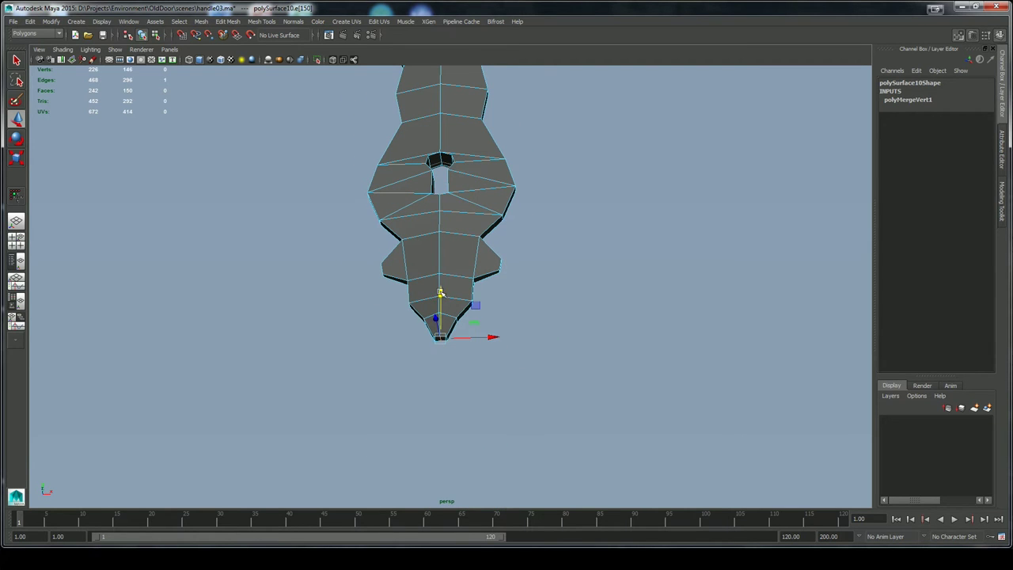
{"action": "left_click", "coordinate": [548, 256]}
Move the keyhole plate forward, away from the backplate, to a Translate Z of about 1.96
{"action": "left_click_drag", "start_coordinate": [549, 256], "coordinate": [554, 251], "text": "alt"}
{"action": "right_click_drag", "start_coordinate": [547, 250], "coordinate": [230, 228], "text": "alt"}
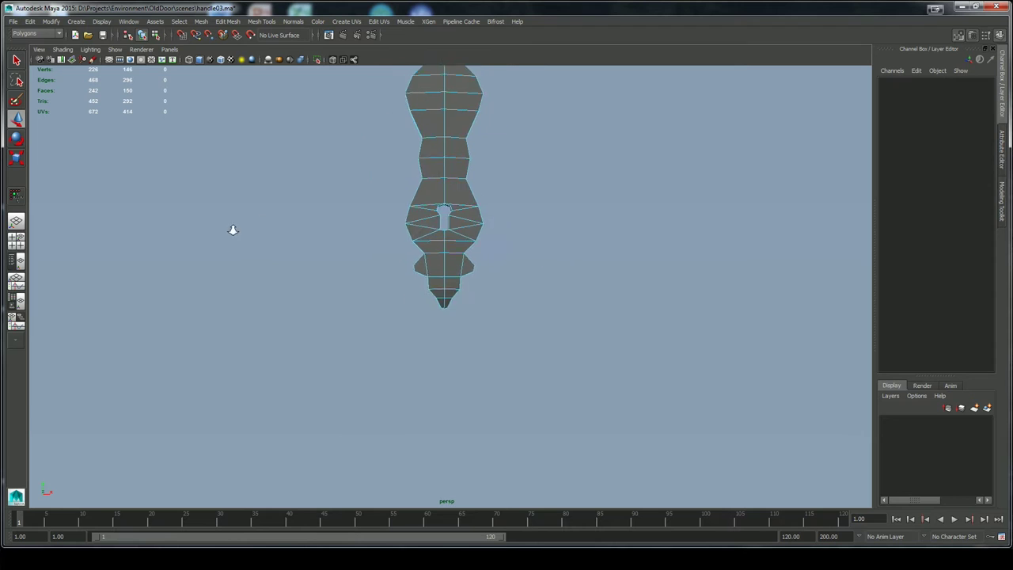
{"action": "middle_click_drag", "start_coordinate": [397, 233], "coordinate": [398, 387], "text": "alt"}
{"action": "left_click_drag", "start_coordinate": [546, 264], "coordinate": [535, 265], "text": "alt"}
{"action": "right_click_drag", "start_coordinate": [467, 225], "coordinate": [506, 201]}
{"action": "left_click_drag", "start_coordinate": [563, 268], "coordinate": [578, 371], "text": "alt"}
{"action": "left_click", "coordinate": [466, 369]}
{"action": "left_click_drag", "start_coordinate": [424, 378], "coordinate": [418, 381]}
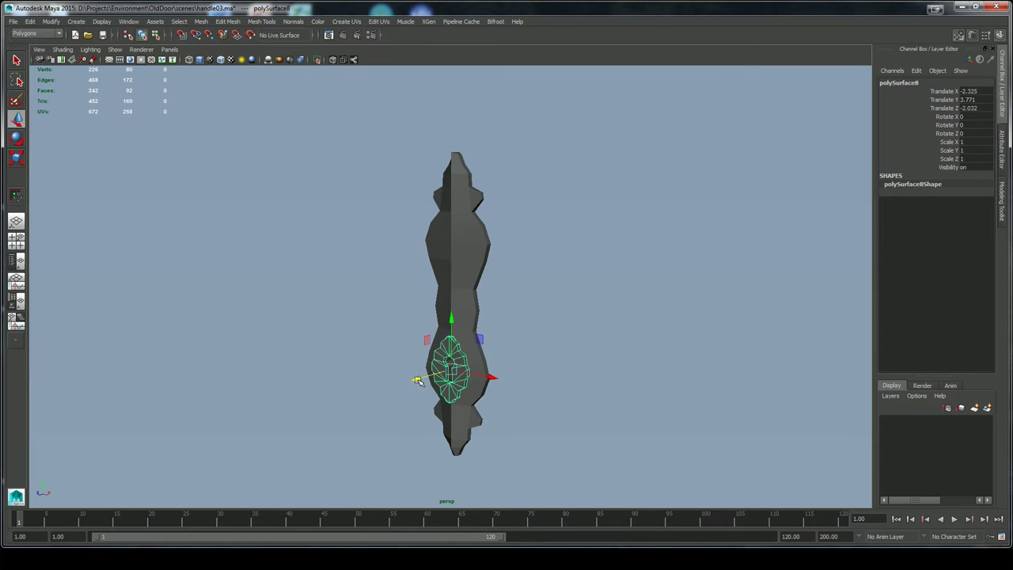
{"action": "key", "text": "r"}
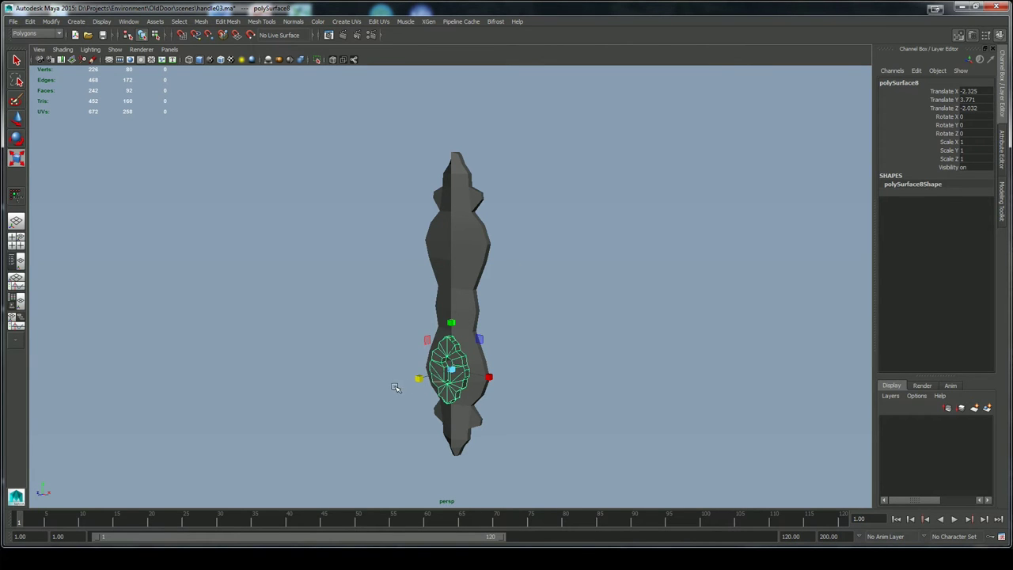
{"action": "left_click", "coordinate": [401, 311]}
{"action": "left_click_drag", "start_coordinate": [418, 379], "coordinate": [355, 399]}
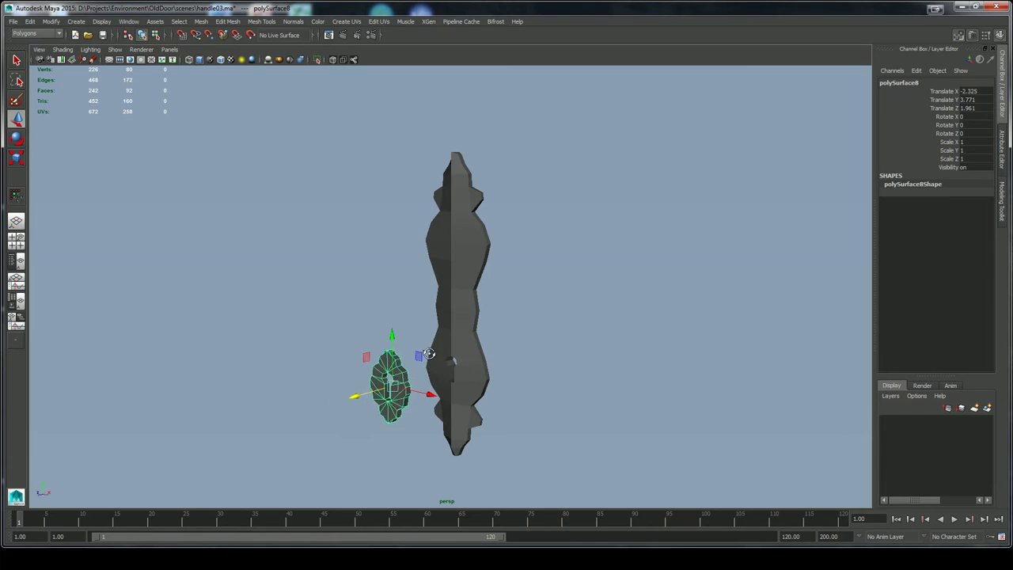
Select all back faces of the keyhole plate from behind and delete them
{"action": "left_click_drag", "start_coordinate": [429, 354], "coordinate": [303, 349], "text": "alt"}
{"action": "right_click_drag", "start_coordinate": [303, 348], "coordinate": [336, 277], "text": "alt"}
{"action": "middle_click_drag", "start_coordinate": [336, 278], "coordinate": [390, 233], "text": "alt"}
{"action": "right_click_drag", "start_coordinate": [390, 233], "coordinate": [526, 337], "text": "alt"}
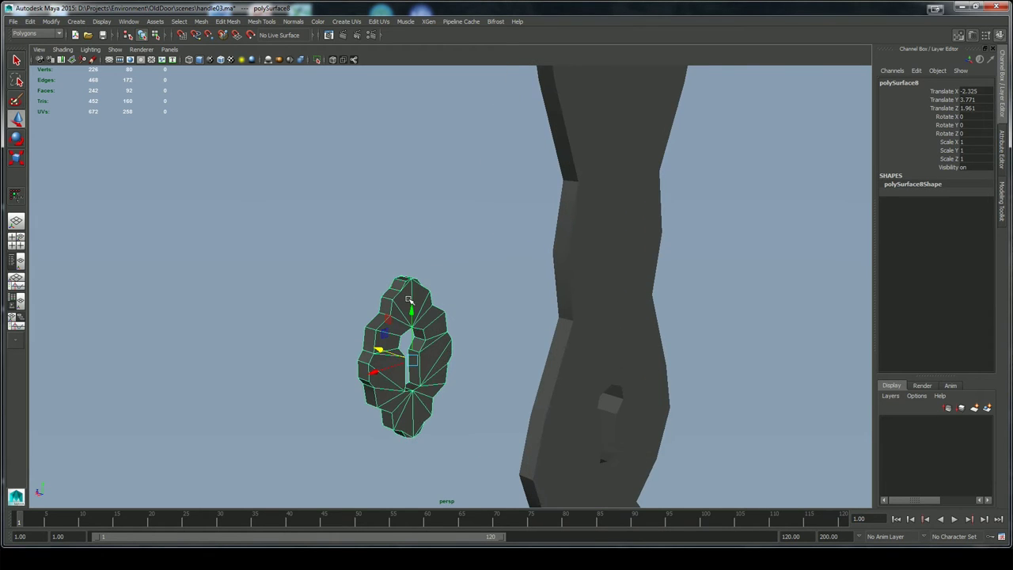
{"action": "right_click_drag", "start_coordinate": [408, 299], "coordinate": [412, 339]}
{"action": "left_click_drag", "start_coordinate": [427, 333], "coordinate": [544, 312], "text": "alt"}
{"action": "middle_click_drag", "start_coordinate": [467, 312], "coordinate": [518, 207], "text": "alt"}
{"action": "left_click_drag", "start_coordinate": [421, 149], "coordinate": [341, 446]}
{"action": "left_click_drag", "start_coordinate": [406, 319], "coordinate": [658, 307], "text": "alt"}
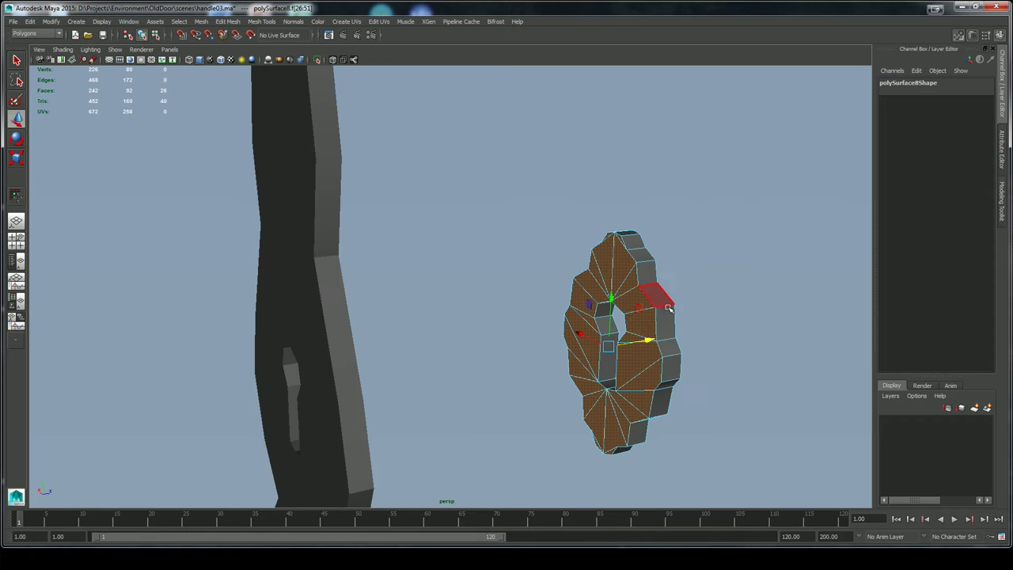
{"action": "right_click", "coordinate": [620, 305]}
{"action": "left_click", "coordinate": [579, 349]}
Move the keyhole plate back onto the backplate at a Translate Z of about -2.29
{"action": "left_click_drag", "start_coordinate": [733, 327], "coordinate": [350, 274], "text": "alt"}
{"action": "scroll", "coordinate": [350, 272], "scroll_direction": "down", "scroll_amount": 5}
{"action": "right_click_drag", "start_coordinate": [360, 274], "coordinate": [402, 259]}
{"action": "left_click_drag", "start_coordinate": [327, 304], "coordinate": [461, 285]}
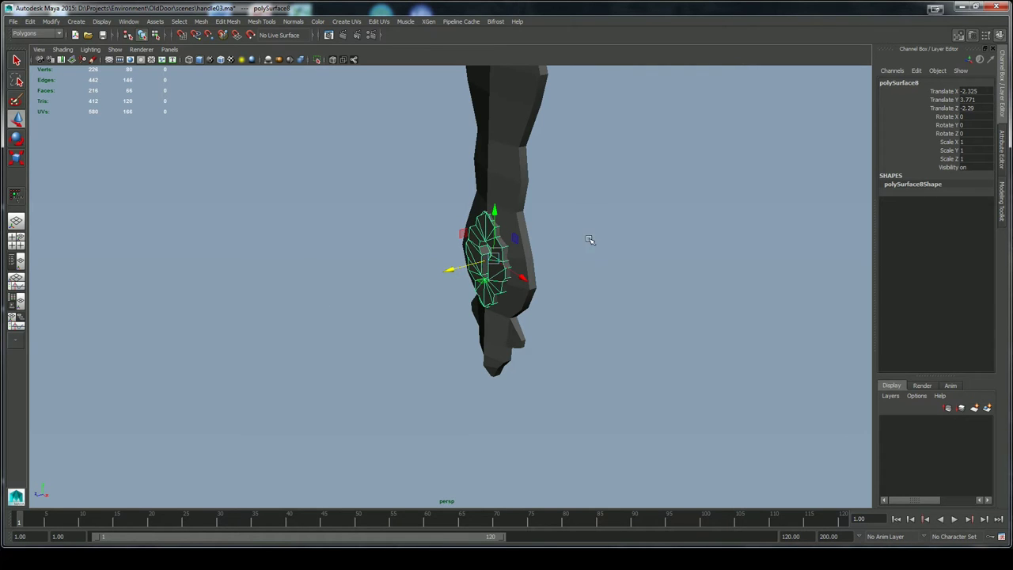
{"action": "left_click_drag", "start_coordinate": [590, 240], "coordinate": [625, 227], "text": "alt"}
{"action": "right_click_drag", "start_coordinate": [625, 227], "coordinate": [520, 230], "text": "alt"}
{"action": "left_click", "coordinate": [521, 230]}
Delete the backplate's hidden back faces, removing unwanted faces from the selection first
{"action": "left_click_drag", "start_coordinate": [521, 229], "coordinate": [346, 259], "text": "alt"}
{"action": "left_click", "coordinate": [484, 197]}
{"action": "right_click_drag", "start_coordinate": [477, 165], "coordinate": [479, 194]}
{"action": "left_click_drag", "start_coordinate": [515, 195], "coordinate": [580, 199], "text": "alt"}
{"action": "left_click_drag", "start_coordinate": [494, 341], "coordinate": [482, 350]}
{"action": "left_click_drag", "start_coordinate": [453, 166], "coordinate": [488, 89], "text": "ctrl"}
{"action": "left_click_drag", "start_coordinate": [556, 219], "coordinate": [473, 211], "text": "alt"}
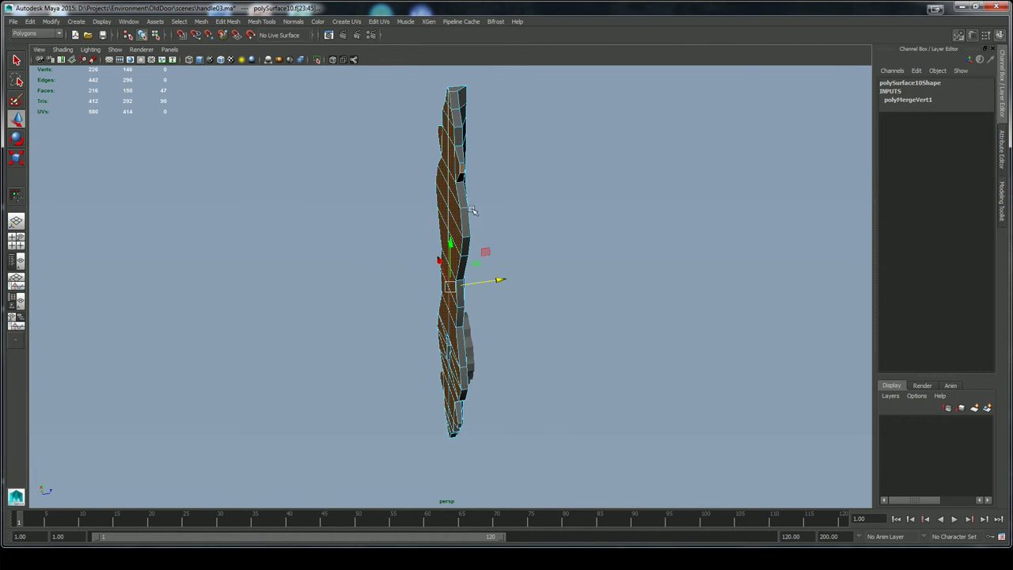
{"action": "left_click_drag", "start_coordinate": [514, 343], "coordinate": [456, 312], "text": "alt"}
{"action": "left_click", "coordinate": [414, 353]}
Soften the edge loop running down the backplate's front centre line and return to object selection
{"action": "left_click_drag", "start_coordinate": [420, 348], "coordinate": [527, 256], "text": "alt"}
{"action": "right_click_drag", "start_coordinate": [448, 233], "coordinate": [507, 194]}
{"action": "right_click_drag", "start_coordinate": [567, 229], "coordinate": [534, 226], "text": "alt"}
{"action": "right_click_drag", "start_coordinate": [452, 196], "coordinate": [452, 171]}
{"action": "key", "text": "q"}
{"action": "left_click", "coordinate": [450, 244]}
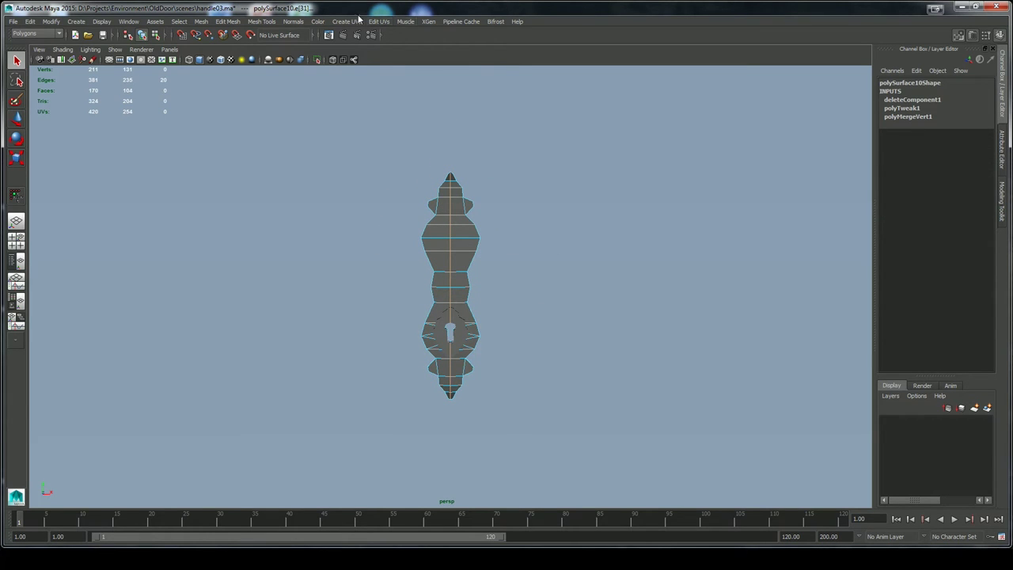
{"action": "left_click", "coordinate": [323, 121]}
{"action": "right_click_drag", "start_coordinate": [449, 250], "coordinate": [501, 229]}
{"action": "left_click", "coordinate": [539, 285]}
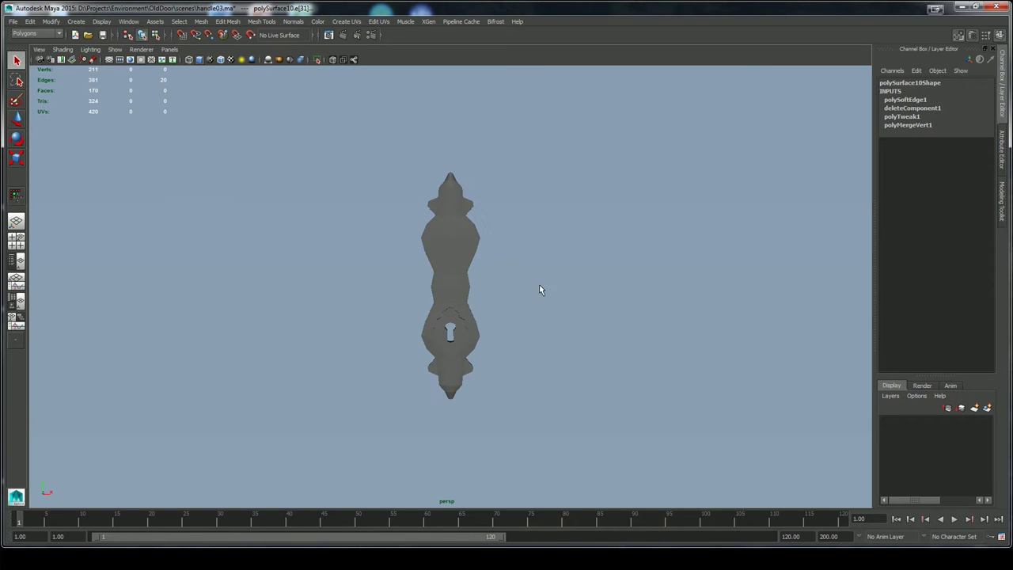
Select every edge of the backplate in edge selection mode
{"action": "left_click_drag", "start_coordinate": [531, 321], "coordinate": [624, 304], "text": "alt"}
{"action": "right_click_drag", "start_coordinate": [615, 267], "coordinate": [549, 262], "text": "alt"}
{"action": "right_click_drag", "start_coordinate": [443, 216], "coordinate": [443, 216]}
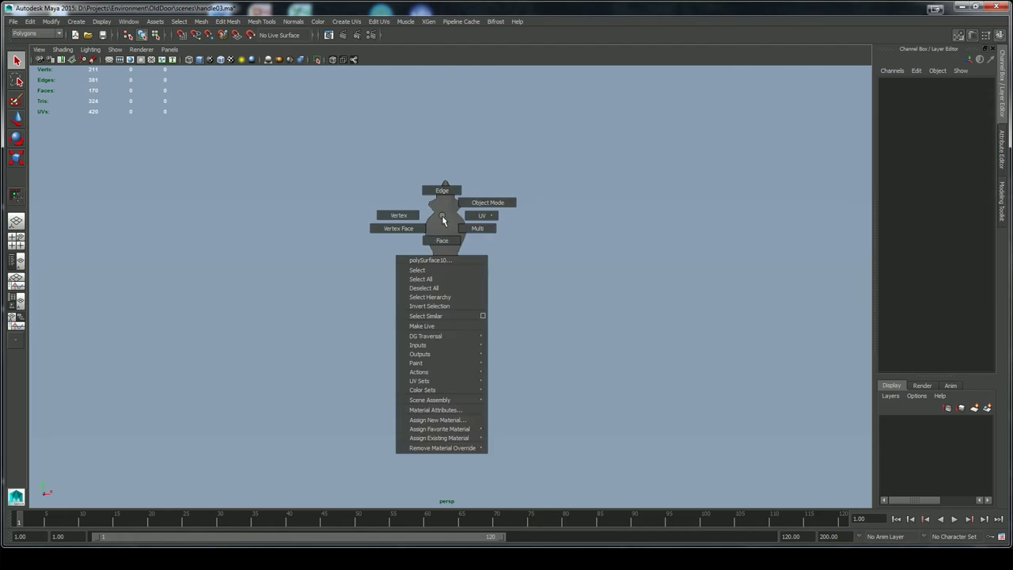
{"action": "left_click", "coordinate": [442, 190]}
{"action": "left_click_drag", "start_coordinate": [412, 392], "coordinate": [414, 392]}
{"action": "left_click_drag", "start_coordinate": [516, 300], "coordinate": [473, 283], "text": "alt"}
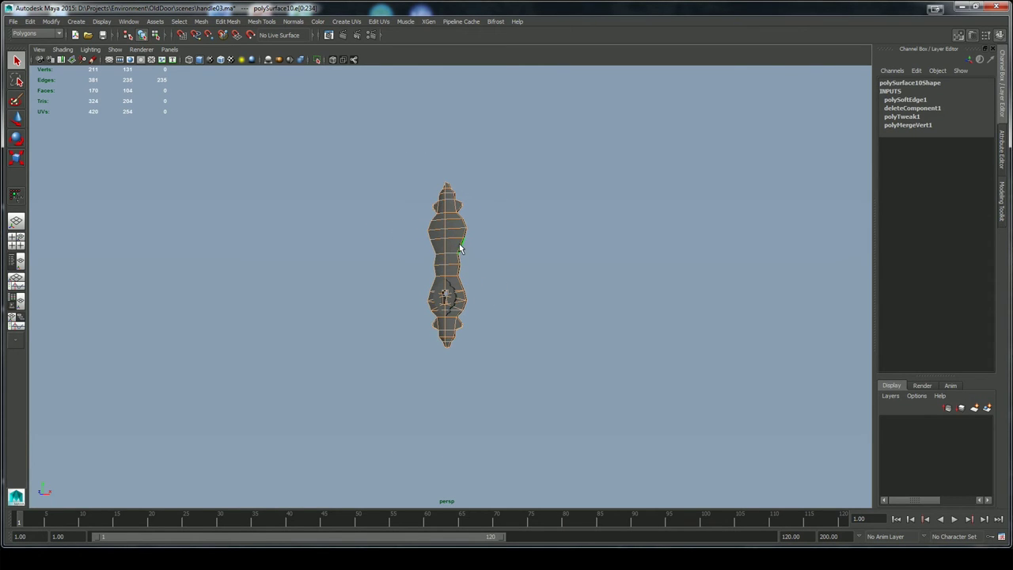
Soften the edges along and crossing the backplate's vertical centre line and clear the selection
{"action": "scroll", "coordinate": [536, 334], "scroll_direction": "up", "scroll_amount": 5}
{"action": "right_click_drag", "start_coordinate": [447, 171], "coordinate": [447, 144]}
{"action": "left_click_drag", "start_coordinate": [446, 92], "coordinate": [440, 393]}
{"action": "left_click_drag", "start_coordinate": [444, 294], "coordinate": [529, 271], "text": "alt"}
{"action": "scroll", "coordinate": [517, 287], "scroll_direction": "up", "scroll_amount": 5}
{"action": "left_click", "coordinate": [330, 113]}
{"action": "scroll", "coordinate": [515, 273], "scroll_direction": "down", "scroll_amount": 4}
Soften the three vertical edges between the lower side lobes, the matching three between the upper lobes, and a horizontal edge on the upper body
{"action": "right_click_drag", "start_coordinate": [440, 336], "coordinate": [441, 310]}
{"action": "left_click", "coordinate": [417, 340]}
{"action": "left_click", "coordinate": [437, 339], "text": "shift"}
{"action": "left_click", "coordinate": [458, 340], "text": "shift"}
{"action": "left_click", "coordinate": [416, 85]}
{"action": "left_click", "coordinate": [437, 85], "text": "shift"}
{"action": "left_click", "coordinate": [458, 84], "text": "shift"}
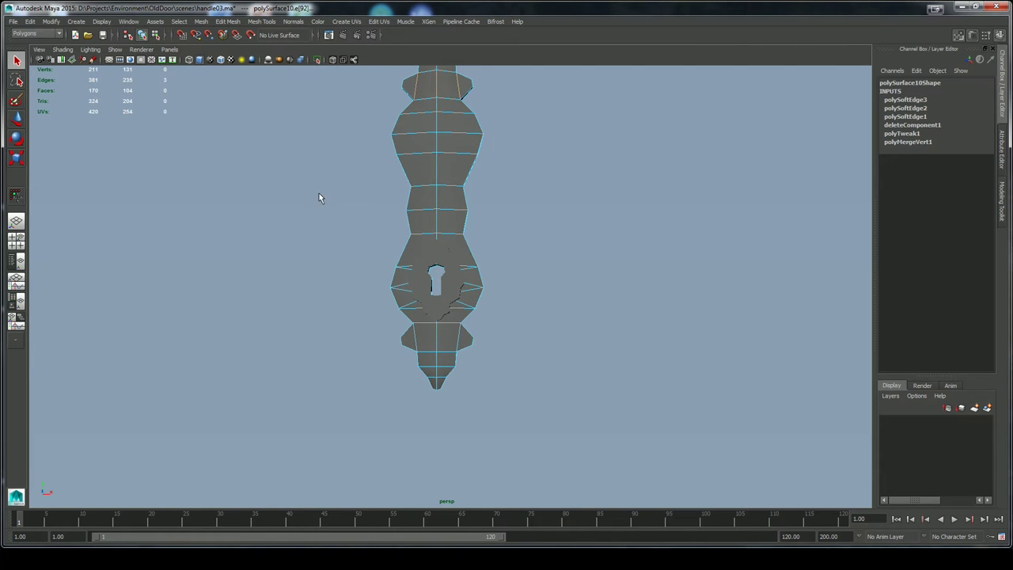
{"action": "left_click", "coordinate": [415, 153]}
{"action": "key", "text": "g"}
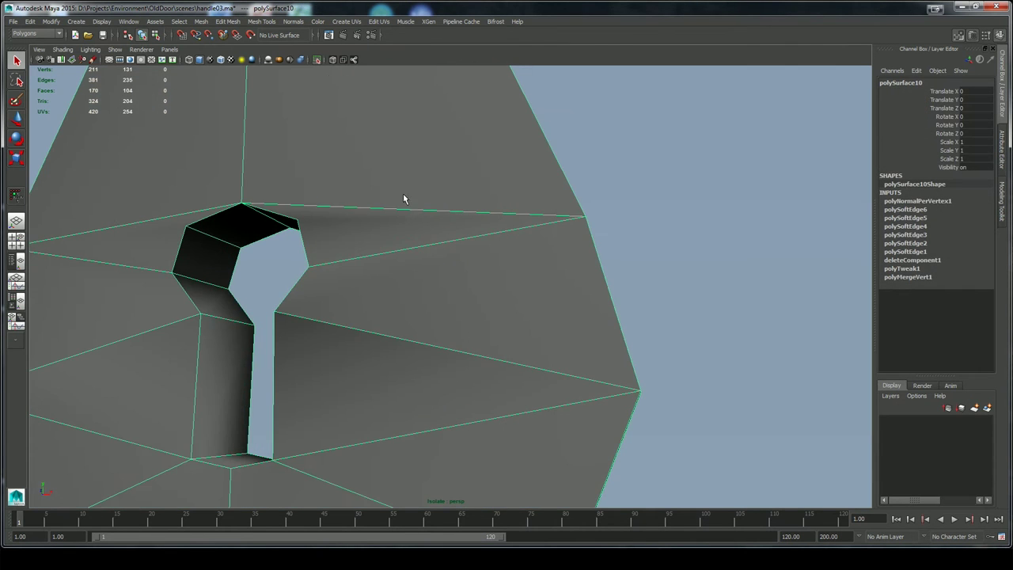
Select the edges surrounding the backplate's keyhole, soften them and set their normals to face
{"action": "right_click_drag", "start_coordinate": [498, 237], "coordinate": [279, 181], "text": "alt"}
{"action": "middle_click_drag", "start_coordinate": [425, 228], "coordinate": [497, 230], "text": "alt"}
{"action": "mouse_move", "coordinate": [497, 229]}
{"action": "left_mouse_down", "text": "alt"}
{"action": "mouse_move", "coordinate": [558, 220]}
{"action": "mouse_move", "coordinate": [486, 236]}
{"action": "left_mouse_up", "text": "alt"}
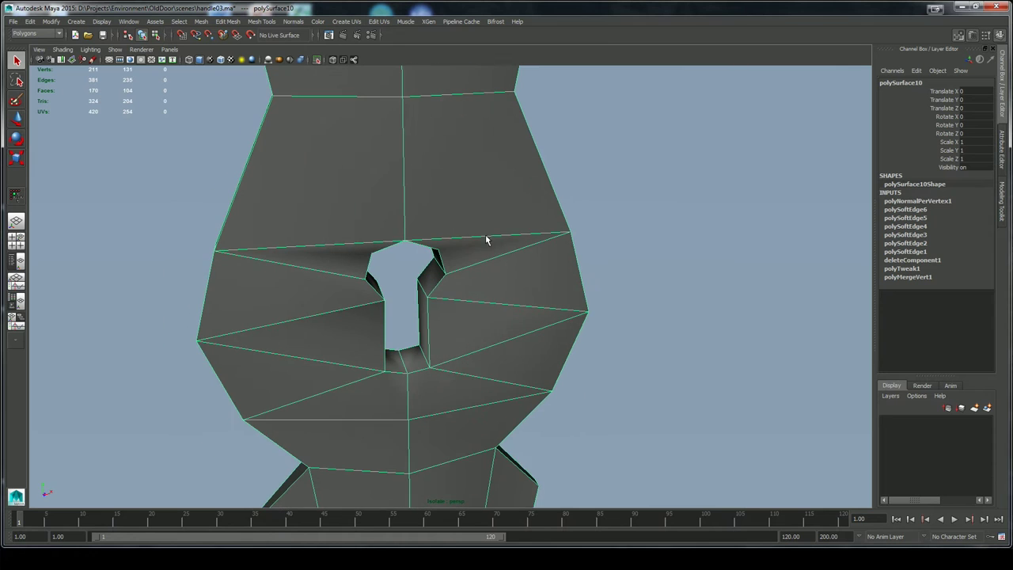
{"action": "right_click_drag", "start_coordinate": [485, 232], "coordinate": [486, 203]}
{"action": "left_click_drag", "start_coordinate": [327, 226], "coordinate": [375, 274]}
{"action": "left_click_drag", "start_coordinate": [460, 332], "coordinate": [463, 391]}
{"action": "left_click", "coordinate": [293, 23]}
{"action": "left_click", "coordinate": [316, 121]}
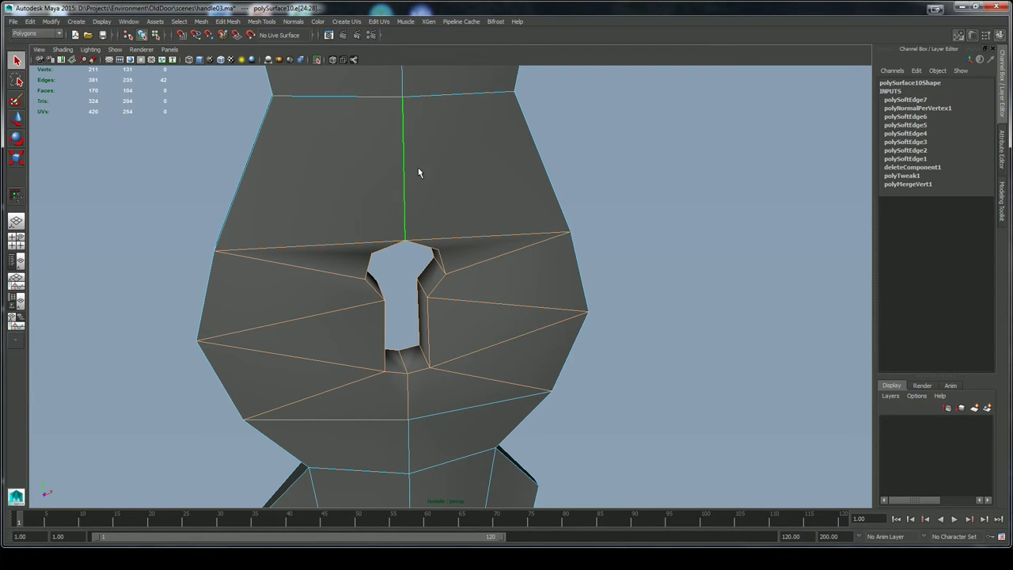
{"action": "left_click", "coordinate": [294, 23]}
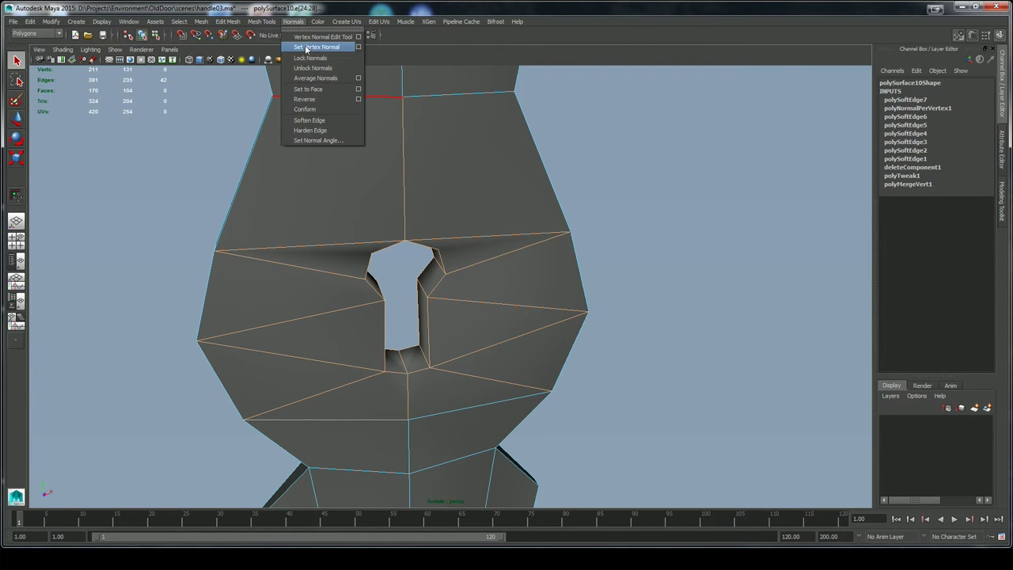
{"action": "left_click", "coordinate": [312, 89]}
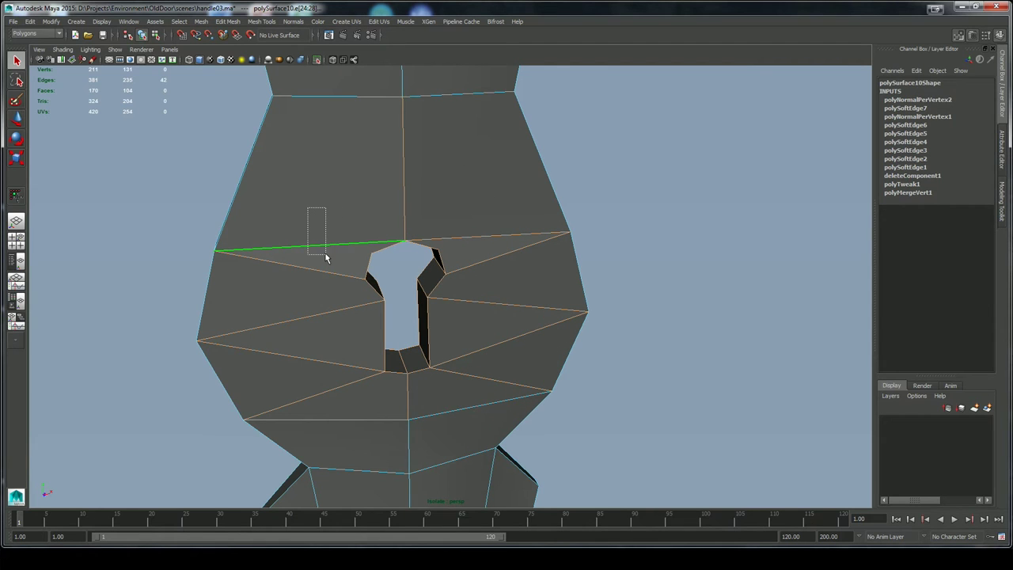
Soften only the edges radiating from both sides of the keyhole across the backplate front, and return to object selection
{"action": "left_click_drag", "start_coordinate": [335, 415], "coordinate": [335, 411]}
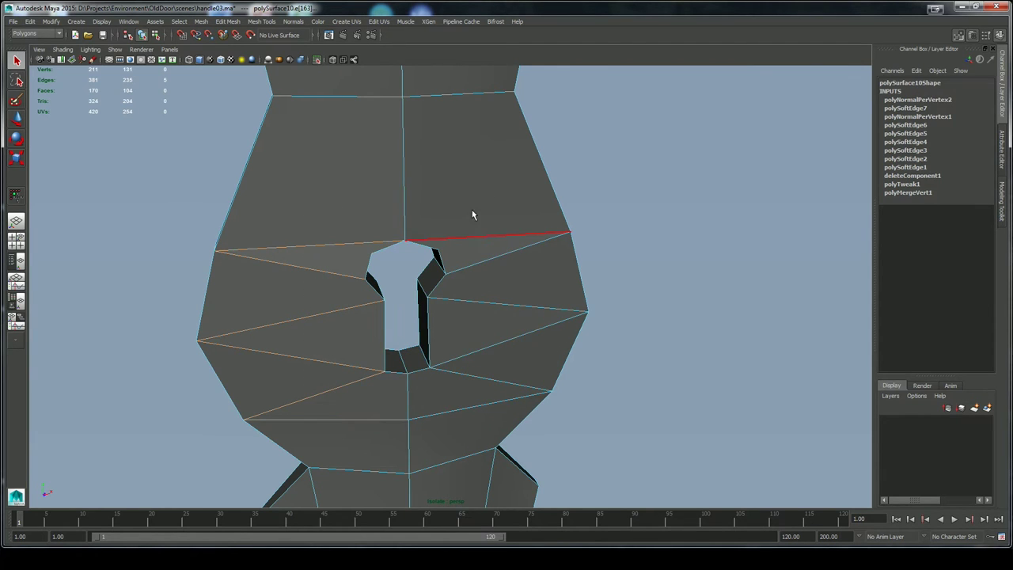
{"action": "left_click_drag", "start_coordinate": [487, 400], "coordinate": [488, 399], "text": "shift"}
{"action": "left_click", "coordinate": [294, 21]}
{"action": "left_click", "coordinate": [313, 116]}
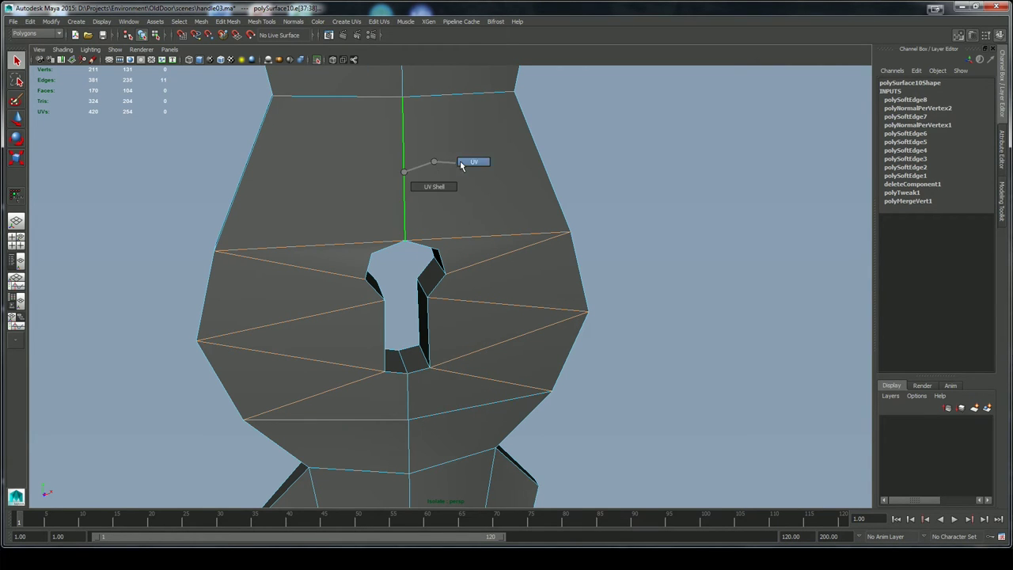
{"action": "right_click_drag", "start_coordinate": [445, 129], "coordinate": [466, 125]}
{"action": "left_click", "coordinate": [585, 144]}
Soften the centre line above and below the keyhole and the cross edges at its upper and lower ends, and return to object selection
{"action": "scroll", "coordinate": [621, 167], "scroll_direction": "down", "scroll_amount": 3}
{"action": "left_click_drag", "start_coordinate": [604, 195], "coordinate": [546, 205], "text": "alt"}
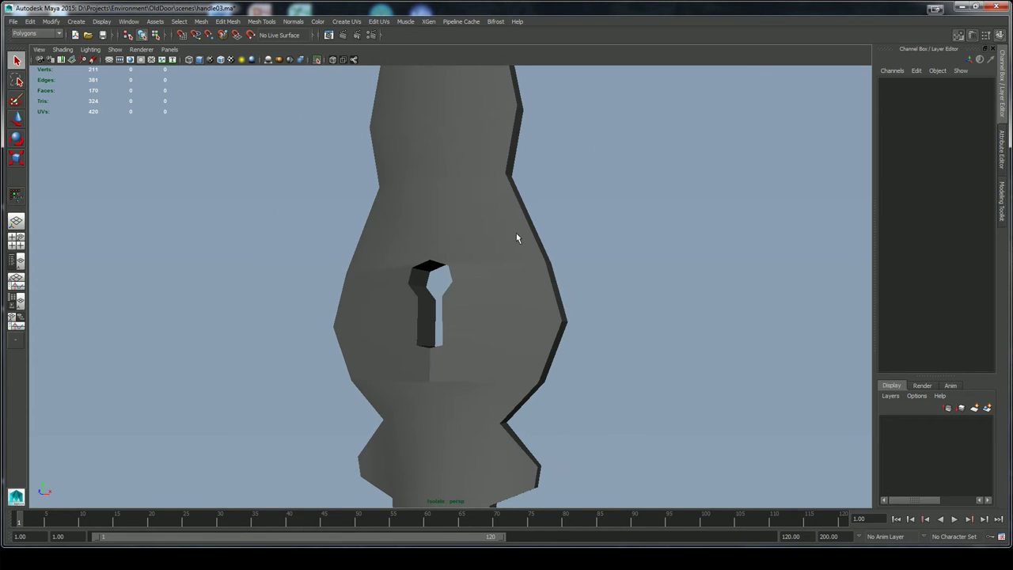
{"action": "right_click_drag", "start_coordinate": [436, 368], "coordinate": [428, 325]}
{"action": "left_click", "coordinate": [430, 388]}
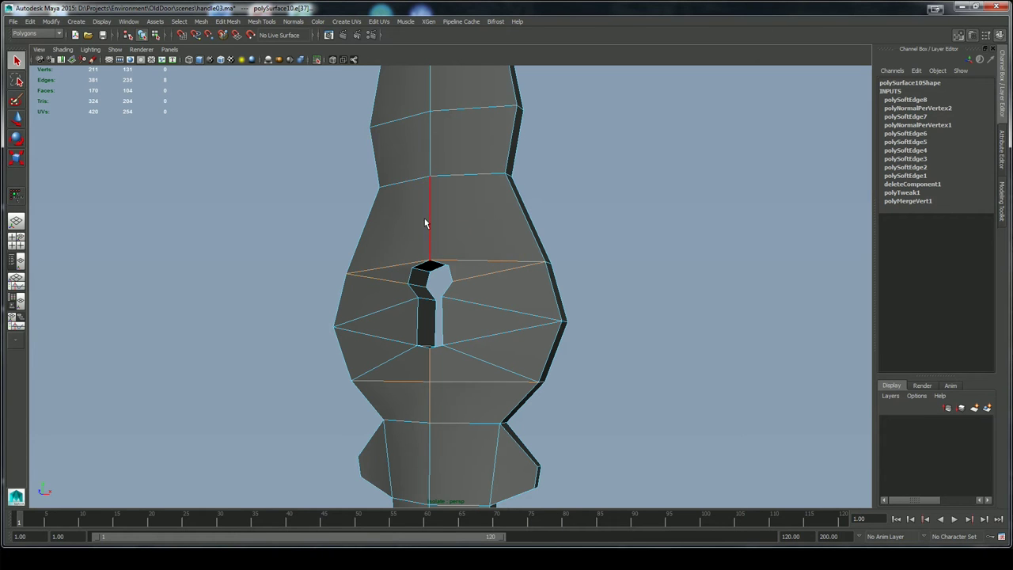
{"action": "left_click", "coordinate": [292, 23]}
{"action": "left_click", "coordinate": [300, 121]}
{"action": "right_click_drag", "start_coordinate": [491, 212], "coordinate": [525, 195]}
Select the front centre vertex at the backplate's upper tip and nudge it slightly outward along the depth axis
{"action": "right_click_drag", "start_coordinate": [646, 285], "coordinate": [388, 191], "text": "alt"}
{"action": "left_click_drag", "start_coordinate": [506, 285], "coordinate": [582, 274], "text": "alt"}
{"action": "right_click_drag", "start_coordinate": [582, 274], "coordinate": [467, 210], "text": "alt"}
{"action": "left_click_drag", "start_coordinate": [556, 291], "coordinate": [480, 283], "text": "alt"}
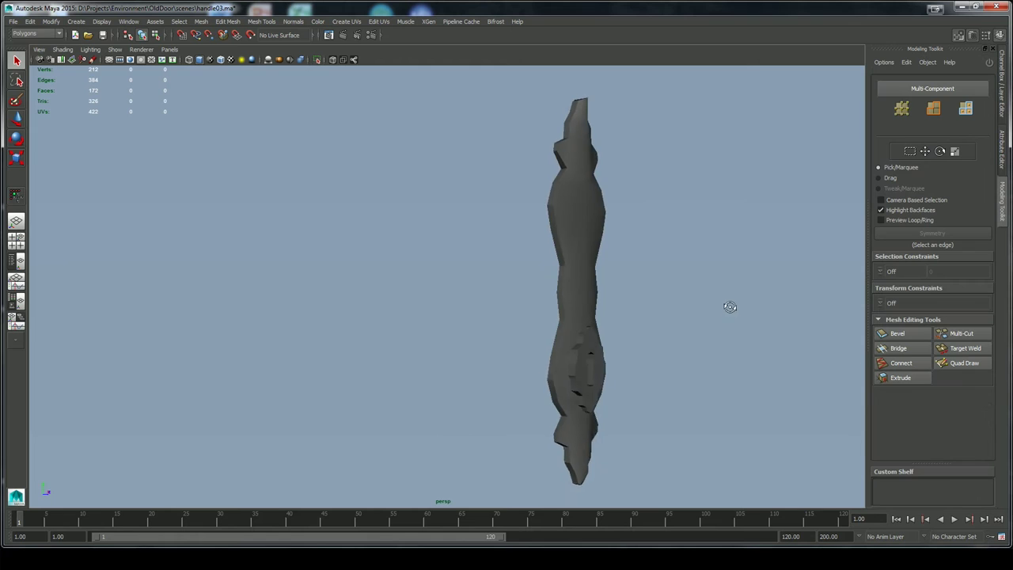
{"action": "left_click_drag", "start_coordinate": [730, 308], "coordinate": [608, 319], "text": "alt"}
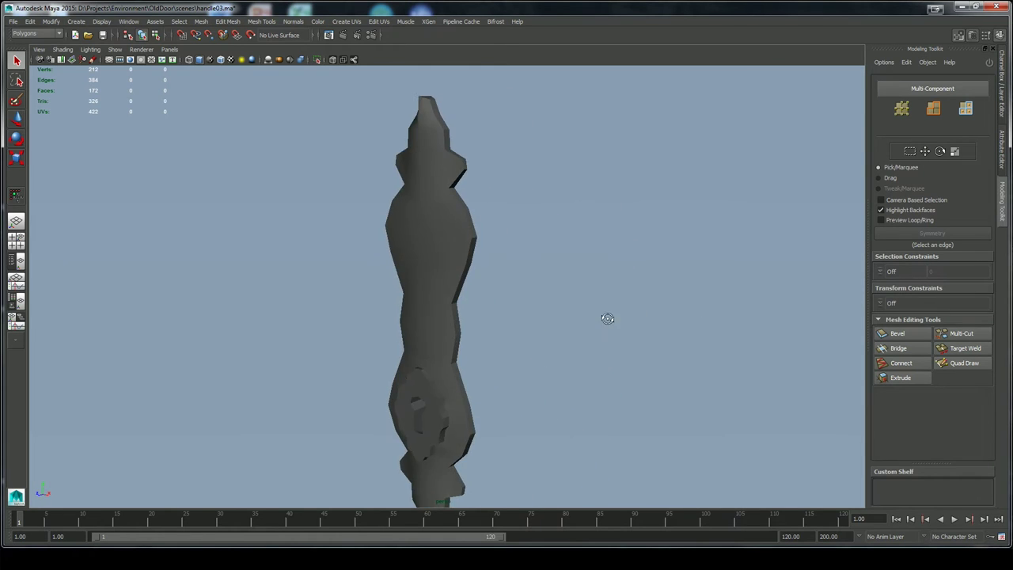
{"action": "middle_click_drag", "start_coordinate": [573, 174], "coordinate": [581, 290], "text": "alt"}
{"action": "scroll", "coordinate": [581, 290], "scroll_direction": "up", "scroll_amount": 4}
{"action": "left_click_drag", "start_coordinate": [577, 286], "coordinate": [642, 277], "text": "alt"}
{"action": "left_click", "coordinate": [569, 274]}
{"action": "left_click_drag", "start_coordinate": [654, 241], "coordinate": [523, 270], "text": "alt"}
{"action": "right_click_drag", "start_coordinate": [381, 322], "coordinate": [347, 319]}
{"action": "left_click", "coordinate": [370, 277]}
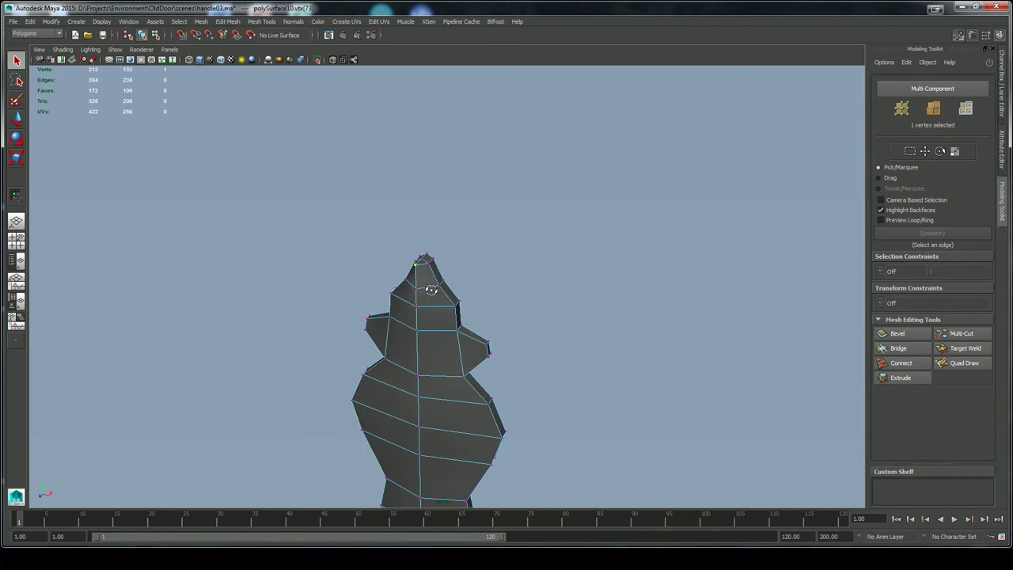
{"action": "key", "text": "w"}
{"action": "left_click_drag", "start_coordinate": [515, 262], "coordinate": [446, 290], "text": "alt"}
{"action": "left_click_drag", "start_coordinate": [277, 375], "coordinate": [274, 377]}
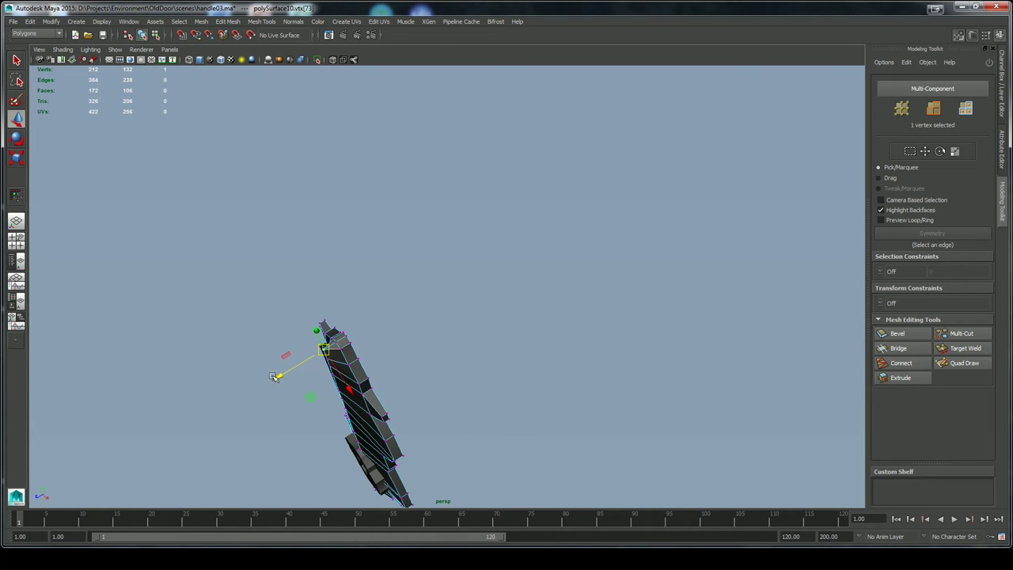
{"action": "left_click_drag", "start_coordinate": [303, 409], "coordinate": [317, 392], "text": "alt"}
Target-weld the extra vertex at the backplate's upper tip to its neighbour and return to object selection
{"action": "left_click", "coordinate": [952, 349]}
{"action": "right_click_drag", "start_coordinate": [269, 342], "coordinate": [436, 423], "text": "alt"}
{"action": "middle_click_drag", "start_coordinate": [436, 423], "coordinate": [667, 429], "text": "alt"}
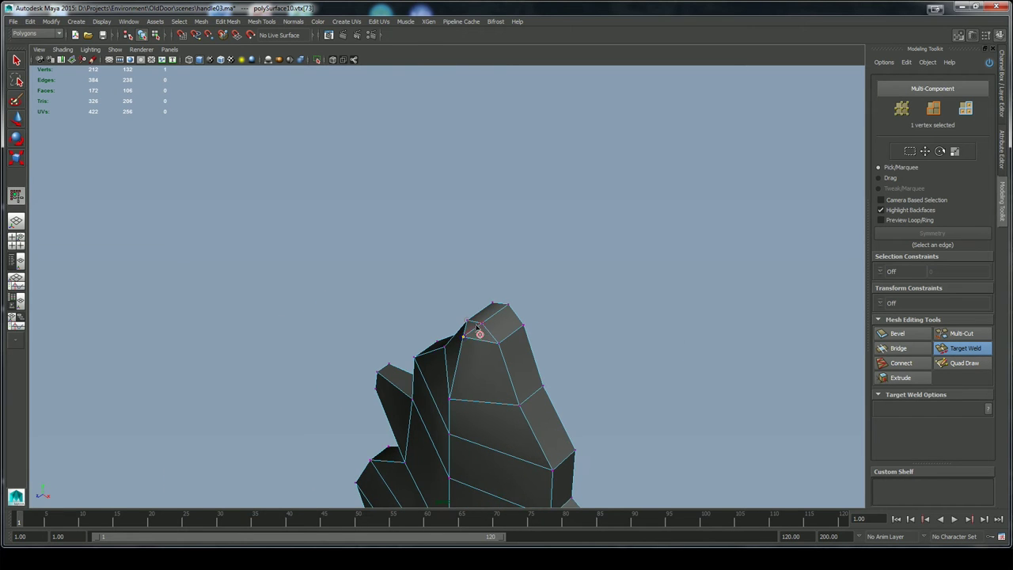
{"action": "left_click_drag", "start_coordinate": [477, 326], "coordinate": [481, 323]}
{"action": "left_click_drag", "start_coordinate": [604, 342], "coordinate": [653, 302], "text": "alt"}
{"action": "right_click_drag", "start_coordinate": [653, 301], "coordinate": [595, 301], "text": "alt"}
{"action": "left_click_drag", "start_coordinate": [594, 300], "coordinate": [568, 293], "text": "alt"}
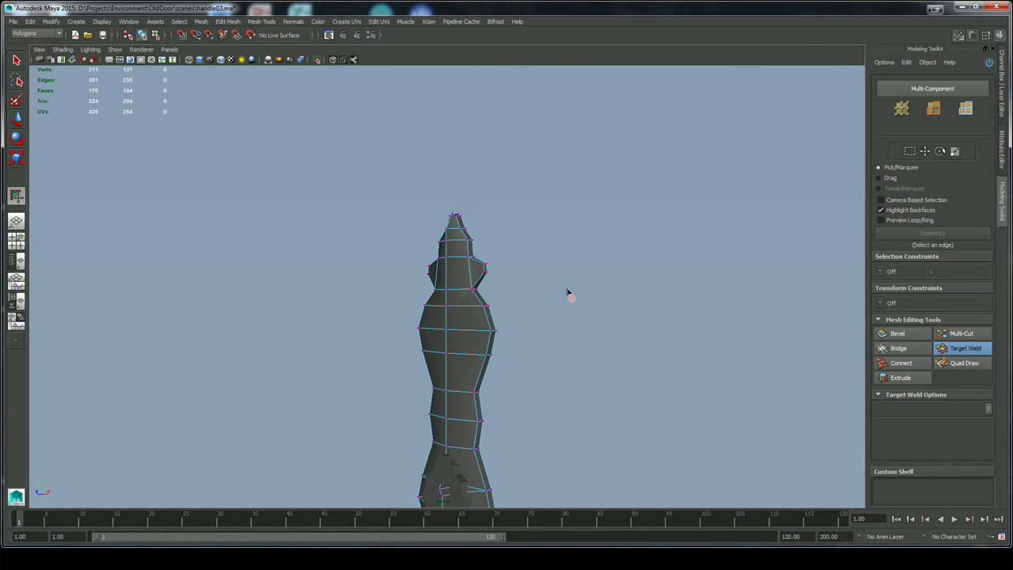
{"action": "key", "text": "q"}
{"action": "right_click_drag", "start_coordinate": [457, 296], "coordinate": [493, 278]}
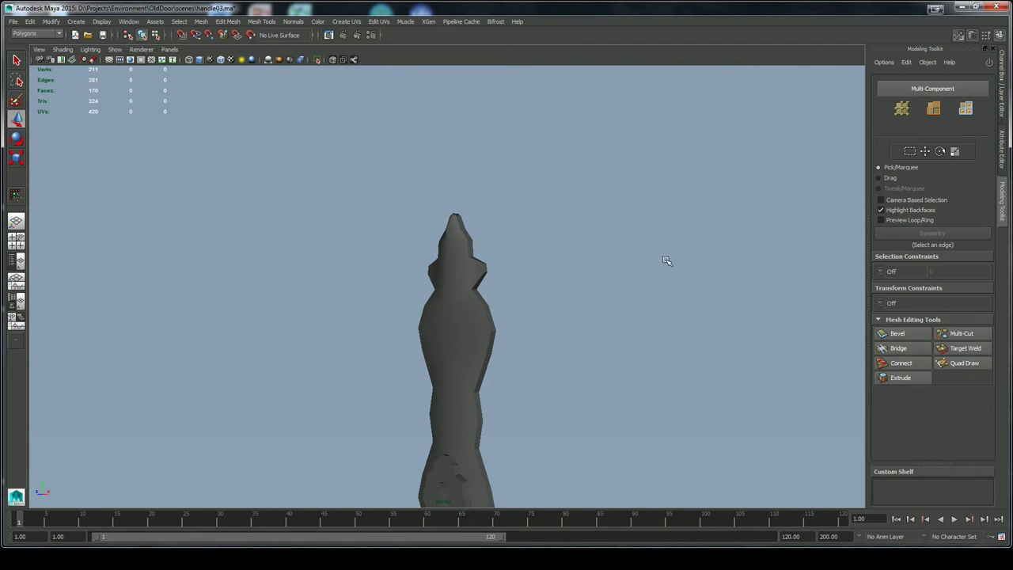
Open the Hypershade and create a new Lambert material, arranging its node and the window to leave working room
{"action": "right_click_drag", "start_coordinate": [667, 261], "coordinate": [529, 238], "text": "alt"}
{"action": "left_click_drag", "start_coordinate": [529, 237], "coordinate": [604, 267], "text": "alt"}
{"action": "middle_click_drag", "start_coordinate": [604, 267], "coordinate": [561, 240], "text": "alt"}
{"action": "left_click_drag", "start_coordinate": [561, 239], "coordinate": [557, 222], "text": "alt"}
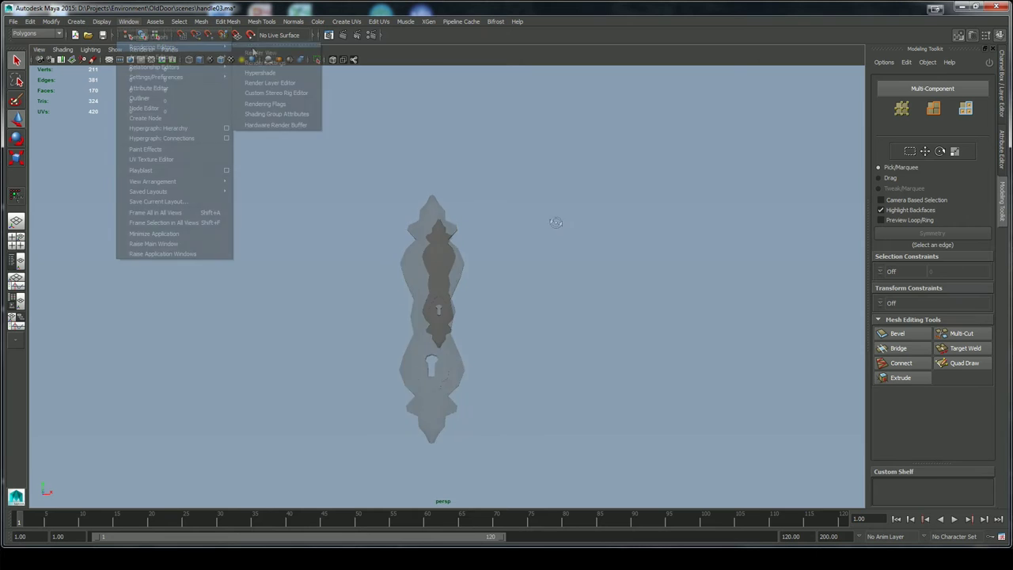
{"action": "left_click", "coordinate": [264, 73]}
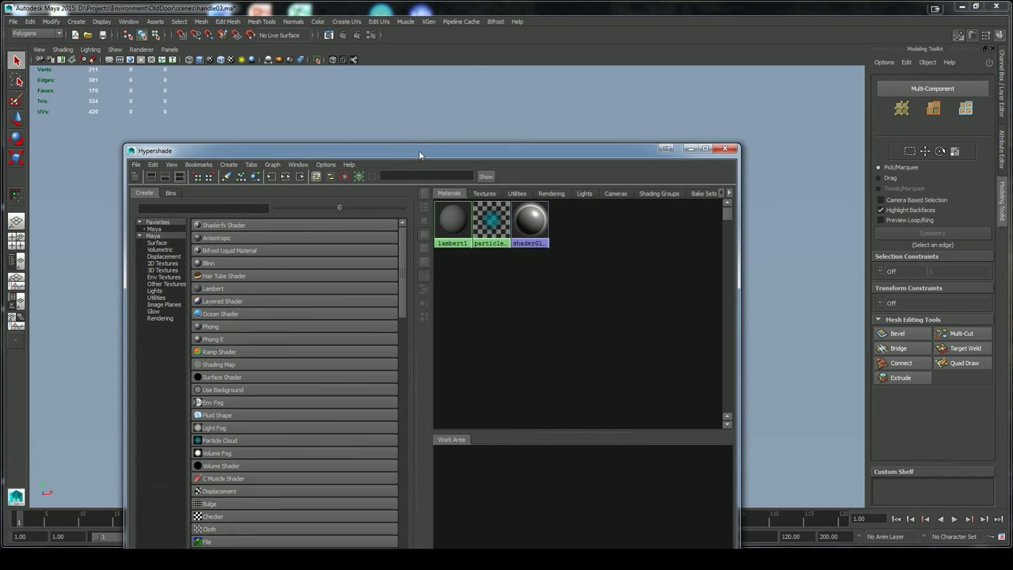
{"action": "left_click", "coordinate": [223, 289]}
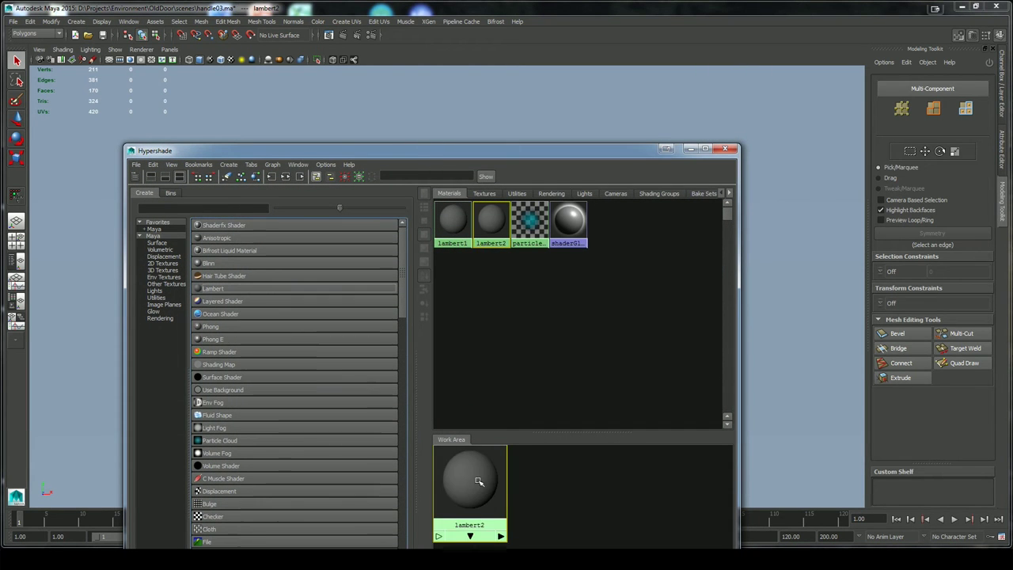
{"action": "left_click_drag", "start_coordinate": [452, 480], "coordinate": [617, 497]}
{"action": "left_click_drag", "start_coordinate": [536, 152], "coordinate": [484, 252]}
{"action": "left_click_drag", "start_coordinate": [485, 260], "coordinate": [481, 74]}
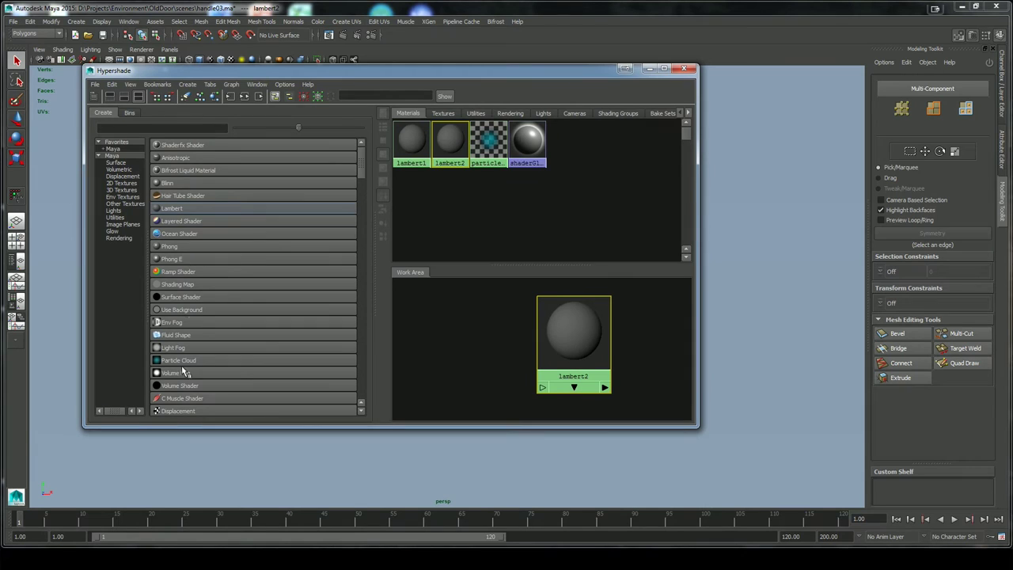
Create a File texture node and connect it to the colour of lambert2
{"action": "left_click_drag", "start_coordinate": [361, 154], "coordinate": [364, 173]}
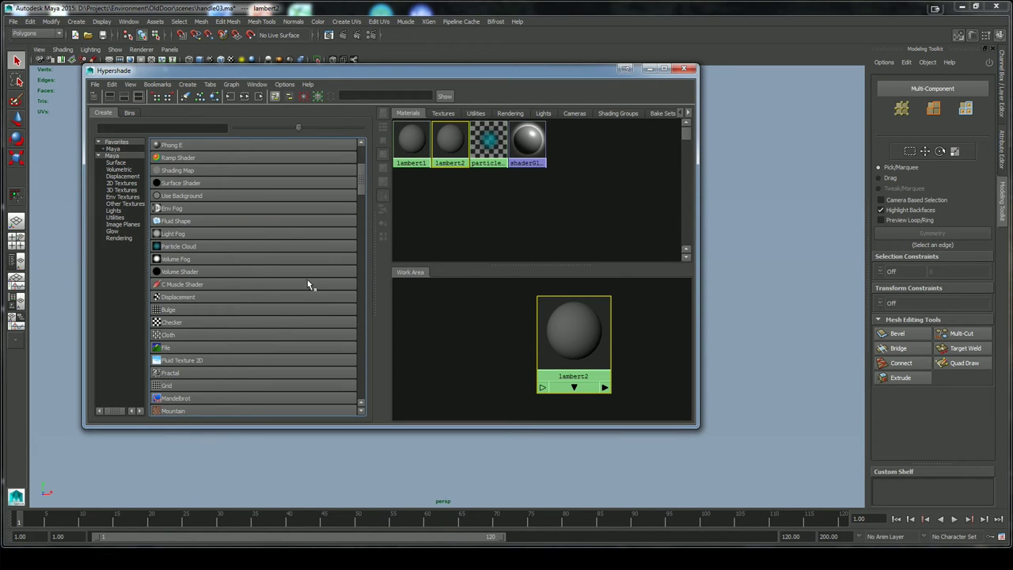
{"action": "left_click", "coordinate": [226, 347]}
{"action": "middle_click_drag", "start_coordinate": [430, 324], "coordinate": [576, 332]}
{"action": "left_click", "coordinate": [590, 363]}
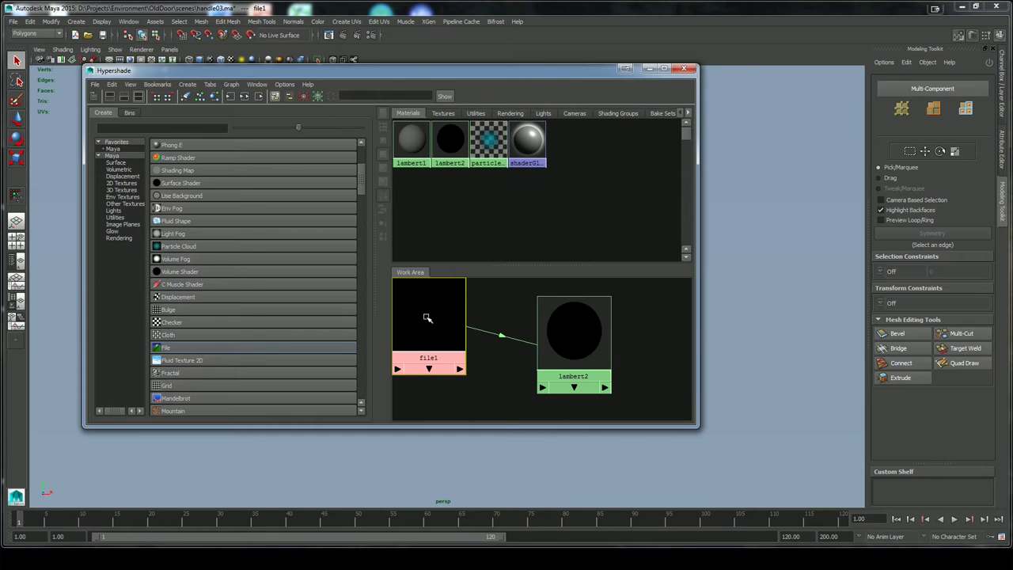
Load checker_512.gif from the sourceimages folder as the file texture's image
{"action": "double_click", "coordinate": [425, 316]}
{"action": "left_click", "coordinate": [976, 230]}
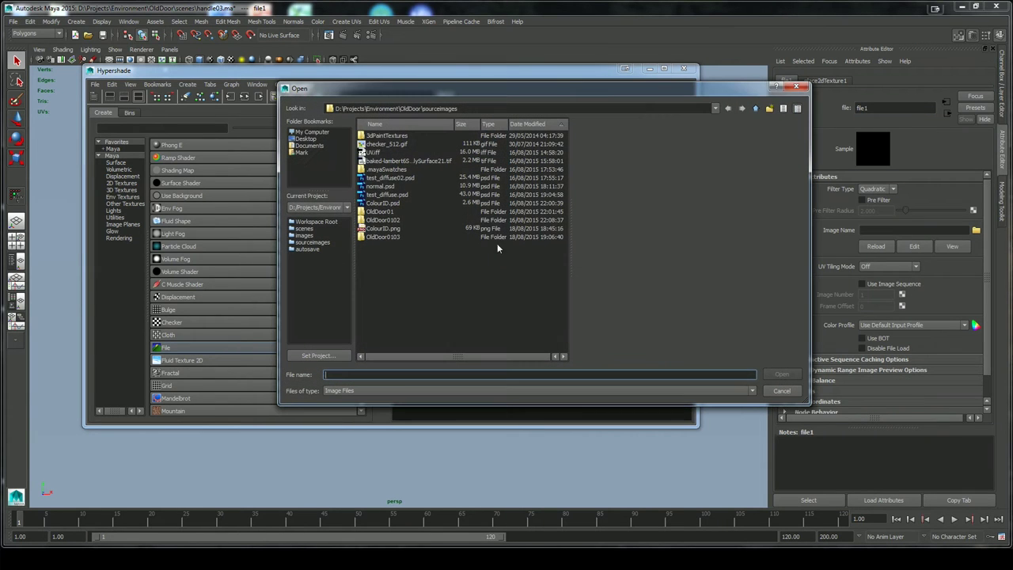
{"action": "left_click", "coordinate": [378, 146]}
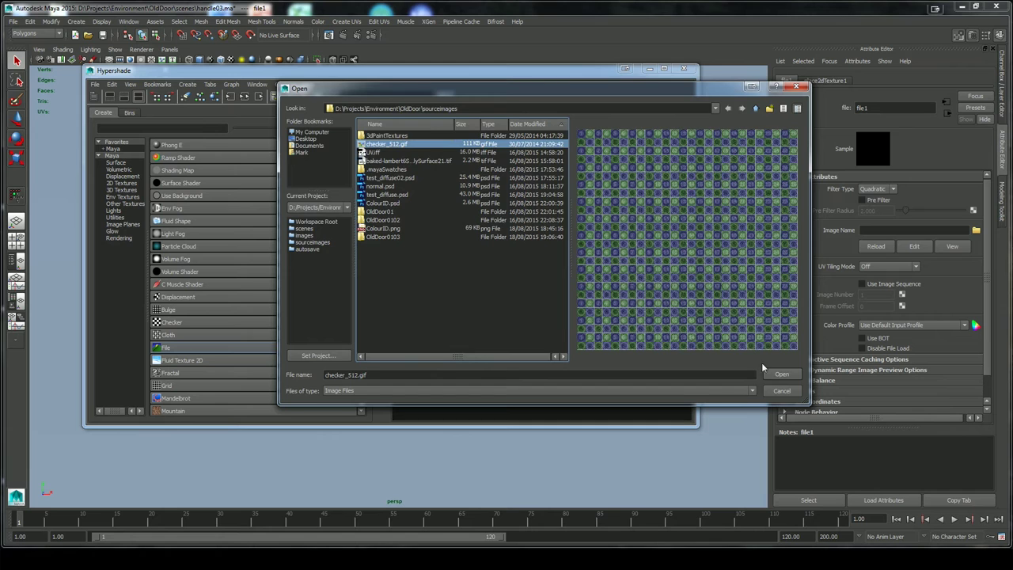
{"action": "left_click", "coordinate": [780, 375]}
Turn on textured display, assign the lambert2 checker material to the backplate, and close the Hypershade
{"action": "left_click_drag", "start_coordinate": [481, 79], "coordinate": [252, 77]}
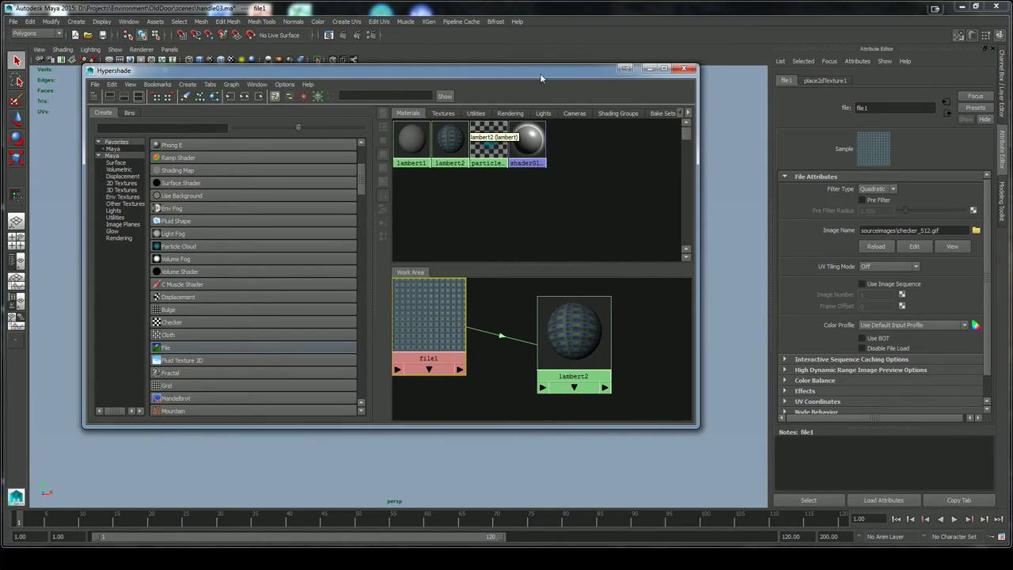
{"action": "left_click_drag", "start_coordinate": [540, 76], "coordinate": [150, 68]}
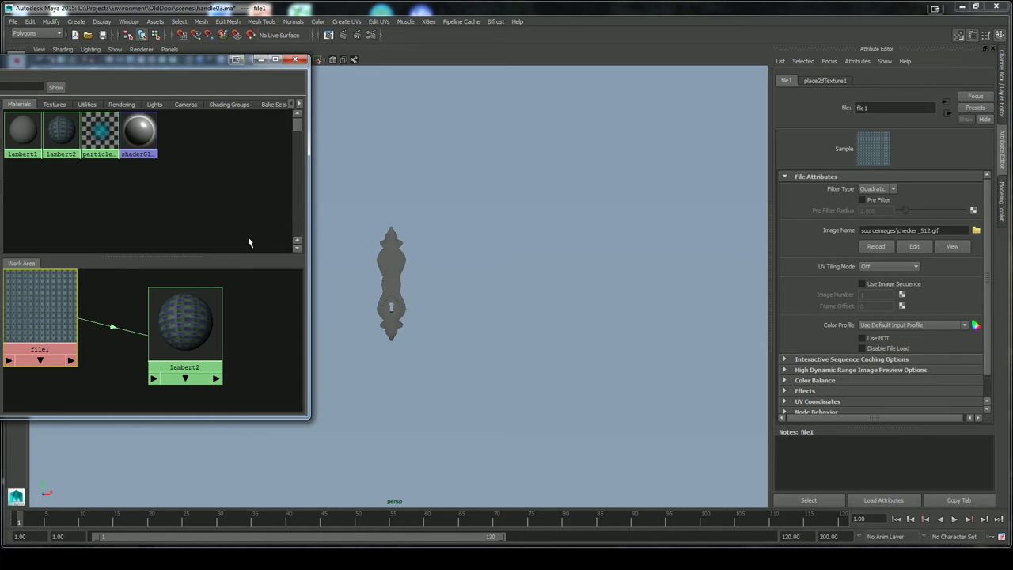
{"action": "left_click_drag", "start_coordinate": [184, 67], "coordinate": [183, 85]}
{"action": "left_click", "coordinate": [232, 60]}
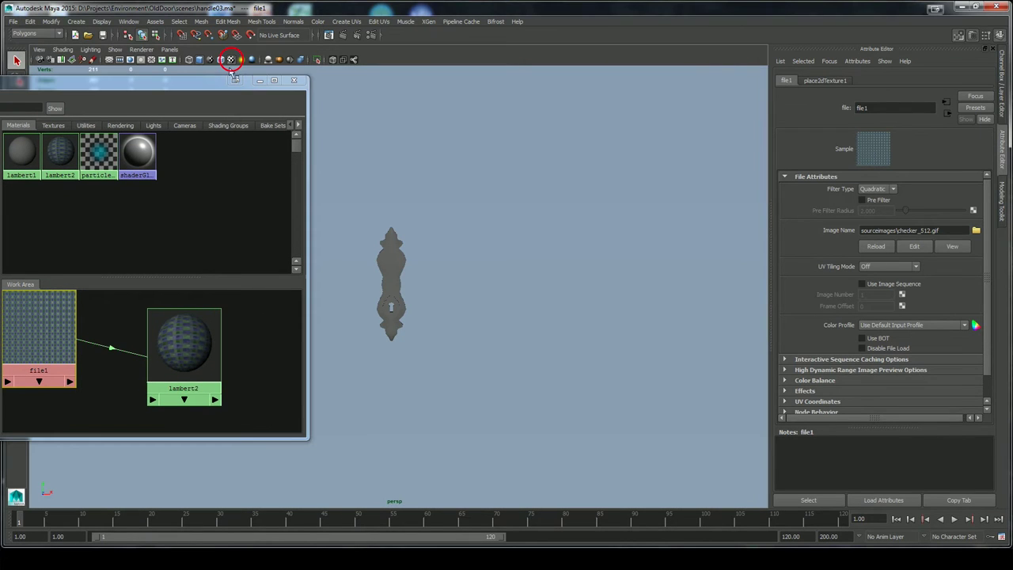
{"action": "middle_click_drag", "start_coordinate": [199, 327], "coordinate": [384, 313]}
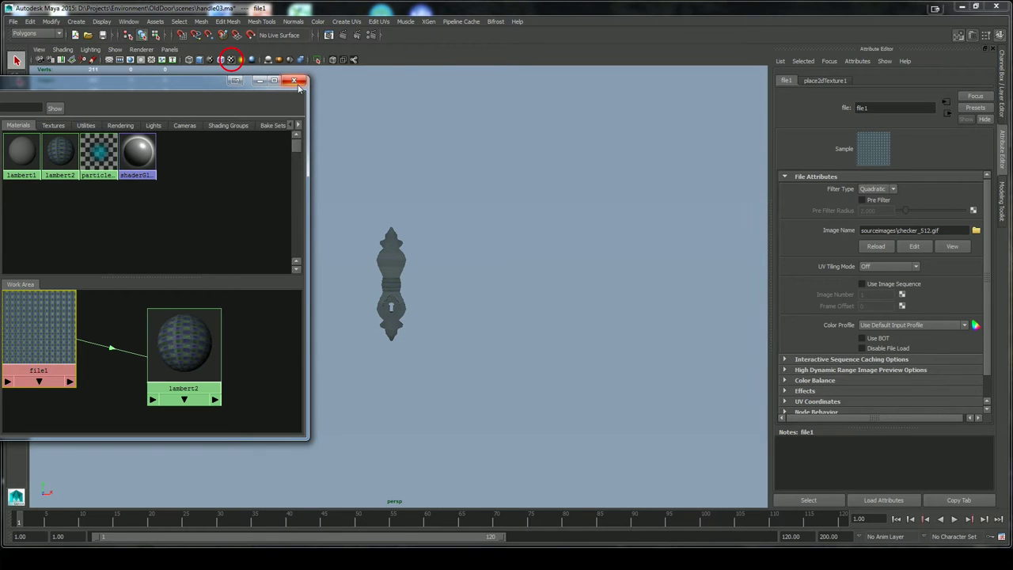
{"action": "left_click", "coordinate": [296, 83]}
Select the backplate and the keyhole plate together and combine them into one mesh
{"action": "mouse_move", "coordinate": [445, 291]}
{"action": "middle_mouse_down", "text": "alt"}
{"action": "mouse_move", "coordinate": [485, 326]}
{"action": "mouse_move", "coordinate": [447, 284]}
{"action": "middle_mouse_up", "text": "alt"}
{"action": "right_click_drag", "start_coordinate": [437, 259], "coordinate": [582, 400], "text": "alt"}
{"action": "left_click_drag", "start_coordinate": [474, 289], "coordinate": [413, 351]}
{"action": "left_click_drag", "start_coordinate": [303, 254], "coordinate": [267, 240], "text": "alt"}
{"action": "right_click_drag", "start_coordinate": [267, 240], "coordinate": [348, 285], "text": "alt"}
{"action": "left_click_drag", "start_coordinate": [348, 285], "coordinate": [376, 294], "text": "alt"}
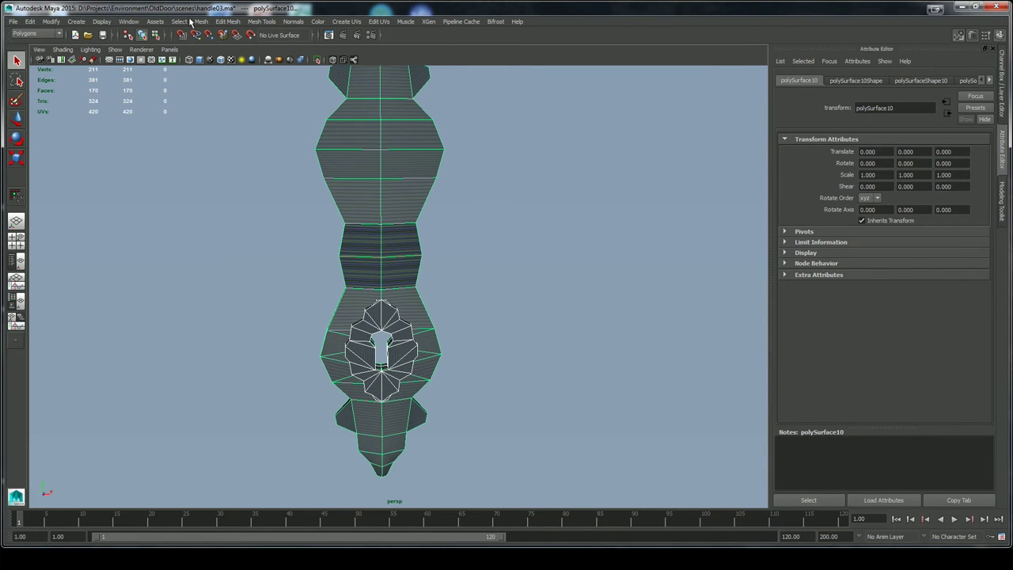
{"action": "left_click", "coordinate": [203, 23]}
{"action": "left_click", "coordinate": [212, 53]}
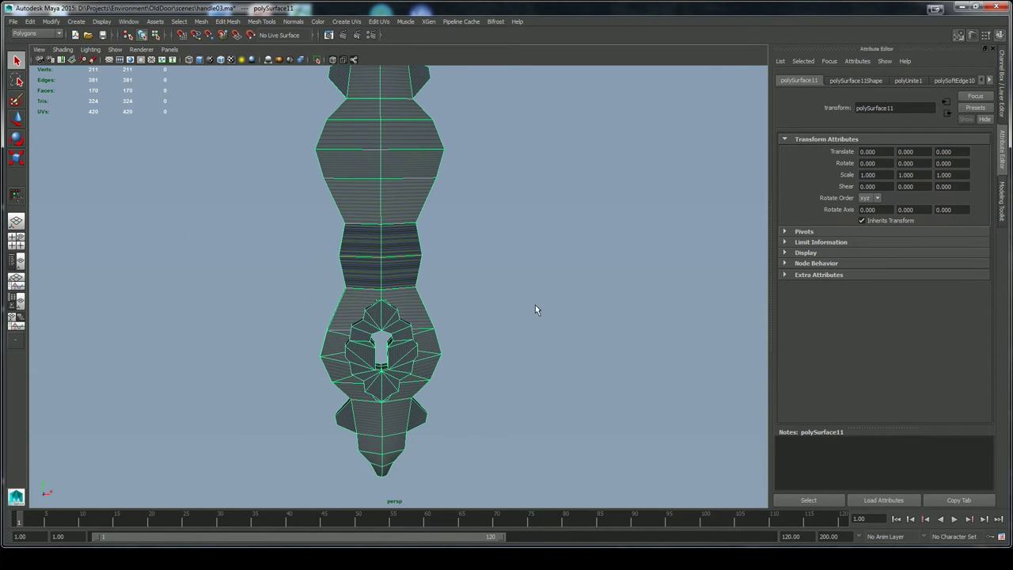
Delete all construction history from the combined backplate mesh
{"action": "middle_click_drag", "start_coordinate": [515, 246], "coordinate": [536, 287], "text": "alt"}
{"action": "right_click_drag", "start_coordinate": [536, 288], "coordinate": [483, 252], "text": "alt"}
{"action": "left_click", "coordinate": [1003, 103]}
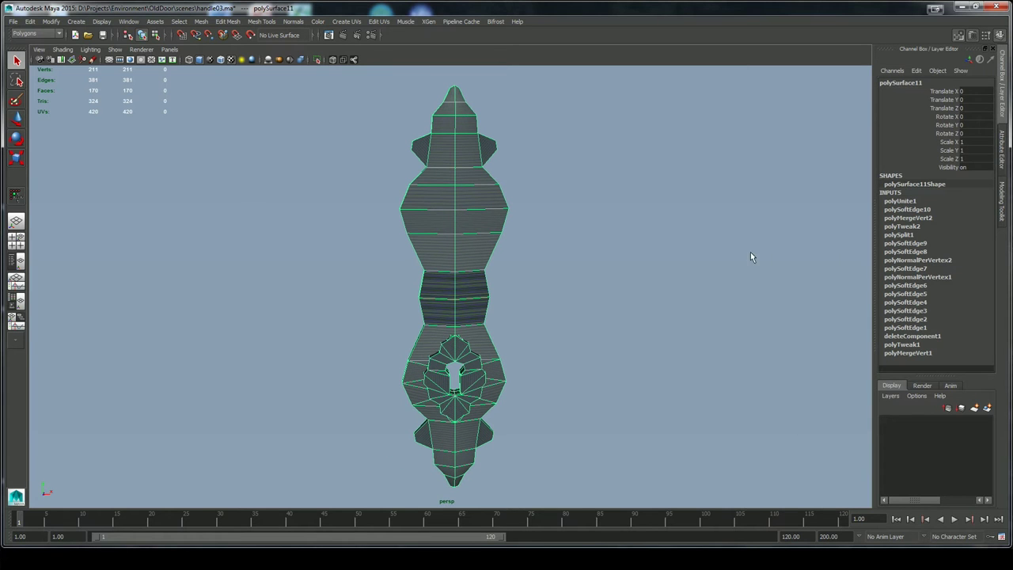
{"action": "left_click", "coordinate": [29, 22]}
{"action": "mouse_move", "coordinate": [119, 126]}
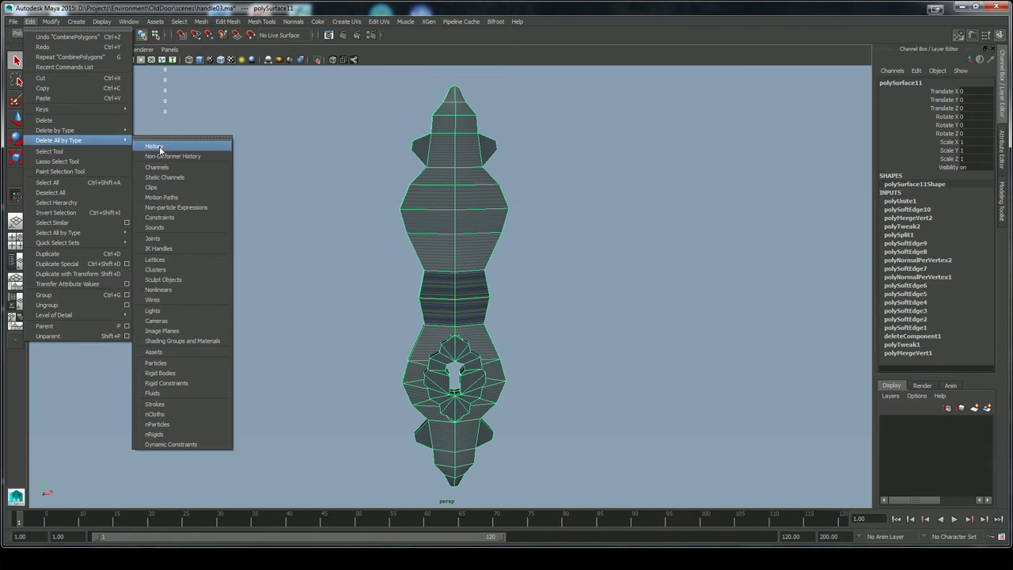
{"action": "left_click", "coordinate": [163, 145]}
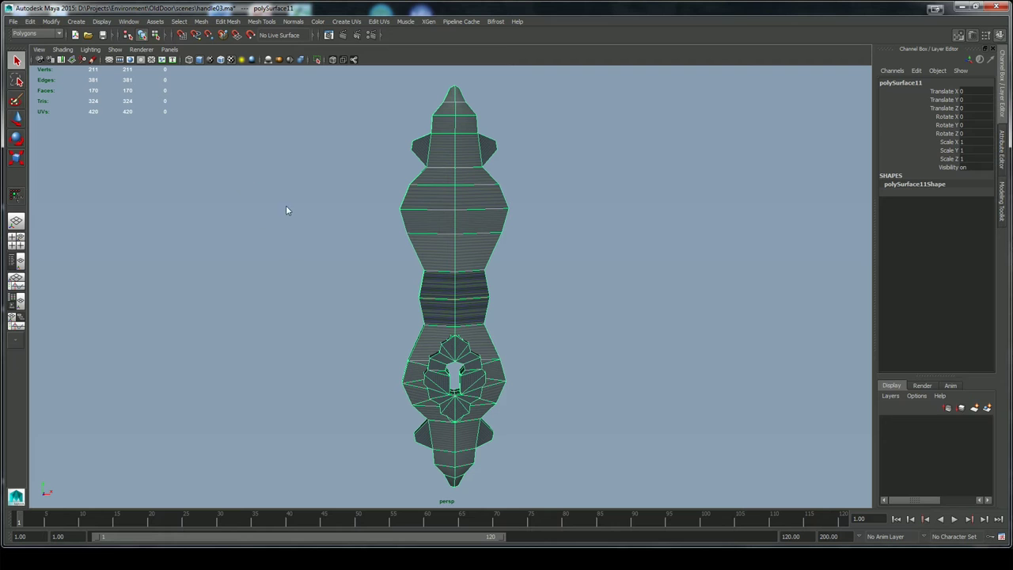
Center the pivot of the combined backplate mesh
{"action": "key", "text": "w"}
{"action": "left_click_drag", "start_coordinate": [320, 255], "coordinate": [222, 263], "text": "alt"}
{"action": "left_click", "coordinate": [31, 22]}
{"action": "mouse_move", "coordinate": [52, 20]}
{"action": "left_click", "coordinate": [83, 120]}
{"action": "left_click_drag", "start_coordinate": [204, 300], "coordinate": [271, 277], "text": "alt"}
Save the scene as a new version named handle04.ma in the scenes folder
{"action": "left_click", "coordinate": [14, 22]}
{"action": "left_click", "coordinate": [30, 68]}
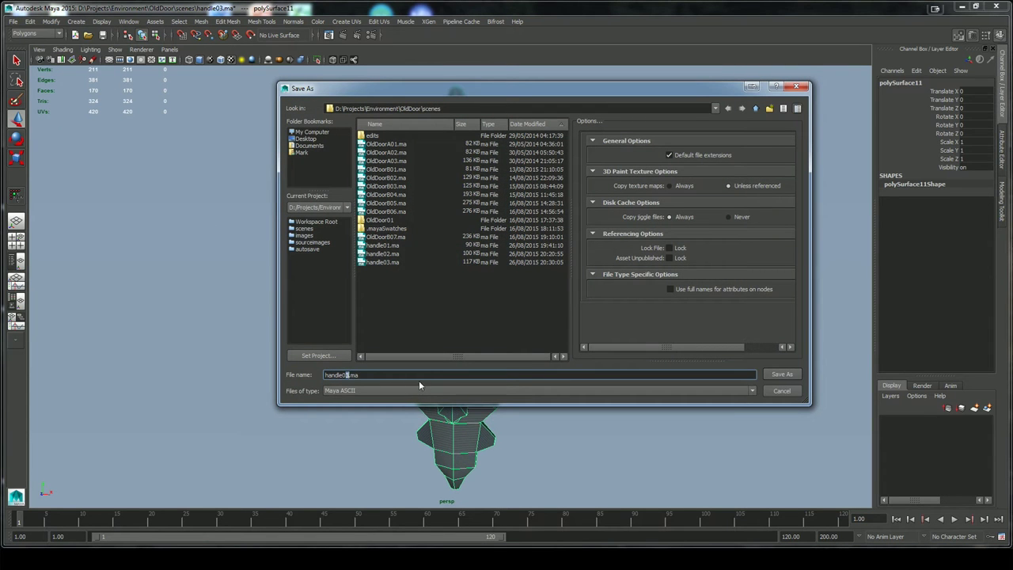
{"action": "left_click", "coordinate": [775, 375]}
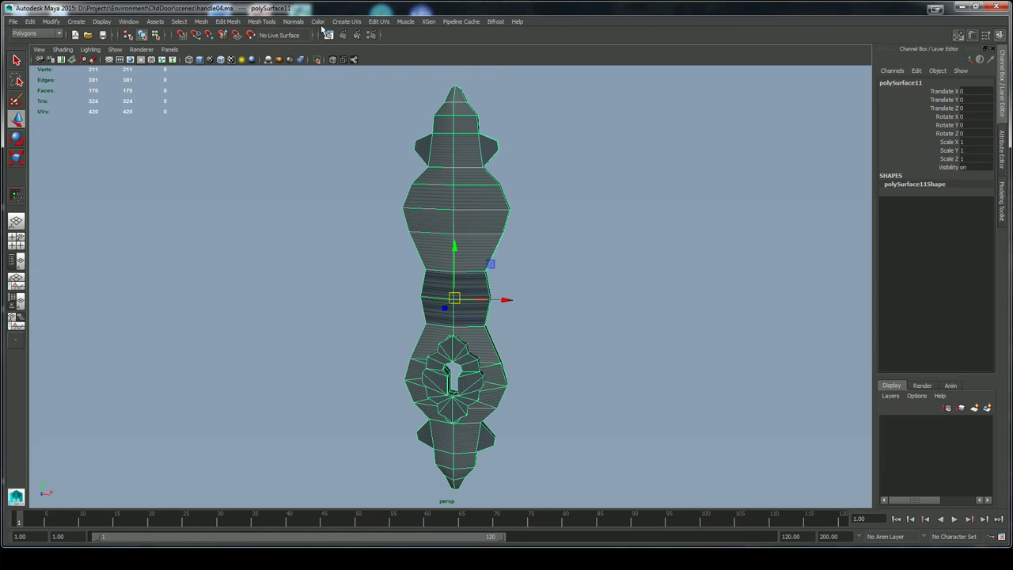
Open the UV Texture Editor and hide the checker image behind the UVs
{"action": "left_click", "coordinate": [347, 23]}
{"action": "mouse_move", "coordinate": [379, 22]}
{"action": "left_click", "coordinate": [425, 233]}
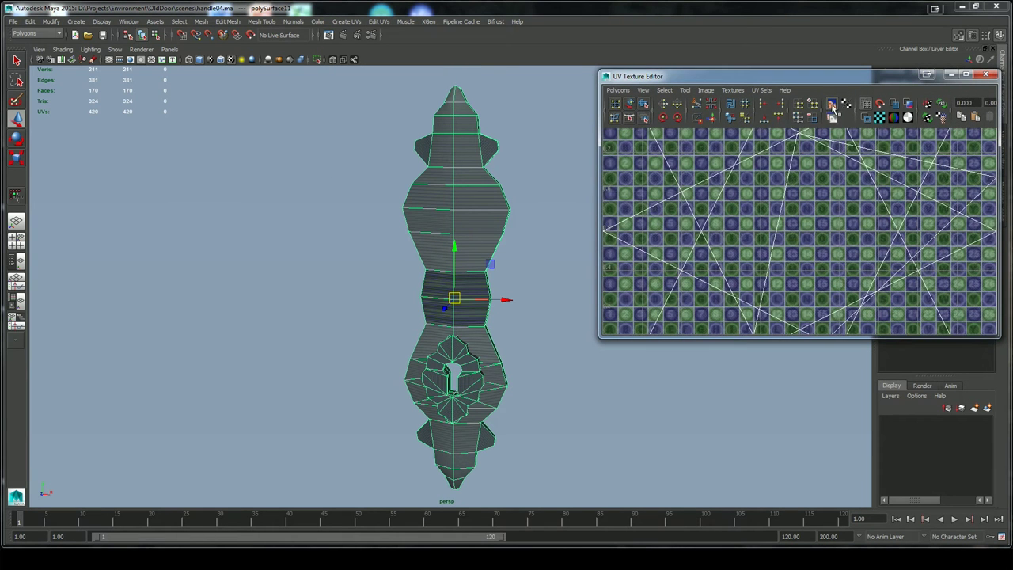
{"action": "left_click", "coordinate": [832, 106]}
{"action": "right_click_drag", "start_coordinate": [813, 225], "coordinate": [278, 144], "text": "alt"}
Create new UVs for the whole backplate mesh based on a slightly angled camera view
{"action": "left_click_drag", "start_coordinate": [314, 154], "coordinate": [310, 200], "text": "alt"}
{"action": "left_click", "coordinate": [346, 22]}
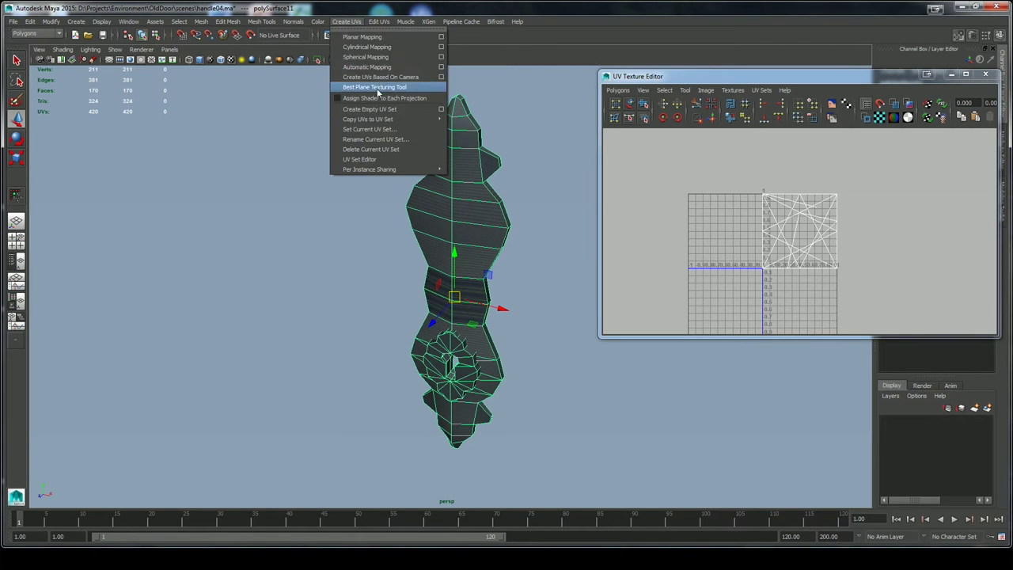
{"action": "left_click", "coordinate": [378, 78]}
Select all of the backplate's UVs and move them up and outside the 0–1 texture space
{"action": "right_click_drag", "start_coordinate": [765, 236], "coordinate": [813, 235]}
{"action": "left_click_drag", "start_coordinate": [818, 186], "coordinate": [750, 278]}
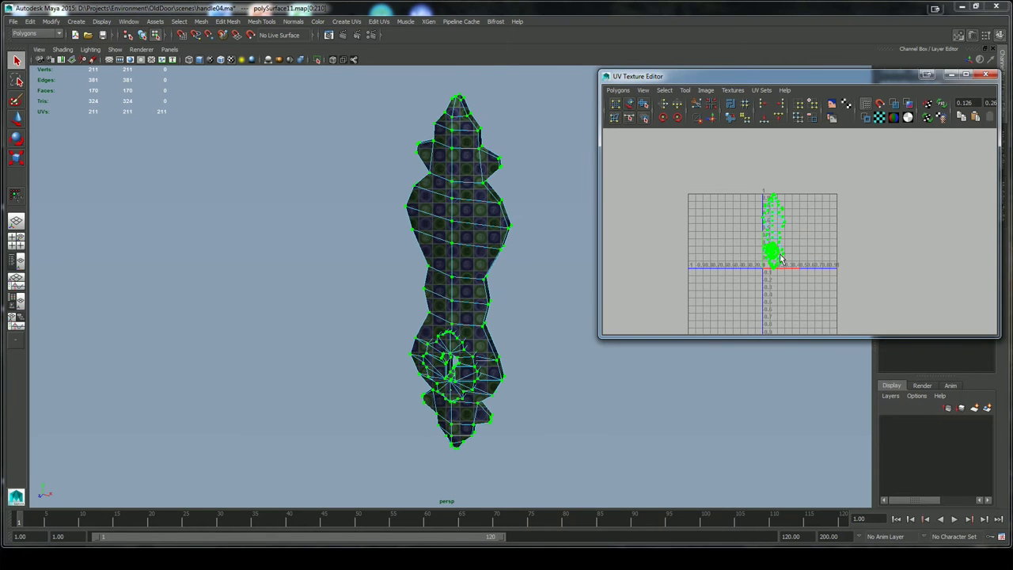
{"action": "key", "text": "w"}
{"action": "left_click_drag", "start_coordinate": [773, 231], "coordinate": [643, 187]}
Select the UV shell of the raised keyhole plate from one of its faces and move it clear of the backplate shell
{"action": "mouse_move", "coordinate": [489, 304]}
{"action": "left_mouse_down", "text": "alt"}
{"action": "mouse_move", "coordinate": [430, 290]}
{"action": "mouse_move", "coordinate": [599, 283]}
{"action": "mouse_move", "coordinate": [483, 285]}
{"action": "mouse_move", "coordinate": [452, 264]}
{"action": "mouse_move", "coordinate": [539, 314]}
{"action": "mouse_move", "coordinate": [495, 318]}
{"action": "mouse_move", "coordinate": [512, 317]}
{"action": "mouse_move", "coordinate": [498, 296]}
{"action": "left_mouse_up", "text": "alt"}
{"action": "right_click_drag", "start_coordinate": [420, 247], "coordinate": [420, 268]}
{"action": "left_click", "coordinate": [417, 261]}
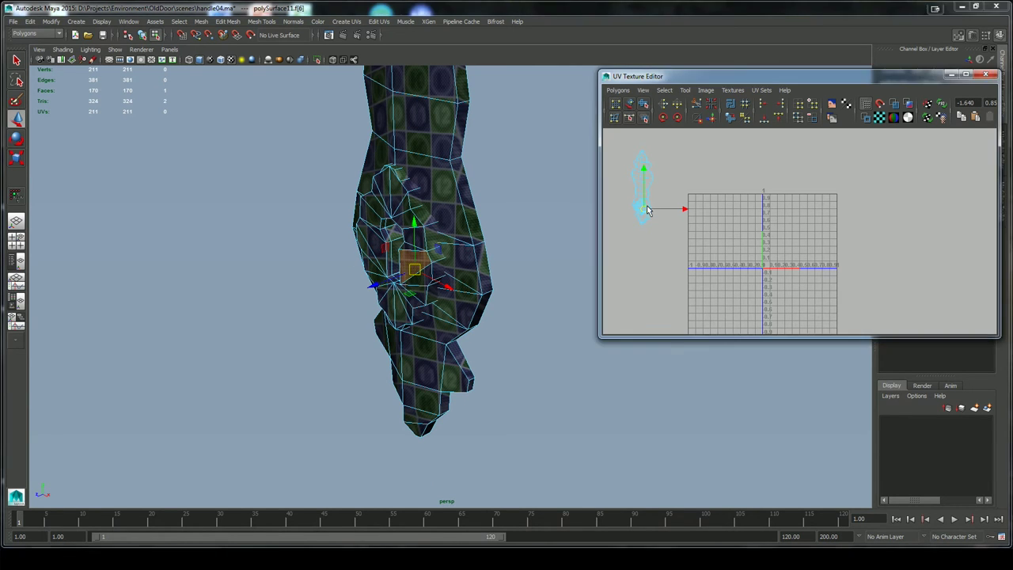
{"action": "right_click_drag", "start_coordinate": [645, 212], "coordinate": [713, 215], "text": "ctrl"}
{"action": "right_click_drag", "start_coordinate": [645, 213], "coordinate": [672, 206], "text": "ctrl"}
{"action": "left_click_drag", "start_coordinate": [642, 209], "coordinate": [679, 175]}
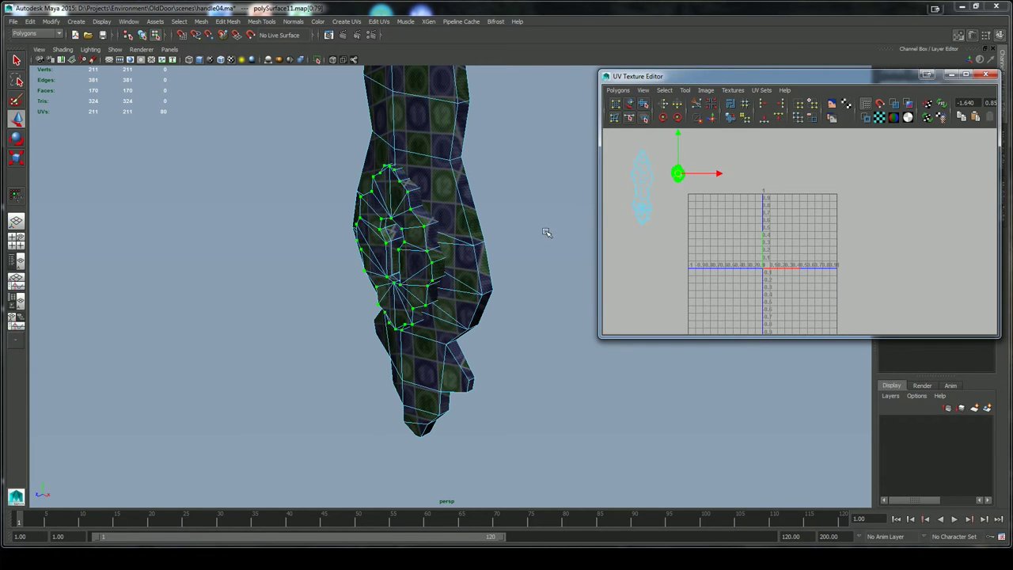
Select the edge loop around the keyhole opening in edge mode
{"action": "left_click_drag", "start_coordinate": [519, 282], "coordinate": [543, 265]}
{"action": "left_click", "coordinate": [390, 253]}
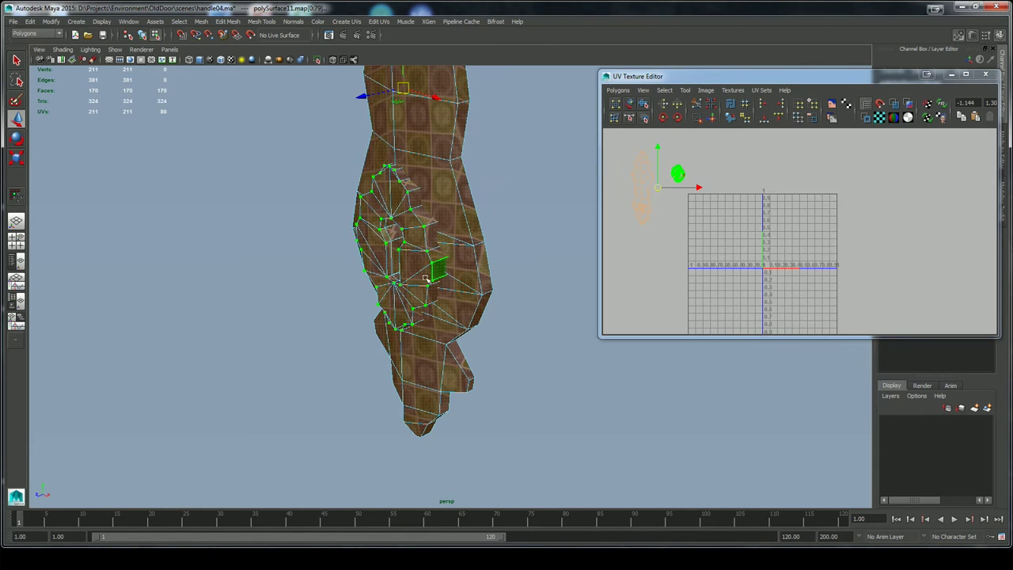
{"action": "right_click_drag", "start_coordinate": [425, 279], "coordinate": [424, 243]}
{"action": "double_click", "coordinate": [401, 237]}
{"action": "key", "text": "q"}
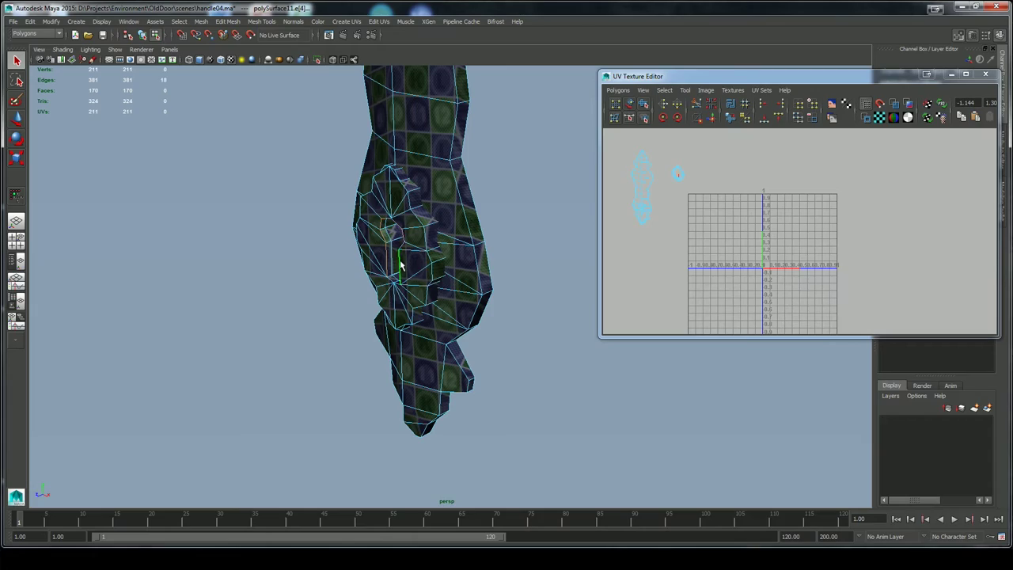
{"action": "left_click_drag", "start_coordinate": [444, 269], "coordinate": [445, 270], "text": "ctrl"}
{"action": "mouse_move", "coordinate": [445, 270]}
{"action": "left_mouse_down", "text": "alt"}
{"action": "mouse_move", "coordinate": [491, 244]}
{"action": "mouse_move", "coordinate": [452, 278]}
{"action": "left_mouse_up", "text": "alt"}
{"action": "right_click_drag", "start_coordinate": [452, 278], "coordinate": [514, 324], "text": "alt"}
{"action": "left_click_drag", "start_coordinate": [515, 324], "coordinate": [444, 323], "text": "alt"}
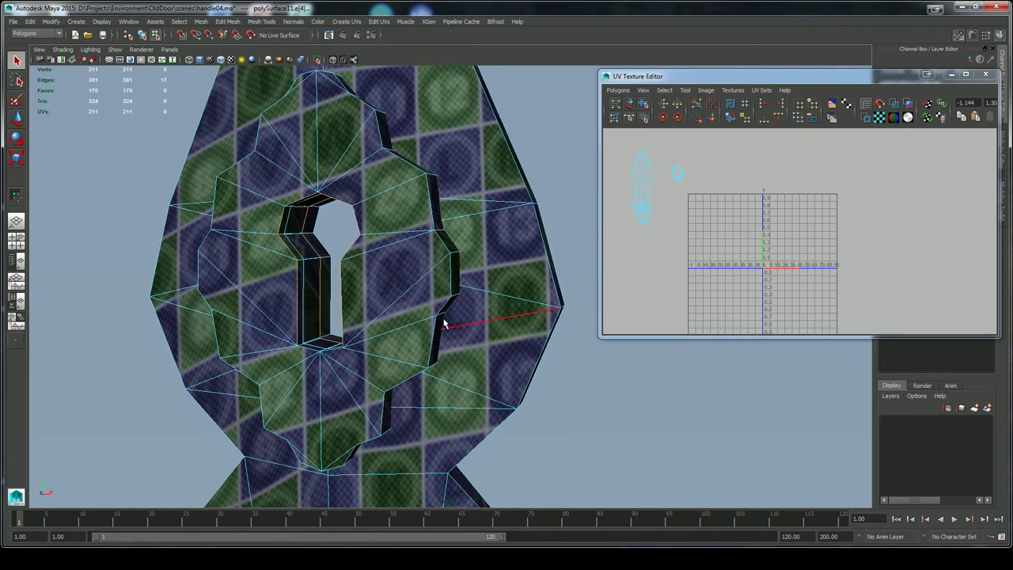
Refine the edge selection around the keyhole opening and cut the UVs along those edges
{"action": "mouse_move", "coordinate": [330, 285]}
{"action": "left_mouse_down", "text": "alt"}
{"action": "mouse_move", "coordinate": [430, 290]}
{"action": "mouse_move", "coordinate": [421, 303]}
{"action": "mouse_move", "coordinate": [545, 315]}
{"action": "mouse_move", "coordinate": [407, 317]}
{"action": "mouse_move", "coordinate": [316, 290]}
{"action": "left_mouse_up", "text": "alt"}
{"action": "left_click", "coordinate": [406, 258]}
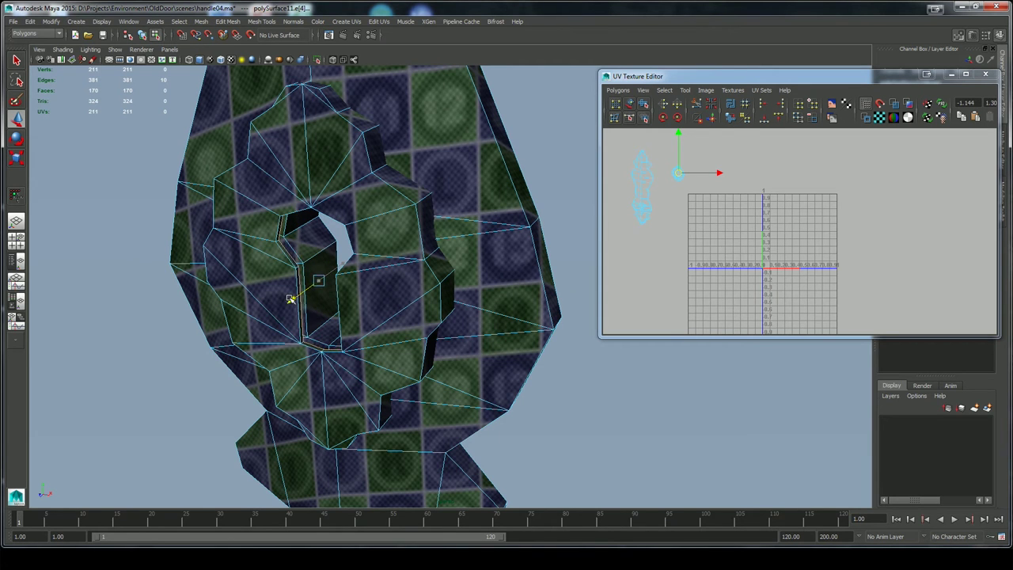
{"action": "left_click_drag", "start_coordinate": [324, 324], "coordinate": [336, 369], "text": "alt"}
{"action": "left_click", "coordinate": [567, 125]}
{"action": "double_click", "coordinate": [580, 171]}
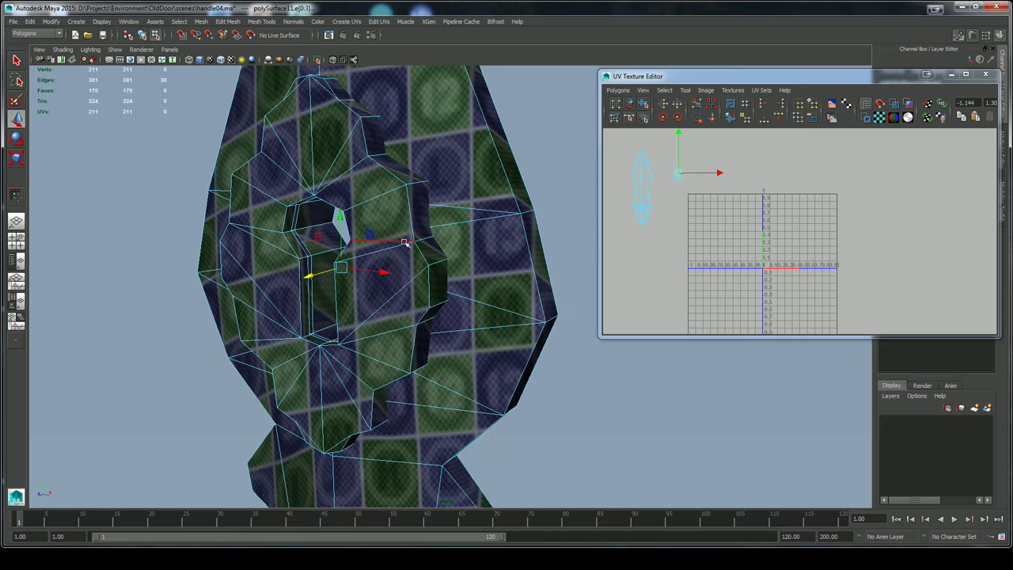
{"action": "key", "text": "q"}
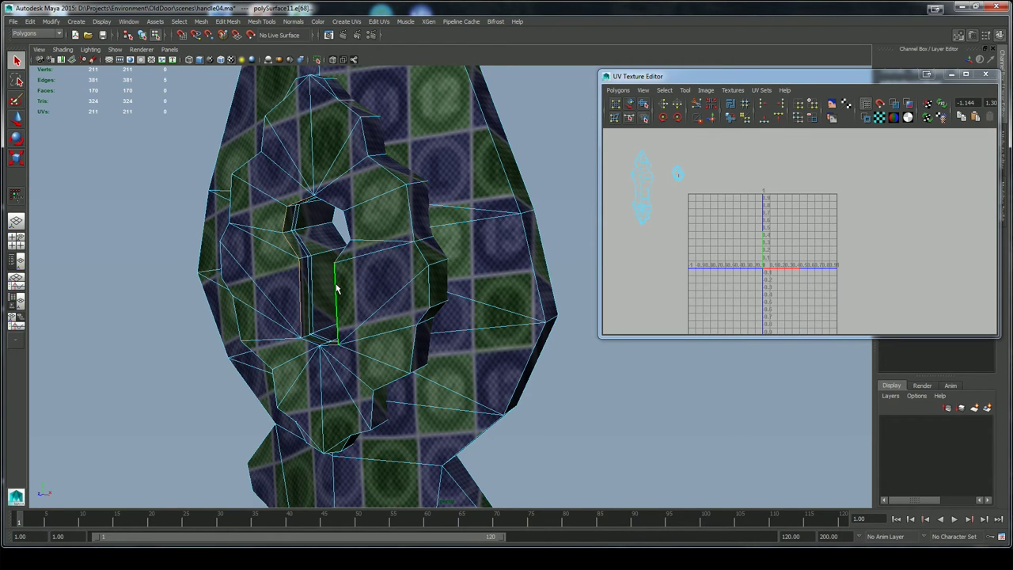
{"action": "mouse_move", "coordinate": [377, 309]}
{"action": "left_mouse_down", "text": "alt"}
{"action": "mouse_move", "coordinate": [388, 297]}
{"action": "mouse_move", "coordinate": [450, 296]}
{"action": "mouse_move", "coordinate": [437, 262]}
{"action": "mouse_move", "coordinate": [392, 298]}
{"action": "left_mouse_up", "text": "alt"}
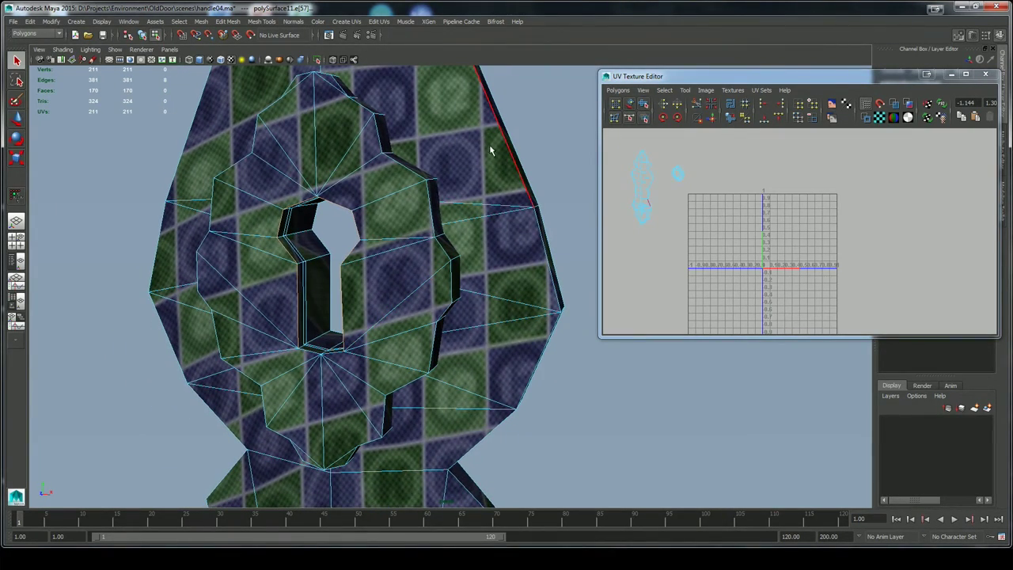
{"action": "left_click", "coordinate": [697, 106]}
Turn on display of texture border edges and raise the edge width to about 4
{"action": "left_click", "coordinate": [76, 22]}
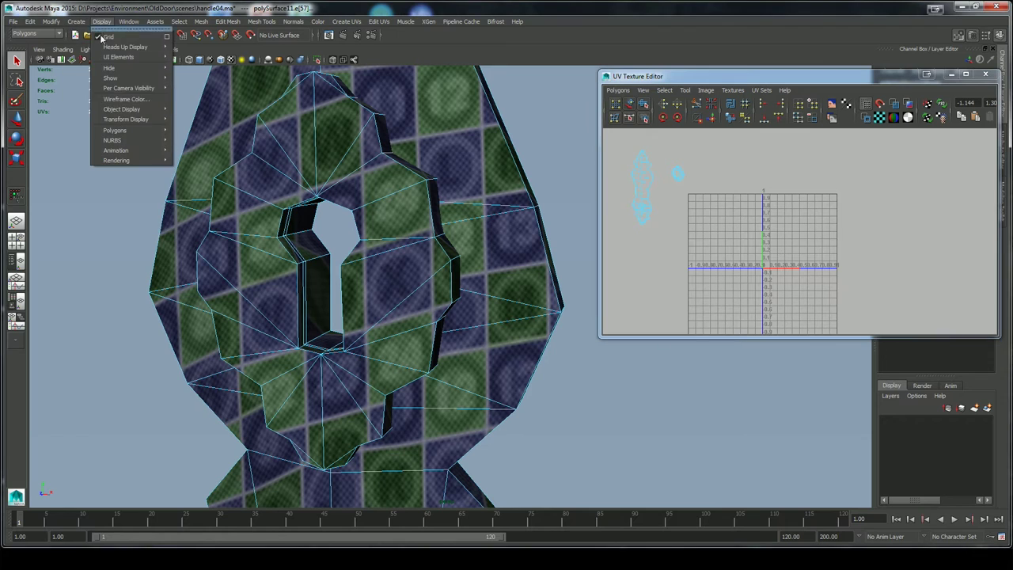
{"action": "left_click", "coordinate": [183, 128]}
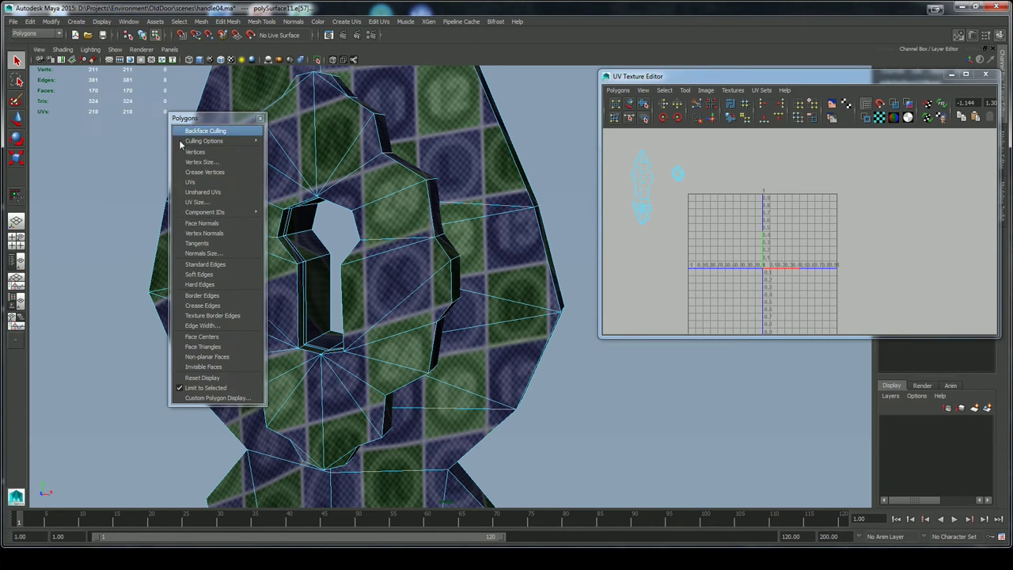
{"action": "left_click", "coordinate": [207, 316]}
{"action": "left_click", "coordinate": [209, 325]}
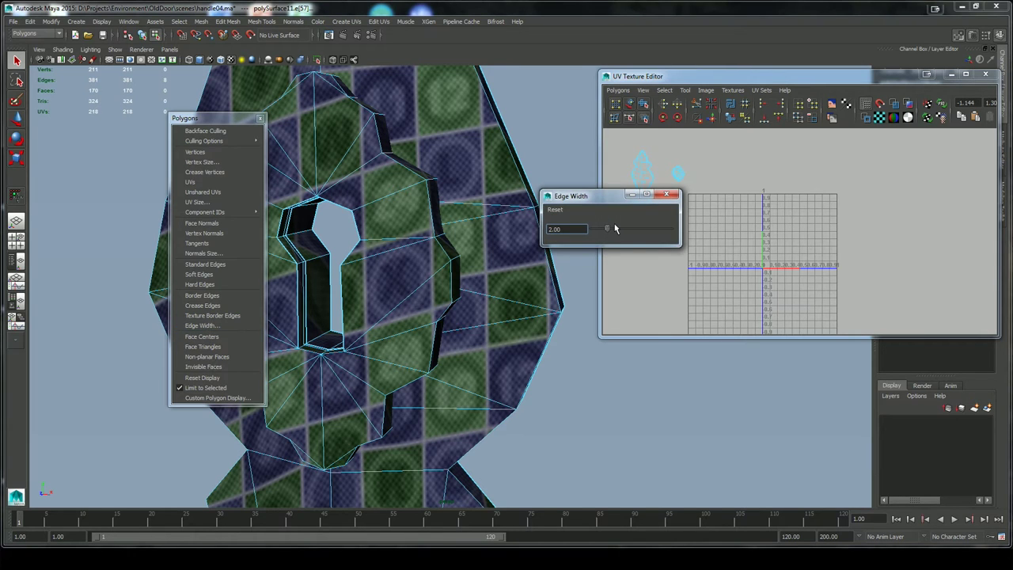
{"action": "left_click_drag", "start_coordinate": [631, 232], "coordinate": [627, 232]}
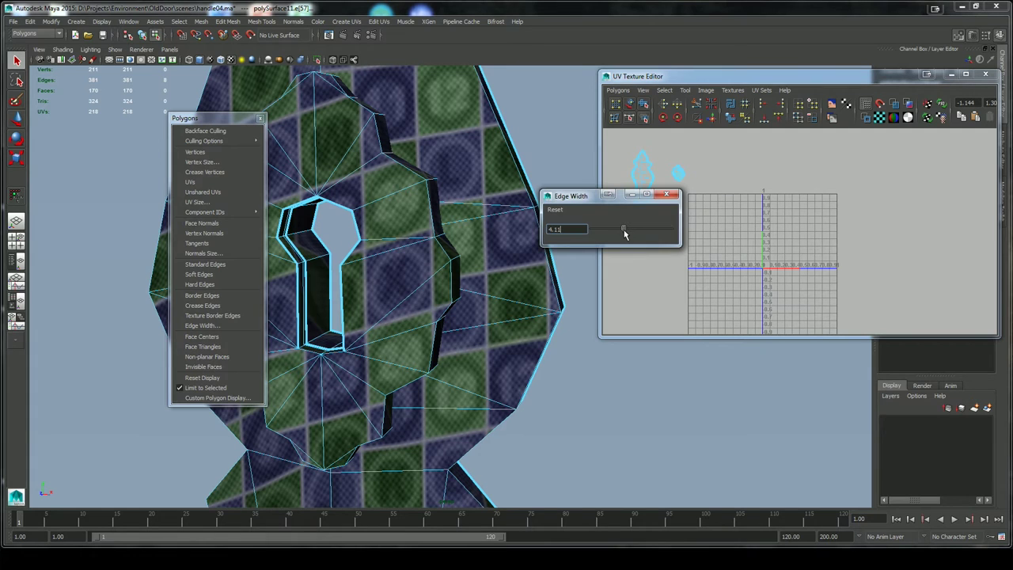
{"action": "left_click", "coordinate": [667, 195]}
{"action": "left_click", "coordinate": [260, 119]}
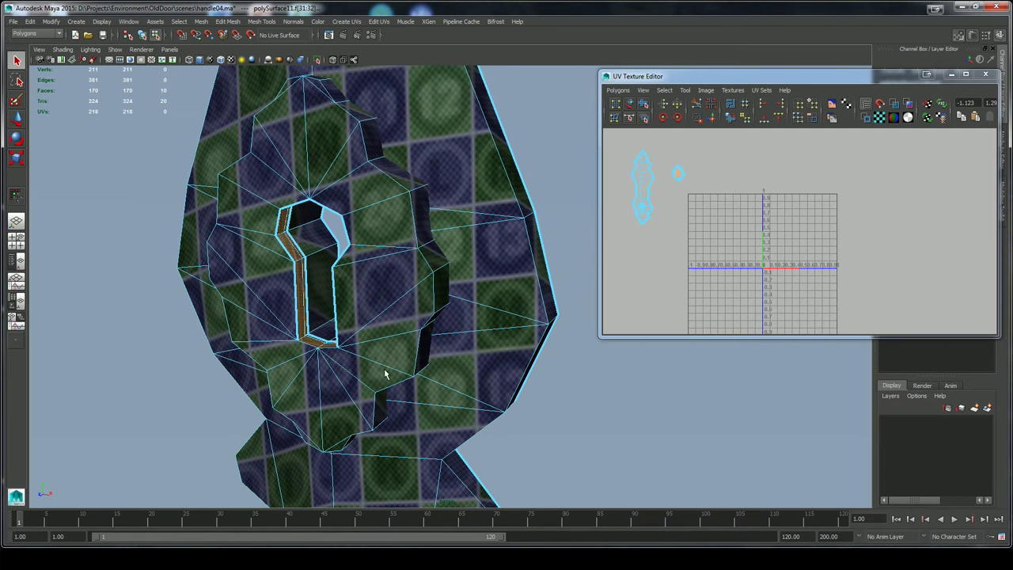
Apply cylindrical mapping to the inner wall faces of the keyhole and set the projection's Rotate X to 90
{"action": "left_click", "coordinate": [347, 23]}
{"action": "left_click", "coordinate": [366, 47]}
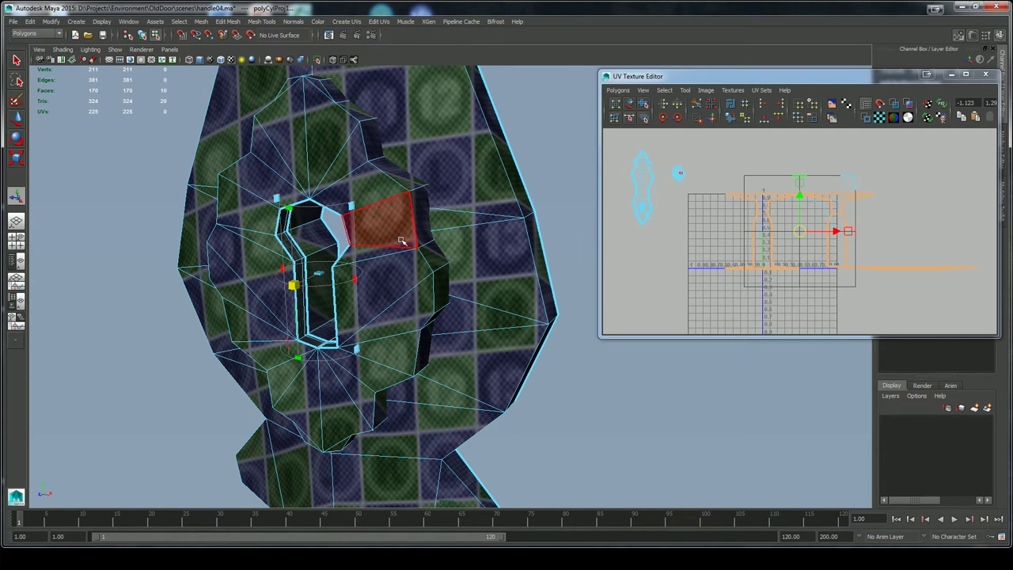
{"action": "left_click", "coordinate": [287, 340]}
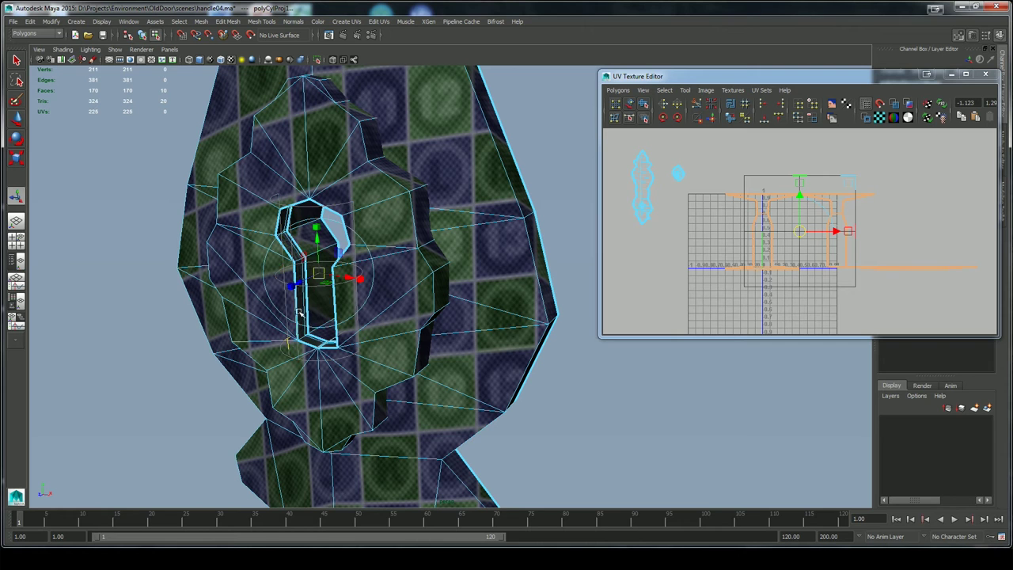
{"action": "left_click", "coordinate": [358, 237]}
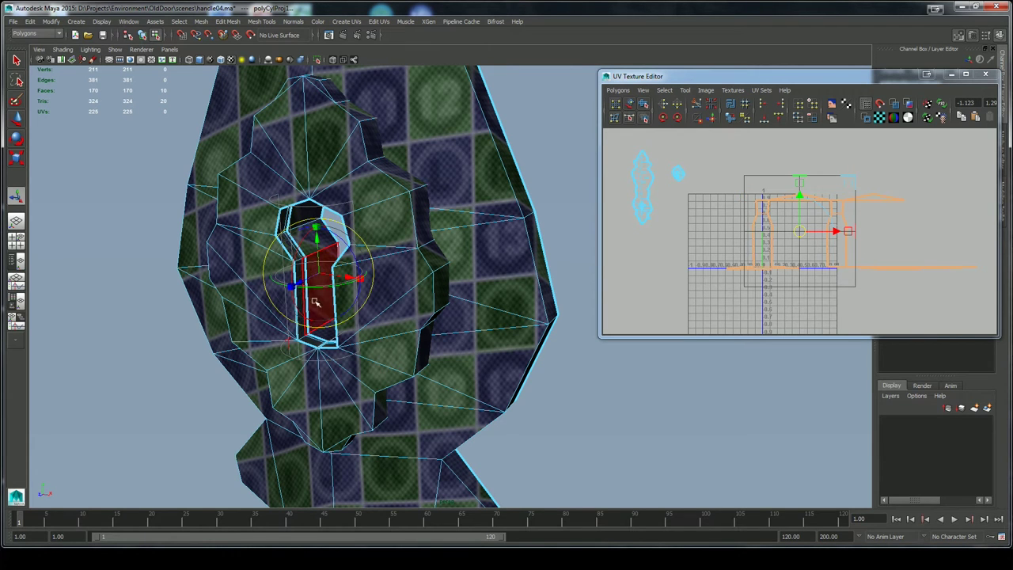
{"action": "left_click_drag", "start_coordinate": [294, 259], "coordinate": [378, 202]}
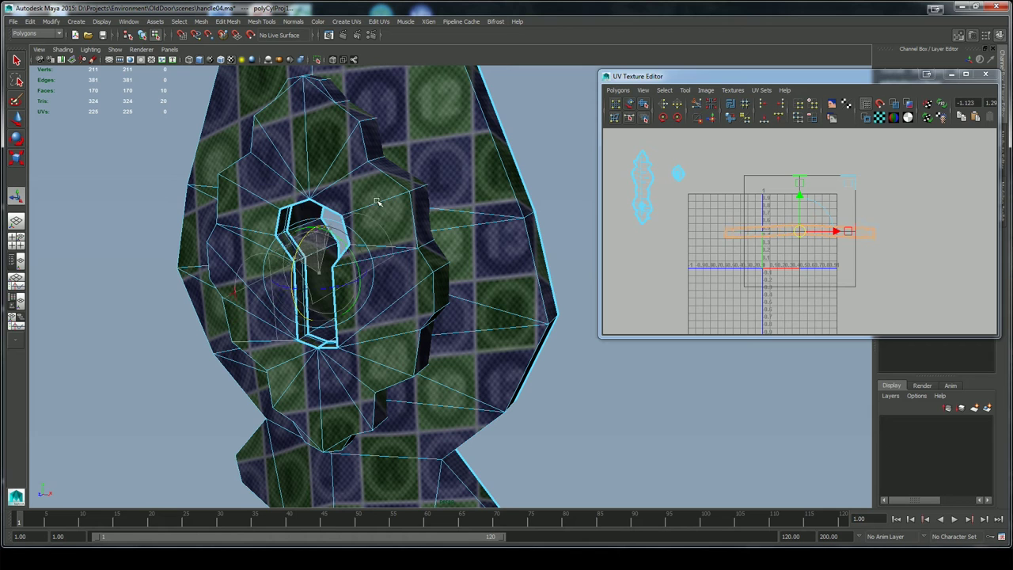
{"action": "left_click", "coordinate": [951, 73]}
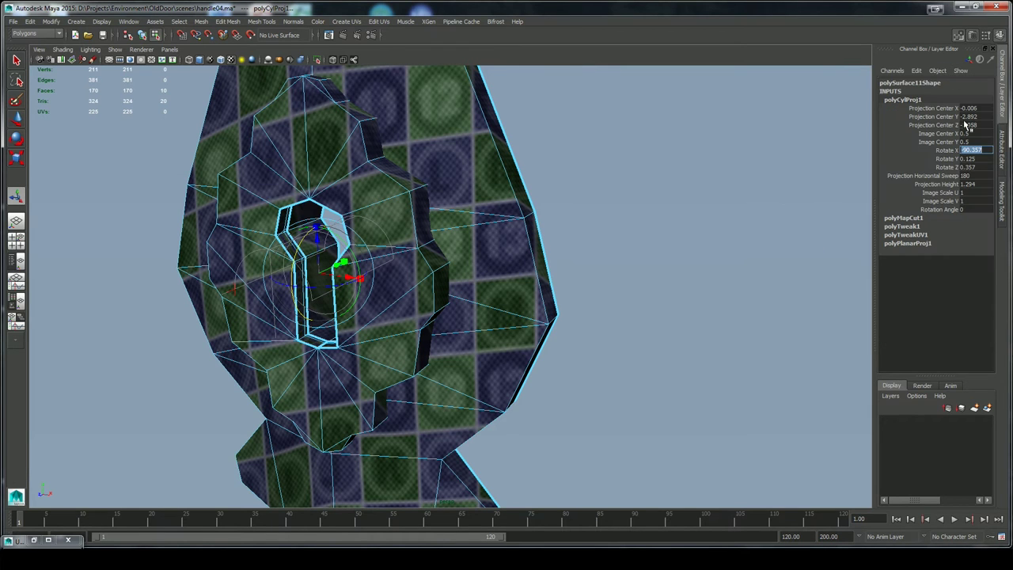
{"action": "key", "text": "Return"}
Widen the cylindrical projection's horizontal sweep around the keyhole walls to about 252 degrees
{"action": "left_click_drag", "start_coordinate": [430, 339], "coordinate": [369, 346], "text": "alt"}
{"action": "right_click_drag", "start_coordinate": [368, 346], "coordinate": [497, 334], "text": "alt"}
{"action": "left_click_drag", "start_coordinate": [497, 334], "coordinate": [412, 357], "text": "alt"}
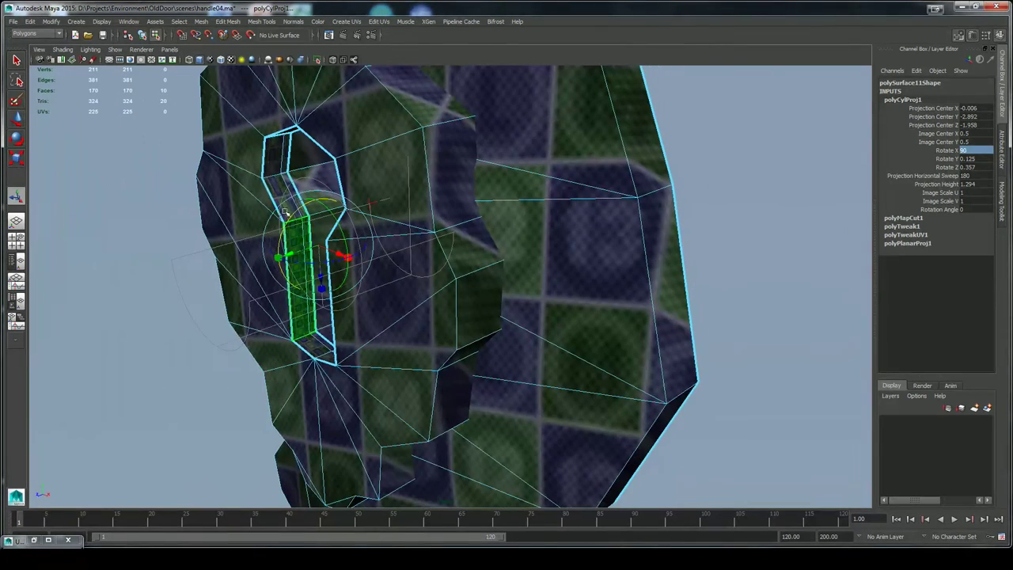
{"action": "left_click", "coordinate": [371, 204]}
{"action": "left_click_drag", "start_coordinate": [365, 268], "coordinate": [461, 341]}
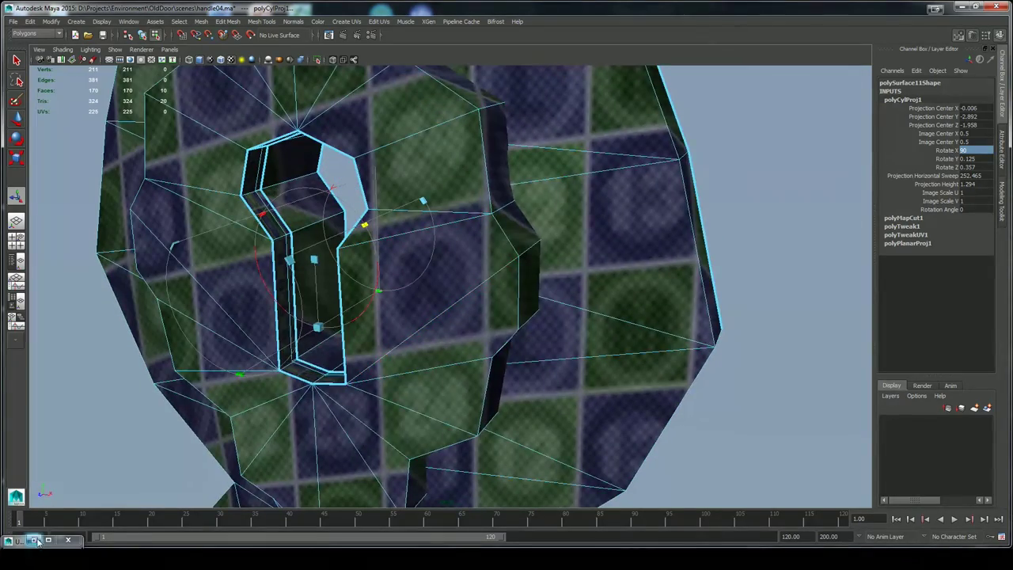
Restore the UV Texture Editor and select all UVs of the keyhole wall strip
{"action": "left_click", "coordinate": [36, 541]}
{"action": "right_click_drag", "start_coordinate": [764, 239], "coordinate": [795, 238]}
{"action": "left_click_drag", "start_coordinate": [726, 214], "coordinate": [865, 266]}
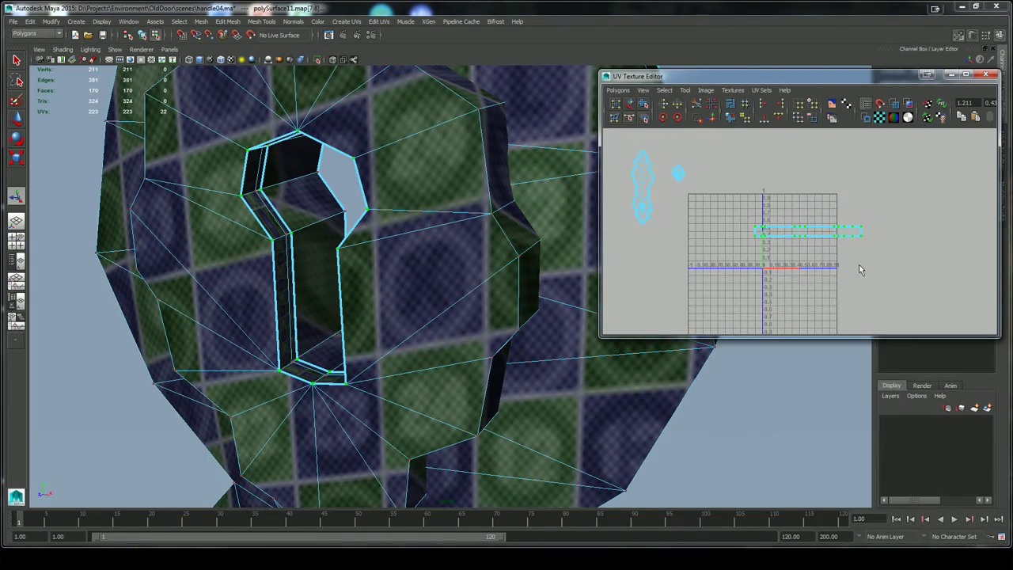
Enlarge the keyhole rim strip's UV shell and unfold it
{"action": "left_click", "coordinate": [882, 275]}
{"action": "right_click_drag", "start_coordinate": [906, 286], "coordinate": [559, 168], "text": "alt"}
{"action": "left_click_drag", "start_coordinate": [802, 234], "coordinate": [871, 269]}
{"action": "left_click", "coordinate": [644, 105]}
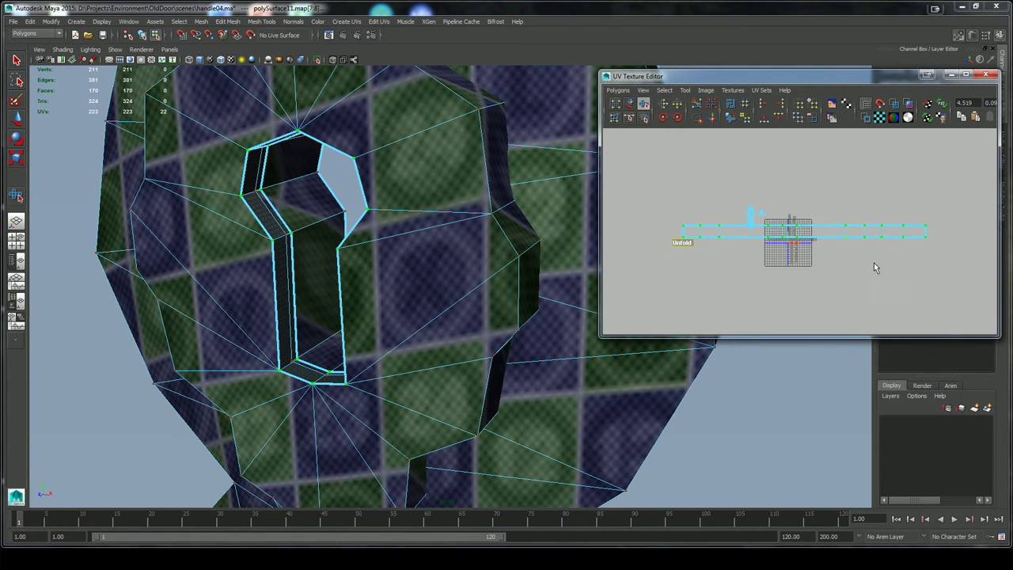
{"action": "left_click_drag", "start_coordinate": [452, 286], "coordinate": [460, 315], "text": "alt"}
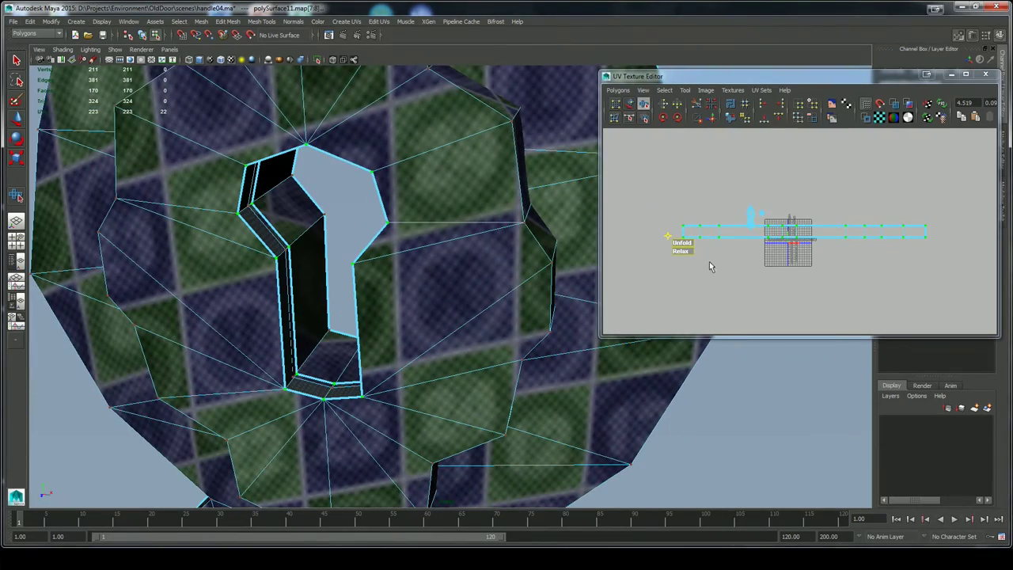
Scale the unfolded rim strip down and place it to the right of the UV grid
{"action": "left_click", "coordinate": [771, 270]}
{"action": "left_click_drag", "start_coordinate": [804, 234], "coordinate": [766, 224]}
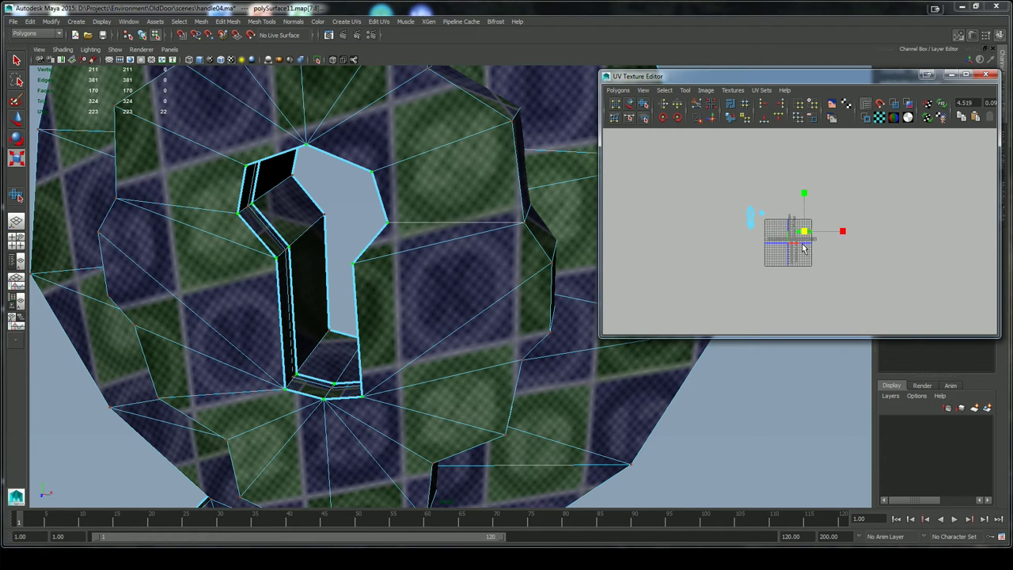
{"action": "key", "text": "w"}
{"action": "left_click_drag", "start_coordinate": [756, 220], "coordinate": [755, 221]}
Cut the UVs at the top edge of the raised keyhole plate's side wall
{"action": "right_click_drag", "start_coordinate": [776, 234], "coordinate": [775, 269]}
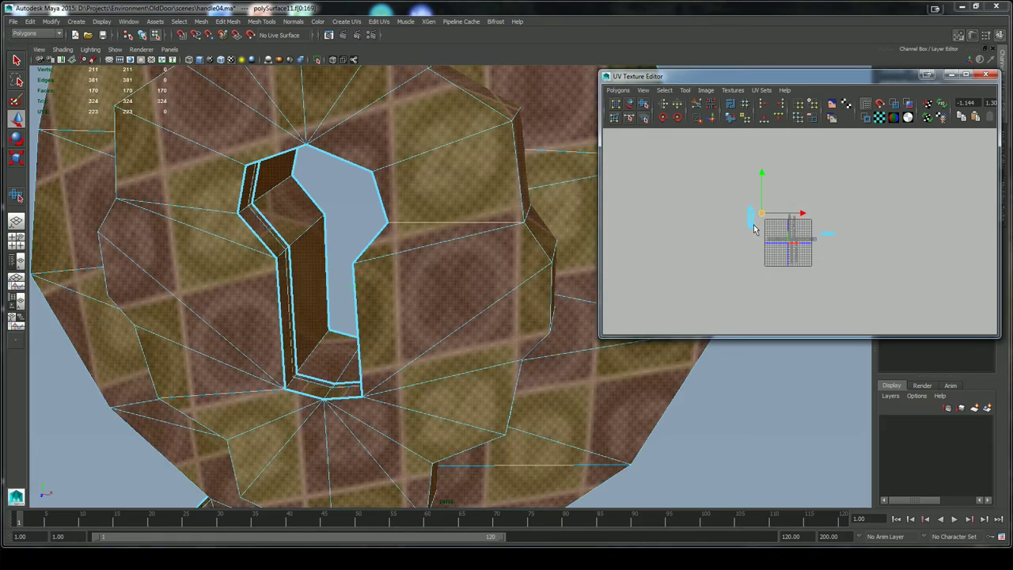
{"action": "left_click_drag", "start_coordinate": [754, 228], "coordinate": [745, 206]}
{"action": "right_click_drag", "start_coordinate": [525, 345], "coordinate": [345, 230], "text": "alt"}
{"action": "left_click_drag", "start_coordinate": [345, 229], "coordinate": [434, 304], "text": "alt"}
{"action": "right_click_drag", "start_coordinate": [402, 204], "coordinate": [383, 155]}
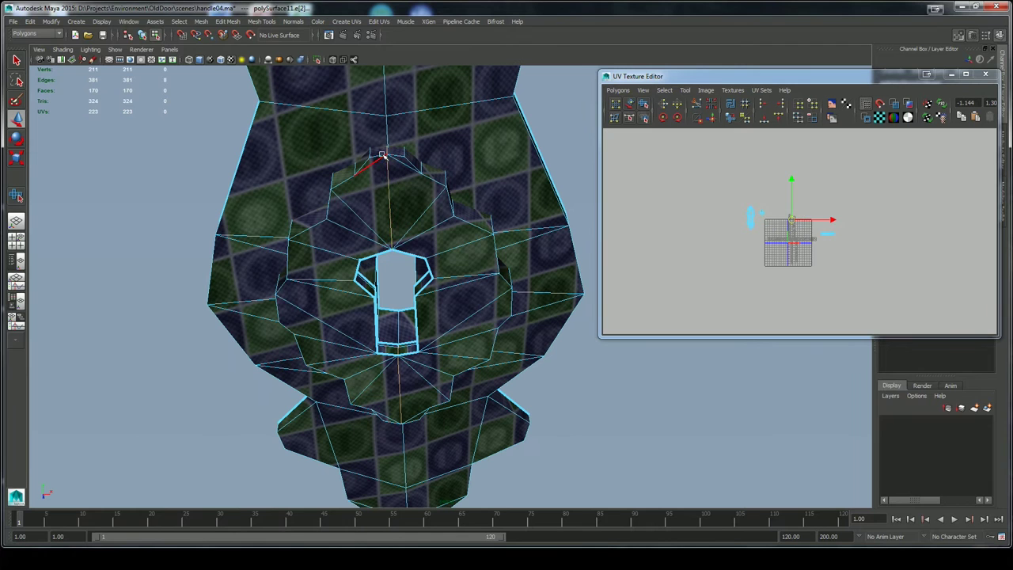
{"action": "key", "text": "q"}
{"action": "left_click", "coordinate": [696, 104]}
Cut the UVs at the bottom edge of the raised keyhole plate's side wall
{"action": "left_click", "coordinate": [566, 378]}
{"action": "left_click_drag", "start_coordinate": [556, 380], "coordinate": [558, 295], "text": "alt"}
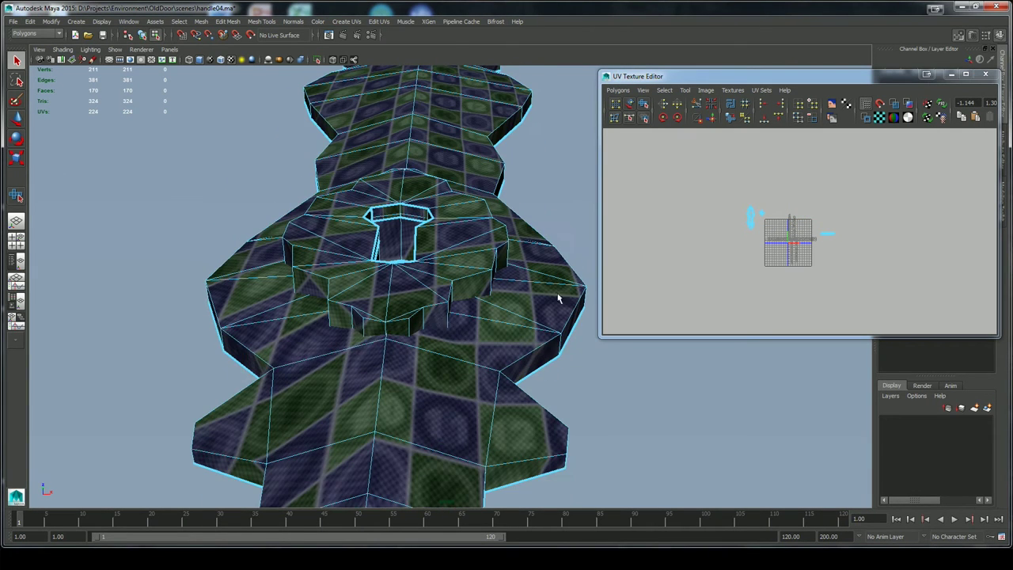
{"action": "left_click", "coordinate": [385, 330]}
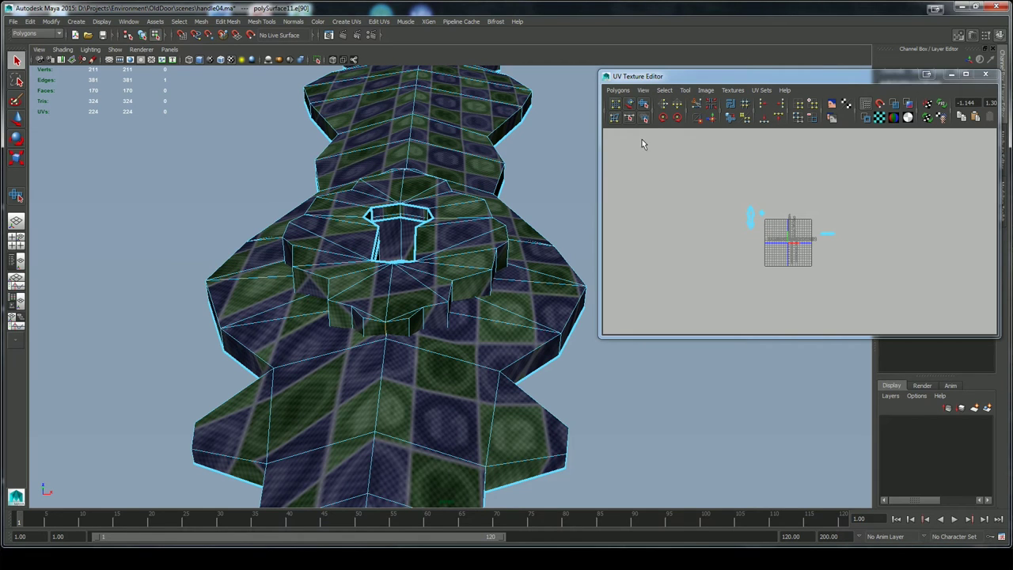
{"action": "left_click", "coordinate": [696, 106]}
Select the UVs of the raised keyhole plate's shell and scale them up
{"action": "right_click_drag", "start_coordinate": [671, 182], "coordinate": [672, 207]}
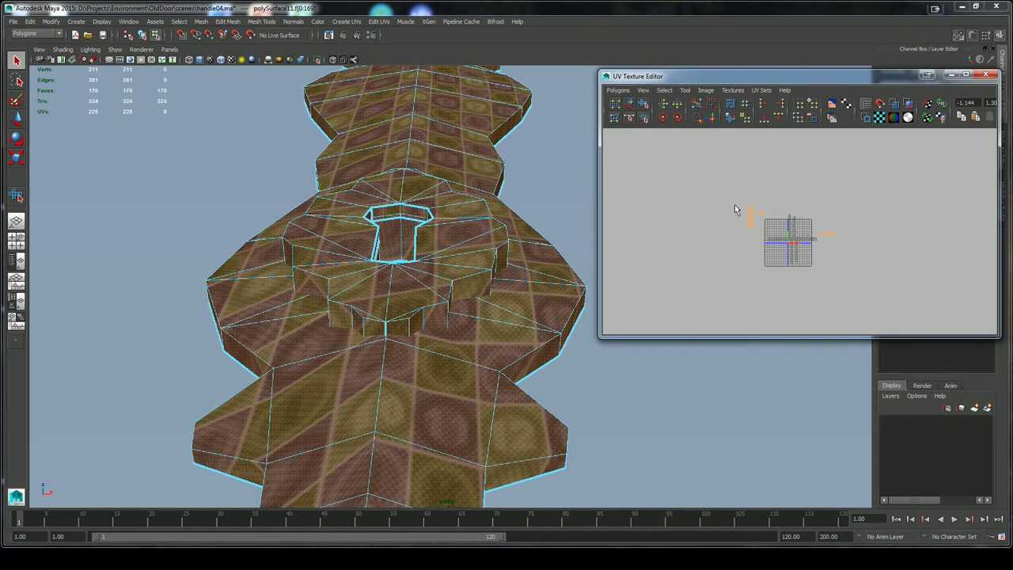
{"action": "left_click_drag", "start_coordinate": [760, 228], "coordinate": [758, 234]}
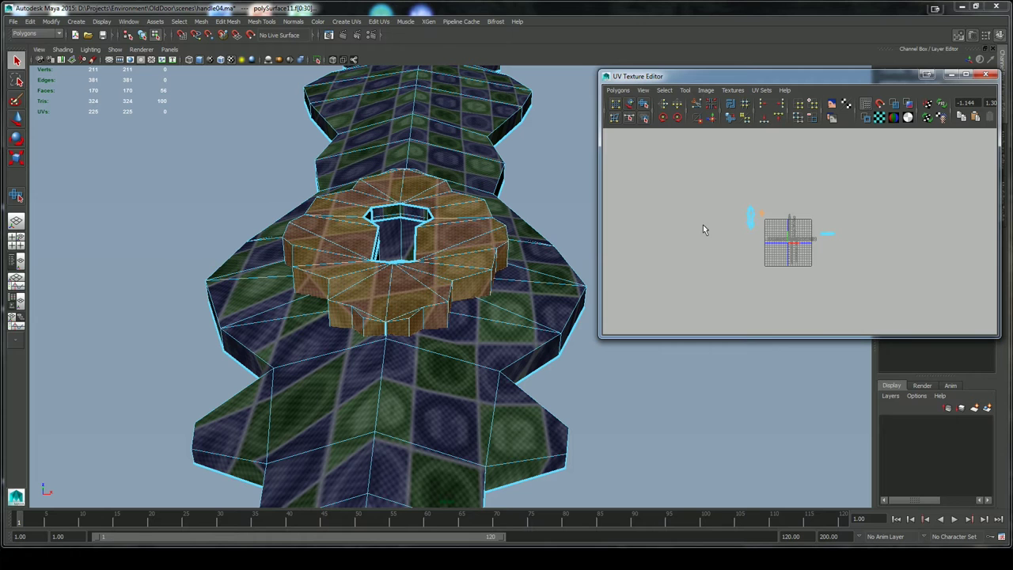
{"action": "right_click_drag", "start_coordinate": [730, 236], "coordinate": [790, 229]}
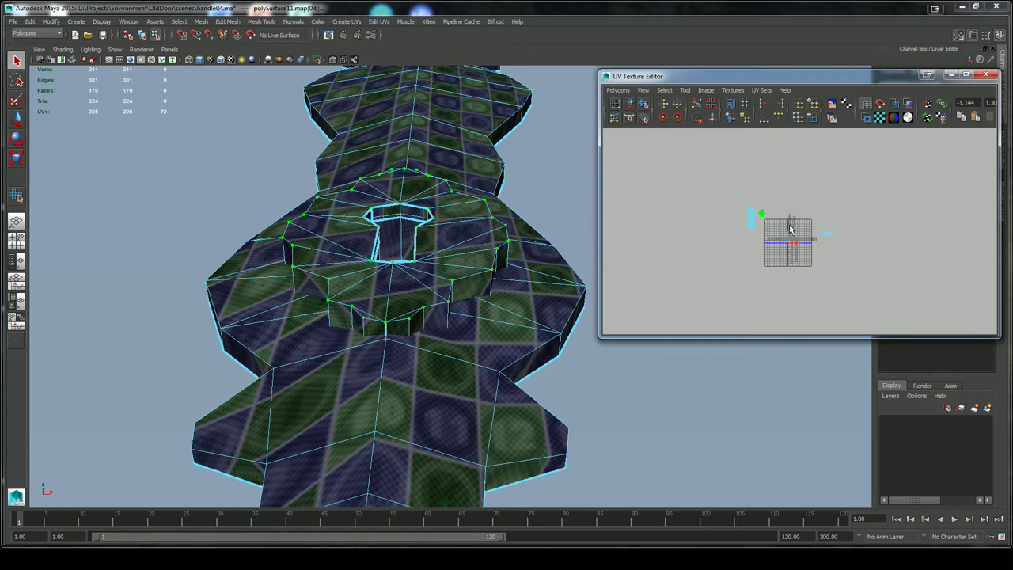
{"action": "left_click", "coordinate": [800, 223]}
{"action": "left_click_drag", "start_coordinate": [762, 214], "coordinate": [912, 215]}
Unfold the enlarged shell of the raised keyhole plate
{"action": "left_click", "coordinate": [644, 104]}
{"action": "left_click_drag", "start_coordinate": [691, 292], "coordinate": [796, 294]}
{"action": "left_click", "coordinate": [691, 295]}
{"action": "key", "text": "ctrl+z"}
{"action": "left_click_drag", "start_coordinate": [692, 295], "coordinate": [866, 285]}
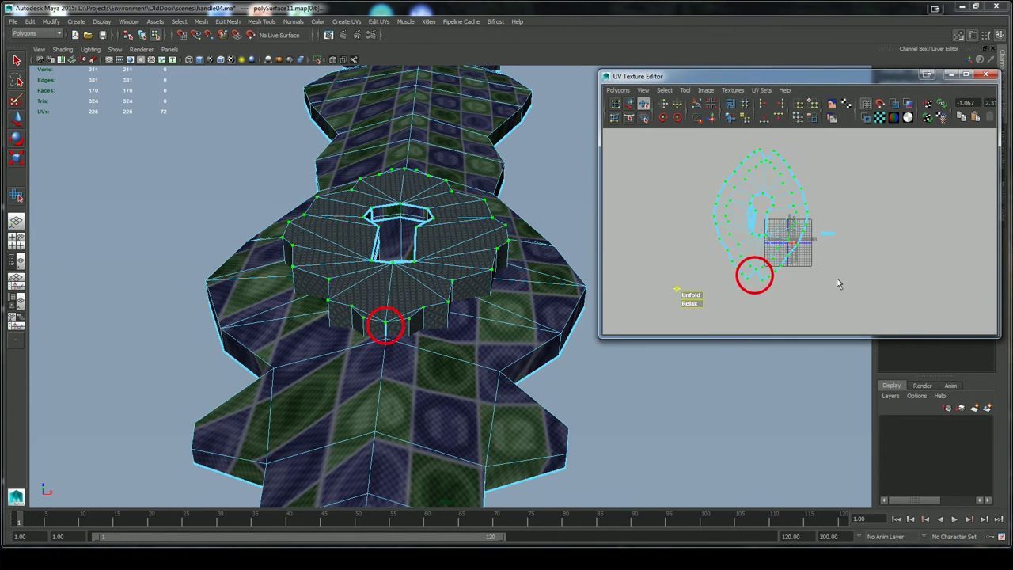
Rotate the raised plate's shell straight, shrink it and place it beside the rim strip
{"action": "right_click", "coordinate": [828, 272]}
{"action": "left_click", "coordinate": [872, 239]}
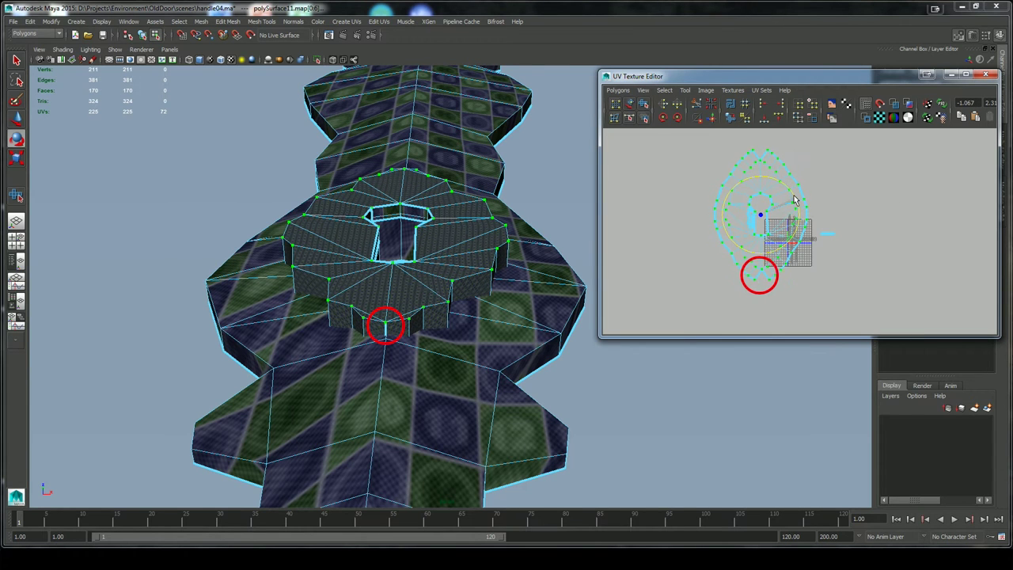
{"action": "left_click_drag", "start_coordinate": [796, 198], "coordinate": [818, 219]}
{"action": "right_click", "coordinate": [761, 216]}
{"action": "left_click", "coordinate": [811, 224]}
{"action": "right_click", "coordinate": [730, 212]}
{"action": "left_click", "coordinate": [753, 205]}
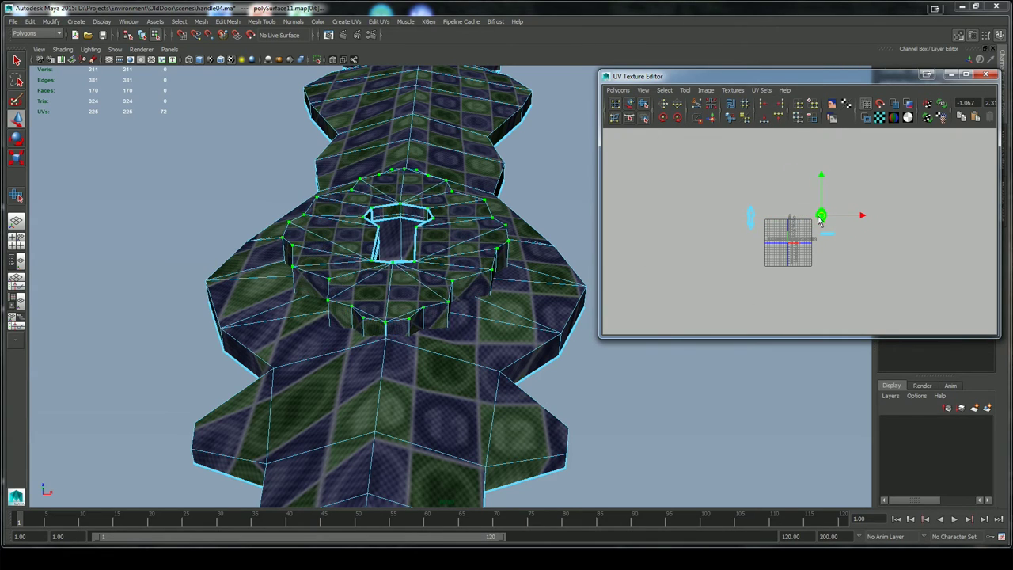
Select the faces inside the keyhole opening and exclude the surrounding plate faces
{"action": "left_click_drag", "start_coordinate": [542, 271], "coordinate": [468, 305], "text": "alt"}
{"action": "right_click_drag", "start_coordinate": [717, 222], "coordinate": [722, 254]}
{"action": "right_click_drag", "start_coordinate": [499, 279], "coordinate": [423, 294], "text": "alt"}
{"action": "middle_click_drag", "start_coordinate": [511, 338], "coordinate": [509, 423], "text": "alt"}
{"action": "left_click_drag", "start_coordinate": [509, 423], "coordinate": [428, 405], "text": "alt"}
{"action": "right_click_drag", "start_coordinate": [483, 423], "coordinate": [674, 461], "text": "alt"}
{"action": "left_click_drag", "start_coordinate": [542, 304], "coordinate": [518, 309], "text": "alt"}
{"action": "left_click_drag", "start_coordinate": [344, 145], "coordinate": [520, 365]}
{"action": "left_click_drag", "start_coordinate": [597, 376], "coordinate": [479, 127], "text": "ctrl"}
{"action": "left_click_drag", "start_coordinate": [238, 124], "coordinate": [407, 474], "text": "ctrl"}
{"action": "left_click_drag", "start_coordinate": [582, 398], "coordinate": [382, 382], "text": "alt"}
{"action": "right_click_drag", "start_coordinate": [382, 383], "coordinate": [663, 369], "text": "alt"}
{"action": "left_click_drag", "start_coordinate": [588, 444], "coordinate": [276, 379], "text": "ctrl"}
{"action": "left_click_drag", "start_coordinate": [571, 299], "coordinate": [562, 298], "text": "alt"}
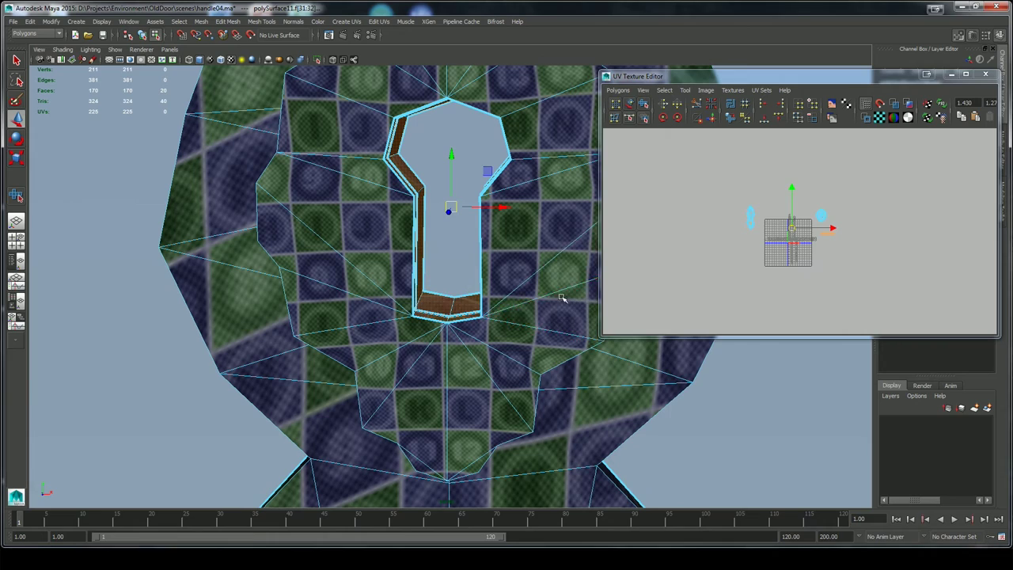
Remove the already unwrapped rim strip from the selection, keeping only the keyhole's inner wall faces
{"action": "key", "text": "space"}
{"action": "left_click", "coordinate": [543, 272]}
{"action": "right_click_drag", "start_coordinate": [541, 267], "coordinate": [366, 269], "text": "alt"}
{"action": "left_click_drag", "start_coordinate": [506, 301], "coordinate": [479, 332], "text": "alt"}
{"action": "right_click_drag", "start_coordinate": [479, 331], "coordinate": [611, 402], "text": "alt"}
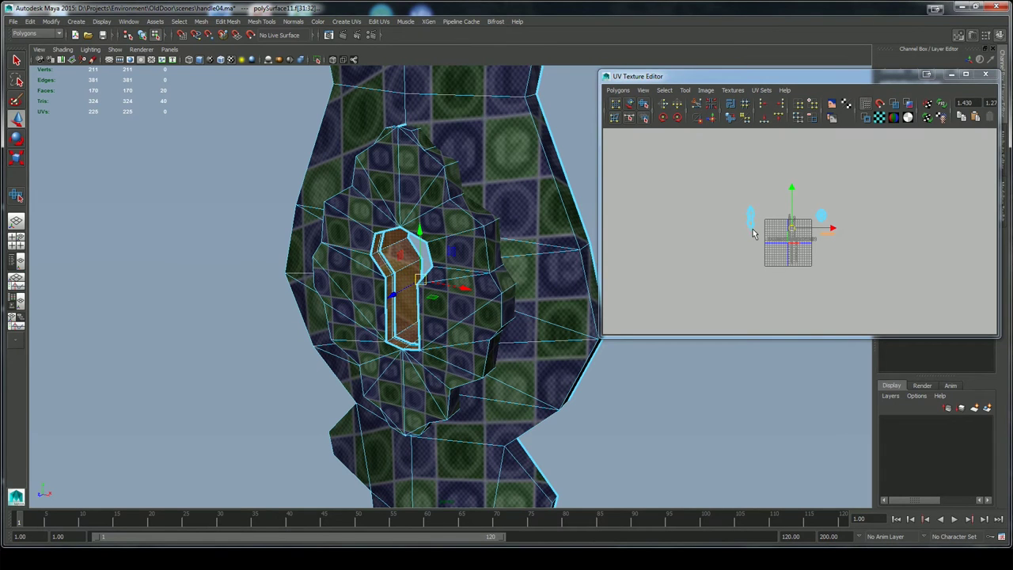
{"action": "left_click_drag", "start_coordinate": [849, 257], "coordinate": [808, 229], "text": "ctrl"}
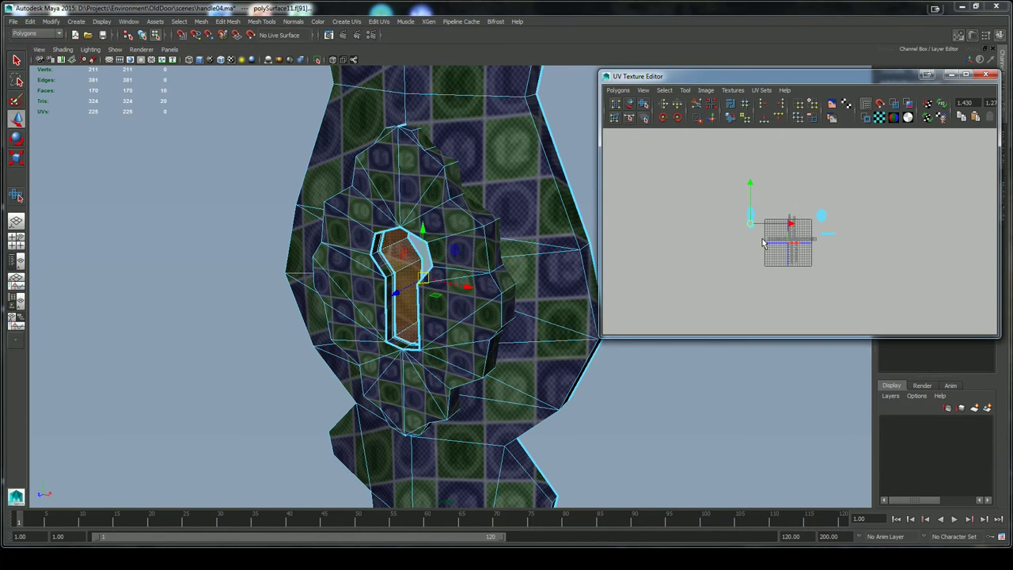
Apply a cylindrical UV mapping to the keyhole's inner wall faces
{"action": "left_click_drag", "start_coordinate": [501, 392], "coordinate": [506, 371], "text": "alt"}
{"action": "left_click", "coordinate": [336, 23]}
{"action": "left_click", "coordinate": [353, 46]}
{"action": "right_click_drag", "start_coordinate": [506, 228], "coordinate": [591, 369], "text": "alt"}
{"action": "left_click_drag", "start_coordinate": [591, 369], "coordinate": [588, 328], "text": "alt"}
{"action": "left_click_drag", "start_coordinate": [362, 304], "coordinate": [328, 376], "text": "alt"}
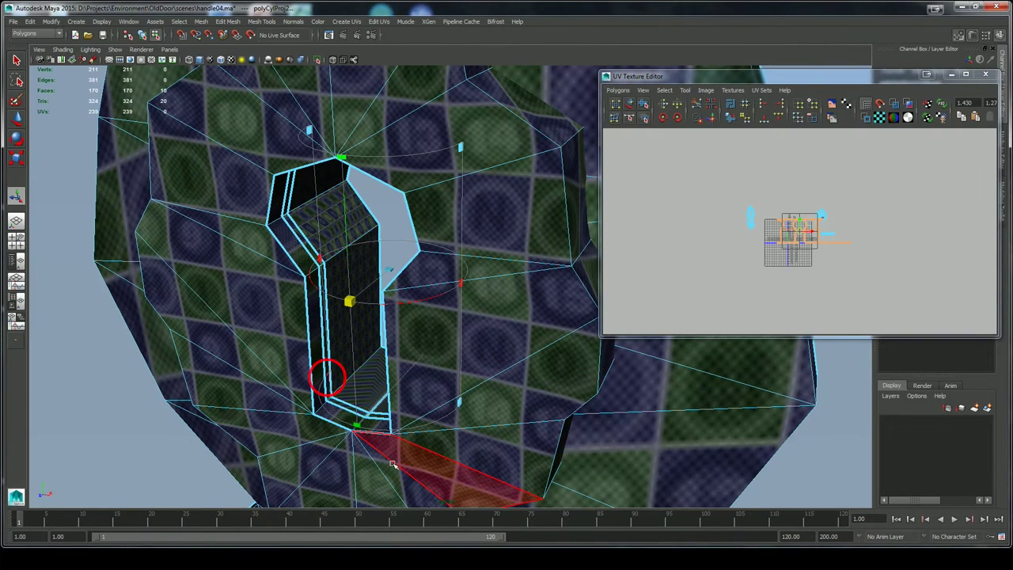
Set the cylindrical projection's Rotate X to 90 and widen its horizontal sweep to about 212
{"action": "left_click", "coordinate": [327, 377]}
{"action": "left_click", "coordinate": [397, 215]}
{"action": "left_click", "coordinate": [952, 75]}
{"action": "left_click_drag", "start_coordinate": [373, 252], "coordinate": [370, 299]}
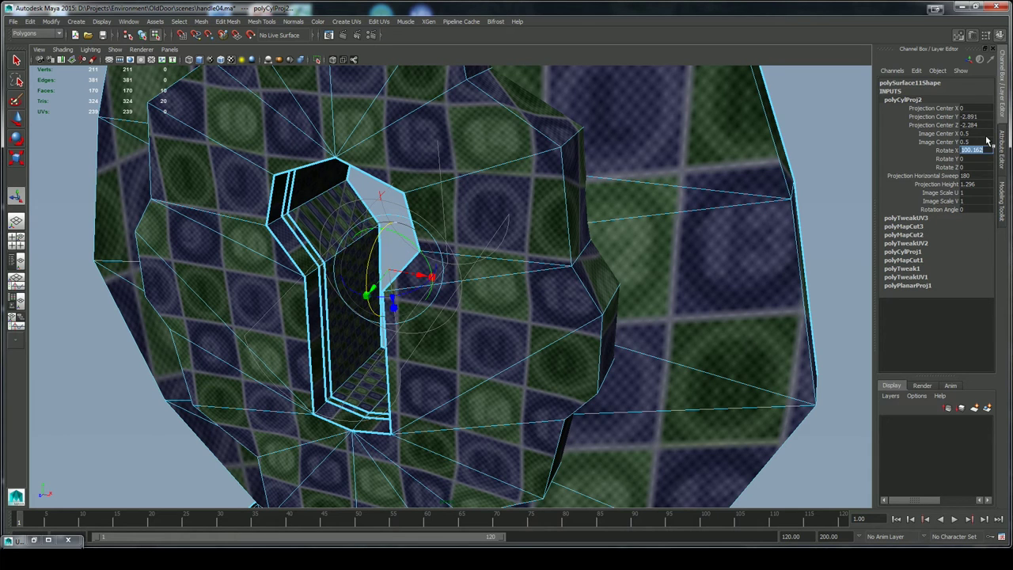
{"action": "type", "text": "90"}
{"action": "key", "text": "Return"}
{"action": "left_click", "coordinate": [382, 215]}
{"action": "left_click", "coordinate": [382, 215]}
{"action": "left_click_drag", "start_coordinate": [312, 264], "coordinate": [322, 240]}
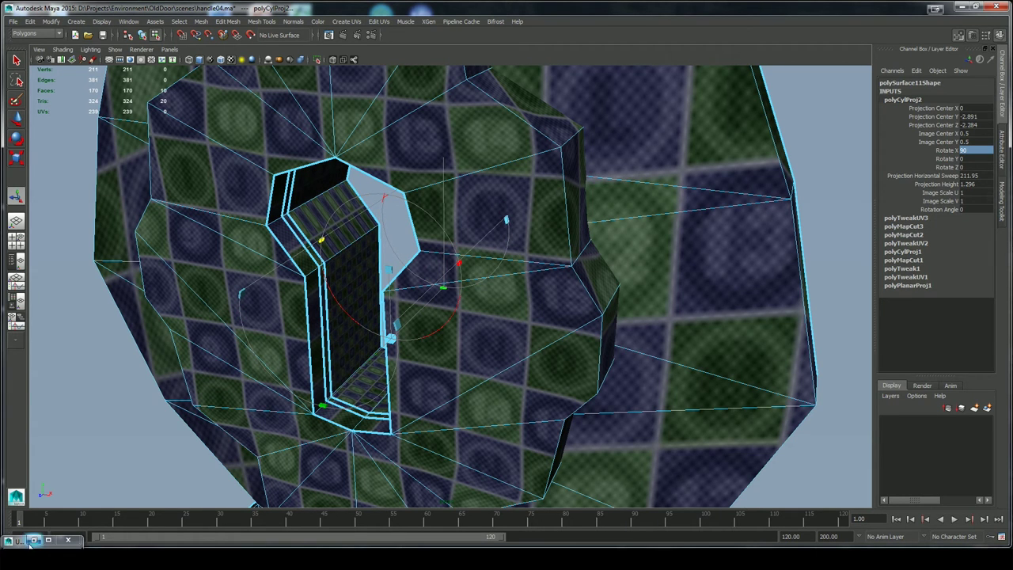
Enlarge the keyhole inner wall's UV shell and unfold it
{"action": "left_click", "coordinate": [34, 541]}
{"action": "right_click_drag", "start_coordinate": [786, 238], "coordinate": [838, 237], "text": "ctrl"}
{"action": "right_click", "coordinate": [821, 254]}
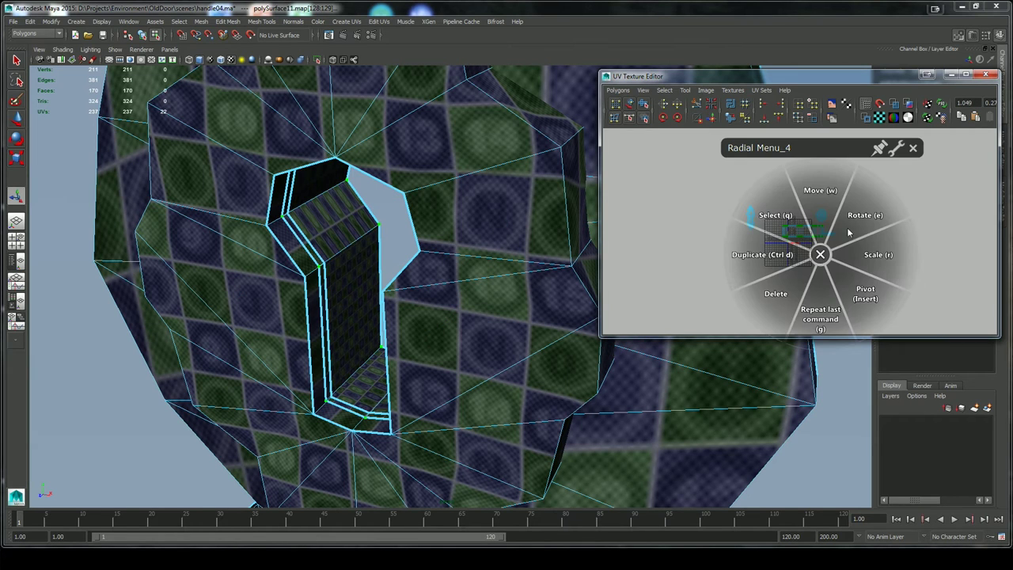
{"action": "left_click", "coordinate": [881, 259]}
{"action": "left_click_drag", "start_coordinate": [802, 234], "coordinate": [988, 211]}
{"action": "left_click", "coordinate": [644, 104]}
{"action": "left_click_drag", "start_coordinate": [677, 263], "coordinate": [894, 254]}
{"action": "left_click_drag", "start_coordinate": [676, 268], "coordinate": [679, 267]}
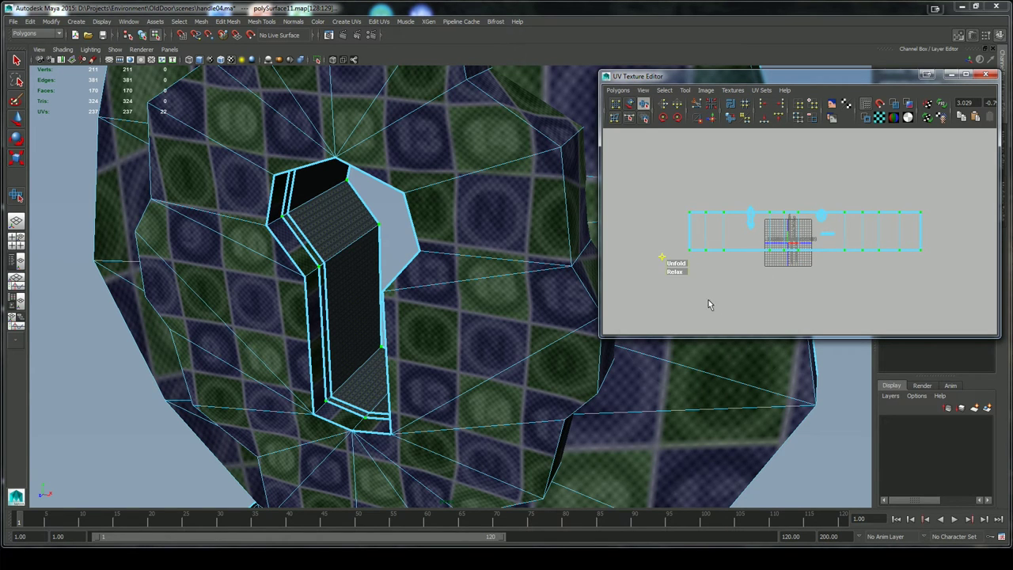
Scale the inner wall's unfolded shell down and place it near the other keyhole shells
{"action": "left_click", "coordinate": [766, 307]}
{"action": "left_click_drag", "start_coordinate": [805, 232], "coordinate": [828, 228]}
{"action": "left_click", "coordinate": [780, 182]}
{"action": "left_click", "coordinate": [901, 256]}
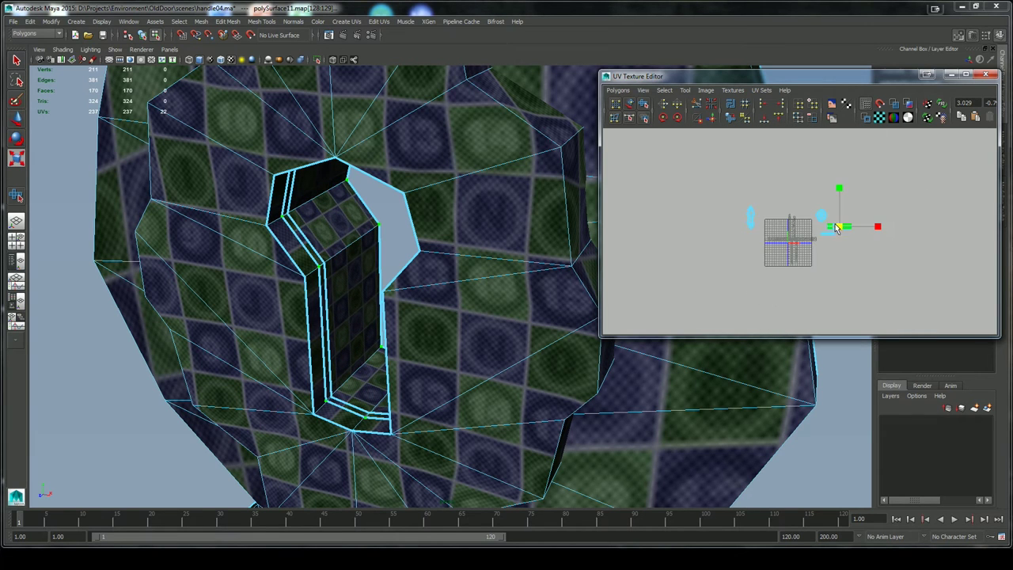
Resize the inner wall and rim strip shells so their checker sizes match
{"action": "key", "text": "a"}
{"action": "middle_click_drag", "start_coordinate": [859, 221], "coordinate": [663, 270]}
{"action": "mouse_move", "coordinate": [774, 216]}
{"action": "left_mouse_down"}
{"action": "mouse_move", "coordinate": [750, 216]}
{"action": "mouse_move", "coordinate": [776, 216]}
{"action": "left_mouse_up"}
{"action": "left_click_drag", "start_coordinate": [699, 261], "coordinate": [761, 240]}
{"action": "left_click", "coordinate": [745, 259]}
{"action": "left_click_drag", "start_coordinate": [694, 256], "coordinate": [798, 229]}
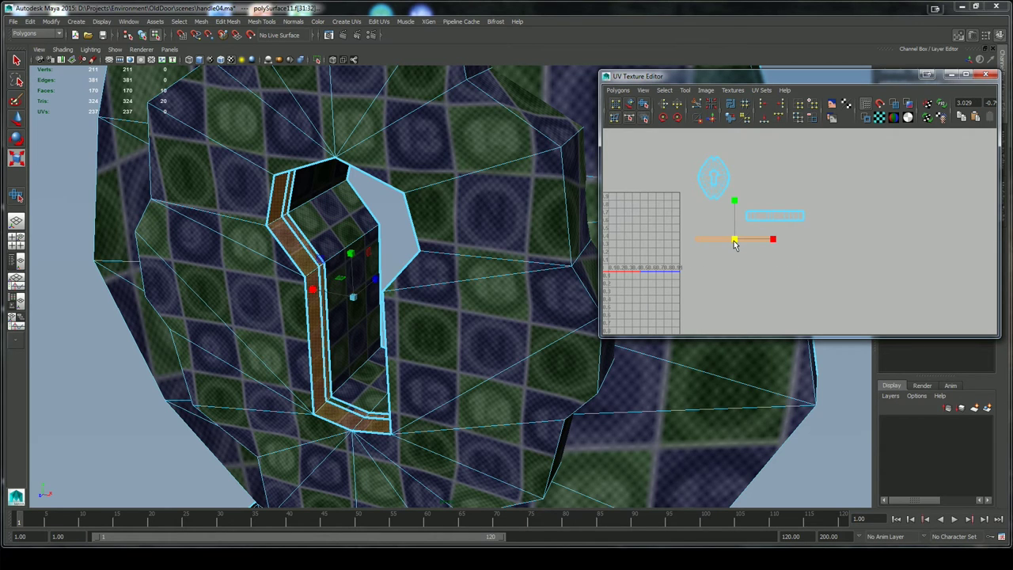
{"action": "left_click", "coordinate": [729, 270]}
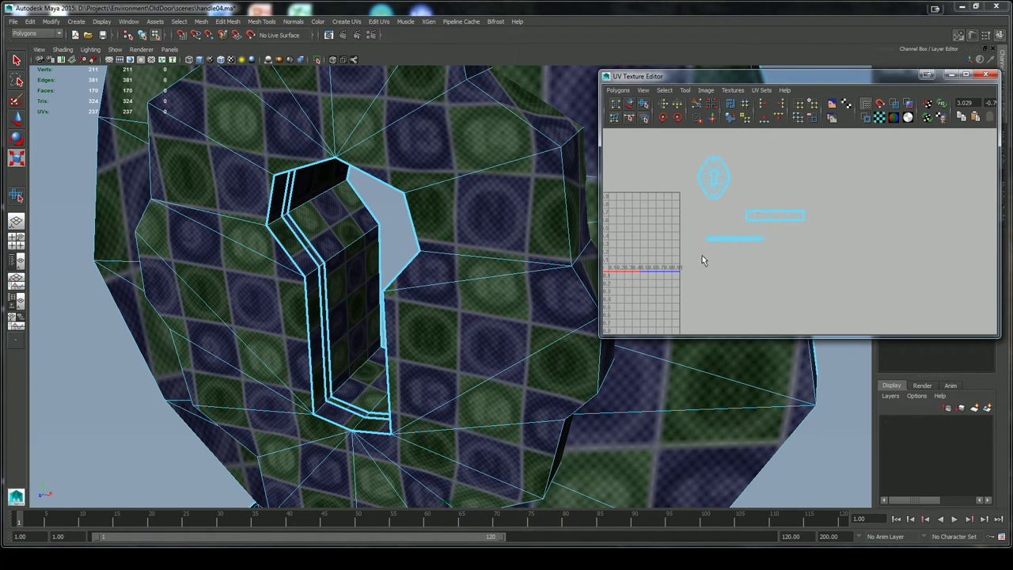
Enlarge the raised plate's shell to match the strips, and scale all three keyhole shells down together
{"action": "left_click_drag", "start_coordinate": [687, 154], "coordinate": [759, 200]}
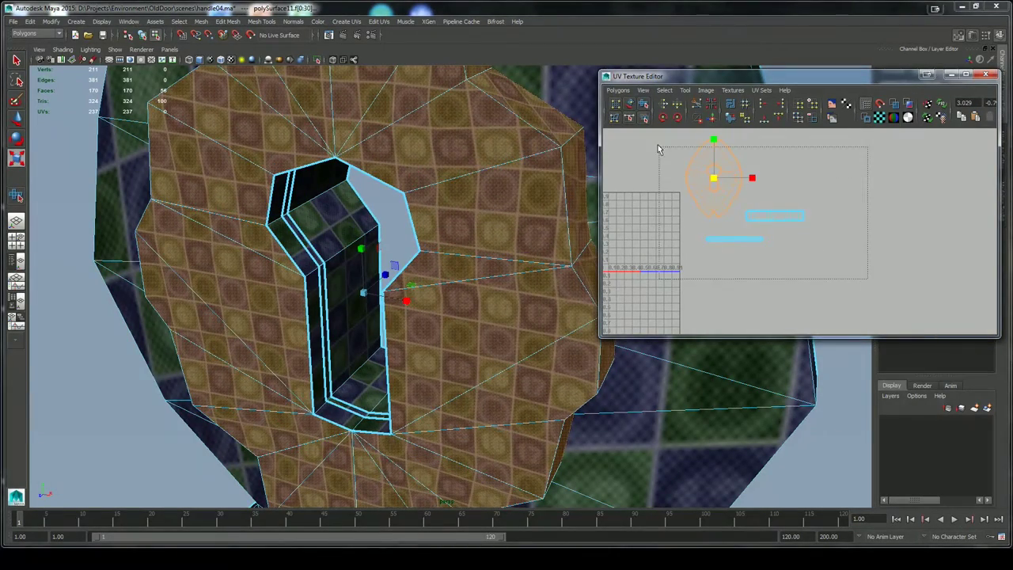
{"action": "left_click_drag", "start_coordinate": [659, 145], "coordinate": [662, 146]}
{"action": "left_click_drag", "start_coordinate": [746, 192], "coordinate": [745, 232]}
{"action": "right_click", "coordinate": [734, 182]}
{"action": "left_click", "coordinate": [734, 118]}
{"action": "left_click", "coordinate": [687, 200]}
Select the main door plate's shell in the UV layout
{"action": "right_click_drag", "start_coordinate": [743, 194], "coordinate": [778, 179]}
{"action": "right_click_drag", "start_coordinate": [777, 179], "coordinate": [616, 154], "text": "alt"}
{"action": "middle_click_drag", "start_coordinate": [644, 221], "coordinate": [738, 218], "text": "alt"}
{"action": "right_click_drag", "start_coordinate": [727, 204], "coordinate": [726, 179]}
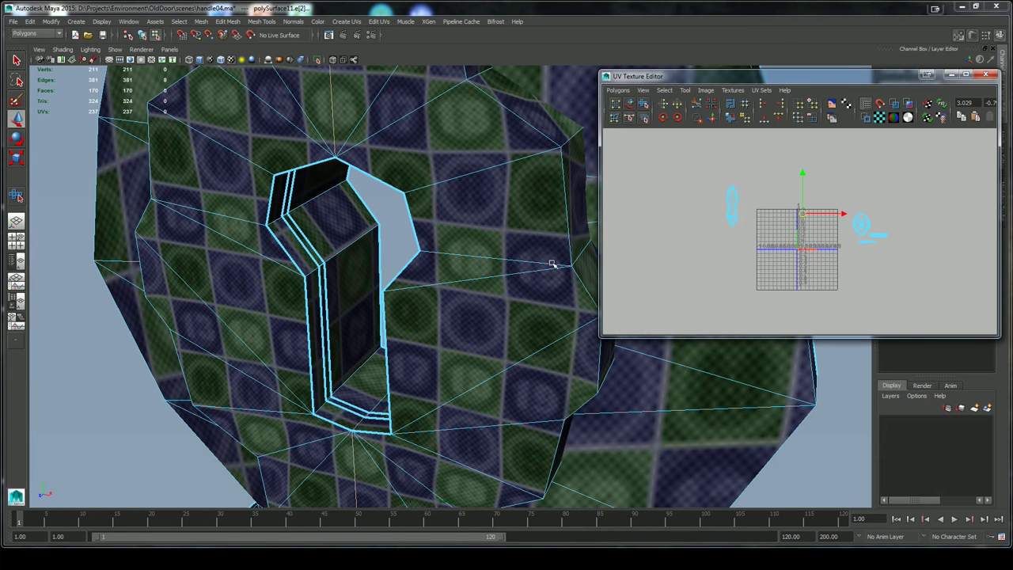
{"action": "right_click_drag", "start_coordinate": [688, 239], "coordinate": [690, 245]}
{"action": "left_click_drag", "start_coordinate": [692, 170], "coordinate": [781, 273]}
Cut the UVs at the edges on the main door plate's top and bottom tips
{"action": "right_click_drag", "start_coordinate": [509, 405], "coordinate": [218, 245], "text": "alt"}
{"action": "left_click_drag", "start_coordinate": [505, 176], "coordinate": [540, 275], "text": "alt"}
{"action": "right_click_drag", "start_coordinate": [443, 212], "coordinate": [444, 189]}
{"action": "key", "text": "q"}
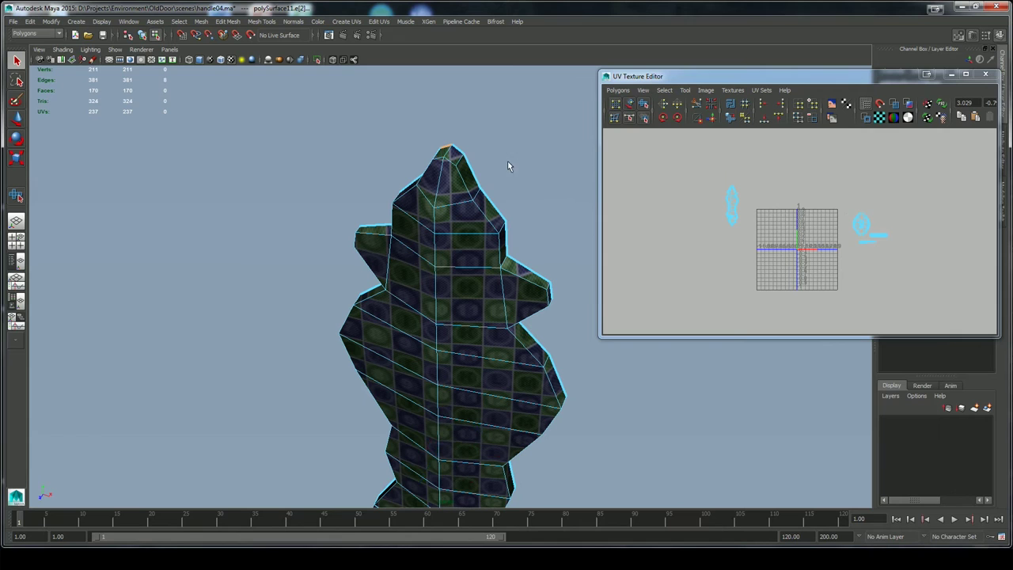
{"action": "right_click_drag", "start_coordinate": [574, 244], "coordinate": [392, 225], "text": "alt"}
{"action": "middle_click_drag", "start_coordinate": [392, 225], "coordinate": [347, 147], "text": "alt"}
{"action": "left_click_drag", "start_coordinate": [435, 404], "coordinate": [531, 346], "text": "alt"}
{"action": "left_click", "coordinate": [697, 103]}
Enlarge the main door plate's UV shell and unfold it
{"action": "right_click_drag", "start_coordinate": [661, 214], "coordinate": [686, 211]}
{"action": "left_click_drag", "start_coordinate": [695, 163], "coordinate": [765, 278]}
{"action": "left_click", "coordinate": [643, 106]}
{"action": "left_click", "coordinate": [800, 274]}
{"action": "left_click_drag", "start_coordinate": [731, 207], "coordinate": [911, 265]}
{"action": "right_click_drag", "start_coordinate": [804, 265], "coordinate": [682, 237], "text": "alt"}
{"action": "left_click", "coordinate": [642, 104]}
{"action": "left_click_drag", "start_coordinate": [738, 288], "coordinate": [823, 283]}
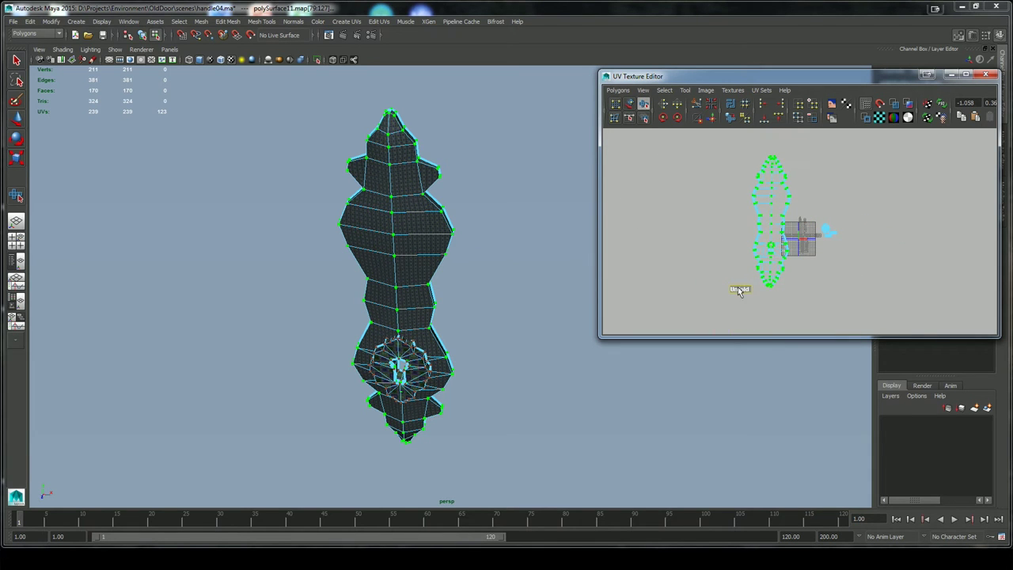
{"action": "left_click_drag", "start_coordinate": [743, 288], "coordinate": [858, 282]}
Rotate the main door plate's shell upright and shrink it to match the keyhole plate's checker size
{"action": "right_click", "coordinate": [817, 246]}
{"action": "left_click", "coordinate": [864, 238]}
{"action": "right_click", "coordinate": [861, 240]}
{"action": "left_click", "coordinate": [884, 216]}
{"action": "left_click_drag", "start_coordinate": [797, 196], "coordinate": [740, 220]}
{"action": "right_click", "coordinate": [798, 200]}
{"action": "left_click", "coordinate": [854, 199]}
Compare the checker sizes on the model and move the main plate's shell next to the keyhole shells
{"action": "left_click_drag", "start_coordinate": [500, 423], "coordinate": [502, 380], "text": "alt"}
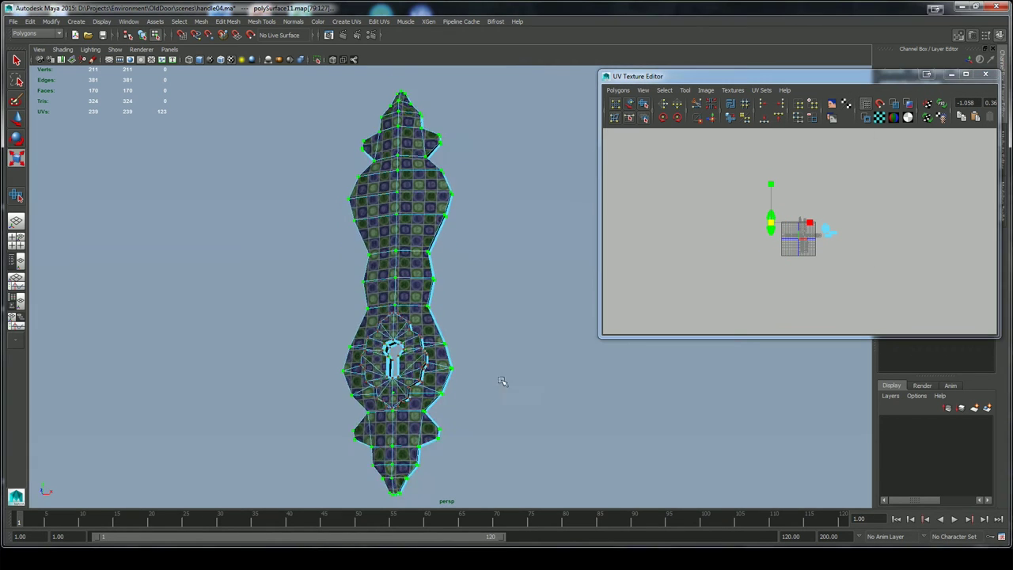
{"action": "right_click_drag", "start_coordinate": [514, 398], "coordinate": [638, 378], "text": "alt"}
{"action": "middle_click_drag", "start_coordinate": [560, 380], "coordinate": [584, 324], "text": "alt"}
{"action": "right_click_drag", "start_coordinate": [478, 360], "coordinate": [518, 417], "text": "alt"}
{"action": "scroll", "coordinate": [518, 418], "scroll_direction": "up", "scroll_amount": 1}
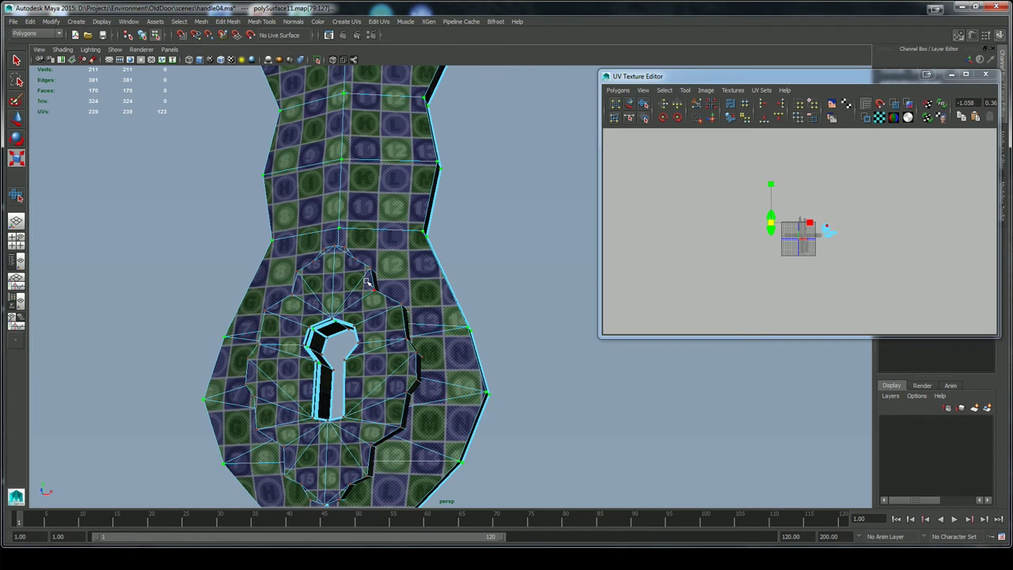
{"action": "right_click_drag", "start_coordinate": [792, 290], "coordinate": [887, 307], "text": "alt"}
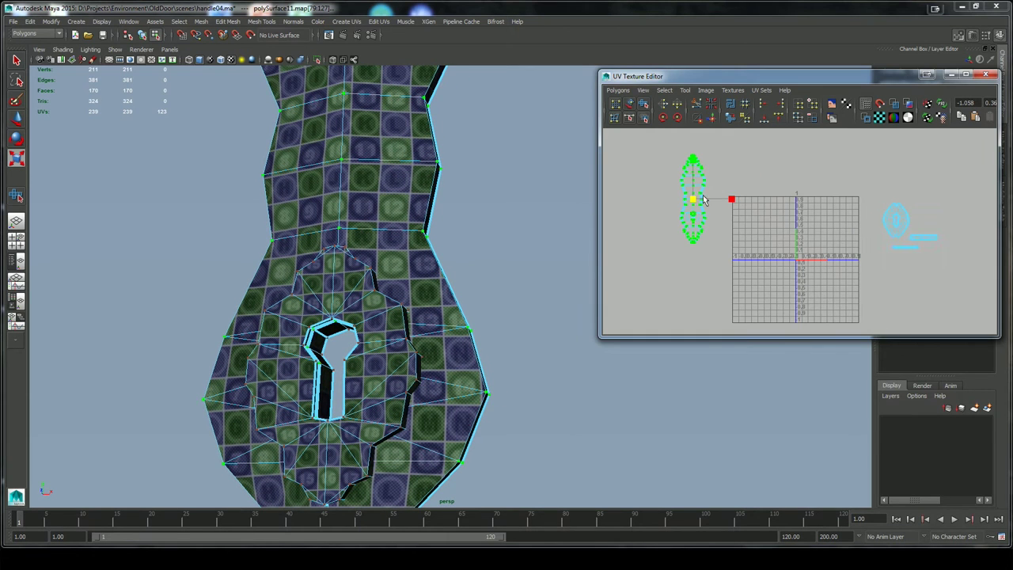
{"action": "left_click_drag", "start_coordinate": [694, 200], "coordinate": [829, 221]}
{"action": "right_click", "coordinate": [704, 213]}
{"action": "left_click", "coordinate": [709, 170]}
Select all shells, scale them down together and move them into the 0–1 UV square
{"action": "left_click_drag", "start_coordinate": [775, 146], "coordinate": [947, 309]}
{"action": "right_click", "coordinate": [842, 247]}
{"action": "left_click", "coordinate": [899, 246]}
{"action": "left_click_drag", "start_coordinate": [875, 221], "coordinate": [827, 227]}
{"action": "right_click", "coordinate": [857, 224]}
{"action": "left_click", "coordinate": [862, 167]}
{"action": "scroll", "coordinate": [790, 236], "scroll_direction": "up", "scroll_amount": 3}
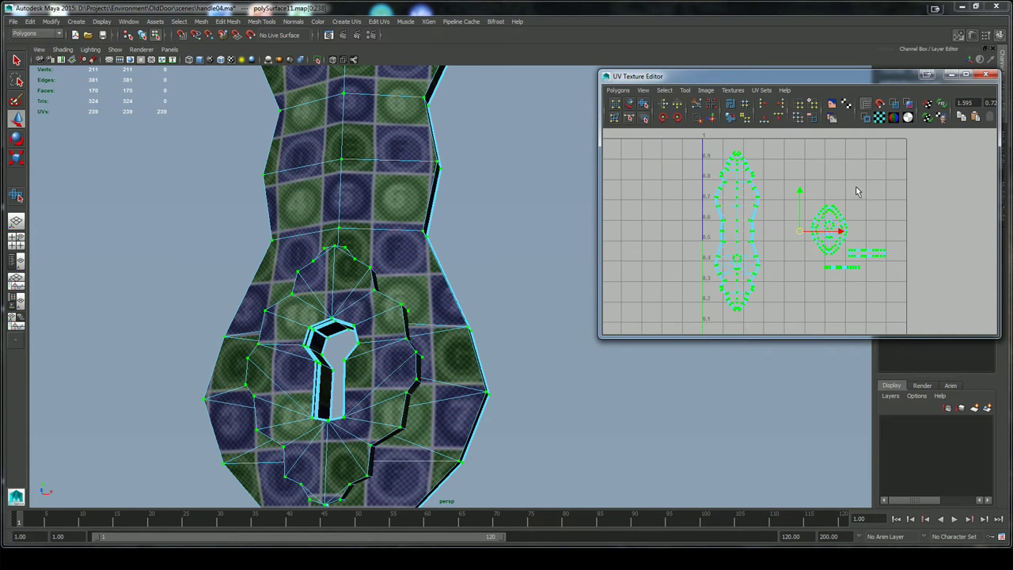
Move the keyhole plate's shell beside the main plate's lower end and enlarge all shells together within the 0–1 square
{"action": "left_click_drag", "start_coordinate": [788, 255], "coordinate": [794, 283]}
{"action": "left_click_drag", "start_coordinate": [679, 137], "coordinate": [915, 321]}
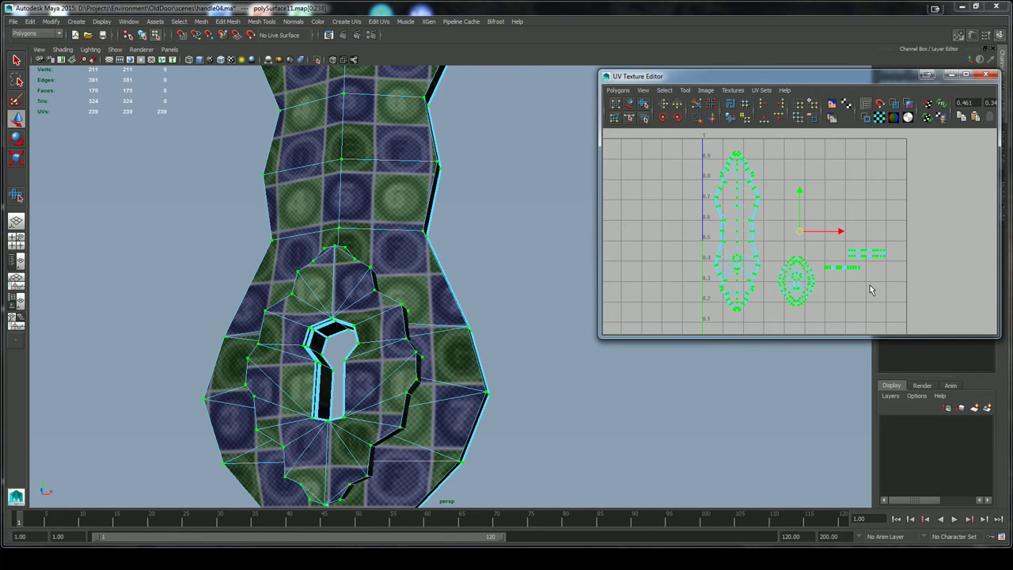
{"action": "scroll", "coordinate": [866, 286], "scroll_direction": "down", "scroll_amount": 1}
{"action": "middle_click_drag", "start_coordinate": [819, 266], "coordinate": [806, 247], "text": "alt"}
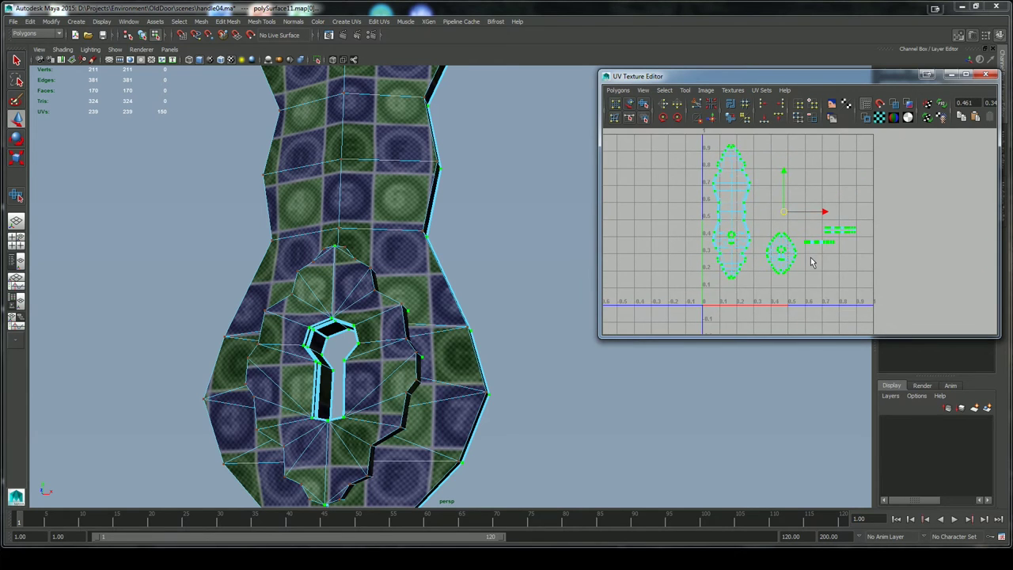
{"action": "left_click", "coordinate": [850, 251]}
{"action": "left_click_drag", "start_coordinate": [784, 215], "coordinate": [787, 217]}
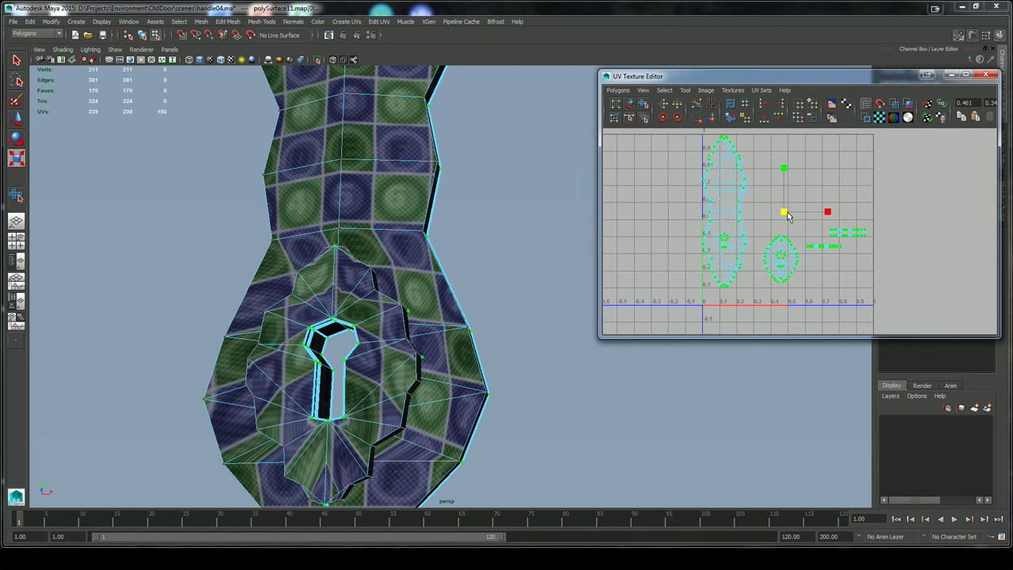
{"action": "key", "text": "ctrl+z"}
{"action": "left_click_drag", "start_coordinate": [681, 134], "coordinate": [921, 321]}
{"action": "left_click_drag", "start_coordinate": [783, 214], "coordinate": [808, 313]}
Place the keyhole plate's shell tightly beside the main plate's shell, and stand the strip shells upright just above it
{"action": "left_click", "coordinate": [784, 197]}
{"action": "left_click_drag", "start_coordinate": [790, 269], "coordinate": [769, 276]}
{"action": "left_click_drag", "start_coordinate": [824, 223], "coordinate": [915, 251]}
{"action": "left_click_drag", "start_coordinate": [862, 243], "coordinate": [814, 208]}
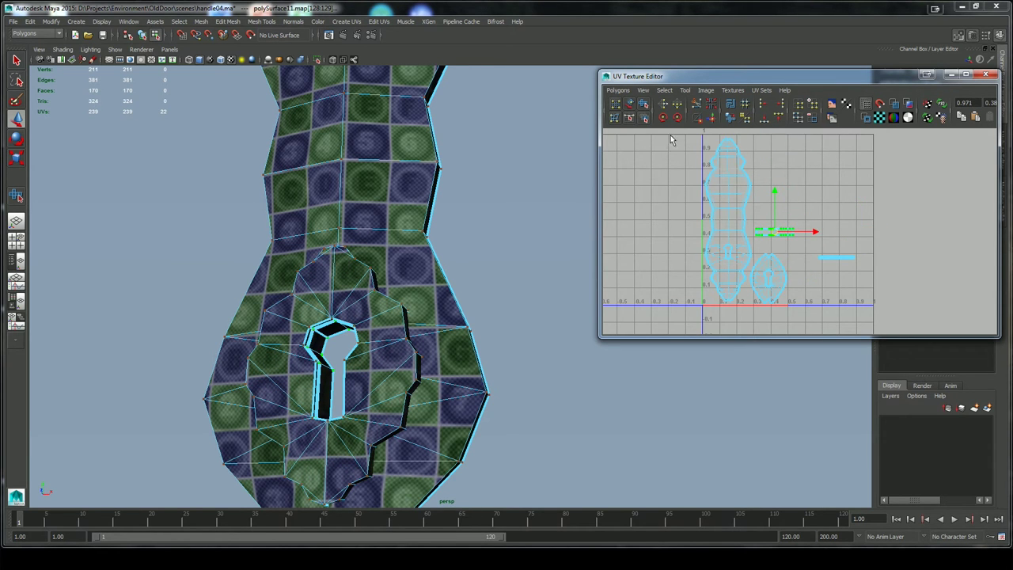
{"action": "left_click", "coordinate": [821, 256]}
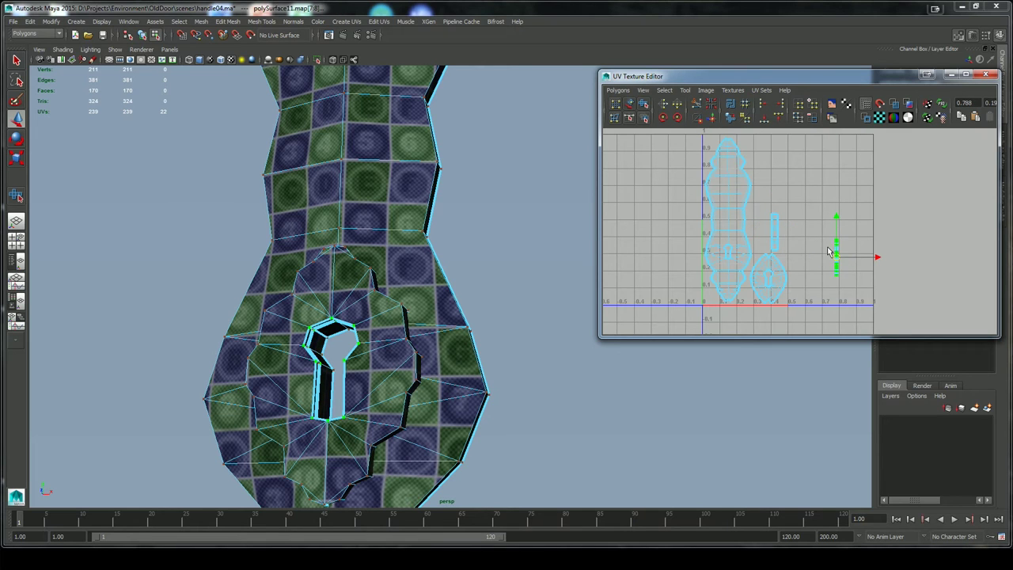
{"action": "left_click_drag", "start_coordinate": [771, 252], "coordinate": [769, 255]}
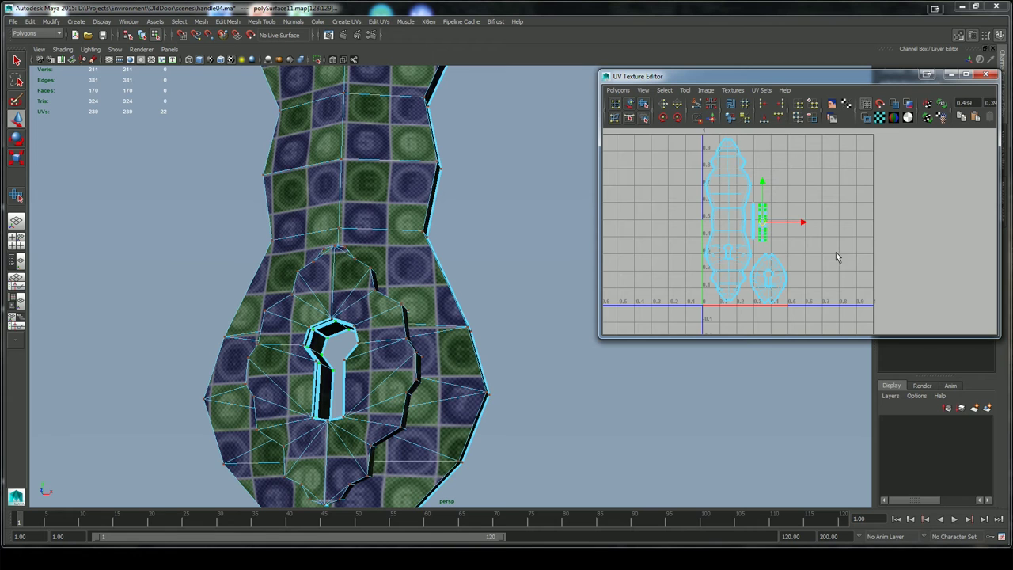
Return the plate to object mode, deselect it and inspect the checker pattern over its whole surface
{"action": "right_click_drag", "start_coordinate": [874, 233], "coordinate": [634, 203], "text": "alt"}
{"action": "right_click_drag", "start_coordinate": [623, 445], "coordinate": [423, 356], "text": "alt"}
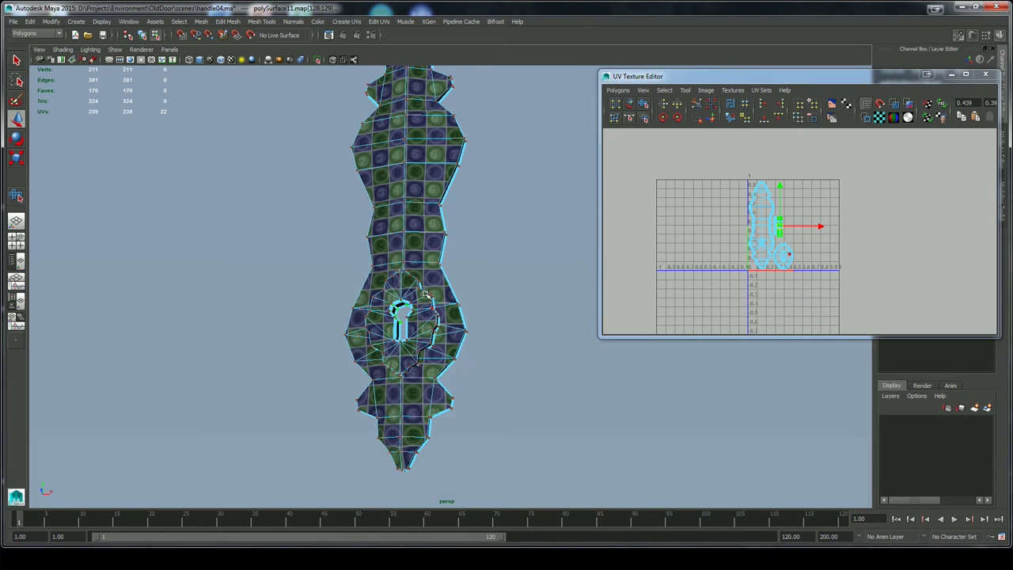
{"action": "right_click_drag", "start_coordinate": [425, 314], "coordinate": [464, 285]}
{"action": "left_click", "coordinate": [546, 358]}
{"action": "left_click_drag", "start_coordinate": [544, 369], "coordinate": [494, 384], "text": "alt"}
{"action": "left_click_drag", "start_coordinate": [464, 268], "coordinate": [564, 382], "text": "alt"}
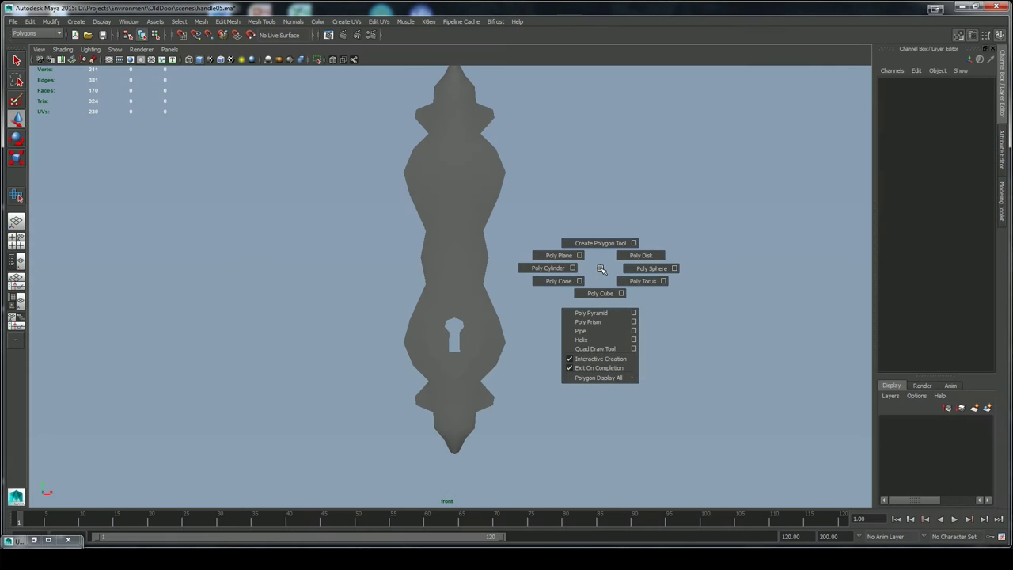
Draw a polygon cylinder of radius about 0.874 and height about 1.023 over the keyhole in the front view
{"action": "right_click_drag", "start_coordinate": [602, 269], "coordinate": [529, 260], "text": "shift"}
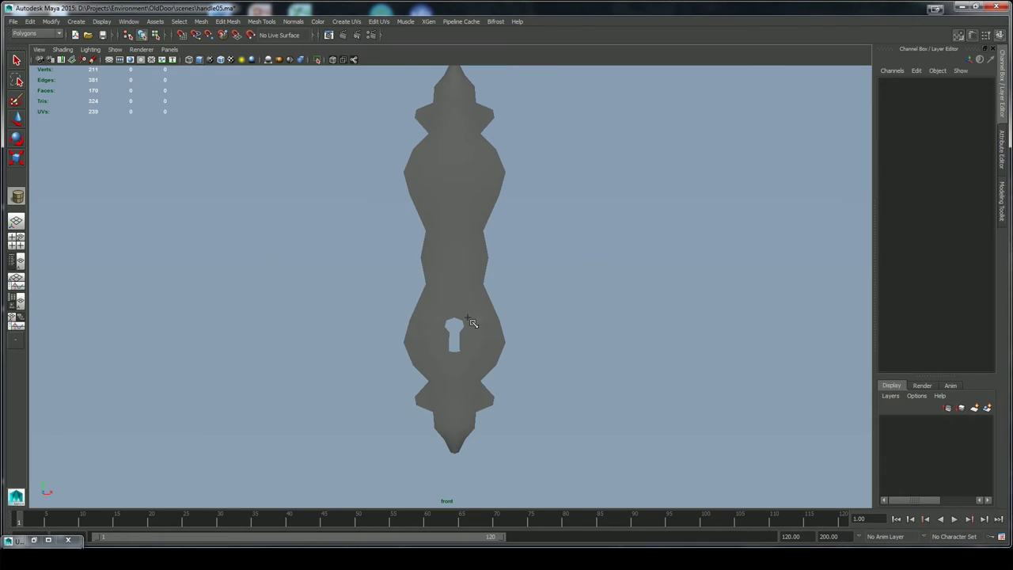
{"action": "left_click_drag", "start_coordinate": [457, 327], "coordinate": [481, 345]}
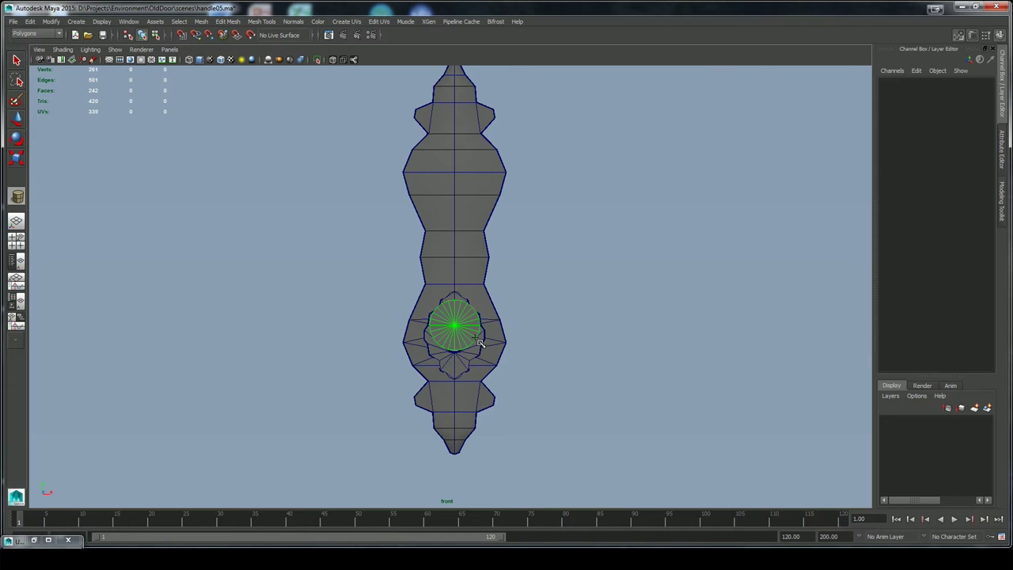
{"action": "left_click_drag", "start_coordinate": [517, 295], "coordinate": [517, 276]}
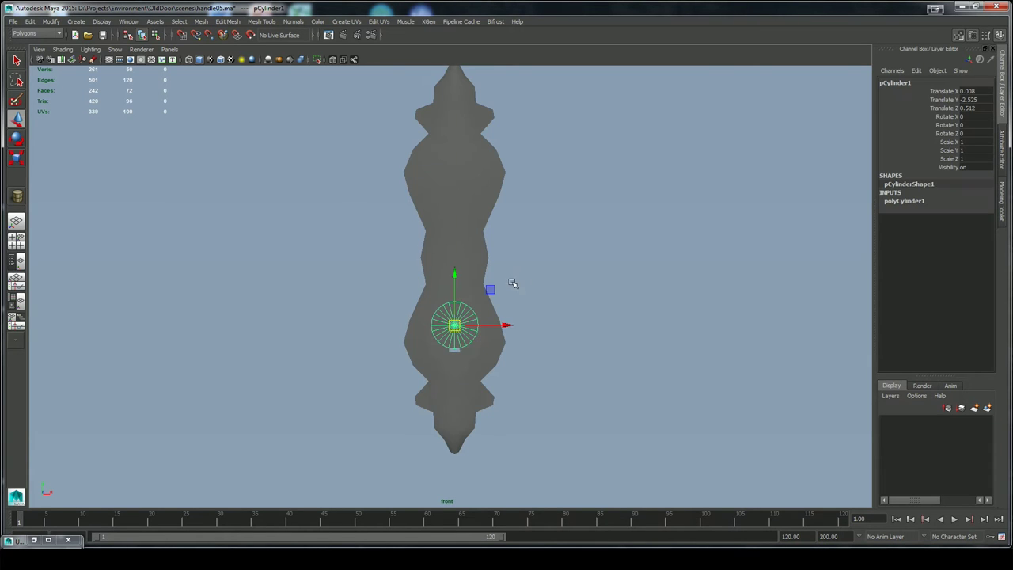
Move the cylinder up to the plate's upper wide section and snap it to the edge crossing at X 0, Y 3.176
{"action": "left_click_drag", "start_coordinate": [454, 275], "coordinate": [464, 127]}
{"action": "key", "text": "f"}
{"action": "left_click_drag", "start_coordinate": [503, 287], "coordinate": [502, 287]}
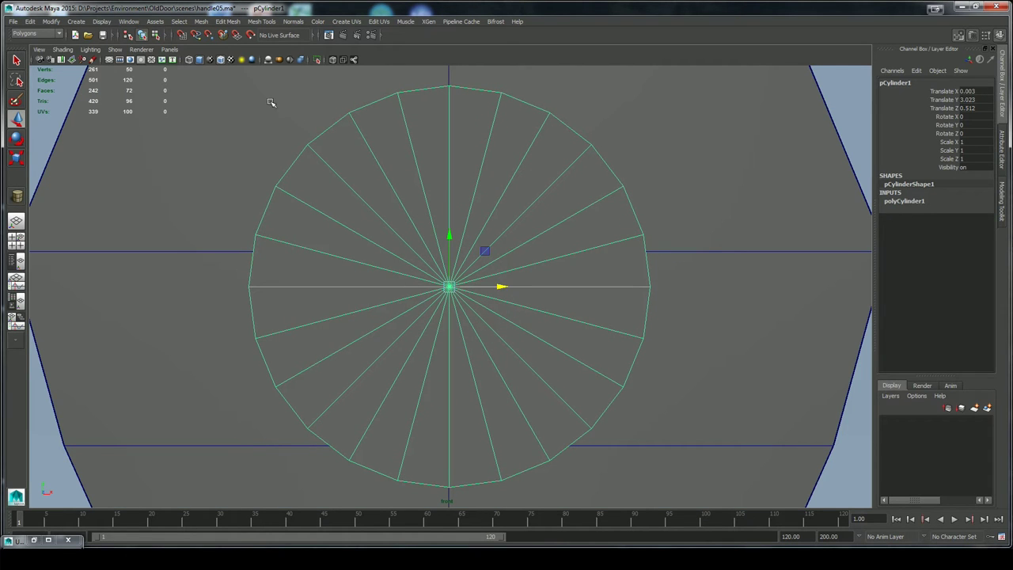
{"action": "left_click_drag", "start_coordinate": [451, 289], "coordinate": [455, 255]}
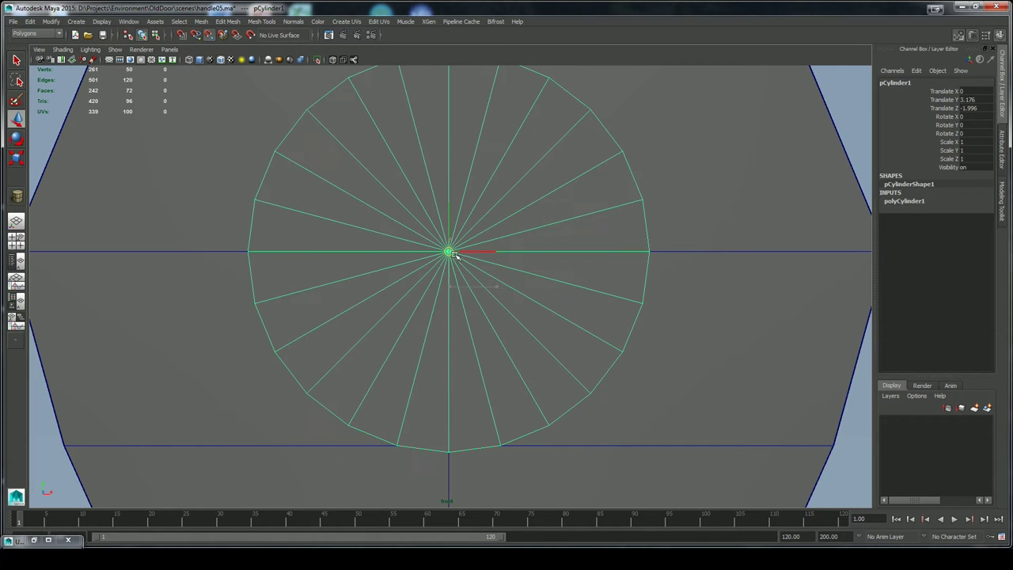
Set the cylinder's axis subdivisions to 12
{"action": "right_click_drag", "start_coordinate": [688, 293], "coordinate": [616, 284], "text": "alt"}
{"action": "left_click", "coordinate": [904, 201]}
{"action": "left_click", "coordinate": [967, 227]}
{"action": "type", "text": "12"}
{"action": "key", "text": "Return"}
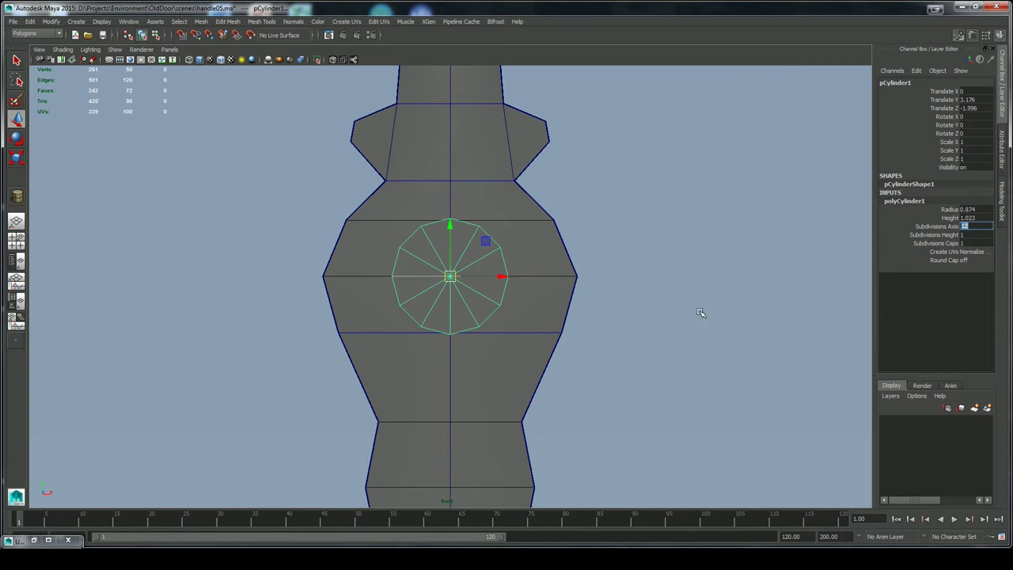
Pull the cylinder out in front of the plate and raise its cap subdivisions to add an inner ring
{"action": "scroll", "coordinate": [727, 317], "scroll_direction": "down", "scroll_amount": 4}
{"action": "key", "text": "space"}
{"action": "left_click_drag", "start_coordinate": [648, 314], "coordinate": [350, 309]}
{"action": "scroll", "coordinate": [350, 308], "scroll_direction": "up", "scroll_amount": 6}
{"action": "double_click", "coordinate": [900, 201]}
{"action": "double_click", "coordinate": [967, 244]}
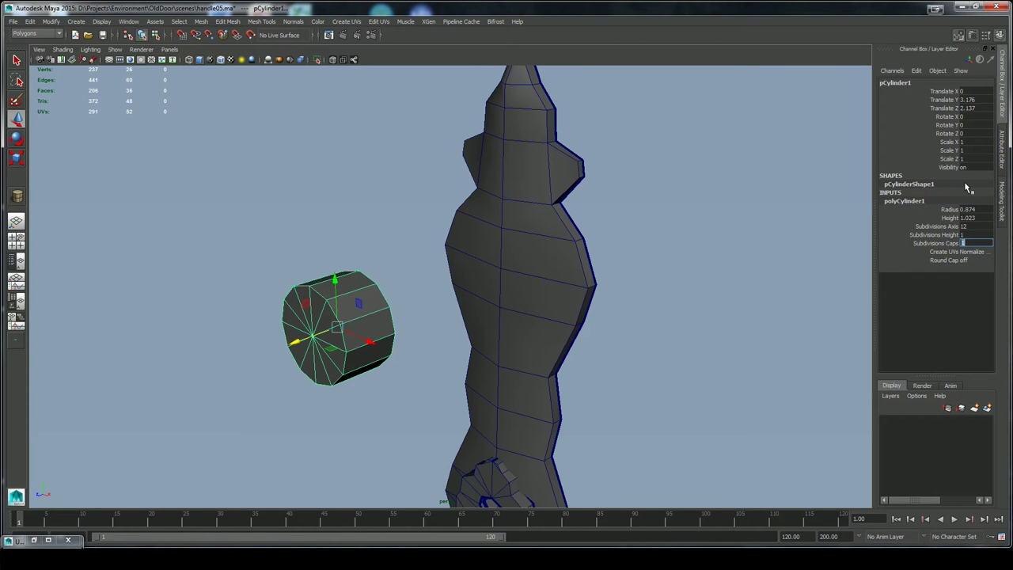
Select the faces of the cylinder's back cap, facing the plate, and delete them
{"action": "left_click_drag", "start_coordinate": [617, 285], "coordinate": [525, 302], "text": "alt"}
{"action": "right_click_drag", "start_coordinate": [382, 214], "coordinate": [383, 242]}
{"action": "left_click_drag", "start_coordinate": [418, 283], "coordinate": [451, 268], "text": "alt"}
{"action": "left_click_drag", "start_coordinate": [423, 195], "coordinate": [357, 362]}
{"action": "left_click_drag", "start_coordinate": [262, 200], "coordinate": [334, 373], "text": "ctrl"}
{"action": "left_click_drag", "start_coordinate": [434, 374], "coordinate": [420, 328], "text": "alt"}
{"action": "key", "text": "space"}
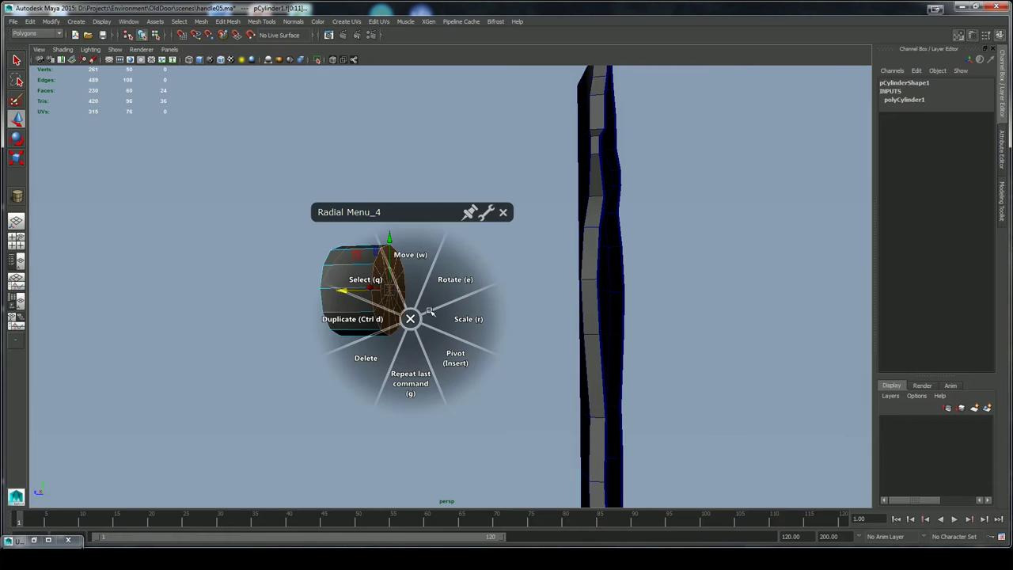
{"action": "left_click", "coordinate": [372, 354]}
Return to object mode and push the open cylinder back against the plate, to Z -1.861
{"action": "key", "text": "F8"}
{"action": "left_click", "coordinate": [348, 301]}
{"action": "left_click_drag", "start_coordinate": [318, 291], "coordinate": [520, 357]}
{"action": "left_click_drag", "start_coordinate": [426, 361], "coordinate": [466, 372], "text": "alt"}
{"action": "left_click", "coordinate": [525, 350]}
{"action": "left_click_drag", "start_coordinate": [502, 277], "coordinate": [510, 280]}
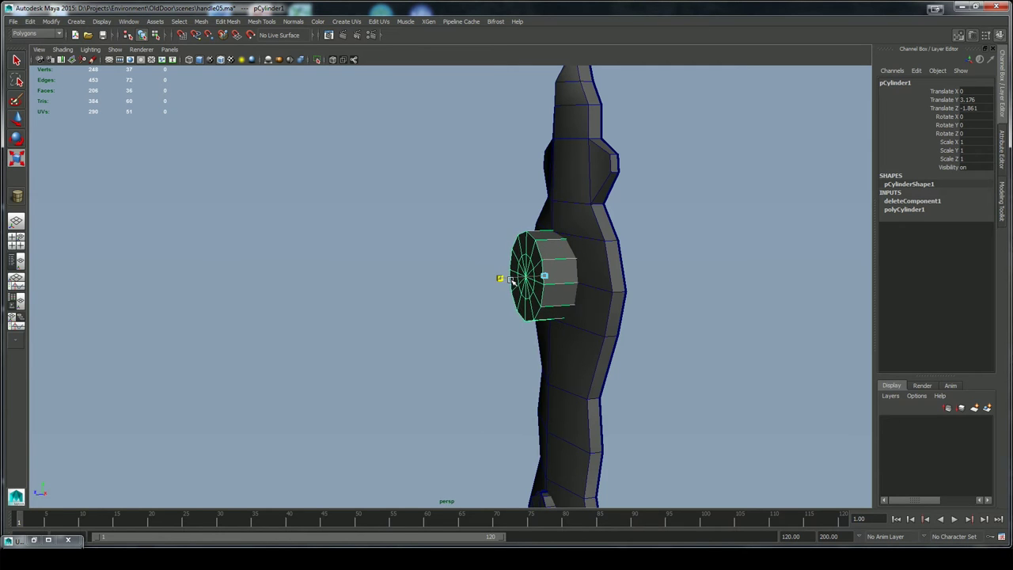
{"action": "key", "text": "ctrl+z"}
{"action": "key", "text": "w"}
Extrude the 12 inner faces of the cylinder's front cap outward by about 0.83 into a stem
{"action": "mouse_move", "coordinate": [671, 311]}
{"action": "left_mouse_down", "text": "alt"}
{"action": "mouse_move", "coordinate": [624, 296]}
{"action": "mouse_move", "coordinate": [574, 310]}
{"action": "mouse_move", "coordinate": [536, 351]}
{"action": "mouse_move", "coordinate": [667, 304]}
{"action": "left_mouse_up", "text": "alt"}
{"action": "right_click_drag", "start_coordinate": [667, 303], "coordinate": [586, 330], "text": "alt"}
{"action": "left_click_drag", "start_coordinate": [586, 330], "coordinate": [568, 337], "text": "alt"}
{"action": "right_click_drag", "start_coordinate": [491, 254], "coordinate": [488, 279]}
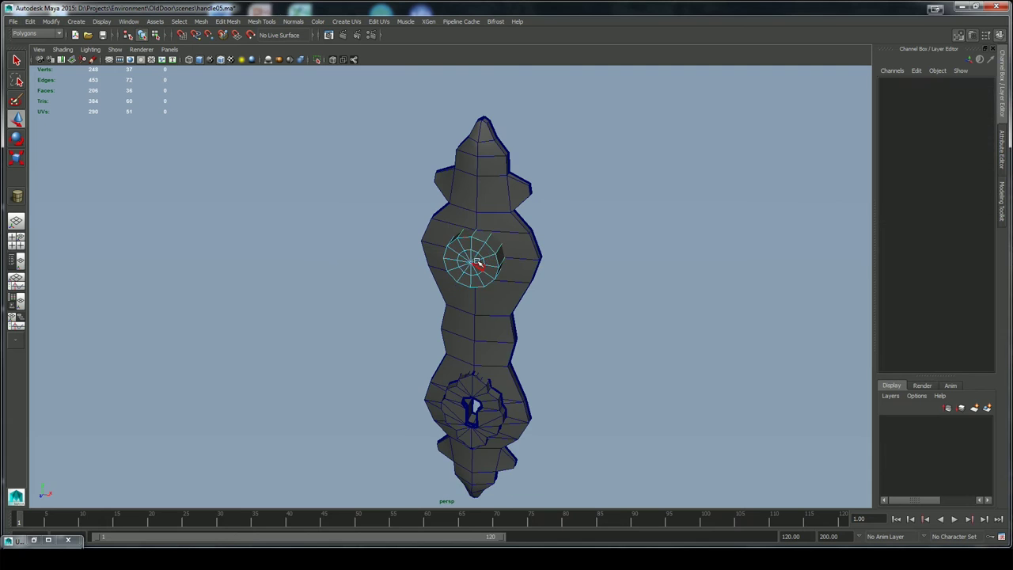
{"action": "left_click_drag", "start_coordinate": [478, 262], "coordinate": [467, 266]}
{"action": "left_click_drag", "start_coordinate": [610, 364], "coordinate": [548, 348], "text": "alt"}
{"action": "left_click", "coordinate": [1003, 201]}
{"action": "left_click", "coordinate": [901, 378]}
{"action": "left_click_drag", "start_coordinate": [571, 313], "coordinate": [606, 311]}
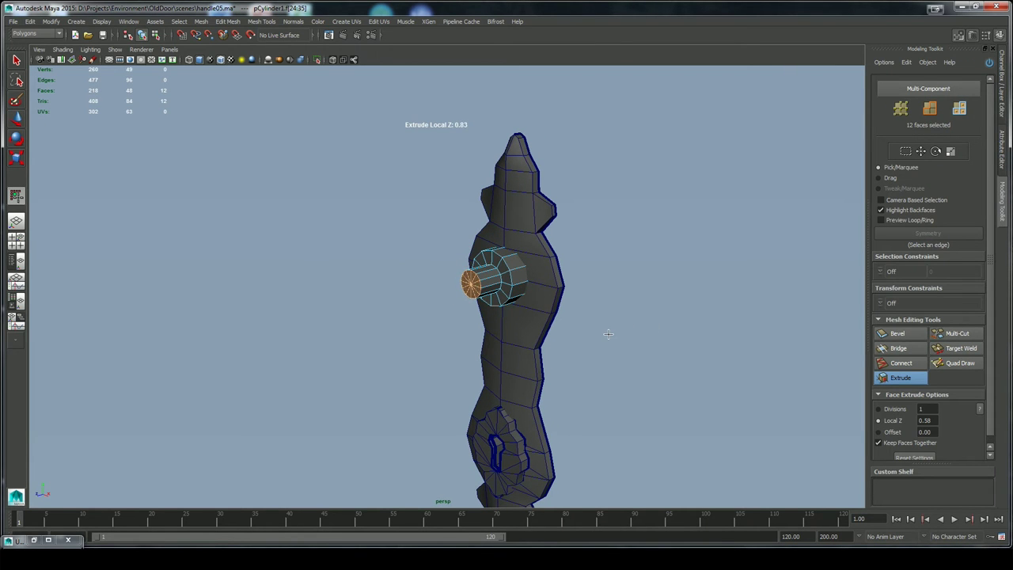
Finish the extrusion, duplicate the cylinder and move the copy out in front of the stem
{"action": "key", "text": "q"}
{"action": "left_click_drag", "start_coordinate": [590, 313], "coordinate": [657, 307], "text": "alt"}
{"action": "right_click_drag", "start_coordinate": [480, 274], "coordinate": [527, 259]}
{"action": "left_click", "coordinate": [638, 299]}
{"action": "left_click_drag", "start_coordinate": [643, 305], "coordinate": [577, 308], "text": "alt"}
{"action": "left_click", "coordinate": [463, 291]}
{"action": "left_click", "coordinate": [494, 306]}
{"action": "left_click_drag", "start_coordinate": [434, 297], "coordinate": [385, 324]}
Delete the copy's stem and inner cap faces, keeping only its outer wall and front ring
{"action": "right_click_drag", "start_coordinate": [417, 296], "coordinate": [416, 322]}
{"action": "left_click_drag", "start_coordinate": [559, 348], "coordinate": [526, 341], "text": "alt"}
{"action": "left_click_drag", "start_coordinate": [409, 307], "coordinate": [406, 307]}
{"action": "left_click", "coordinate": [363, 345]}
{"action": "left_click_drag", "start_coordinate": [443, 365], "coordinate": [484, 384], "text": "alt"}
Slide the ring-shaped copy back onto the stem and scale it down slightly
{"action": "right_click_drag", "start_coordinate": [434, 304], "coordinate": [448, 290]}
{"action": "left_click", "coordinate": [434, 304]}
{"action": "left_click_drag", "start_coordinate": [389, 331], "coordinate": [422, 311]}
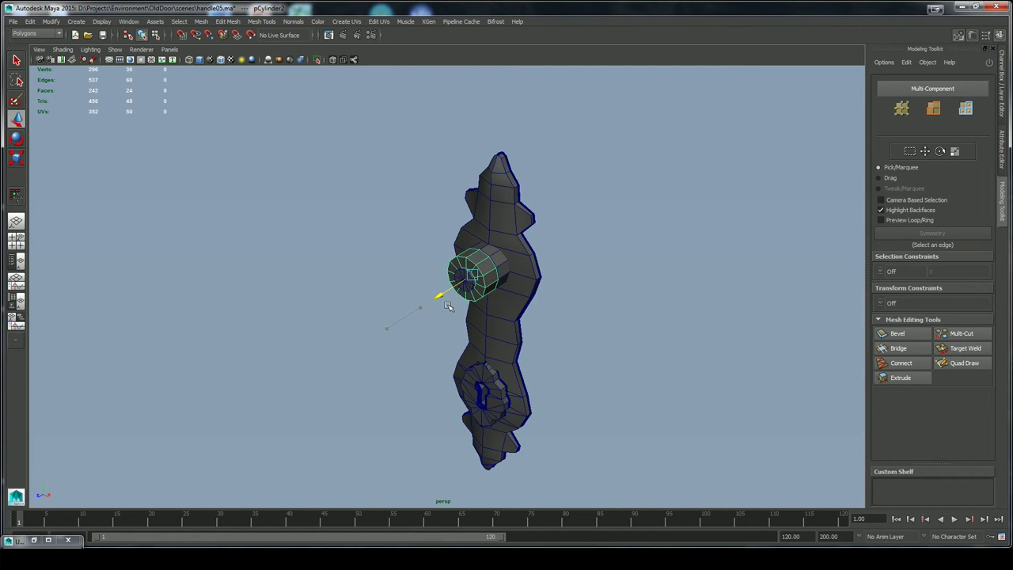
{"action": "key", "text": "r"}
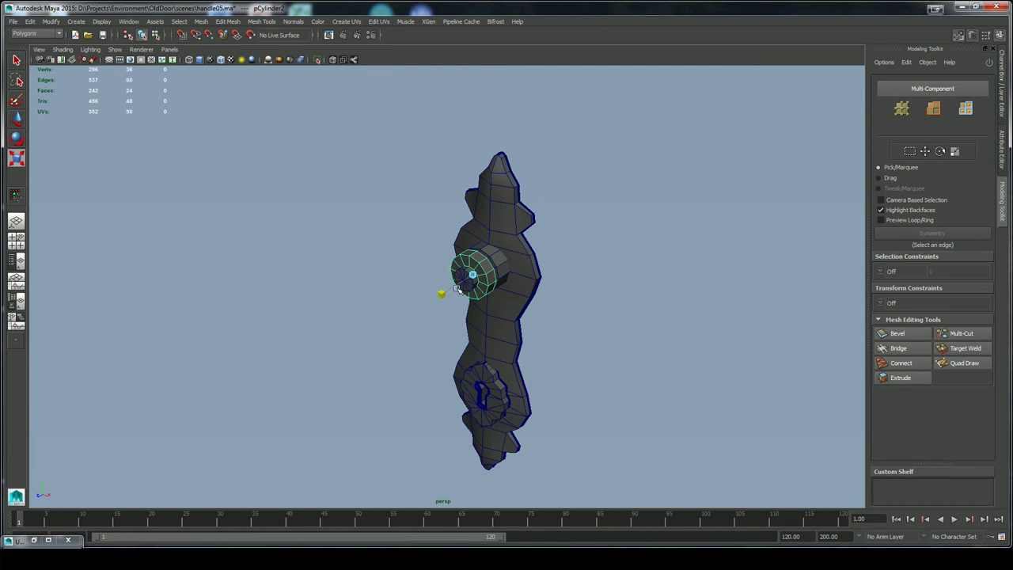
{"action": "key", "text": "w"}
Scale down the 12 outer wall faces of the ring and shift them slightly along the stem
{"action": "left_click_drag", "start_coordinate": [483, 286], "coordinate": [443, 242], "text": "alt"}
{"action": "right_click_drag", "start_coordinate": [466, 230], "coordinate": [468, 257]}
{"action": "key", "text": "q"}
{"action": "left_click_drag", "start_coordinate": [481, 255], "coordinate": [533, 361]}
{"action": "key", "text": "r"}
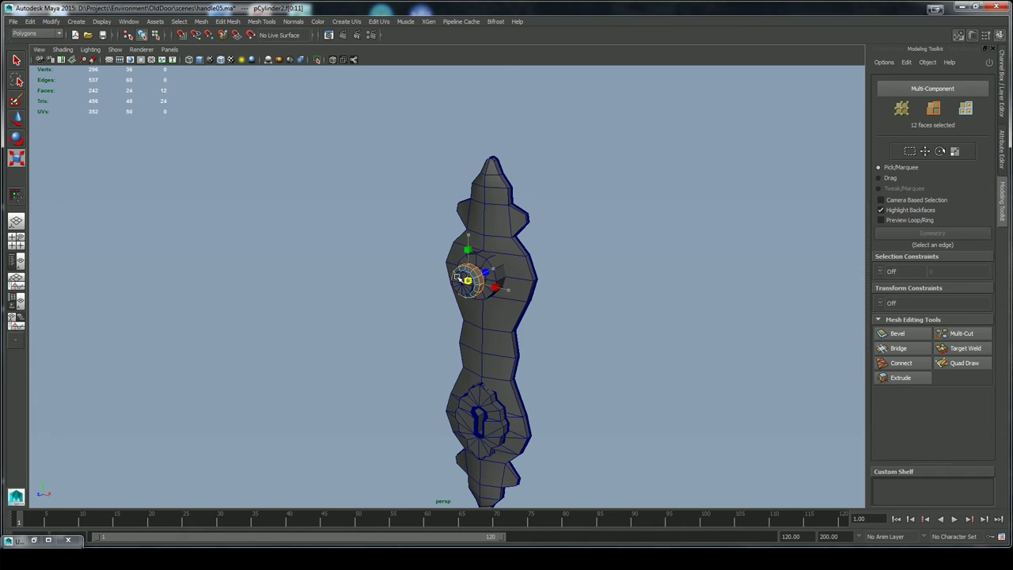
{"action": "right_click_drag", "start_coordinate": [514, 278], "coordinate": [703, 491], "text": "alt"}
{"action": "left_click_drag", "start_coordinate": [657, 412], "coordinate": [555, 372], "text": "alt"}
{"action": "key", "text": "w"}
{"action": "left_click_drag", "start_coordinate": [525, 299], "coordinate": [518, 298]}
Move an edge loop of the ring slightly along the stem and return to object mode
{"action": "left_click_drag", "start_coordinate": [554, 369], "coordinate": [586, 364], "text": "alt"}
{"action": "right_click_drag", "start_coordinate": [607, 297], "coordinate": [608, 272]}
{"action": "key", "text": "q"}
{"action": "double_click", "coordinate": [630, 293]}
{"action": "left_click", "coordinate": [626, 256]}
{"action": "left_click_drag", "start_coordinate": [565, 298], "coordinate": [576, 300]}
{"action": "right_click_drag", "start_coordinate": [541, 283], "coordinate": [589, 273]}
{"action": "left_click_drag", "start_coordinate": [542, 360], "coordinate": [653, 376], "text": "alt"}
Deselect everything and draw another polygon cylinder beside the plate
{"action": "left_click_drag", "start_coordinate": [450, 282], "coordinate": [604, 261], "text": "alt"}
{"action": "scroll", "coordinate": [560, 227], "scroll_direction": "down", "scroll_amount": 3}
{"action": "right_click_drag", "start_coordinate": [507, 286], "coordinate": [547, 257]}
{"action": "left_click", "coordinate": [600, 290]}
{"action": "left_click_drag", "start_coordinate": [599, 290], "coordinate": [626, 287], "text": "alt"}
{"action": "scroll", "coordinate": [561, 237], "scroll_direction": "down", "scroll_amount": 1}
{"action": "middle_click_drag", "start_coordinate": [560, 238], "coordinate": [639, 225], "text": "alt"}
{"action": "key", "text": "space"}
{"action": "left_click_drag", "start_coordinate": [669, 247], "coordinate": [672, 287]}
{"action": "right_click_drag", "start_coordinate": [263, 316], "coordinate": [235, 313], "text": "shift"}
{"action": "left_click_drag", "start_coordinate": [224, 299], "coordinate": [251, 319]}
Set the new cylinder's axis subdivisions to 12
{"action": "key", "text": "w"}
{"action": "left_click", "coordinate": [1001, 95]}
{"action": "left_click", "coordinate": [908, 203]}
{"action": "left_click", "coordinate": [974, 226]}
{"action": "type", "text": "12"}
{"action": "key", "text": "Return"}
Position the new cylinder level with the knob and beside the plate, at X -6.9, Y 3.013, Z -1.194
{"action": "middle_click_drag", "start_coordinate": [364, 364], "coordinate": [383, 365], "text": "alt"}
{"action": "key", "text": "space"}
{"action": "left_click_drag", "start_coordinate": [376, 365], "coordinate": [348, 404]}
{"action": "key", "text": "space"}
{"action": "left_click_drag", "start_coordinate": [401, 380], "coordinate": [348, 380]}
{"action": "left_click_drag", "start_coordinate": [244, 349], "coordinate": [243, 308]}
{"action": "left_click_drag", "start_coordinate": [244, 256], "coordinate": [310, 254]}
{"action": "key", "text": "space"}
{"action": "left_click_drag", "start_coordinate": [349, 286], "coordinate": [351, 263]}
{"action": "left_click_drag", "start_coordinate": [354, 308], "coordinate": [443, 261], "text": "alt"}
{"action": "right_click_drag", "start_coordinate": [443, 260], "coordinate": [390, 263], "text": "alt"}
{"action": "left_click_drag", "start_coordinate": [390, 263], "coordinate": [456, 285], "text": "alt"}
Select the ring on the stem together with the separate cylinder and combine them into one mesh
{"action": "left_click", "coordinate": [536, 289], "text": "shift"}
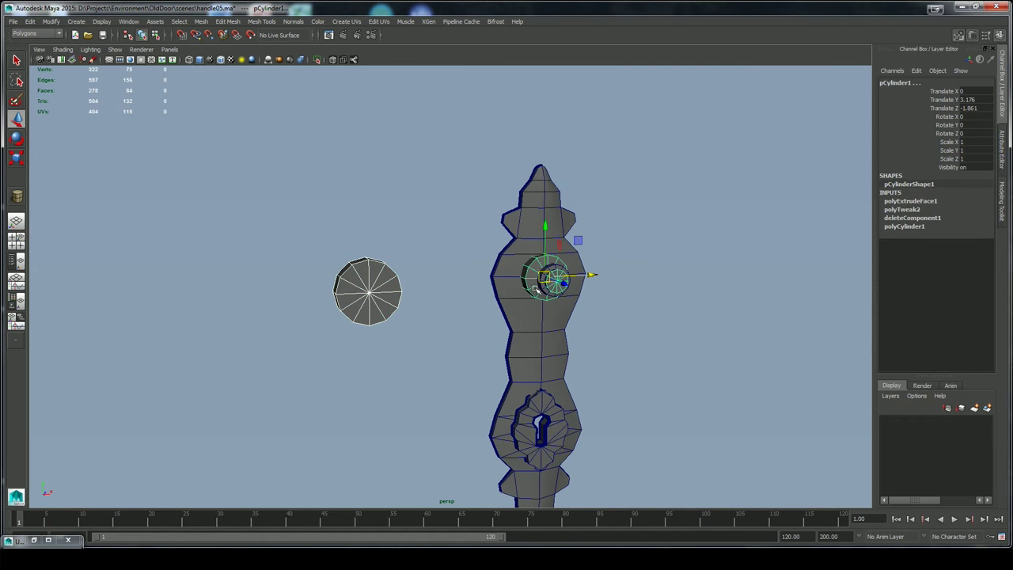
{"action": "left_click", "coordinate": [464, 312]}
{"action": "left_click", "coordinate": [544, 279]}
{"action": "left_click", "coordinate": [392, 291], "text": "shift"}
{"action": "left_click", "coordinate": [201, 23]}
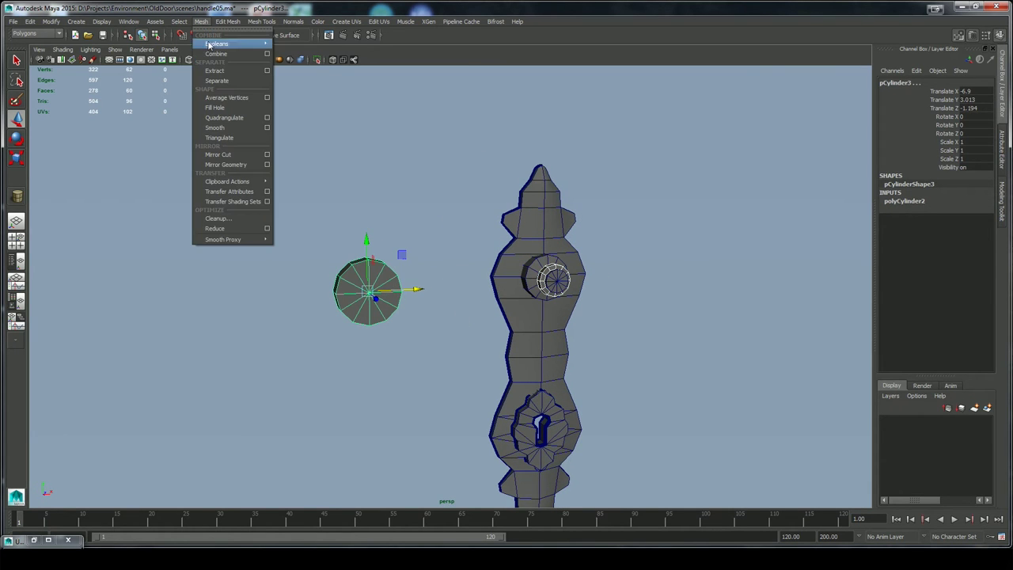
{"action": "left_click", "coordinate": [218, 53]}
{"action": "left_click", "coordinate": [50, 22]}
{"action": "left_click", "coordinate": [65, 121]}
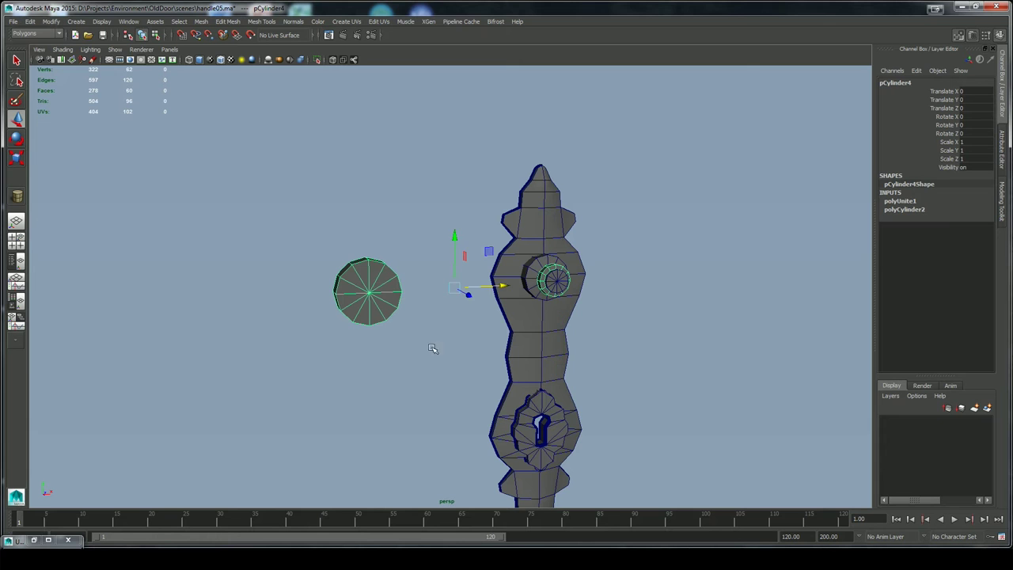
Select side faces on the combined mesh and extrude them outward into short blocks
{"action": "key", "text": "space"}
{"action": "mouse_move", "coordinate": [420, 388]}
{"action": "left_mouse_down", "text": "alt"}
{"action": "mouse_move", "coordinate": [441, 390]}
{"action": "mouse_move", "coordinate": [414, 393]}
{"action": "left_mouse_up", "text": "alt"}
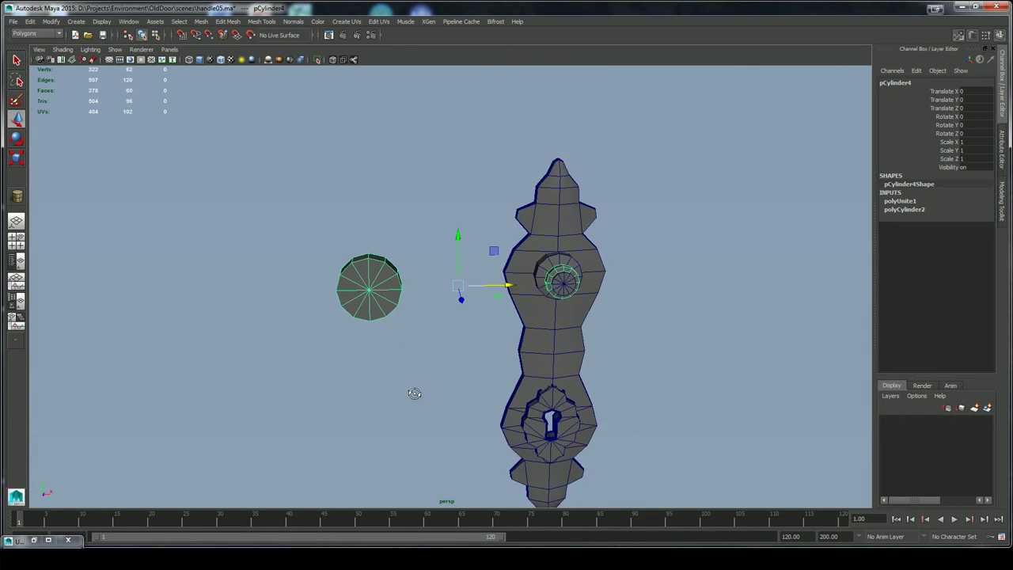
{"action": "right_click_drag", "start_coordinate": [414, 393], "coordinate": [462, 384], "text": "alt"}
{"action": "mouse_move", "coordinate": [462, 384]}
{"action": "left_mouse_down", "text": "alt"}
{"action": "mouse_move", "coordinate": [443, 367]}
{"action": "mouse_move", "coordinate": [451, 384]}
{"action": "mouse_move", "coordinate": [451, 372]}
{"action": "left_mouse_up", "text": "alt"}
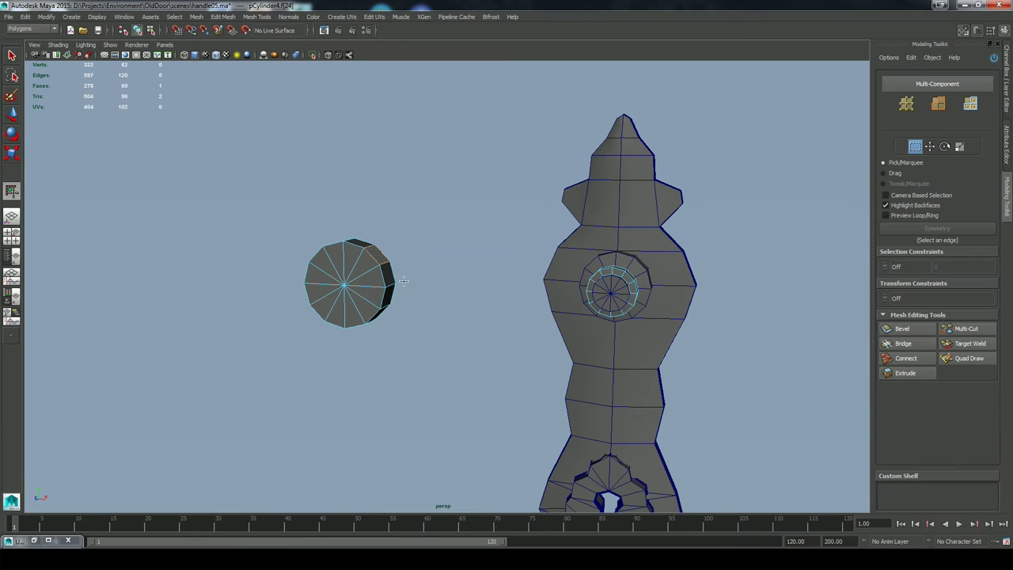
{"action": "left_click", "coordinate": [388, 276], "text": "shift"}
{"action": "key", "text": "ctrl+e"}
{"action": "left_click_drag", "start_coordinate": [475, 362], "coordinate": [544, 395], "text": "alt"}
{"action": "key", "text": "q"}
{"action": "left_click", "coordinate": [537, 340]}
{"action": "left_click", "coordinate": [906, 373]}
{"action": "left_click_drag", "start_coordinate": [720, 377], "coordinate": [669, 386], "text": "alt"}
Set the scale axis to Normals average and shorten the two outer side edges of the cylinder's extruded block
{"action": "key", "text": "q"}
{"action": "left_click", "coordinate": [412, 221]}
{"action": "left_click", "coordinate": [436, 271], "text": "shift"}
{"action": "mouse_move", "coordinate": [476, 320]}
{"action": "left_mouse_down", "text": "alt"}
{"action": "mouse_move", "coordinate": [420, 300]}
{"action": "mouse_move", "coordinate": [478, 335]}
{"action": "left_mouse_up", "text": "alt"}
{"action": "key", "text": "r"}
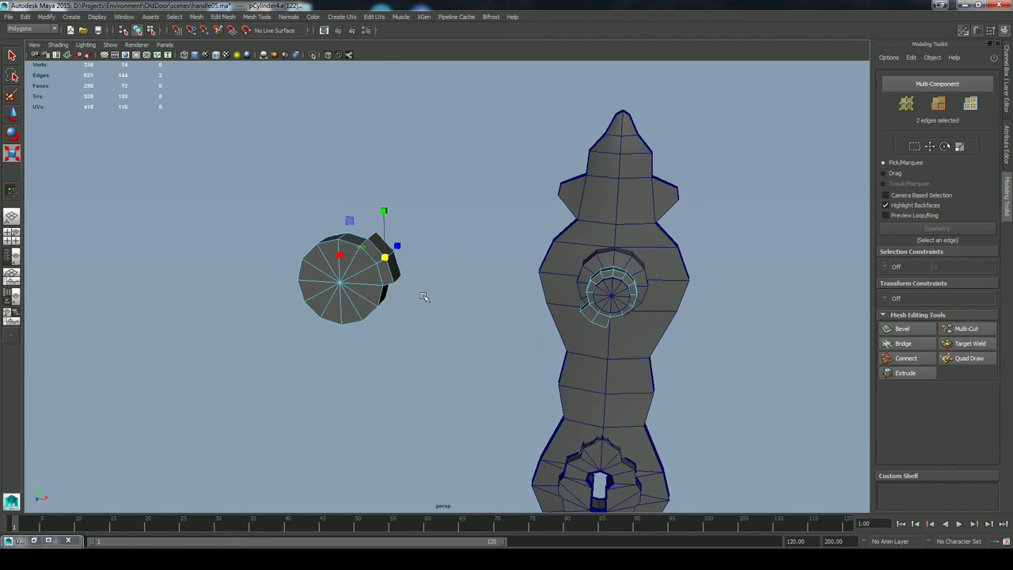
{"action": "left_click_drag", "start_coordinate": [425, 296], "coordinate": [404, 325], "text": "alt"}
{"action": "middle_click_drag", "start_coordinate": [404, 325], "coordinate": [385, 353], "text": "alt"}
{"action": "left_click", "coordinate": [991, 31]}
{"action": "left_click_drag", "start_coordinate": [443, 348], "coordinate": [475, 327], "text": "alt"}
{"action": "left_click", "coordinate": [169, 108]}
{"action": "scroll", "coordinate": [561, 402], "scroll_direction": "up", "scroll_amount": 5}
{"action": "left_click_drag", "start_coordinate": [562, 402], "coordinate": [538, 380], "text": "alt"}
{"action": "left_click", "coordinate": [459, 234]}
{"action": "left_click_drag", "start_coordinate": [483, 229], "coordinate": [542, 226], "text": "alt"}
{"action": "left_click_drag", "start_coordinate": [437, 252], "coordinate": [445, 263]}
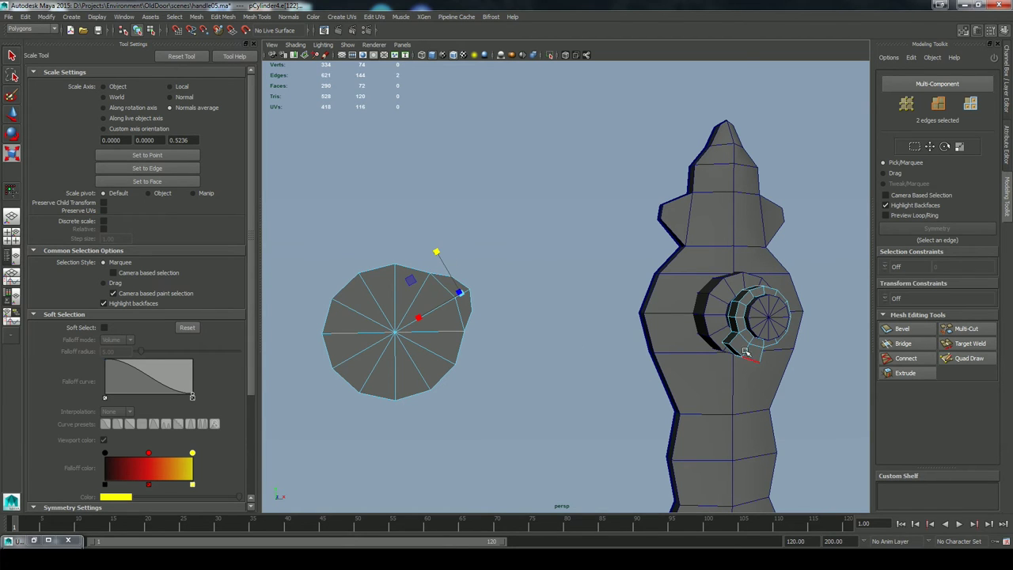
Scale the two outer edges of the ring's extruded block inward and nudge them into place
{"action": "key", "text": "q"}
{"action": "left_click_drag", "start_coordinate": [814, 407], "coordinate": [721, 326], "text": "alt"}
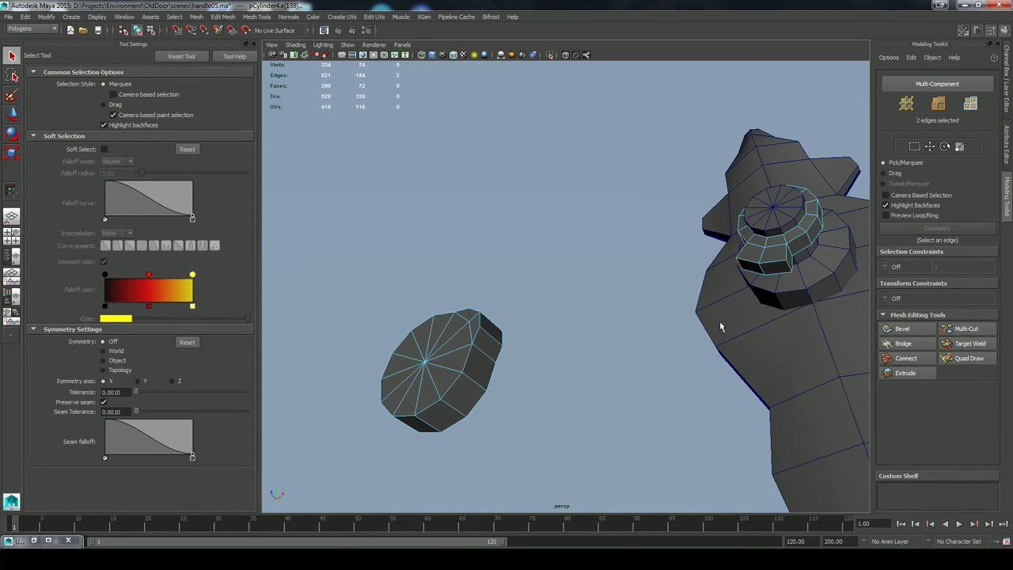
{"action": "key", "text": "r"}
{"action": "left_click_drag", "start_coordinate": [661, 353], "coordinate": [526, 248], "text": "alt"}
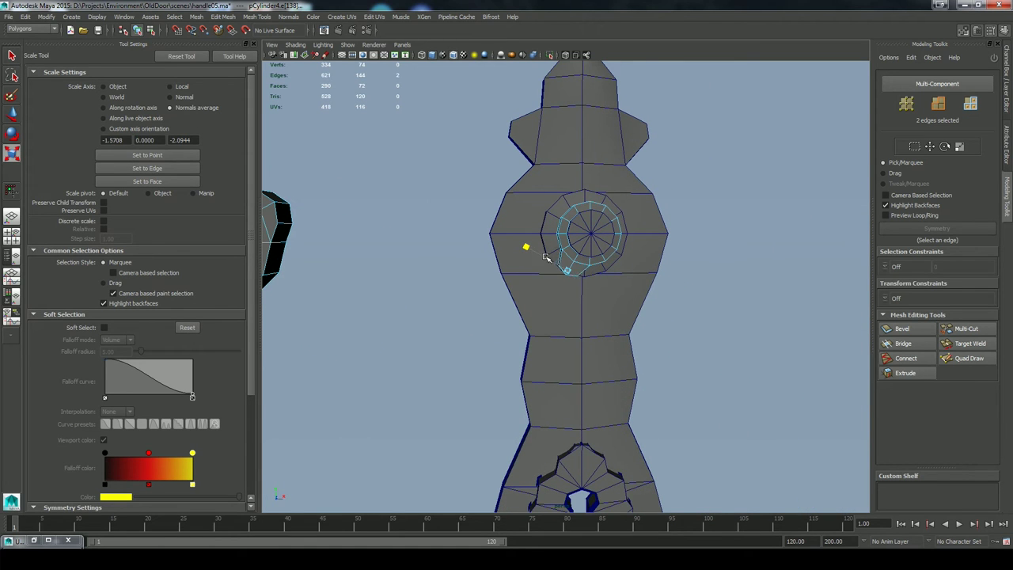
{"action": "left_click_drag", "start_coordinate": [514, 355], "coordinate": [498, 319], "text": "alt"}
{"action": "key", "text": "w"}
{"action": "left_click", "coordinate": [568, 293]}
{"action": "left_click_drag", "start_coordinate": [626, 352], "coordinate": [620, 383], "text": "alt"}
{"action": "left_click_drag", "start_coordinate": [572, 272], "coordinate": [573, 269]}
Move an outer edge of the cylinder's block slightly inward
{"action": "left_click", "coordinate": [294, 207]}
{"action": "middle_click_drag", "start_coordinate": [355, 296], "coordinate": [608, 325], "text": "alt"}
{"action": "right_click_drag", "start_coordinate": [608, 325], "coordinate": [681, 333], "text": "alt"}
{"action": "left_click_drag", "start_coordinate": [582, 206], "coordinate": [569, 211]}
{"action": "right_click_drag", "start_coordinate": [569, 212], "coordinate": [392, 193], "text": "alt"}
Select the outer faces of the cylinder's block and the ring's block, and return to object mode
{"action": "right_click_drag", "start_coordinate": [529, 278], "coordinate": [530, 317]}
{"action": "left_click_drag", "start_coordinate": [667, 365], "coordinate": [643, 374], "text": "alt"}
{"action": "right_click_drag", "start_coordinate": [642, 374], "coordinate": [582, 361], "text": "alt"}
{"action": "key", "text": "q"}
{"action": "left_click", "coordinate": [486, 256]}
{"action": "left_click", "coordinate": [493, 265], "text": "shift"}
{"action": "left_click_drag", "start_coordinate": [530, 361], "coordinate": [615, 348], "text": "alt"}
{"action": "left_click", "coordinate": [624, 318], "text": "shift"}
{"action": "mouse_move", "coordinate": [690, 369]}
{"action": "left_mouse_down", "text": "alt"}
{"action": "mouse_move", "coordinate": [642, 377]}
{"action": "mouse_move", "coordinate": [670, 367]}
{"action": "left_mouse_up", "text": "alt"}
{"action": "right_click_drag", "start_coordinate": [670, 367], "coordinate": [617, 356], "text": "alt"}
{"action": "right_click_drag", "start_coordinate": [673, 348], "coordinate": [725, 307]}
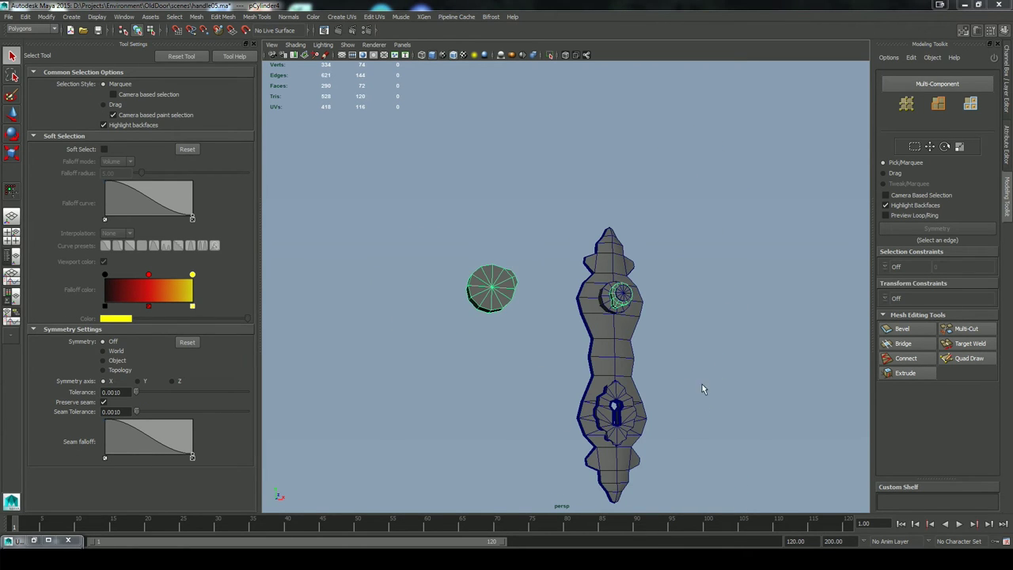
Clear the selection and display the door plate and cylinder in the front view
{"action": "middle_click_drag", "start_coordinate": [719, 380], "coordinate": [702, 353], "text": "alt"}
{"action": "left_click", "coordinate": [254, 44]}
{"action": "left_click_drag", "start_coordinate": [701, 354], "coordinate": [678, 310], "text": "alt"}
{"action": "key", "text": "space"}
{"action": "left_click", "coordinate": [287, 210]}
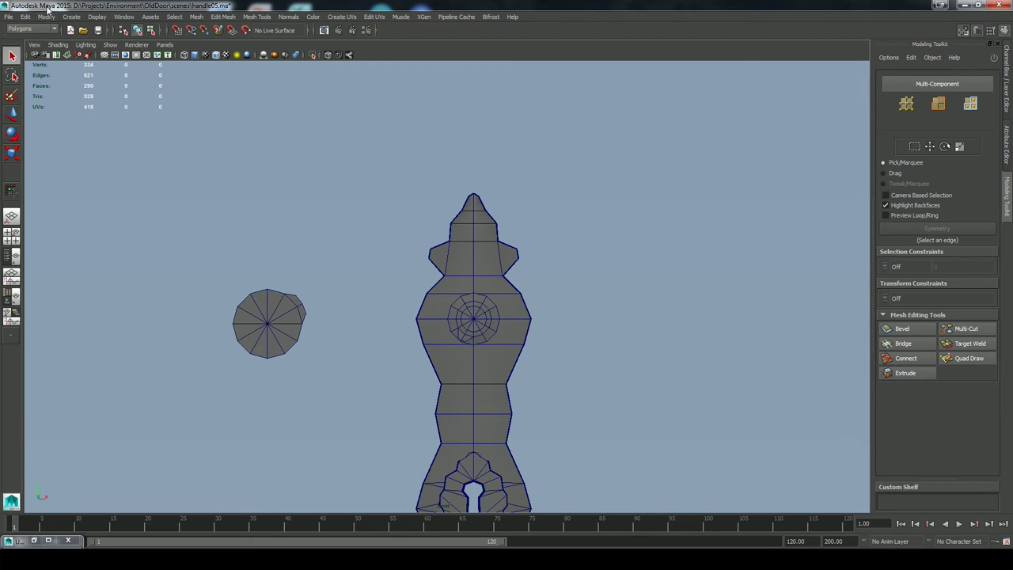
Draw a cubic EP curve in an S shape from the cylinder's block to the ring's block
{"action": "left_click", "coordinate": [71, 16]}
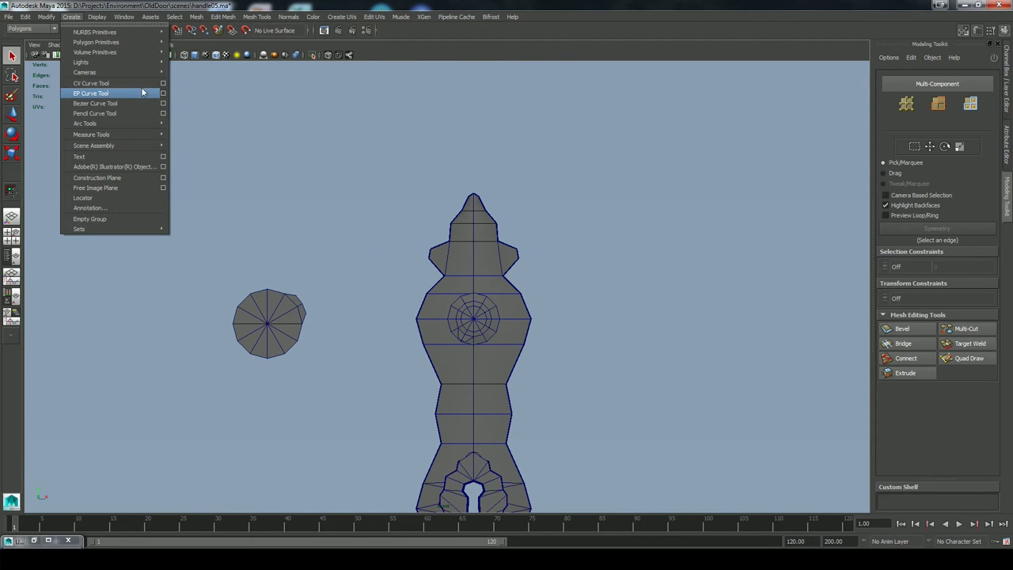
{"action": "left_click", "coordinate": [163, 94]}
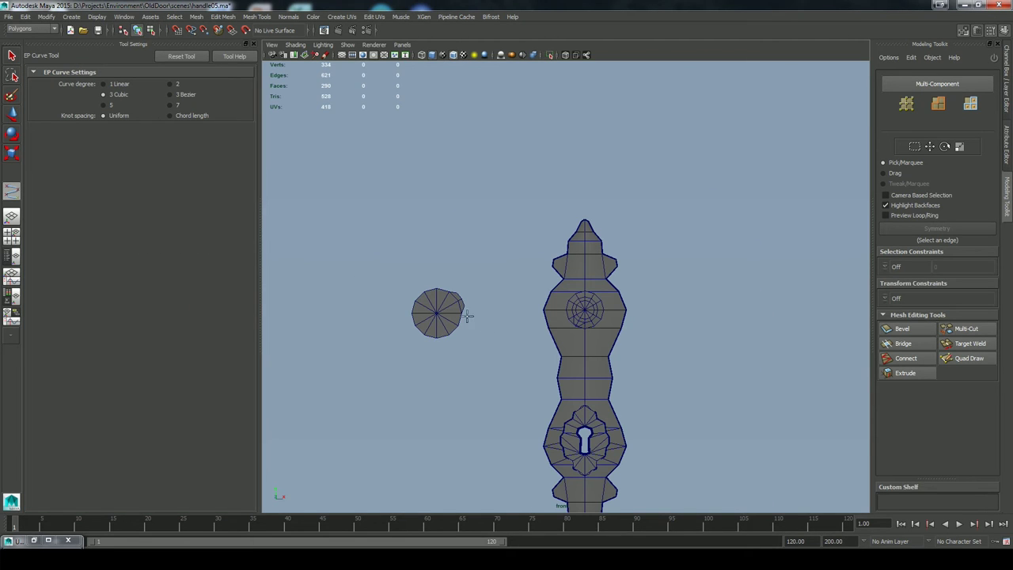
{"action": "right_click_drag", "start_coordinate": [466, 309], "coordinate": [690, 500], "text": "alt"}
{"action": "middle_click_drag", "start_coordinate": [540, 390], "coordinate": [657, 362], "text": "alt"}
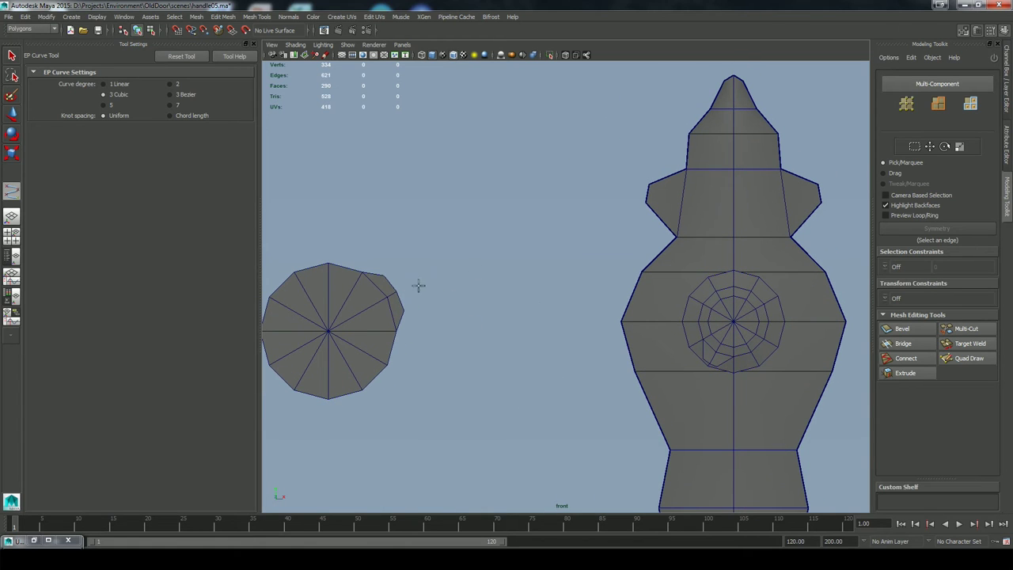
{"action": "left_click", "coordinate": [395, 292]}
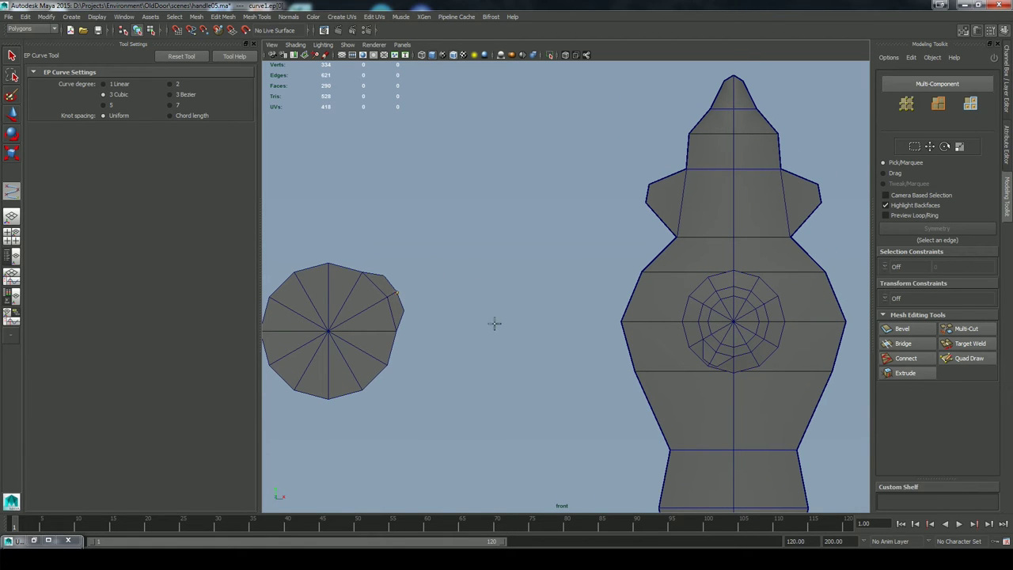
{"action": "left_click_drag", "start_coordinate": [580, 350], "coordinate": [475, 289]}
{"action": "left_click_drag", "start_coordinate": [638, 398], "coordinate": [545, 324]}
{"action": "left_click", "coordinate": [709, 362]}
{"action": "key", "text": "q"}
Edit the curve's control vertices, shifting the lower bend's vertex and the middle vertex toward the cylinder
{"action": "right_click", "coordinate": [534, 300]}
{"action": "right_click_drag", "start_coordinate": [534, 299], "coordinate": [479, 294]}
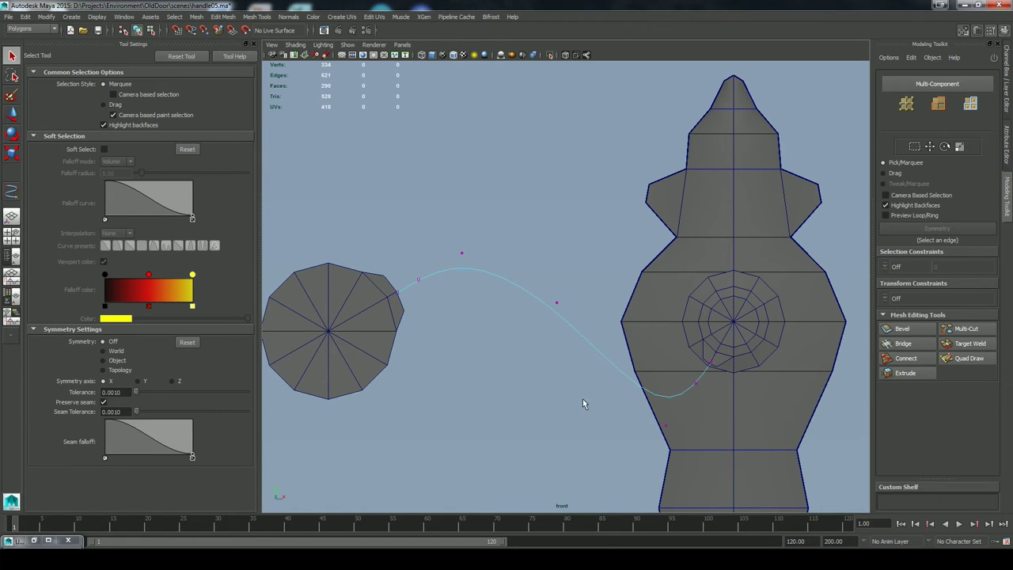
{"action": "left_click", "coordinate": [581, 334]}
{"action": "left_click", "coordinate": [666, 425]}
{"action": "left_click_drag", "start_coordinate": [666, 426], "coordinate": [634, 408]}
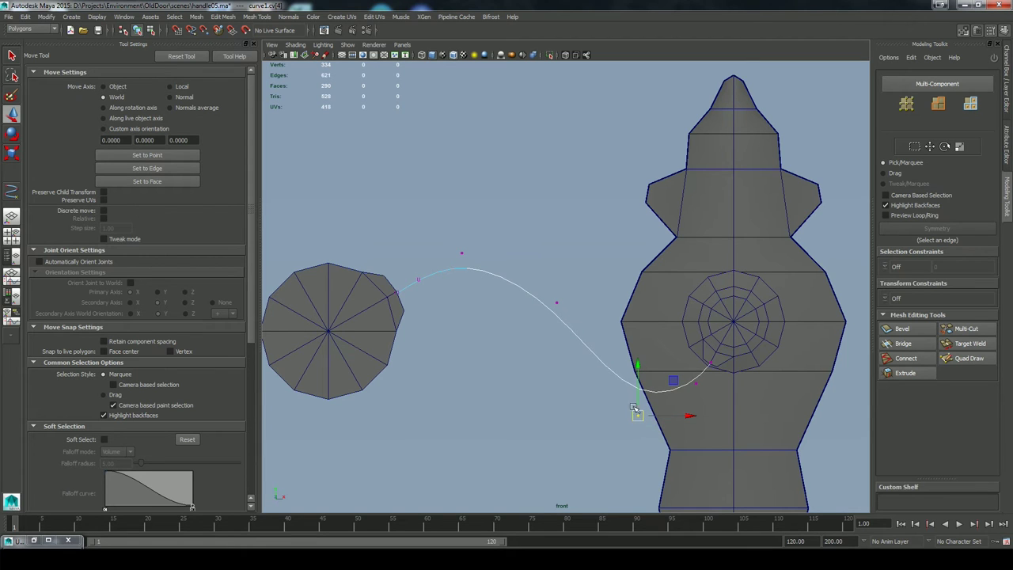
{"action": "left_click_drag", "start_coordinate": [544, 291], "coordinate": [567, 313]}
{"action": "left_click_drag", "start_coordinate": [556, 302], "coordinate": [543, 303]}
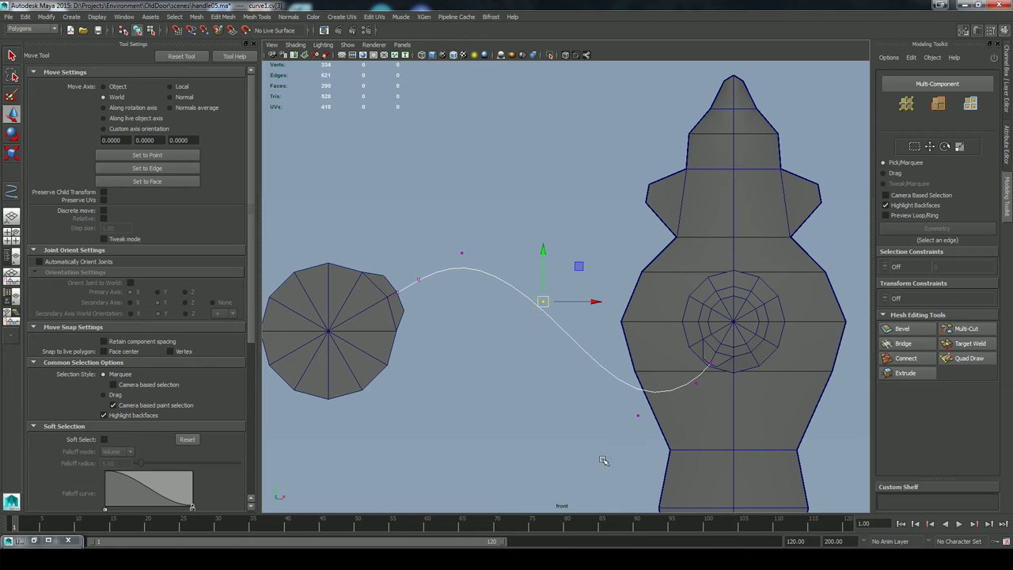
Flatten the S curve by raising the control vertices near the plate and lowering the upper and middle ones
{"action": "left_click_drag", "start_coordinate": [682, 400], "coordinate": [691, 378]}
{"action": "mouse_move", "coordinate": [651, 403]}
{"action": "left_mouse_down"}
{"action": "mouse_move", "coordinate": [629, 425]}
{"action": "mouse_move", "coordinate": [637, 385]}
{"action": "mouse_move", "coordinate": [637, 399]}
{"action": "left_mouse_up"}
{"action": "left_click_drag", "start_coordinate": [484, 264], "coordinate": [485, 264]}
{"action": "left_click_drag", "start_coordinate": [462, 204], "coordinate": [463, 222]}
{"action": "left_click_drag", "start_coordinate": [546, 289], "coordinate": [536, 309]}
{"action": "left_click_drag", "start_coordinate": [543, 248], "coordinate": [544, 259]}
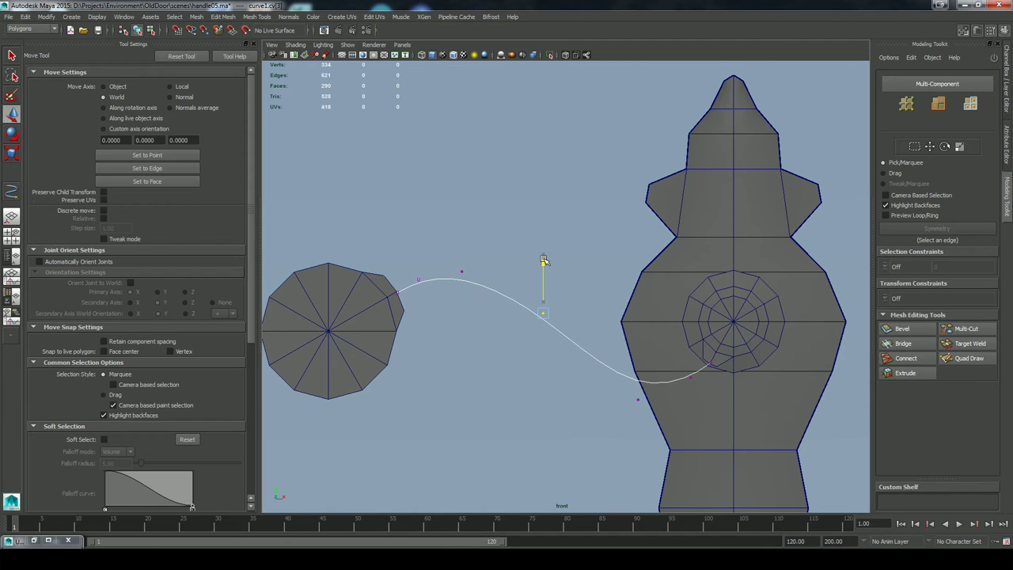
{"action": "left_click", "coordinate": [505, 238]}
{"action": "right_click_drag", "start_coordinate": [487, 289], "coordinate": [528, 276]}
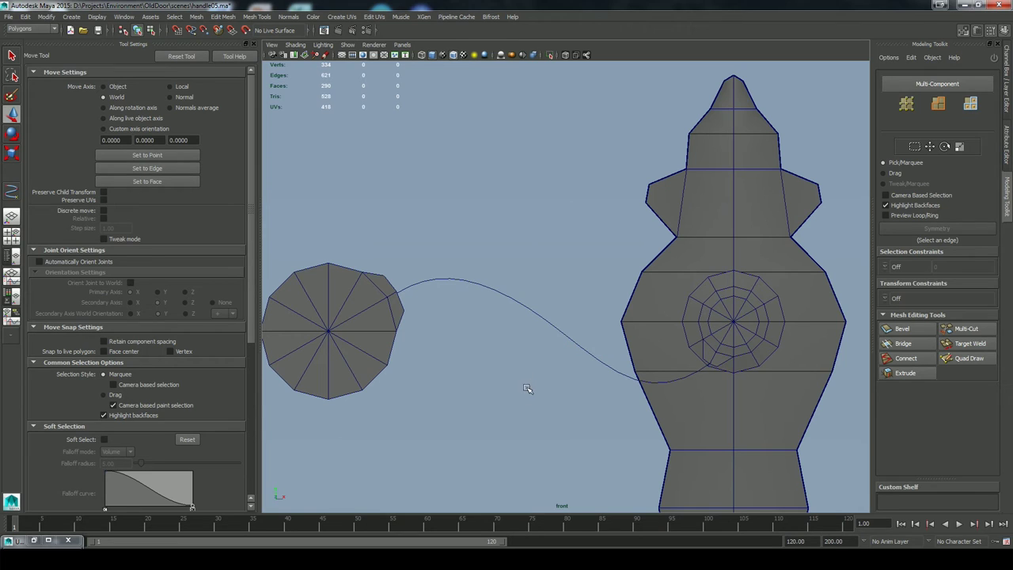
Select the curve in the perspective view and center its pivot
{"action": "key", "text": "space"}
{"action": "left_click_drag", "start_coordinate": [510, 365], "coordinate": [516, 345]}
{"action": "right_click_drag", "start_coordinate": [524, 358], "coordinate": [542, 342], "text": "alt"}
{"action": "left_click_drag", "start_coordinate": [541, 342], "coordinate": [483, 388], "text": "alt"}
{"action": "left_click_drag", "start_coordinate": [526, 282], "coordinate": [585, 261]}
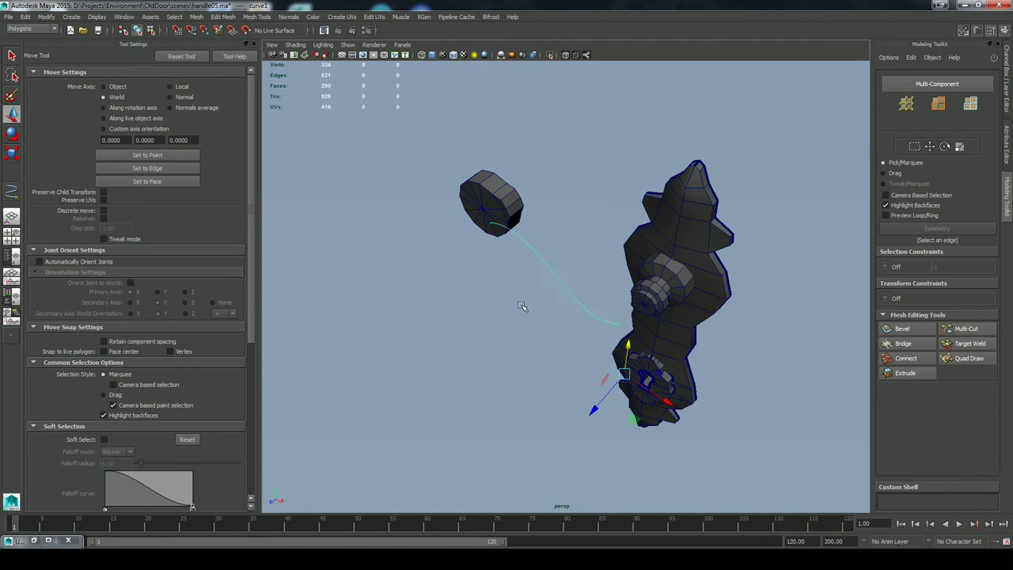
{"action": "left_click", "coordinate": [254, 45]}
{"action": "left_click", "coordinate": [50, 17]}
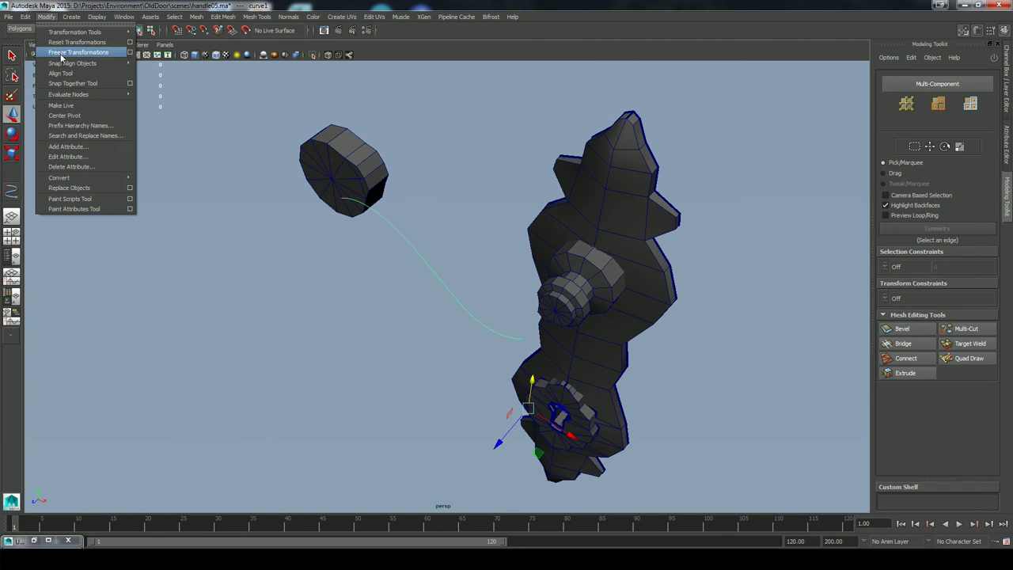
{"action": "left_click", "coordinate": [70, 116]}
Move the curve in depth to line it up with the side faces of the cylinder
{"action": "key", "text": "space"}
{"action": "left_click_drag", "start_coordinate": [415, 360], "coordinate": [364, 316]}
{"action": "key", "text": "space"}
{"action": "left_click_drag", "start_coordinate": [466, 333], "coordinate": [464, 308]}
{"action": "left_click_drag", "start_coordinate": [464, 307], "coordinate": [366, 301], "text": "alt"}
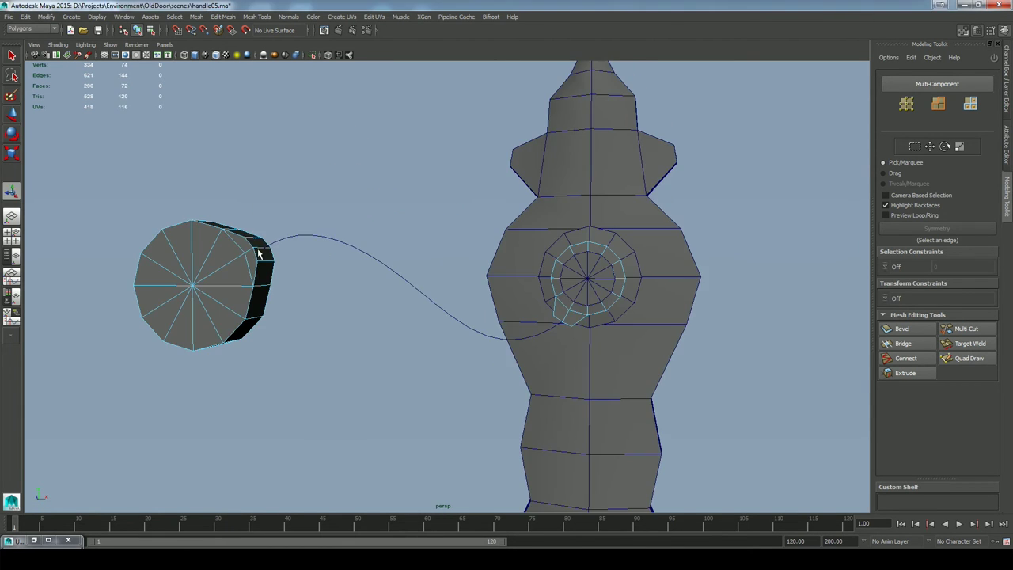
Extrude the cylinder block's two outer faces along the selected curve with 10 divisions
{"action": "key", "text": "q"}
{"action": "left_click", "coordinate": [260, 256]}
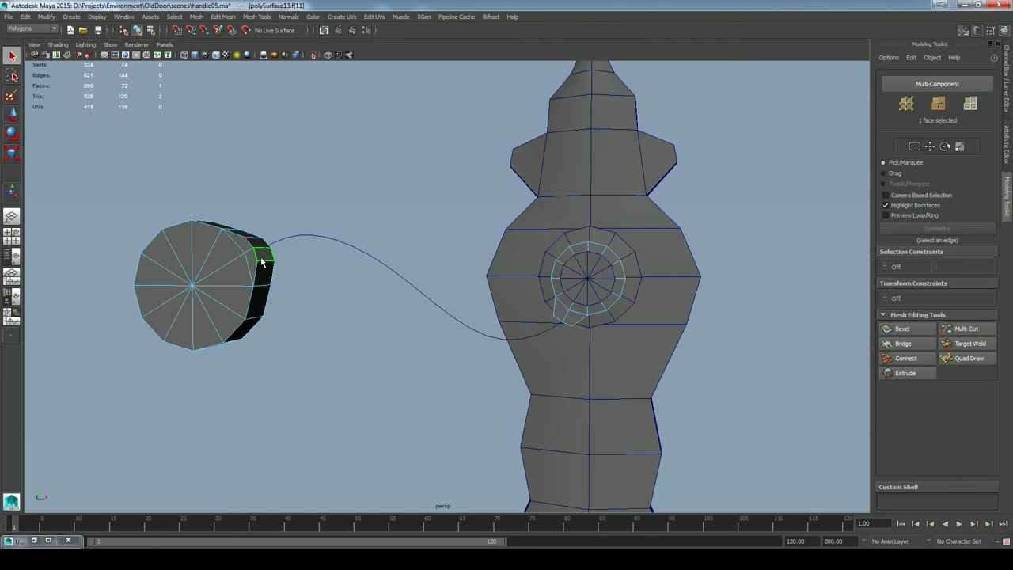
{"action": "left_click", "coordinate": [318, 240], "text": "shift"}
{"action": "left_click", "coordinate": [223, 17]}
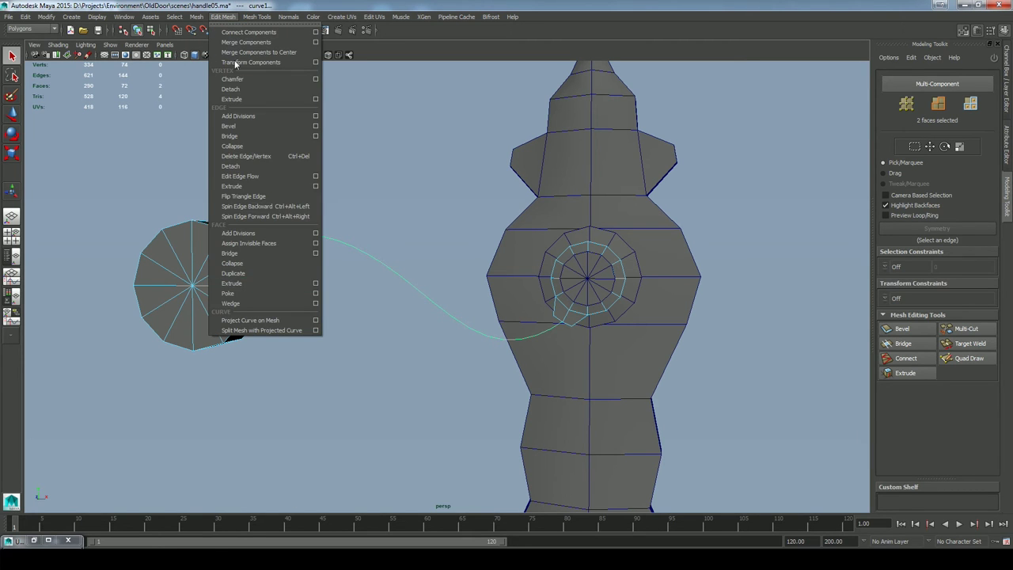
{"action": "left_click", "coordinate": [316, 283]}
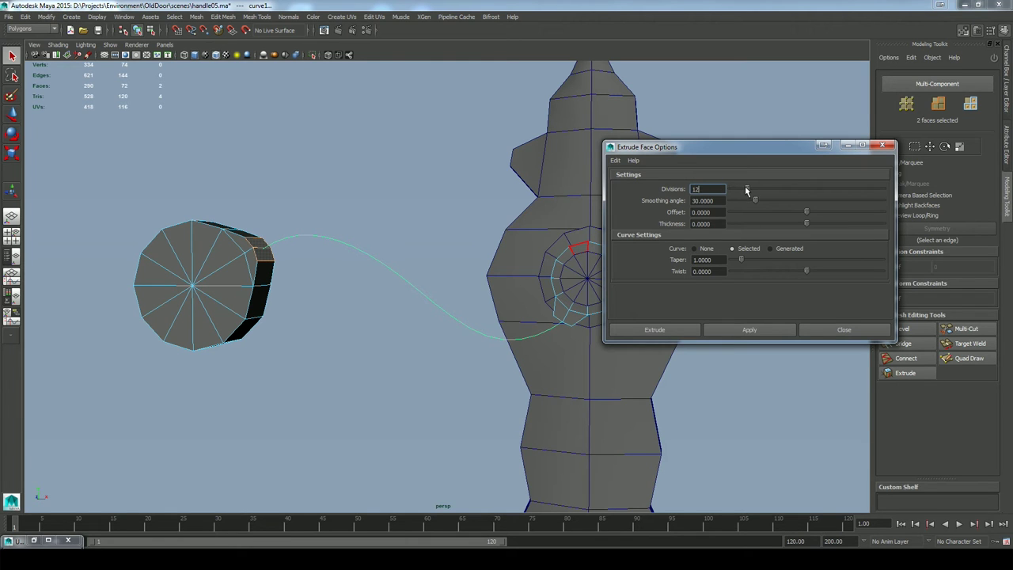
{"action": "left_click", "coordinate": [746, 331]}
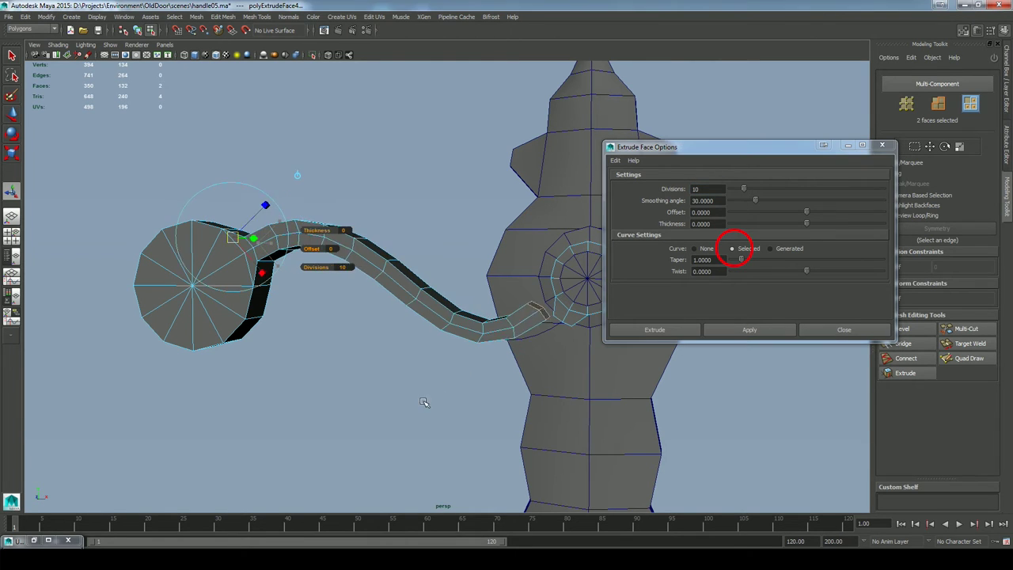
{"action": "key", "text": "ctrl+z"}
Set the arm extrusion's offset to -0.2
{"action": "left_click_drag", "start_coordinate": [405, 415], "coordinate": [434, 492], "text": "alt"}
{"action": "left_click_drag", "start_coordinate": [417, 413], "coordinate": [441, 413], "text": "alt"}
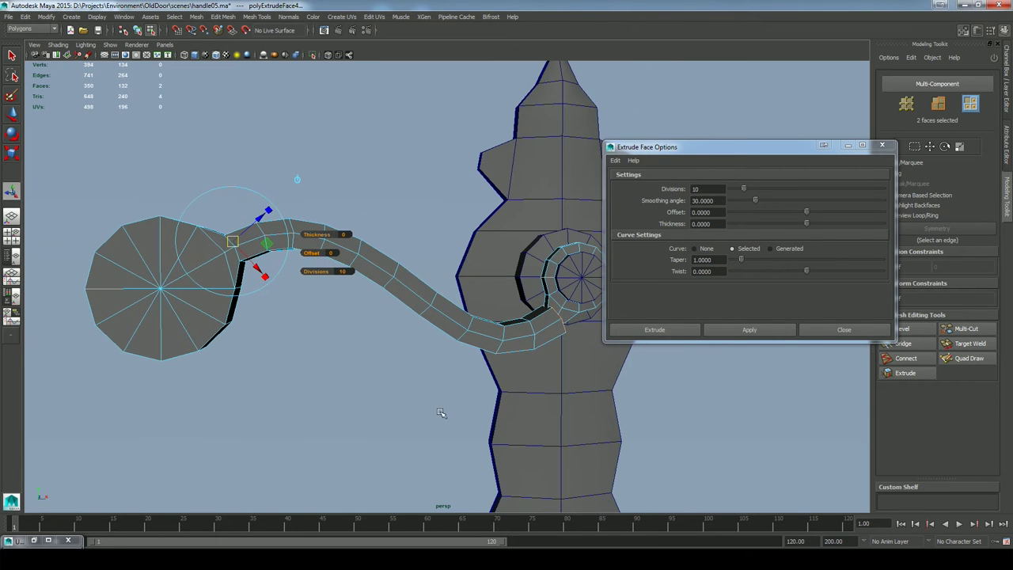
{"action": "left_click_drag", "start_coordinate": [314, 252], "coordinate": [309, 253]}
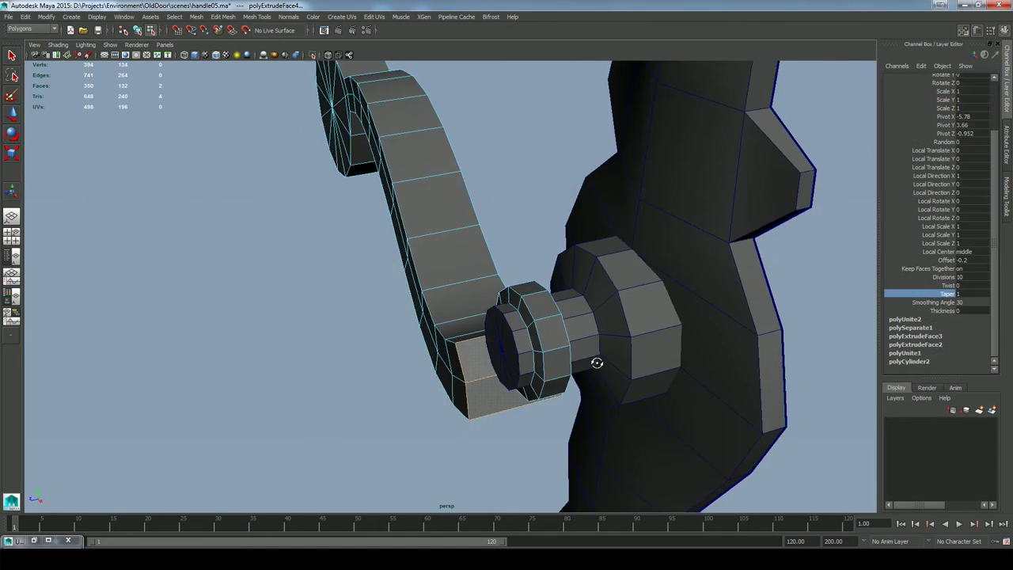
Select the two end faces of the arm beside the ring and delete them
{"action": "left_click_drag", "start_coordinate": [597, 362], "coordinate": [584, 396], "text": "alt"}
{"action": "right_click_drag", "start_coordinate": [583, 397], "coordinate": [360, 198], "text": "alt"}
{"action": "left_click_drag", "start_coordinate": [535, 265], "coordinate": [467, 293], "text": "alt"}
{"action": "right_click_drag", "start_coordinate": [477, 304], "coordinate": [518, 291]}
{"action": "left_click_drag", "start_coordinate": [519, 293], "coordinate": [497, 297], "text": "alt"}
{"action": "left_click", "coordinate": [497, 308]}
{"action": "right_click_drag", "start_coordinate": [497, 308], "coordinate": [502, 331]}
{"action": "left_click", "coordinate": [508, 298]}
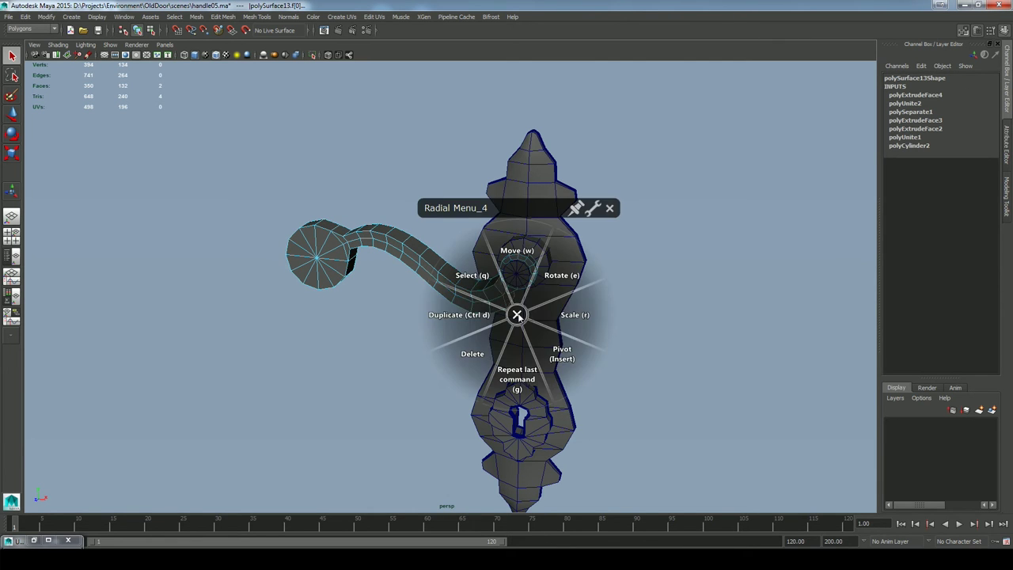
{"action": "left_click", "coordinate": [486, 350]}
Select the lengthwise corner edge loops running along the curved arm
{"action": "right_click_drag", "start_coordinate": [478, 331], "coordinate": [632, 317], "text": "alt"}
{"action": "middle_click_drag", "start_coordinate": [632, 317], "coordinate": [501, 328], "text": "alt"}
{"action": "left_click_drag", "start_coordinate": [501, 335], "coordinate": [588, 318], "text": "alt"}
{"action": "right_click_drag", "start_coordinate": [384, 326], "coordinate": [380, 302]}
{"action": "left_click", "coordinate": [408, 336]}
{"action": "double_click", "coordinate": [407, 340]}
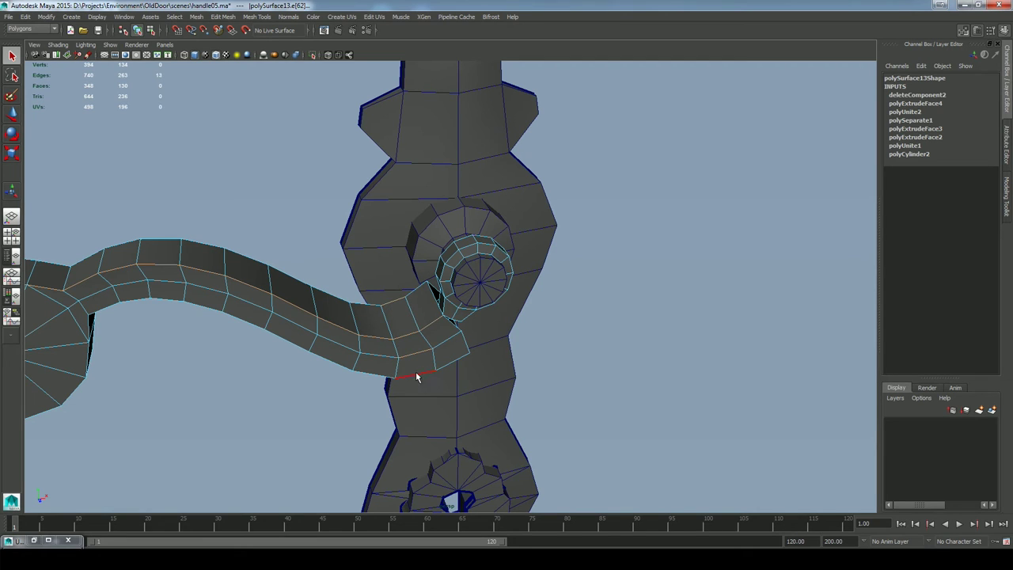
{"action": "double_click", "coordinate": [419, 372], "text": "shift"}
Remove the cylinder's edges from the selection, keeping only the arm's lengthwise corner edges
{"action": "left_click_drag", "start_coordinate": [501, 371], "coordinate": [682, 317], "text": "alt"}
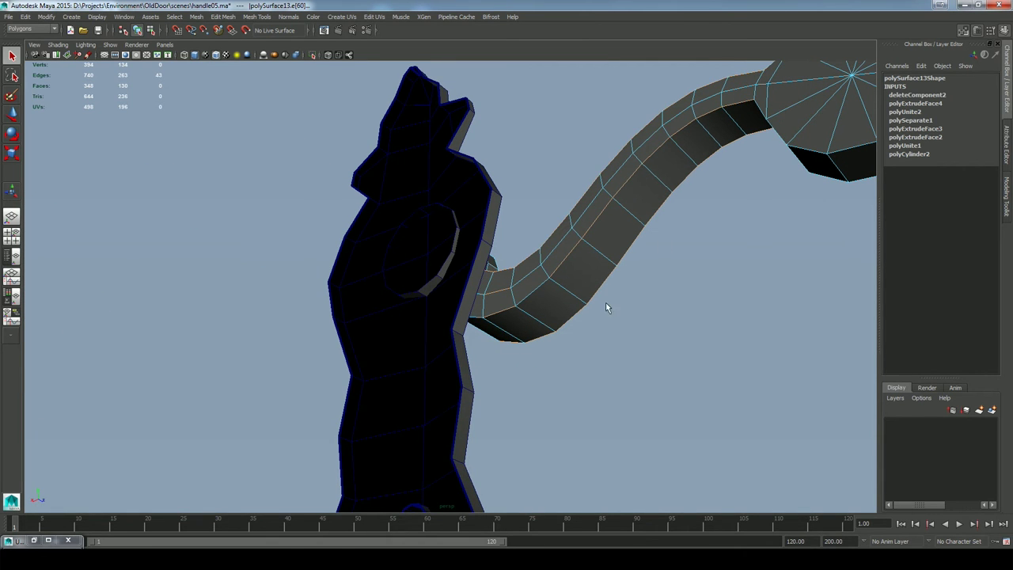
{"action": "left_click_drag", "start_coordinate": [599, 374], "coordinate": [610, 315], "text": "alt"}
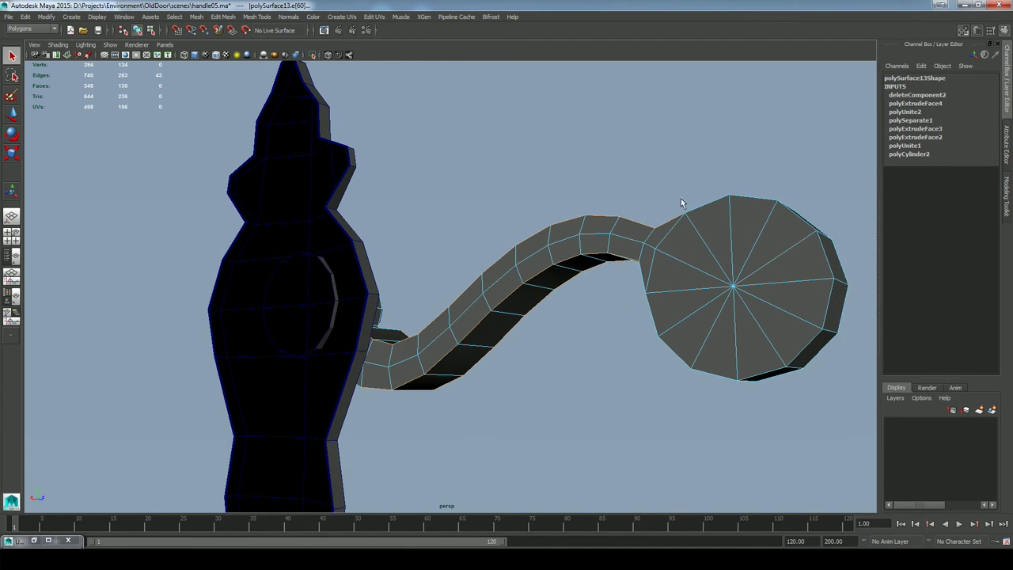
{"action": "left_click_drag", "start_coordinate": [673, 421], "coordinate": [466, 404], "text": "alt"}
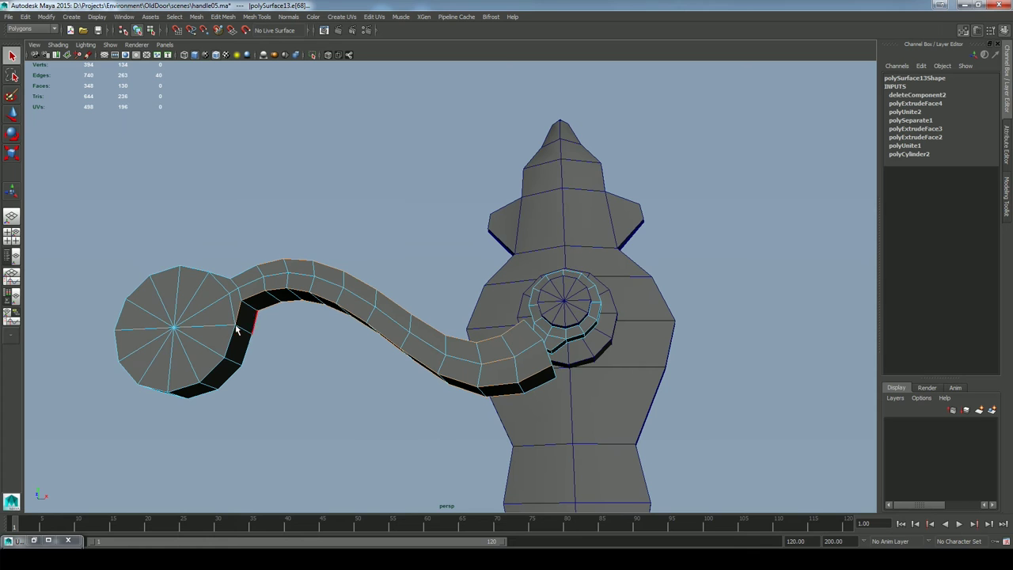
{"action": "left_click_drag", "start_coordinate": [462, 482], "coordinate": [510, 435], "text": "alt"}
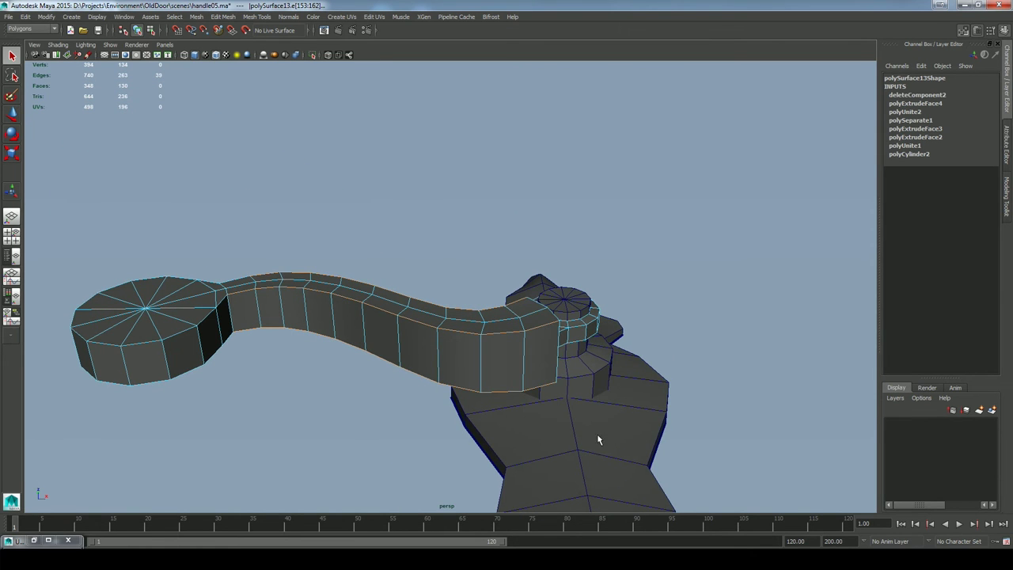
{"action": "left_click_drag", "start_coordinate": [644, 410], "coordinate": [826, 461], "text": "alt"}
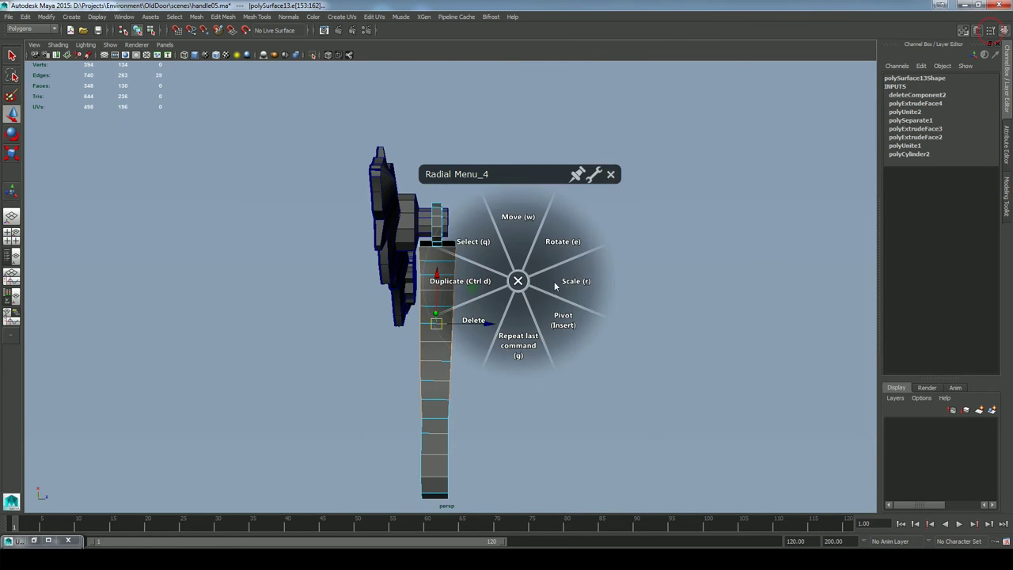
Set the Scale tool's axis to Local for the selected arm edges
{"action": "left_click", "coordinate": [570, 284]}
{"action": "left_click", "coordinate": [989, 30]}
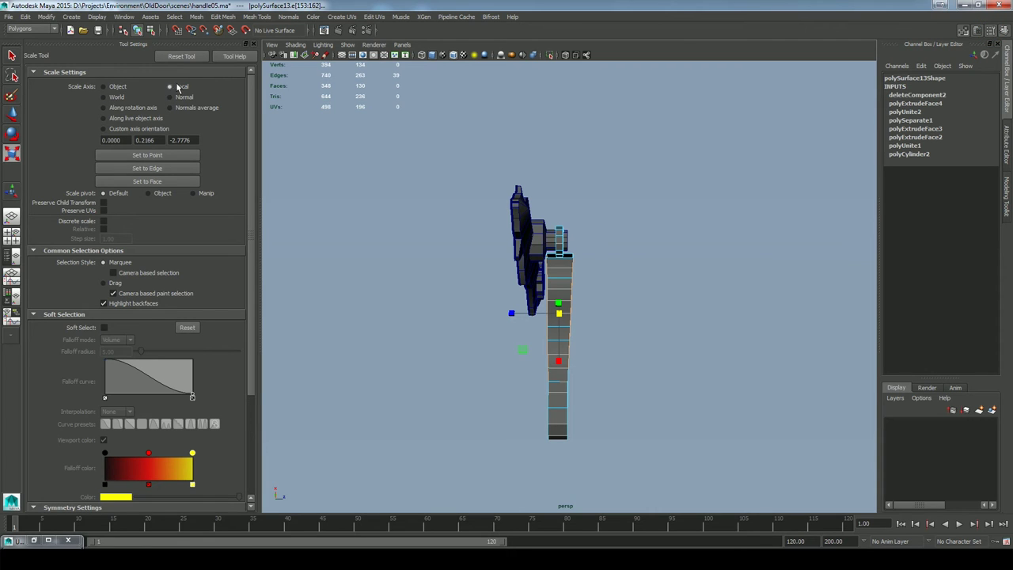
{"action": "left_click", "coordinate": [251, 46]}
Try to scale the arm's corner edges closer together in depth
{"action": "left_click_drag", "start_coordinate": [393, 327], "coordinate": [405, 331]}
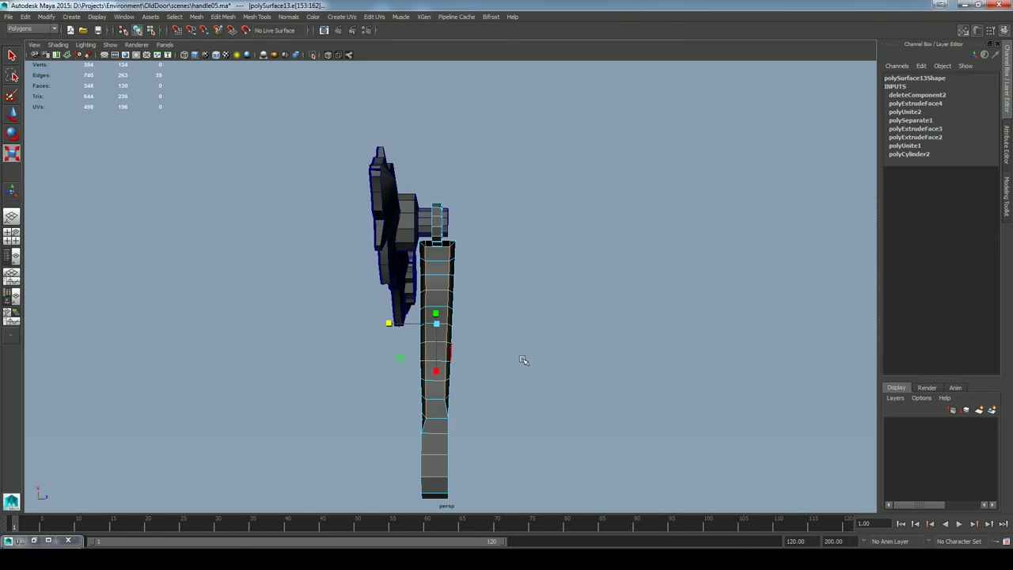
{"action": "key", "text": "ctrl+z"}
{"action": "key", "text": "q"}
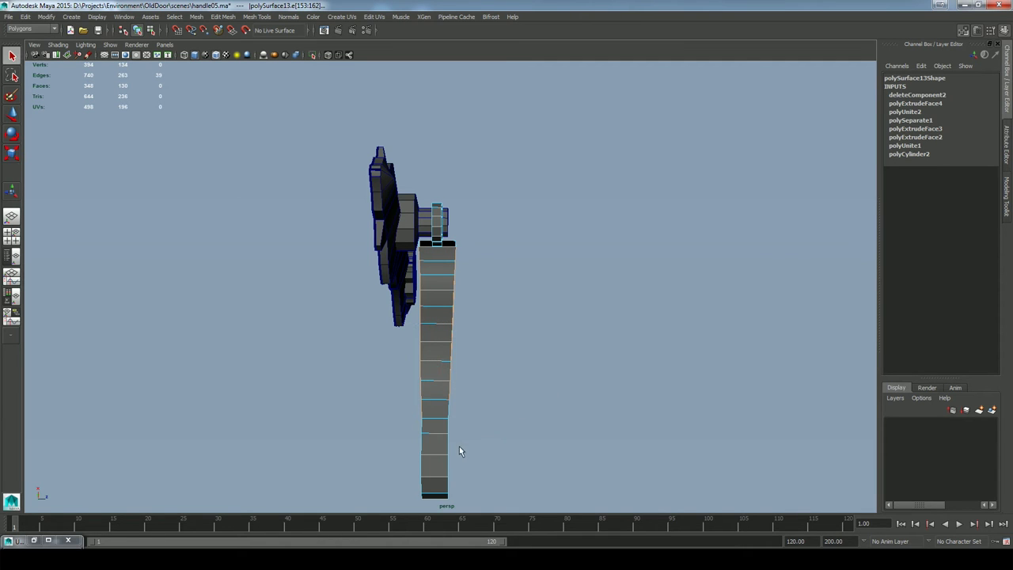
Scale the arm's selected lengthwise corner edges inward to narrow its front and back faces
{"action": "left_click_drag", "start_coordinate": [510, 424], "coordinate": [417, 367], "text": "alt"}
{"action": "key", "text": "r"}
{"action": "left_click_drag", "start_coordinate": [385, 294], "coordinate": [392, 299]}
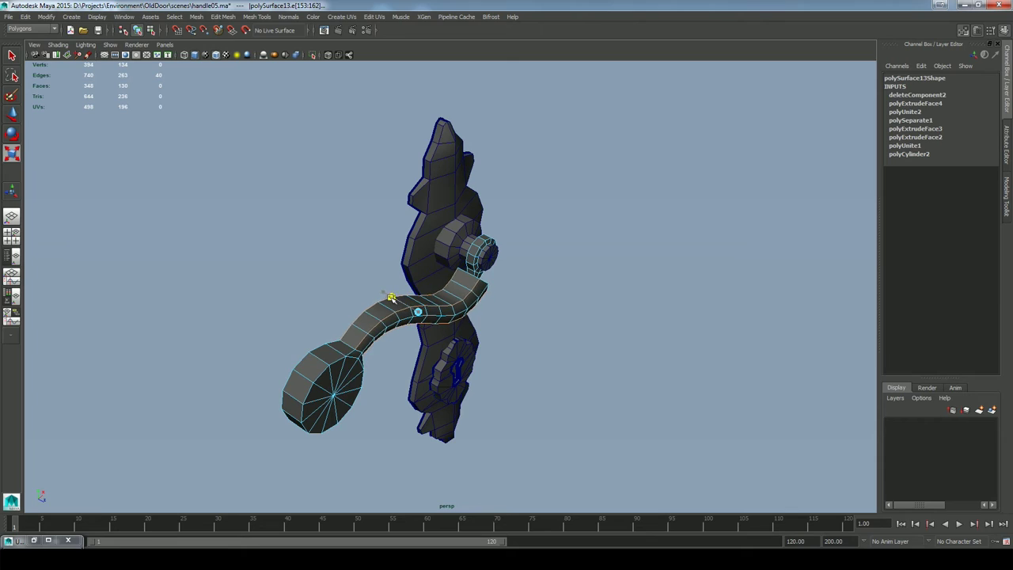
Delete the two faces on the ring that point toward the arm's open end
{"action": "left_click_drag", "start_coordinate": [440, 395], "coordinate": [555, 312], "text": "alt"}
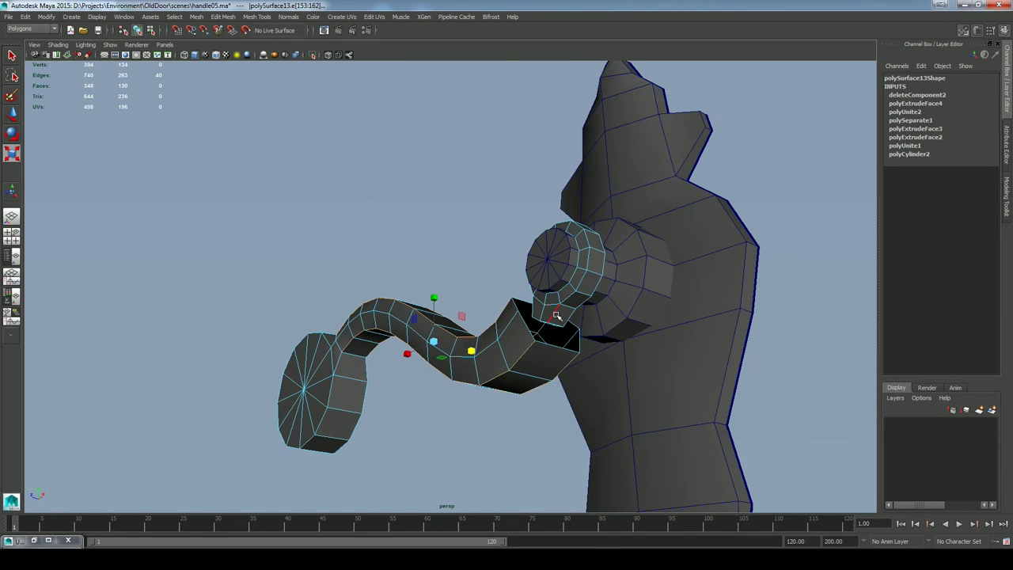
{"action": "right_click_drag", "start_coordinate": [555, 309], "coordinate": [553, 338]}
{"action": "left_click_drag", "start_coordinate": [560, 322], "coordinate": [599, 318], "text": "alt"}
{"action": "left_click", "coordinate": [571, 294]}
{"action": "key", "text": "q"}
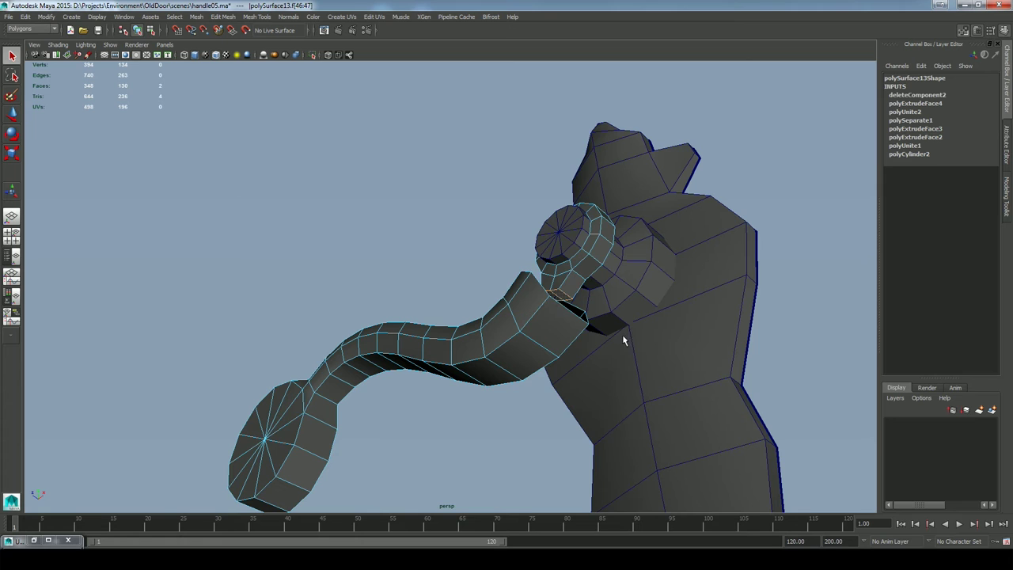
{"action": "right_click", "coordinate": [616, 337]}
{"action": "left_click", "coordinate": [588, 375]}
{"action": "left_click_drag", "start_coordinate": [621, 344], "coordinate": [627, 357]}
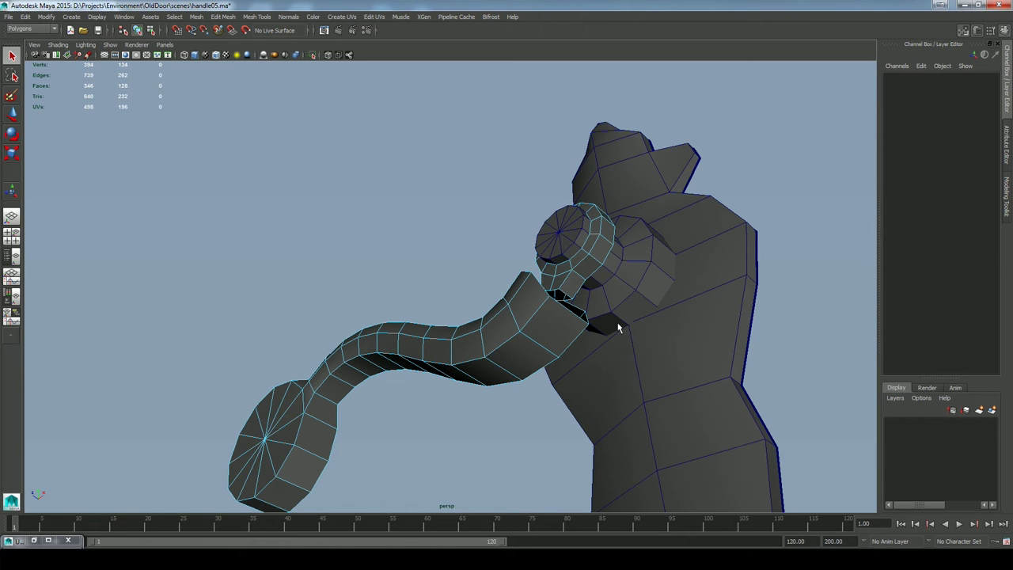
Return the handle mesh to object mode and separate it into its disconnected parts
{"action": "right_click_drag", "start_coordinate": [511, 321], "coordinate": [548, 309]}
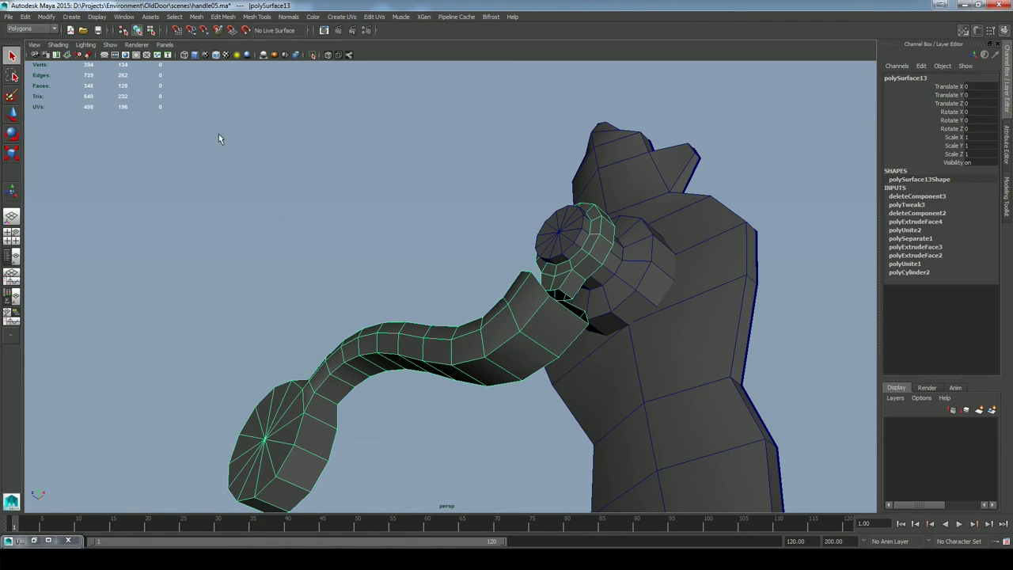
{"action": "left_click", "coordinate": [196, 17]}
{"action": "left_click", "coordinate": [209, 76]}
{"action": "left_click", "coordinate": [208, 76]}
Center the separated ring's pivot and scale the ring deeper along the knob stem's axis
{"action": "left_click", "coordinate": [588, 264]}
{"action": "left_click_drag", "start_coordinate": [587, 263], "coordinate": [601, 443], "text": "alt"}
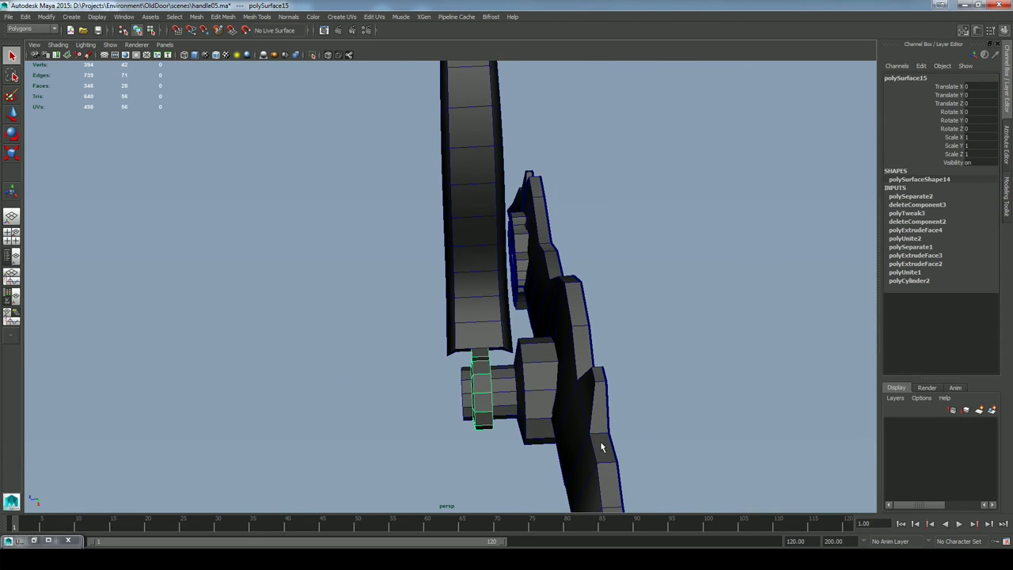
{"action": "left_click", "coordinate": [559, 417]}
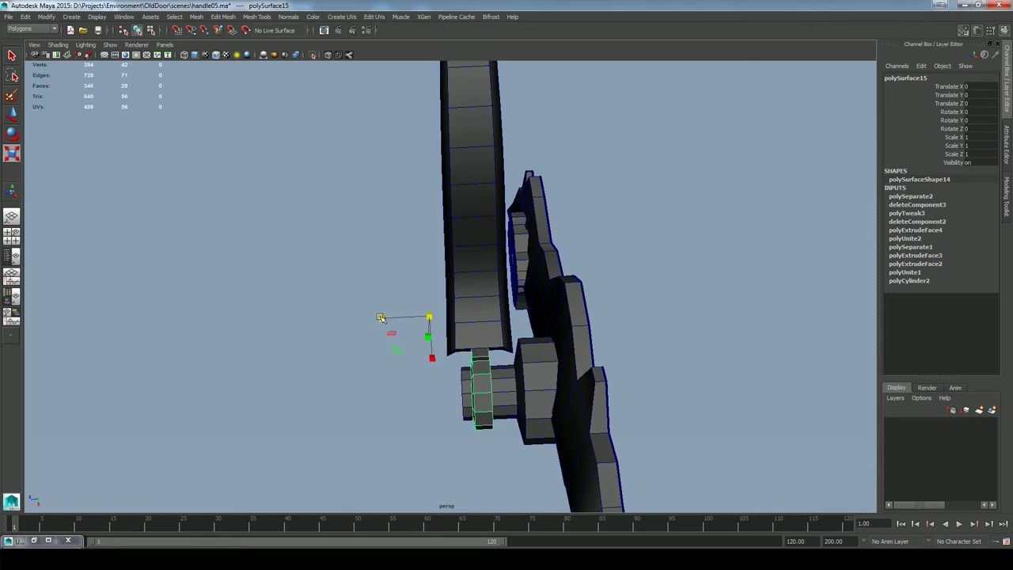
{"action": "left_click_drag", "start_coordinate": [380, 318], "coordinate": [255, 310]}
{"action": "left_click", "coordinate": [46, 17]}
{"action": "left_click", "coordinate": [53, 115]}
{"action": "left_click_drag", "start_coordinate": [431, 393], "coordinate": [307, 386]}
{"action": "left_click_drag", "start_coordinate": [441, 477], "coordinate": [446, 394], "text": "alt"}
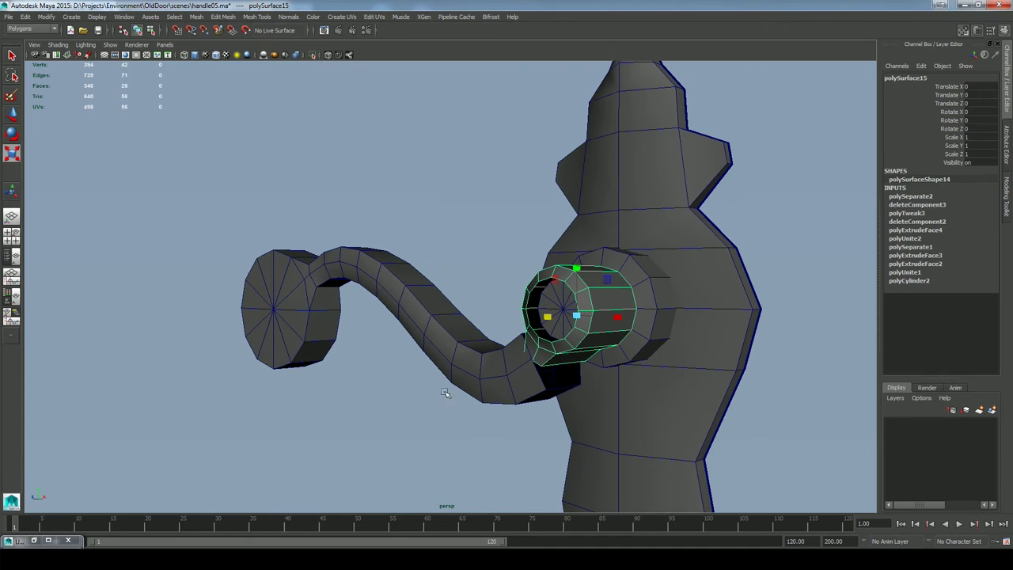
Combine the ring and the curved arm into one mesh
{"action": "left_click", "coordinate": [511, 388], "text": "shift"}
{"action": "left_click", "coordinate": [199, 17]}
{"action": "left_click", "coordinate": [211, 50]}
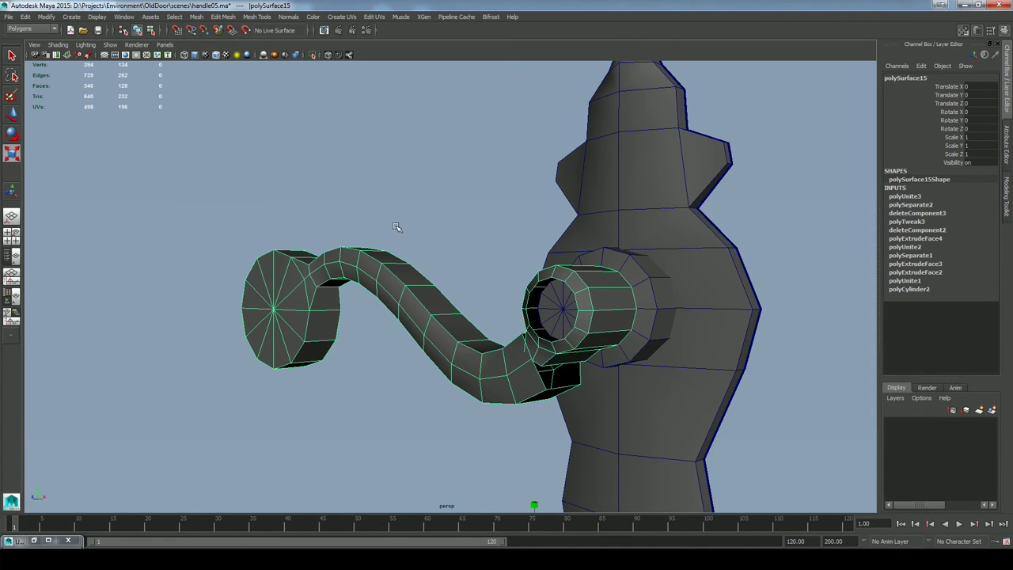
Center the combined handle's pivot and delete its construction history
{"action": "left_click", "coordinate": [46, 16]}
{"action": "left_click", "coordinate": [71, 116]}
{"action": "left_click", "coordinate": [25, 17]}
{"action": "mouse_move", "coordinate": [55, 136]}
{"action": "left_click", "coordinate": [151, 139]}
Isolate the combined handle in the viewport
{"action": "left_click", "coordinate": [564, 237], "text": "shift"}
{"action": "left_click", "coordinate": [599, 315]}
{"action": "left_click", "coordinate": [312, 54]}
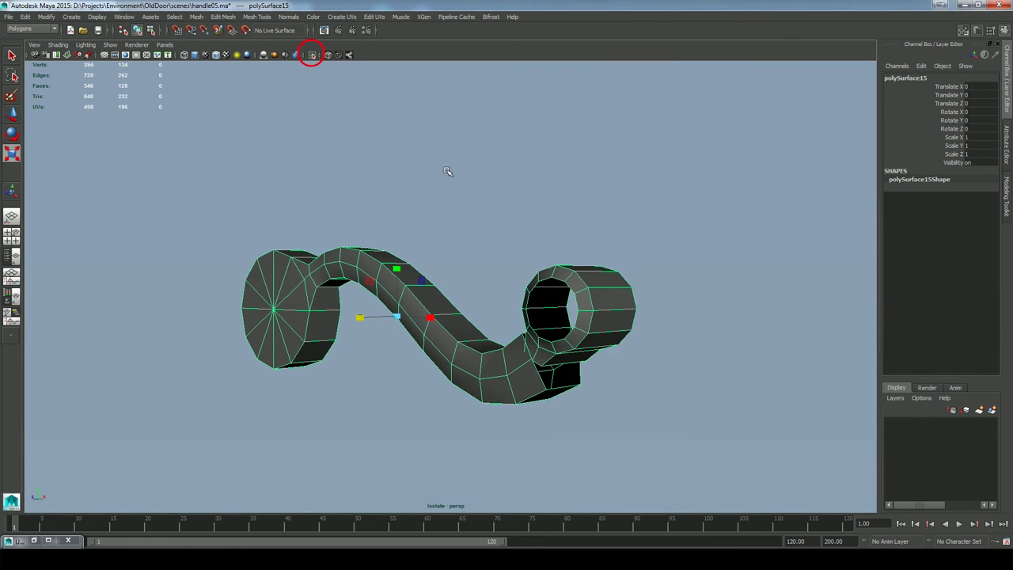
{"action": "left_click_drag", "start_coordinate": [646, 422], "coordinate": [711, 438], "text": "alt"}
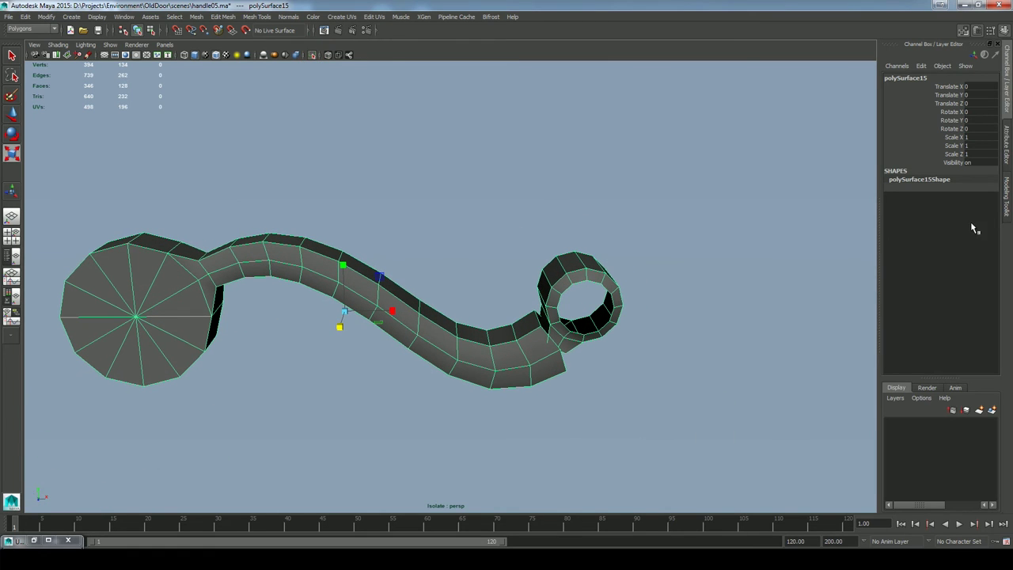
Use Target Weld to join the lower vertices of the ring's opening to the arm's open end
{"action": "left_click", "coordinate": [1006, 186]}
{"action": "left_click", "coordinate": [970, 343]}
{"action": "left_click_drag", "start_coordinate": [575, 371], "coordinate": [554, 357], "text": "alt"}
{"action": "right_click_drag", "start_coordinate": [511, 330], "coordinate": [468, 329]}
{"action": "left_click_drag", "start_coordinate": [651, 414], "coordinate": [622, 402], "text": "alt"}
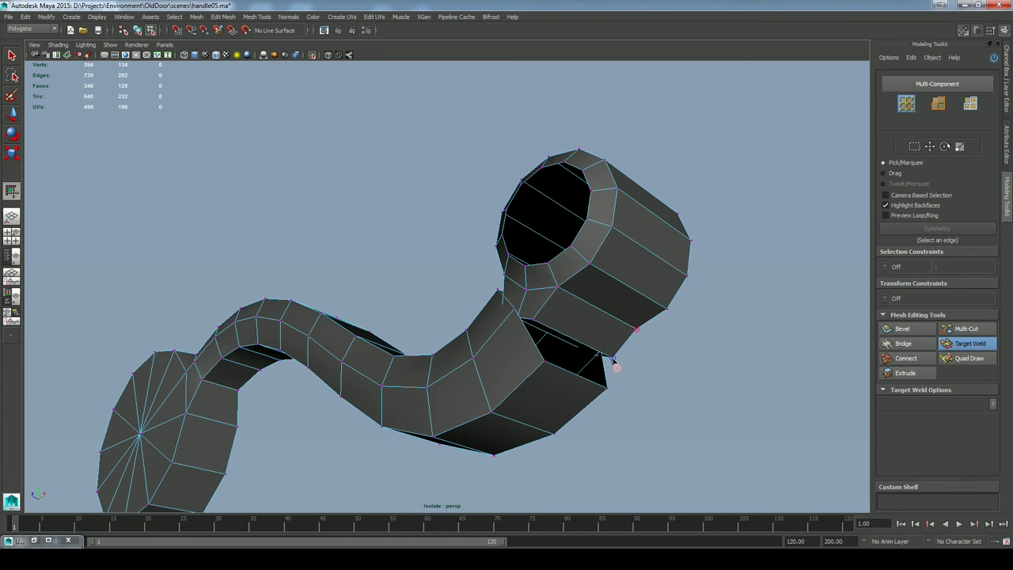
{"action": "left_click_drag", "start_coordinate": [613, 361], "coordinate": [608, 392]}
{"action": "left_click_drag", "start_coordinate": [546, 365], "coordinate": [546, 365]}
Try to weld the upper corner vertex of the arm's open end to the ring
{"action": "left_click_drag", "start_coordinate": [587, 424], "coordinate": [713, 511], "text": "alt"}
{"action": "left_click_drag", "start_coordinate": [497, 299], "coordinate": [492, 281]}
{"action": "left_click_drag", "start_coordinate": [593, 336], "coordinate": [635, 323], "text": "alt"}
{"action": "key", "text": "ctrl+z"}
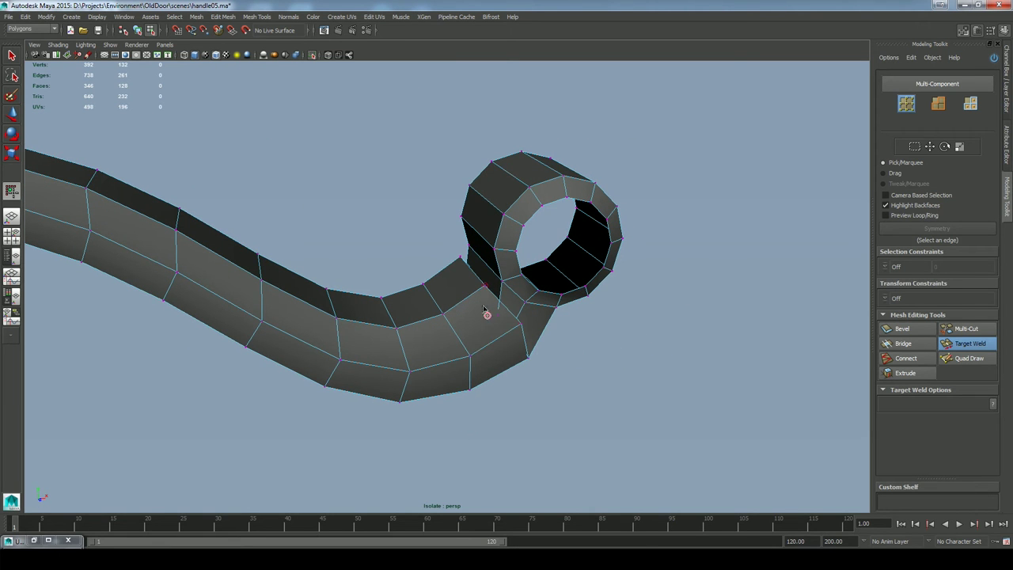
Target-weld more of the arm's end vertices to the ring opening's vertices on the front and back sides
{"action": "right_click_drag", "start_coordinate": [604, 393], "coordinate": [564, 371]}
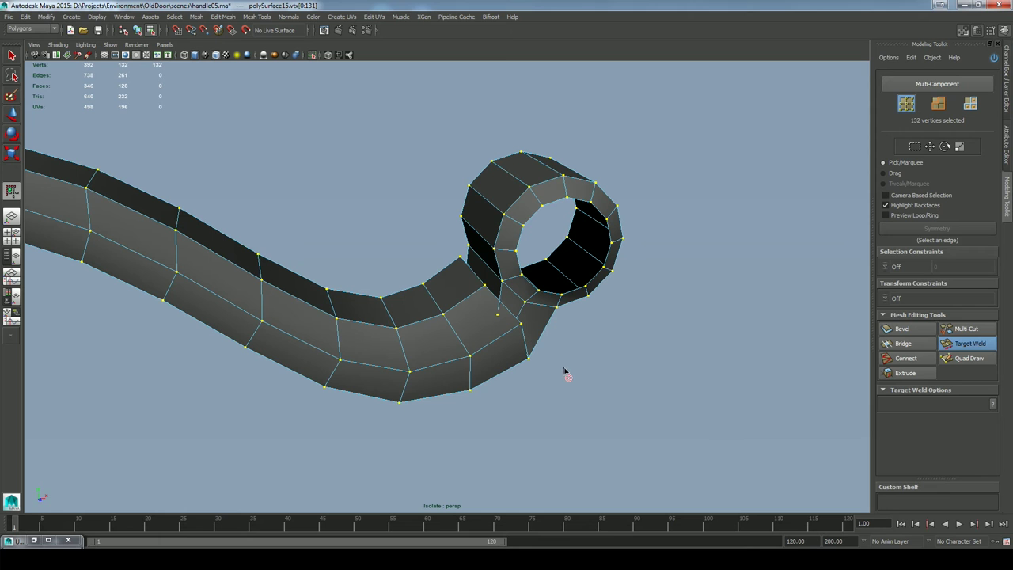
{"action": "left_click_drag", "start_coordinate": [558, 342], "coordinate": [561, 308], "text": "alt"}
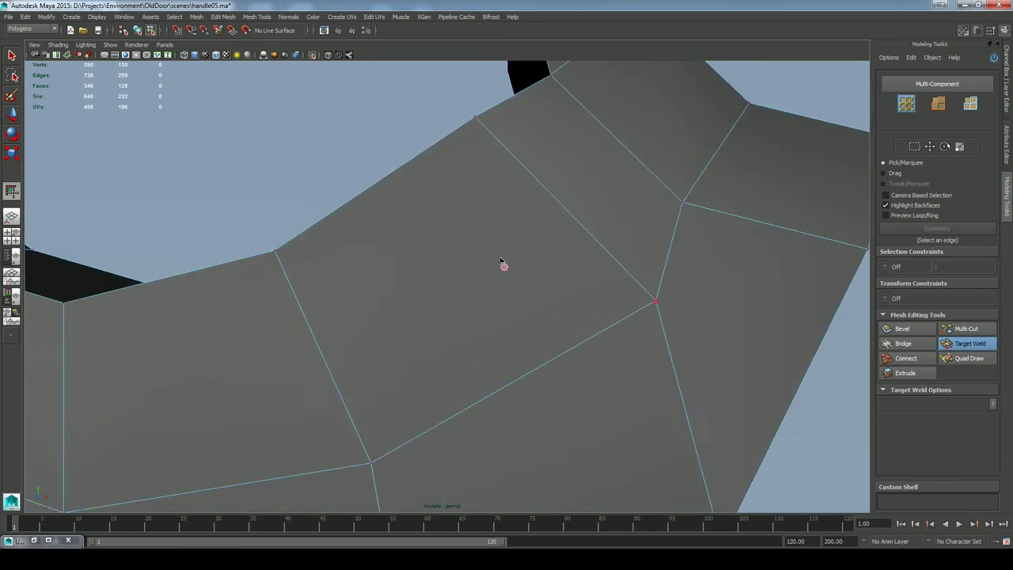
{"action": "scroll", "coordinate": [505, 265], "scroll_direction": "down", "scroll_amount": 4}
{"action": "middle_click_drag", "start_coordinate": [505, 264], "coordinate": [521, 308], "text": "alt"}
{"action": "left_click_drag", "start_coordinate": [643, 428], "coordinate": [459, 372], "text": "alt"}
{"action": "left_click_drag", "start_coordinate": [314, 313], "coordinate": [369, 386]}
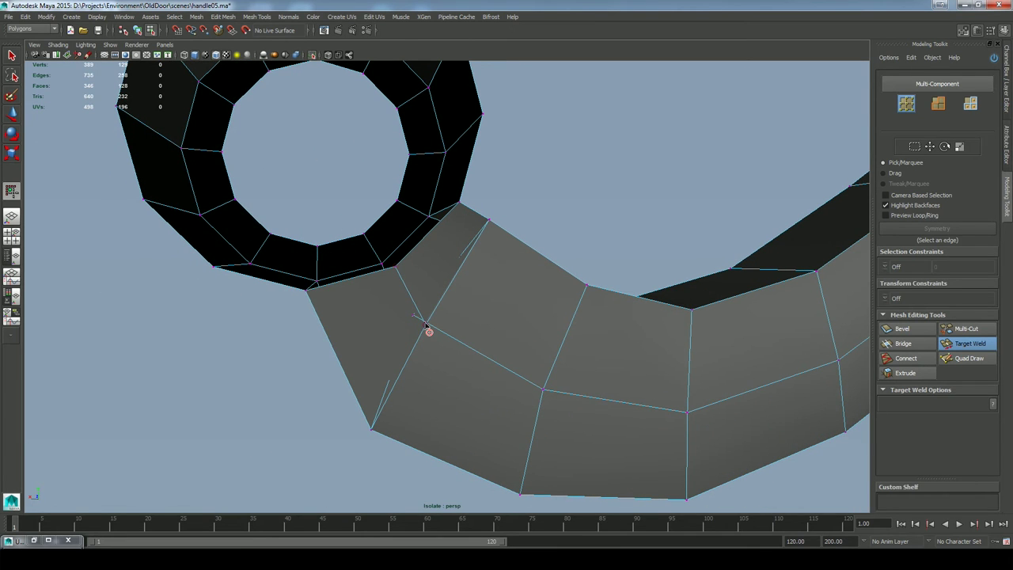
Try to weld the unjoined middle vertex on the back of the arm's end to a nearby vertex
{"action": "left_click_drag", "start_coordinate": [418, 321], "coordinate": [415, 316]}
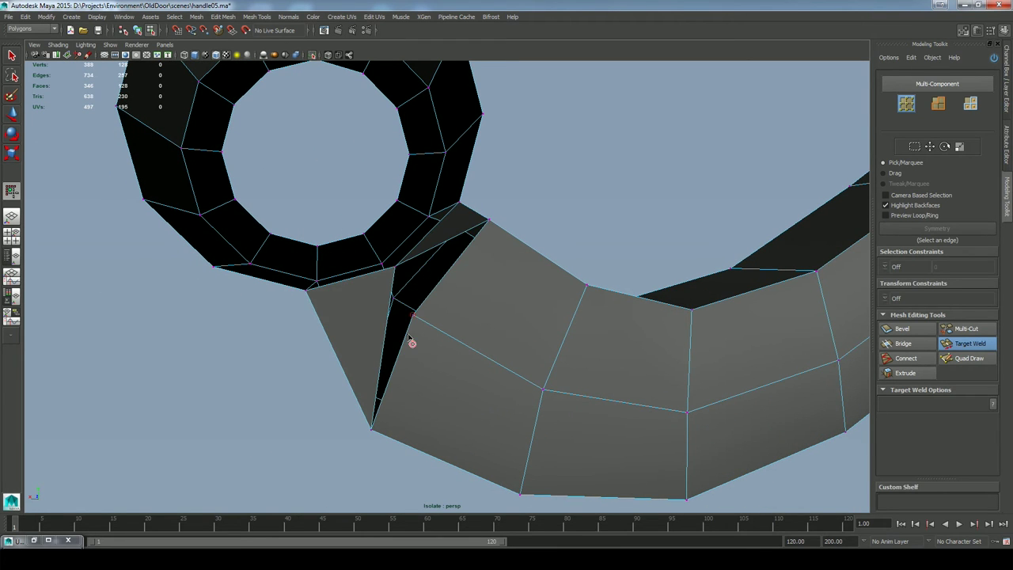
{"action": "key", "text": "ctrl+z"}
{"action": "right_click_drag", "start_coordinate": [413, 356], "coordinate": [470, 437], "text": "alt"}
{"action": "middle_click_drag", "start_coordinate": [470, 437], "coordinate": [516, 354], "text": "alt"}
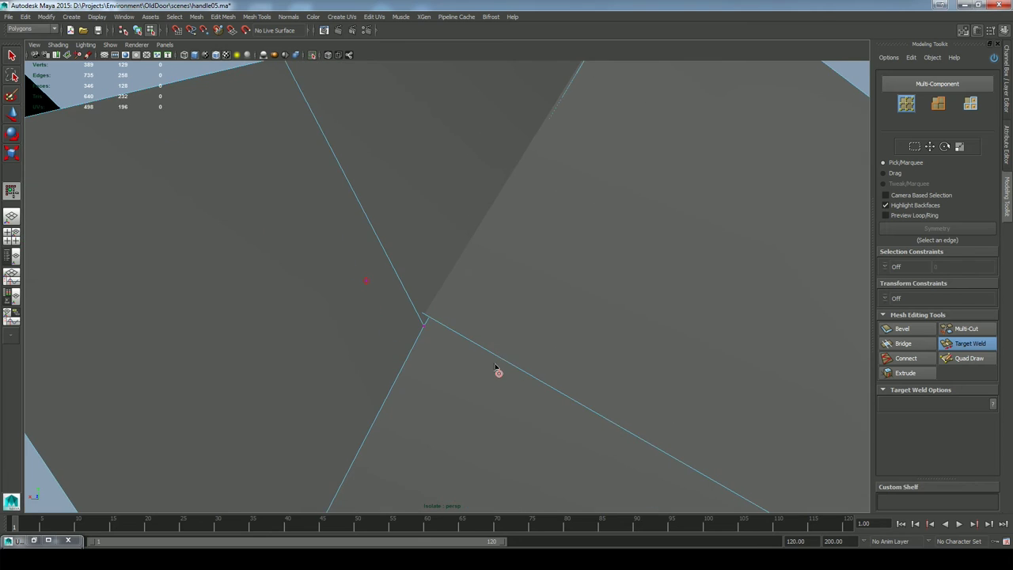
{"action": "key", "text": "4"}
{"action": "left_click_drag", "start_coordinate": [444, 374], "coordinate": [421, 364]}
{"action": "key", "text": "ctrl+z"}
Weld the overlapping middle vertices at the back of the arm-to-ring joint in wireframe display, then restore shaded display
{"action": "key", "text": "f"}
{"action": "left_click_drag", "start_coordinate": [374, 388], "coordinate": [342, 349], "text": "alt"}
{"action": "right_click_drag", "start_coordinate": [343, 349], "coordinate": [567, 351], "text": "alt"}
{"action": "left_click_drag", "start_coordinate": [568, 351], "coordinate": [397, 326], "text": "alt"}
{"action": "right_click_drag", "start_coordinate": [397, 327], "coordinate": [463, 422], "text": "alt"}
{"action": "left_click_drag", "start_coordinate": [463, 422], "coordinate": [448, 372], "text": "alt"}
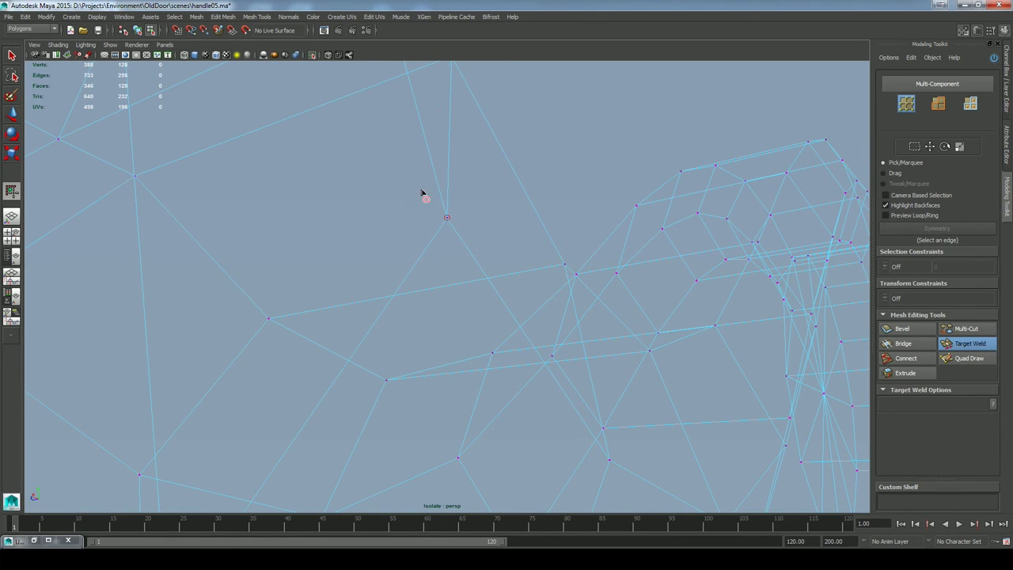
{"action": "key", "text": "5"}
{"action": "right_click_drag", "start_coordinate": [552, 255], "coordinate": [348, 225], "text": "alt"}
{"action": "left_click_drag", "start_coordinate": [348, 226], "coordinate": [593, 358], "text": "alt"}
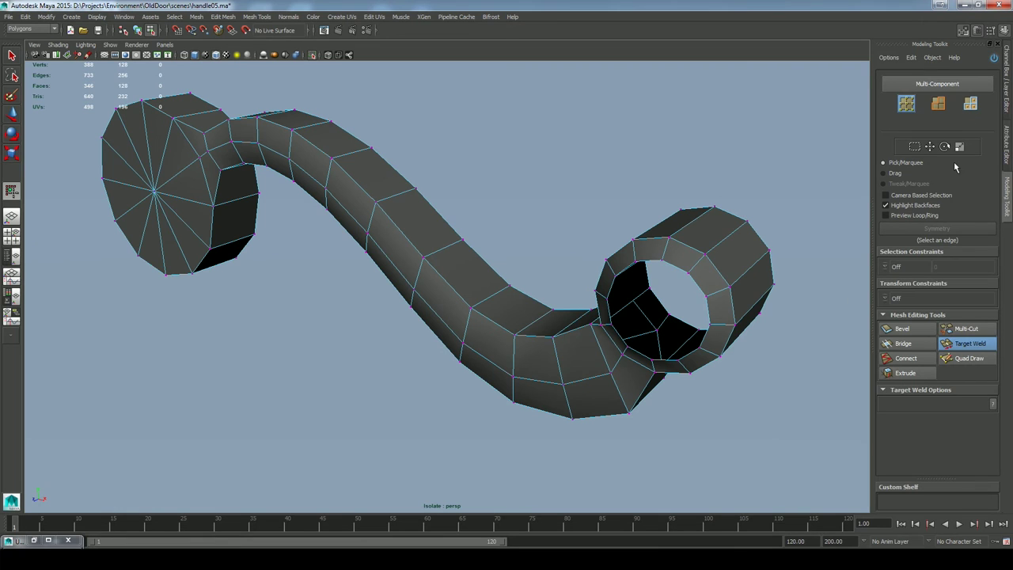
{"action": "left_click", "coordinate": [995, 58]}
Target-weld the surplus ring rim vertices beside the arm joint on both the front and back faces
{"action": "left_click_drag", "start_coordinate": [654, 205], "coordinate": [696, 190], "text": "alt"}
{"action": "right_click_drag", "start_coordinate": [697, 190], "coordinate": [428, 182], "text": "alt"}
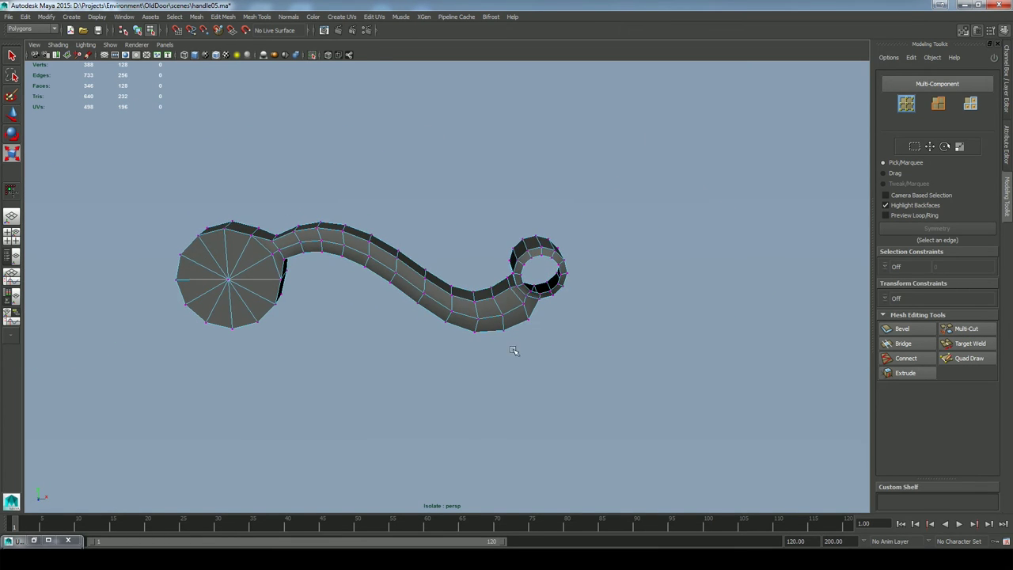
{"action": "left_click_drag", "start_coordinate": [513, 350], "coordinate": [559, 356], "text": "alt"}
{"action": "right_click_drag", "start_coordinate": [559, 356], "coordinate": [594, 328], "text": "alt"}
{"action": "left_click_drag", "start_coordinate": [595, 328], "coordinate": [541, 352], "text": "alt"}
{"action": "left_click", "coordinate": [968, 346]}
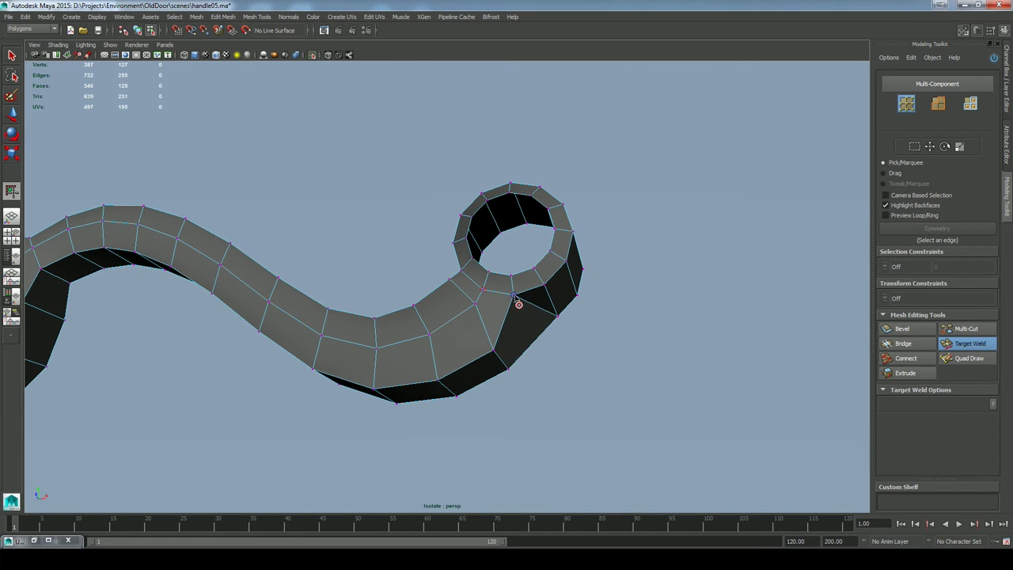
{"action": "mouse_move", "coordinate": [506, 304]}
{"action": "left_mouse_down", "text": "alt"}
{"action": "mouse_move", "coordinate": [485, 307]}
{"action": "mouse_move", "coordinate": [633, 346]}
{"action": "mouse_move", "coordinate": [408, 302]}
{"action": "mouse_move", "coordinate": [492, 297]}
{"action": "left_mouse_up", "text": "alt"}
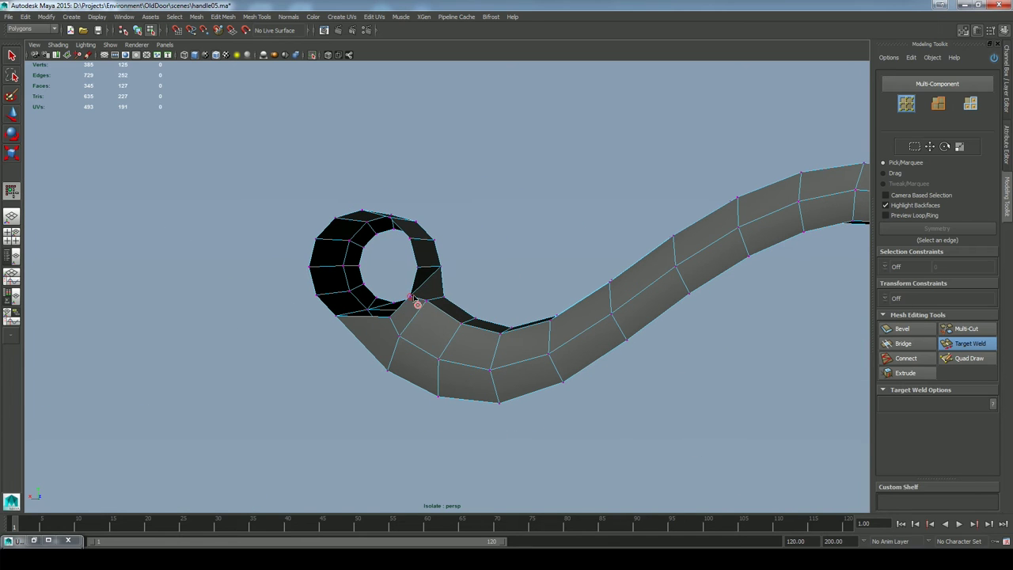
{"action": "left_click_drag", "start_coordinate": [418, 270], "coordinate": [418, 267]}
Try to weld one of the ring's inner rim vertices above the arm joint to another vertex
{"action": "left_click_drag", "start_coordinate": [561, 278], "coordinate": [328, 281], "text": "alt"}
{"action": "right_click_drag", "start_coordinate": [329, 281], "coordinate": [162, 192], "text": "alt"}
{"action": "left_click_drag", "start_coordinate": [534, 398], "coordinate": [523, 399], "text": "alt"}
{"action": "right_click_drag", "start_coordinate": [516, 364], "coordinate": [600, 360], "text": "alt"}
{"action": "left_click_drag", "start_coordinate": [599, 360], "coordinate": [566, 360], "text": "alt"}
{"action": "right_click_drag", "start_coordinate": [566, 359], "coordinate": [660, 433], "text": "alt"}
{"action": "left_click_drag", "start_coordinate": [660, 434], "coordinate": [666, 417], "text": "alt"}
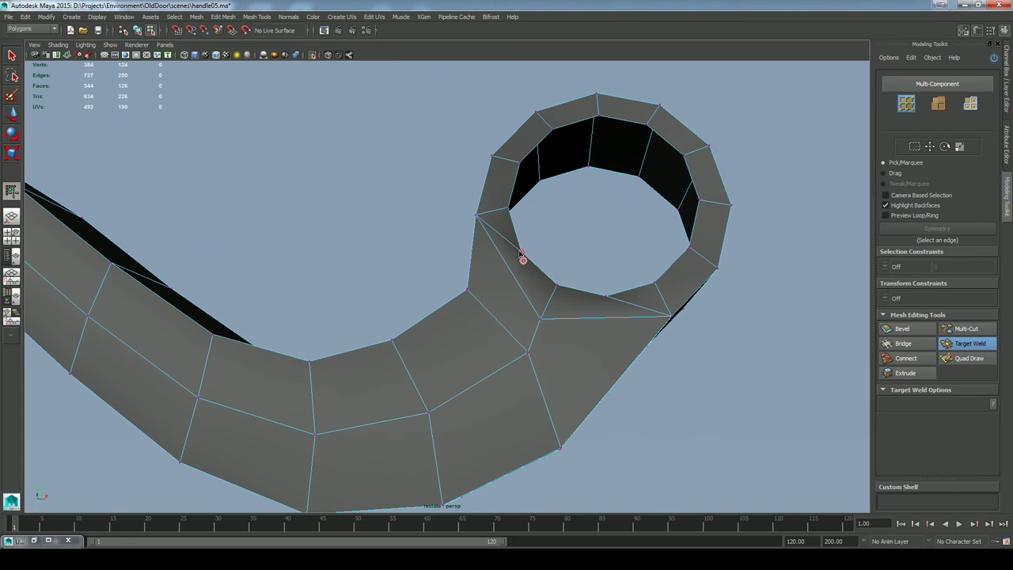
{"action": "left_click_drag", "start_coordinate": [557, 286], "coordinate": [609, 267]}
{"action": "key", "text": "ctrl+z"}
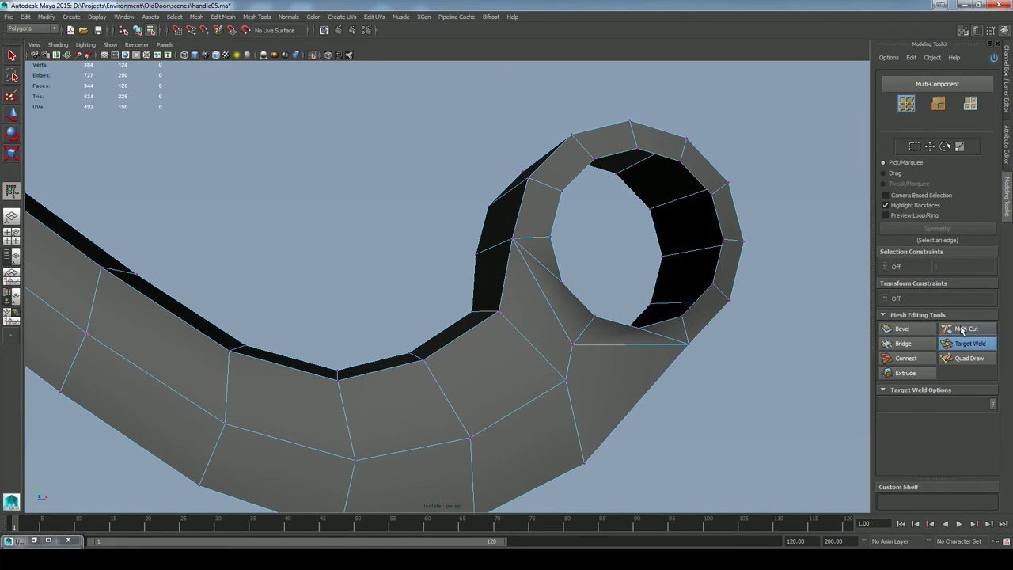
Cut two new edges with Multi-Cut from the ring's inner rim vertices to split the faces at the arm joint
{"action": "left_click", "coordinate": [962, 331]}
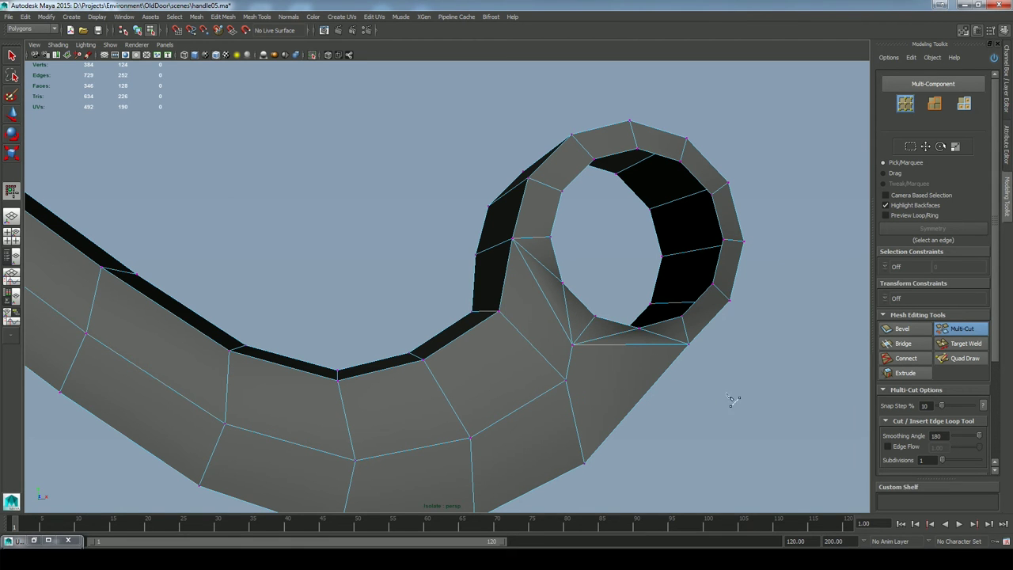
{"action": "left_click_drag", "start_coordinate": [772, 407], "coordinate": [699, 394], "text": "alt"}
{"action": "right_click_drag", "start_coordinate": [700, 394], "coordinate": [555, 396], "text": "alt"}
{"action": "key", "text": "q"}
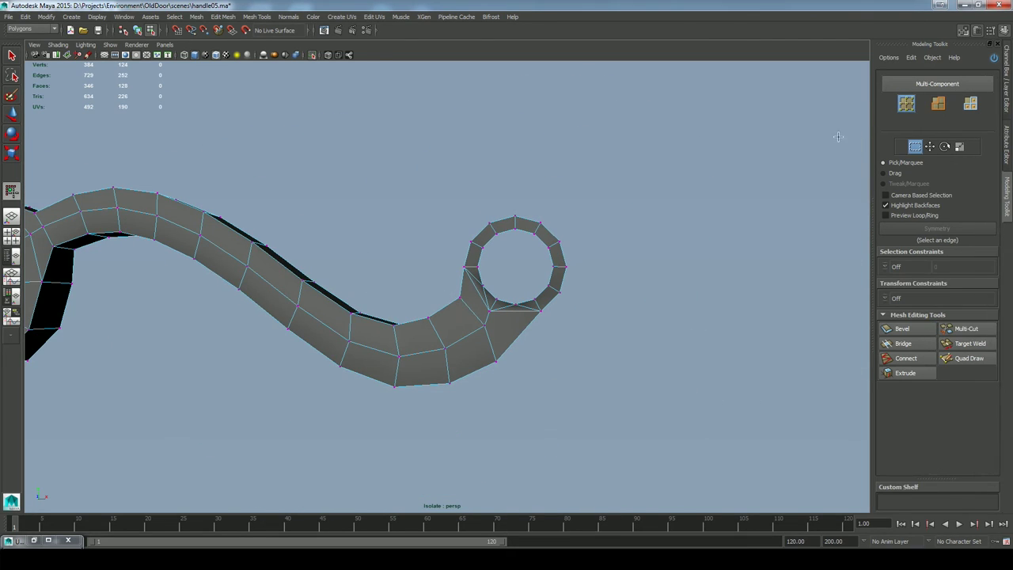
{"action": "left_click", "coordinate": [995, 59]}
Return the handle to object mode and turn off isolation to show the whole door plate
{"action": "right_click_drag", "start_coordinate": [472, 329], "coordinate": [519, 315]}
{"action": "left_click", "coordinate": [455, 330]}
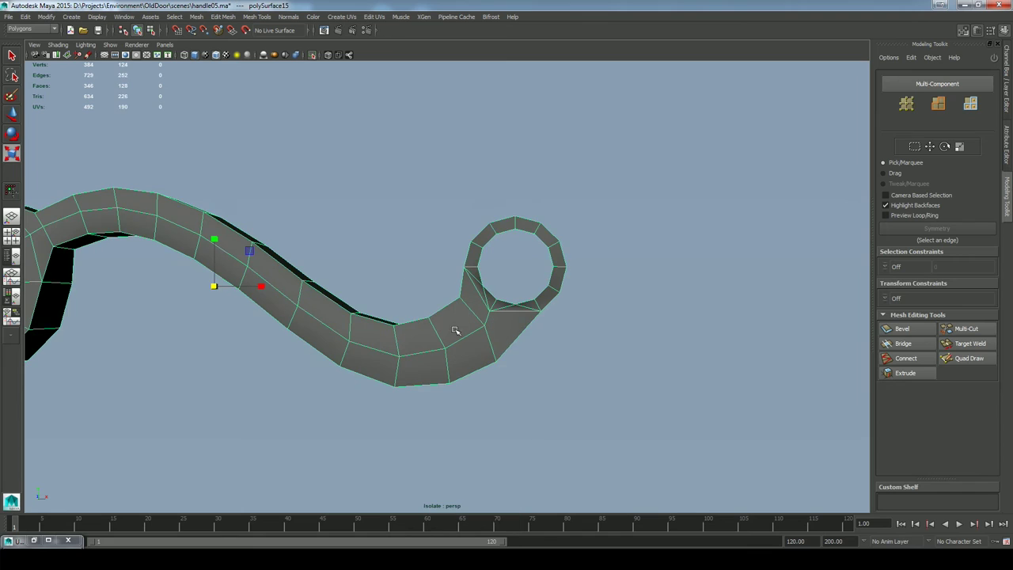
{"action": "left_click", "coordinate": [313, 54]}
{"action": "left_click_drag", "start_coordinate": [687, 296], "coordinate": [664, 243], "text": "alt"}
Select the knob stem cylinder behind the ring and isolate it
{"action": "left_click", "coordinate": [582, 259]}
{"action": "left_click_drag", "start_coordinate": [626, 301], "coordinate": [650, 281], "text": "alt"}
{"action": "left_click_drag", "start_coordinate": [508, 288], "coordinate": [494, 331]}
{"action": "mouse_move", "coordinate": [480, 304]}
{"action": "left_mouse_down", "text": "alt"}
{"action": "mouse_move", "coordinate": [543, 312]}
{"action": "mouse_move", "coordinate": [518, 242]}
{"action": "mouse_move", "coordinate": [533, 316]}
{"action": "mouse_move", "coordinate": [506, 352]}
{"action": "mouse_move", "coordinate": [488, 312]}
{"action": "left_mouse_up", "text": "alt"}
{"action": "left_click_drag", "start_coordinate": [560, 354], "coordinate": [504, 238], "text": "alt"}
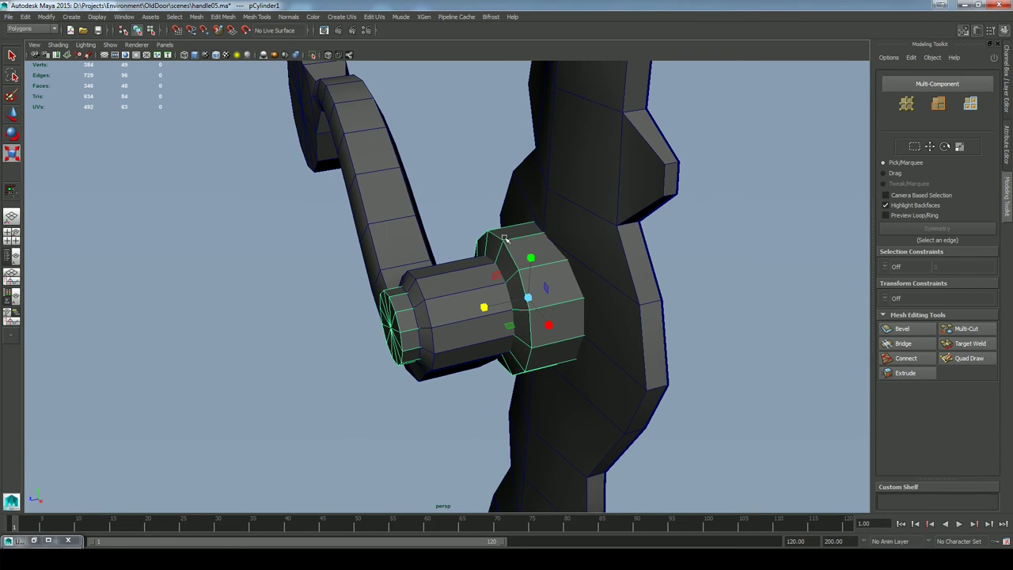
{"action": "left_click", "coordinate": [313, 56]}
Move the edge loop between the stem's shaft and its wide base inward toward the base
{"action": "right_click_drag", "start_coordinate": [559, 310], "coordinate": [497, 295]}
{"action": "double_click", "coordinate": [499, 299]}
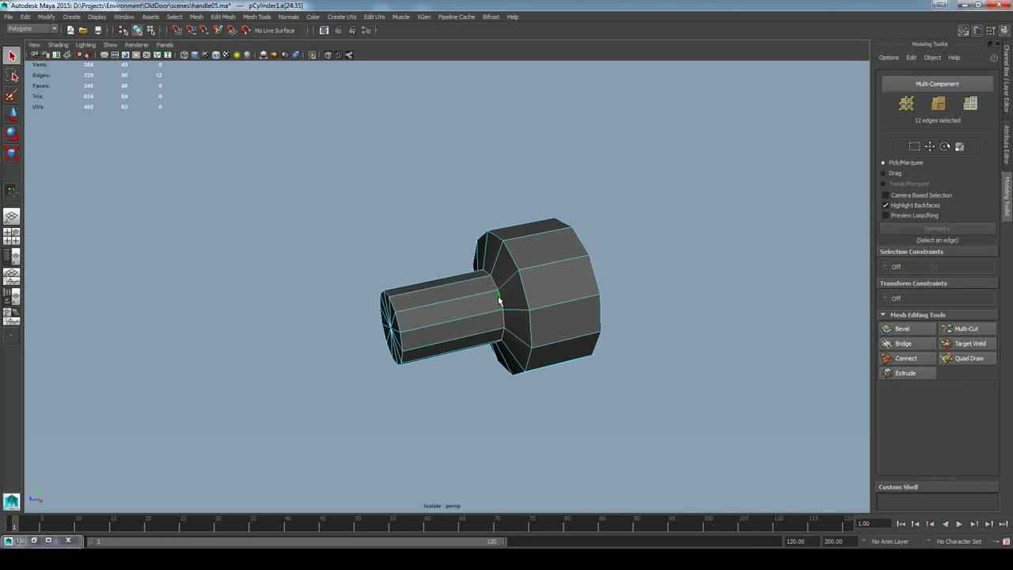
{"action": "left_click", "coordinate": [534, 267]}
{"action": "left_click", "coordinate": [499, 207]}
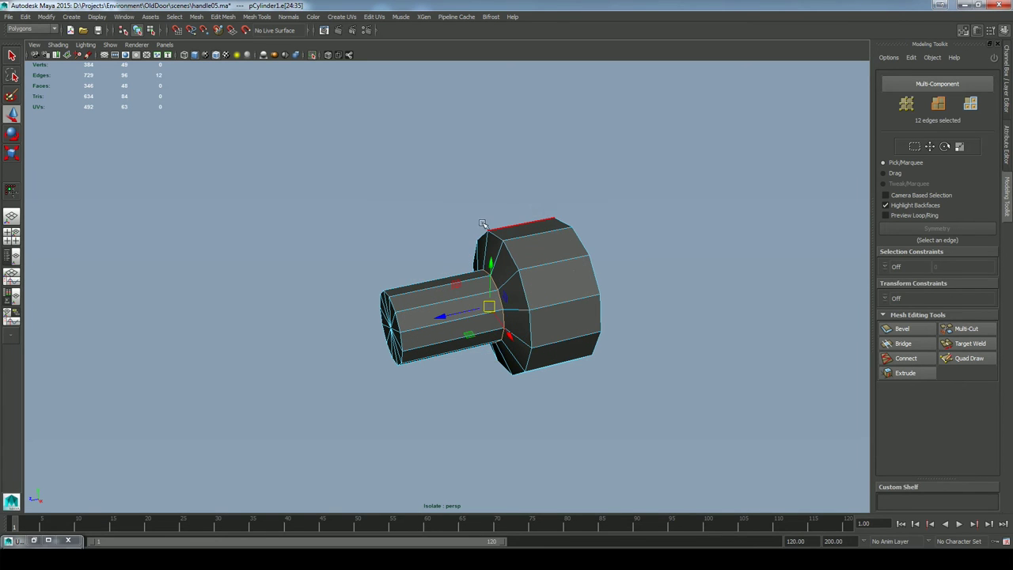
{"action": "left_click", "coordinate": [297, 55]}
{"action": "left_click_drag", "start_coordinate": [443, 317], "coordinate": [485, 314]}
{"action": "left_click_drag", "start_coordinate": [692, 317], "coordinate": [679, 344], "text": "alt"}
{"action": "right_click_drag", "start_coordinate": [679, 344], "coordinate": [444, 418], "text": "alt"}
{"action": "left_click_drag", "start_coordinate": [444, 418], "coordinate": [557, 426], "text": "alt"}
{"action": "right_click_drag", "start_coordinate": [472, 248], "coordinate": [508, 235]}
{"action": "left_click", "coordinate": [636, 346]}
Select the vertices of the round disc at the free end of the handle
{"action": "left_click_drag", "start_coordinate": [636, 346], "coordinate": [615, 309], "text": "alt"}
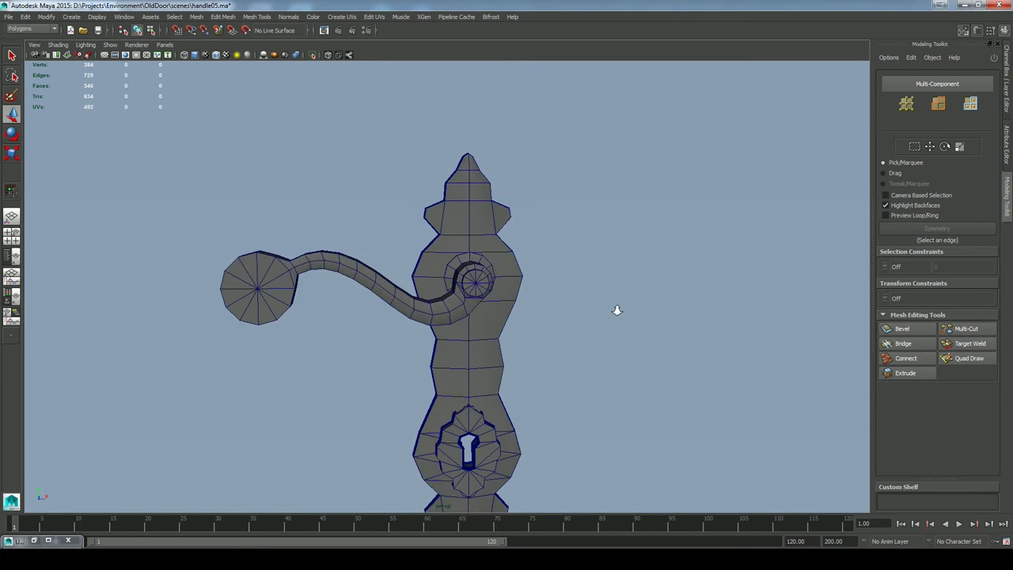
{"action": "right_click_drag", "start_coordinate": [615, 310], "coordinate": [575, 288], "text": "alt"}
{"action": "left_click_drag", "start_coordinate": [575, 287], "coordinate": [603, 279], "text": "alt"}
{"action": "right_click_drag", "start_coordinate": [341, 222], "coordinate": [302, 217]}
{"action": "left_click_drag", "start_coordinate": [285, 184], "coordinate": [316, 215]}
{"action": "left_click_drag", "start_coordinate": [372, 280], "coordinate": [373, 280]}
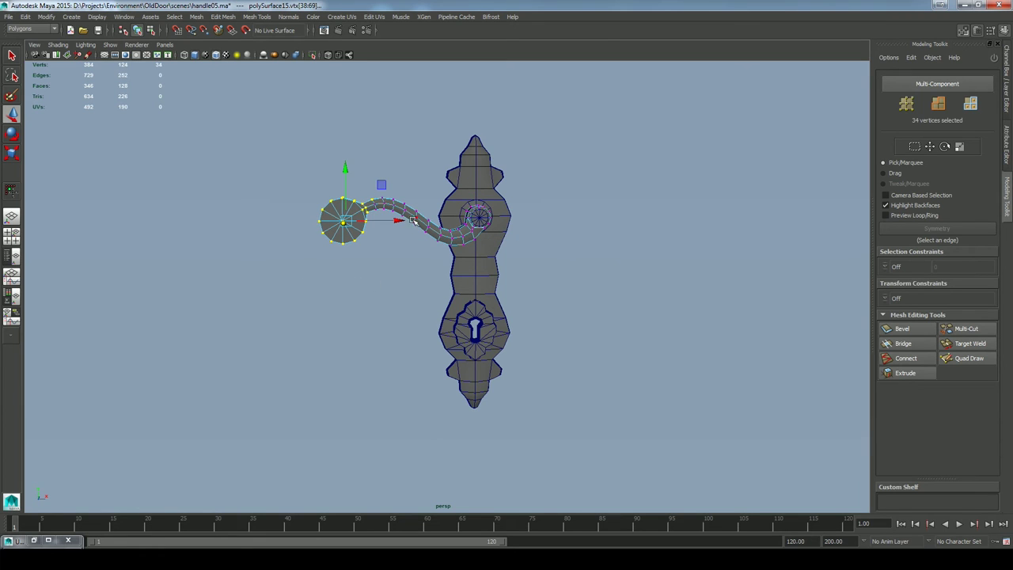
Remove the extra arm vertices from the disc's vertex selection and frame the disc
{"action": "key", "text": "q"}
{"action": "right_click_drag", "start_coordinate": [344, 223], "coordinate": [389, 254], "text": "shift"}
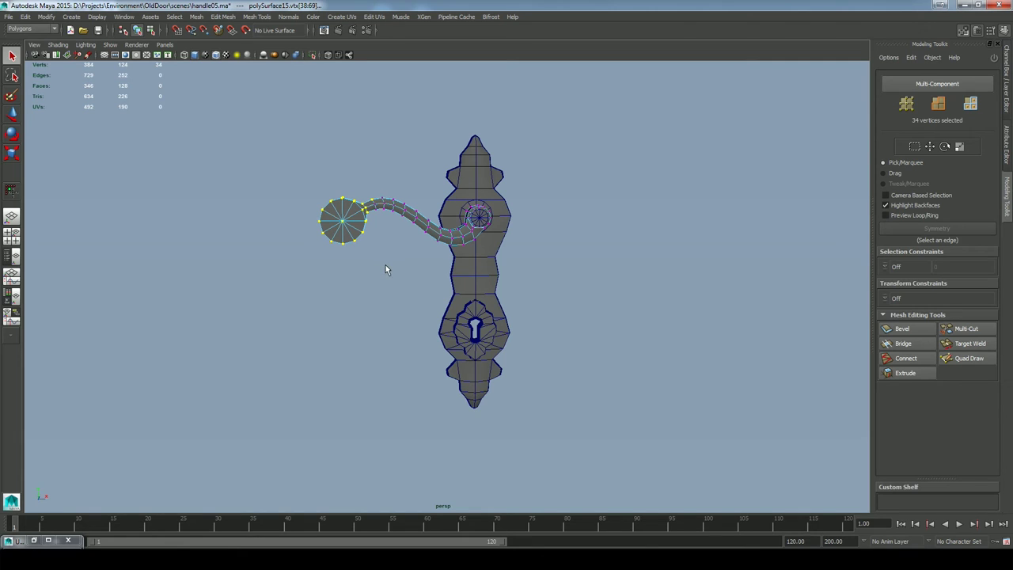
{"action": "left_click_drag", "start_coordinate": [396, 182], "coordinate": [370, 207]}
{"action": "key", "text": "f"}
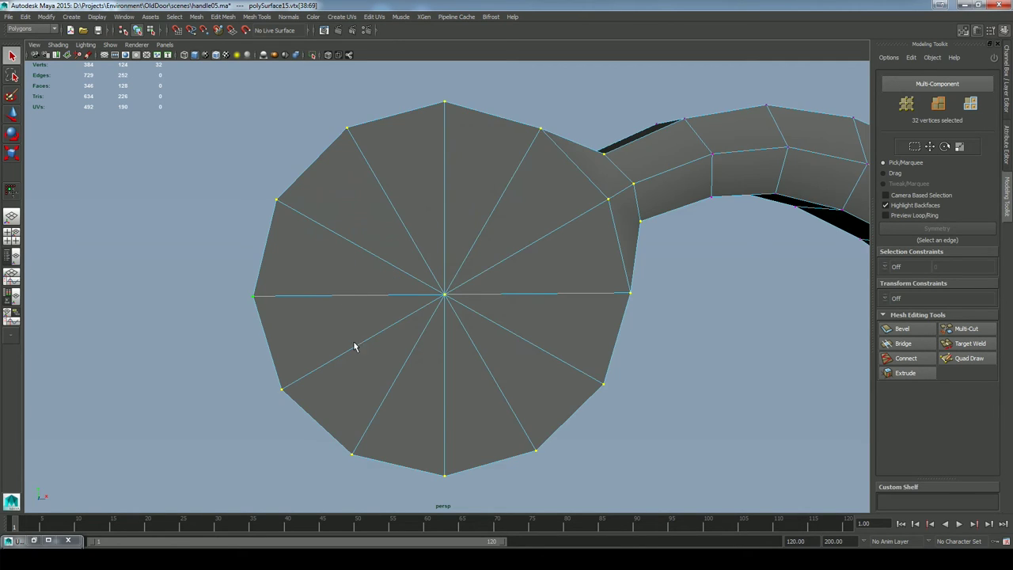
{"action": "left_click_drag", "start_coordinate": [624, 396], "coordinate": [667, 416], "text": "alt"}
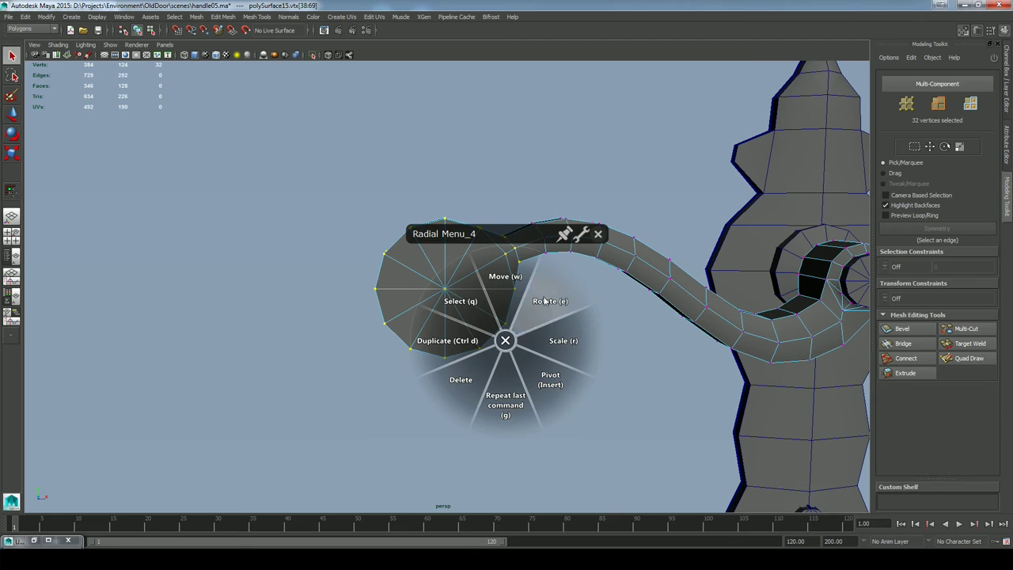
Rotate the selected disc vertices and move the disc beneath the free end of the handle's arm
{"action": "left_click", "coordinate": [545, 298]}
{"action": "left_click_drag", "start_coordinate": [483, 256], "coordinate": [456, 240]}
{"action": "left_click", "coordinate": [453, 217]}
{"action": "left_click_drag", "start_coordinate": [445, 285], "coordinate": [484, 313]}
{"action": "left_click", "coordinate": [513, 274]}
{"action": "left_click_drag", "start_coordinate": [514, 277], "coordinate": [492, 269]}
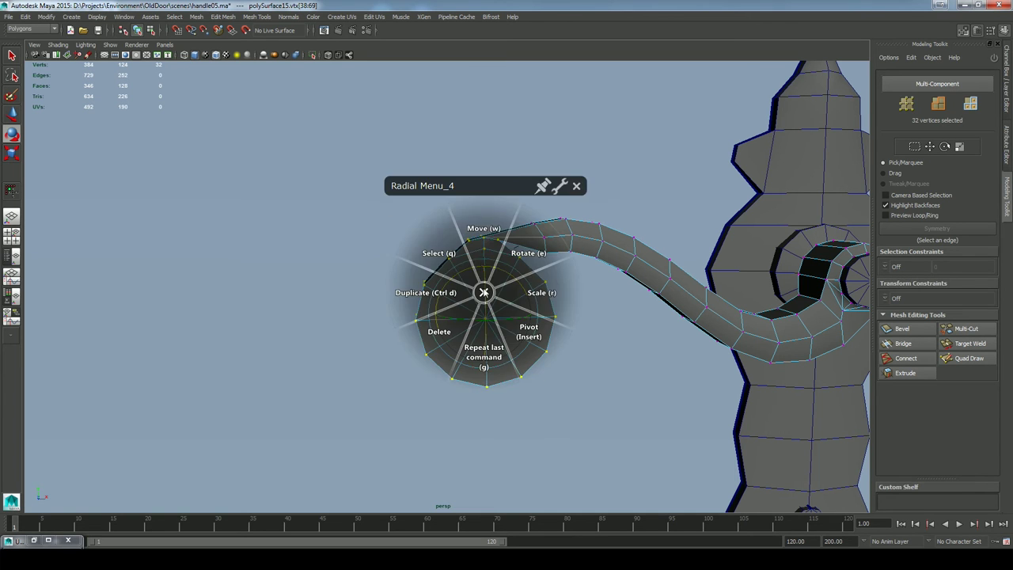
{"action": "left_click", "coordinate": [484, 255]}
{"action": "left_click_drag", "start_coordinate": [486, 312], "coordinate": [518, 324]}
Rotate the edge loop at the arm's bend near the disc to follow the curve
{"action": "right_click_drag", "start_coordinate": [562, 256], "coordinate": [541, 234]}
{"action": "left_click", "coordinate": [541, 232]}
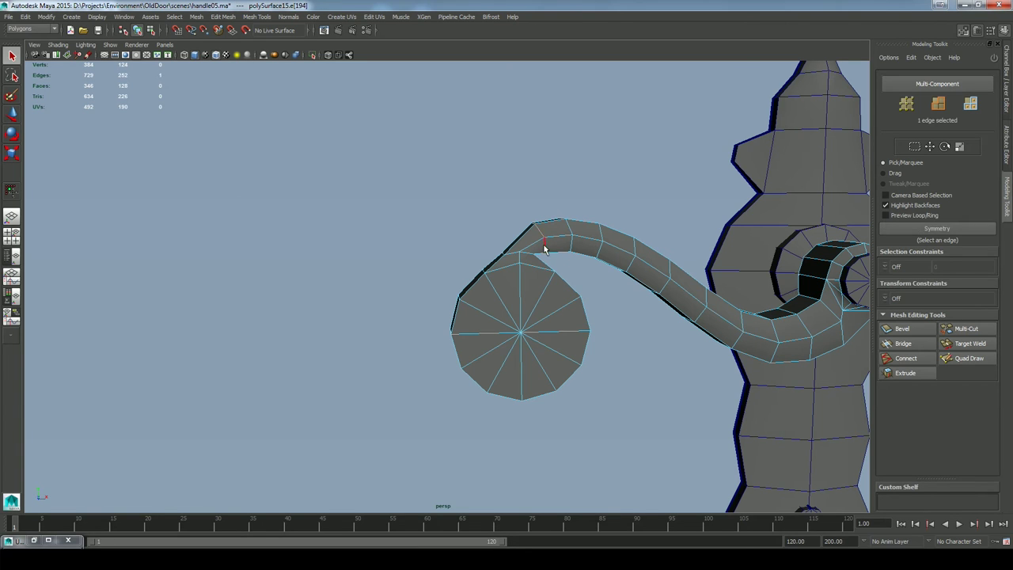
{"action": "double_click", "coordinate": [544, 246]}
{"action": "left_click", "coordinate": [618, 247]}
{"action": "left_click_drag", "start_coordinate": [513, 198], "coordinate": [513, 198]}
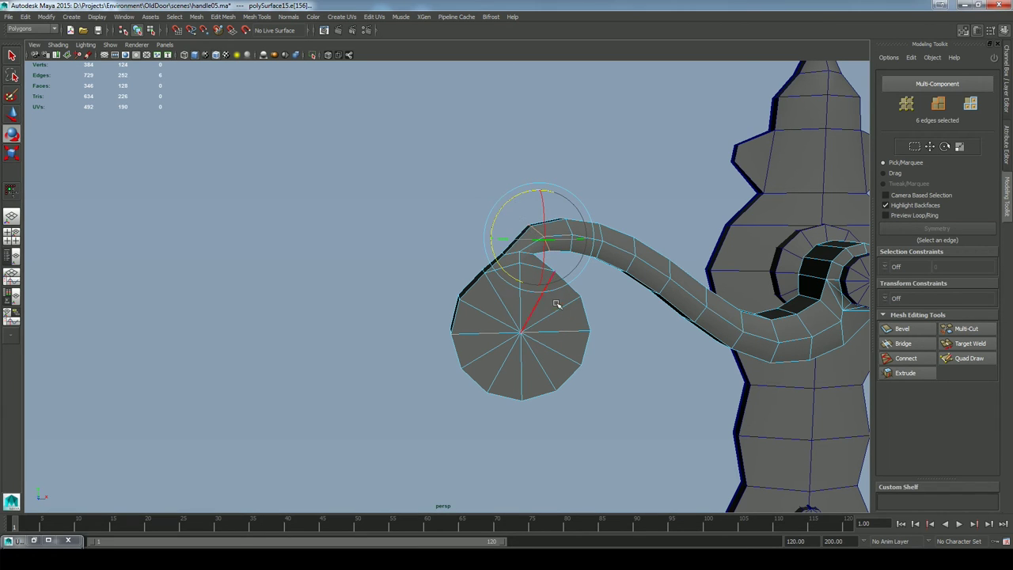
In the front view, refine the position and angle of the edge loop at the arm's bend
{"action": "key", "text": "space"}
{"action": "left_click_drag", "start_coordinate": [567, 306], "coordinate": [564, 323]}
{"action": "key", "text": "w"}
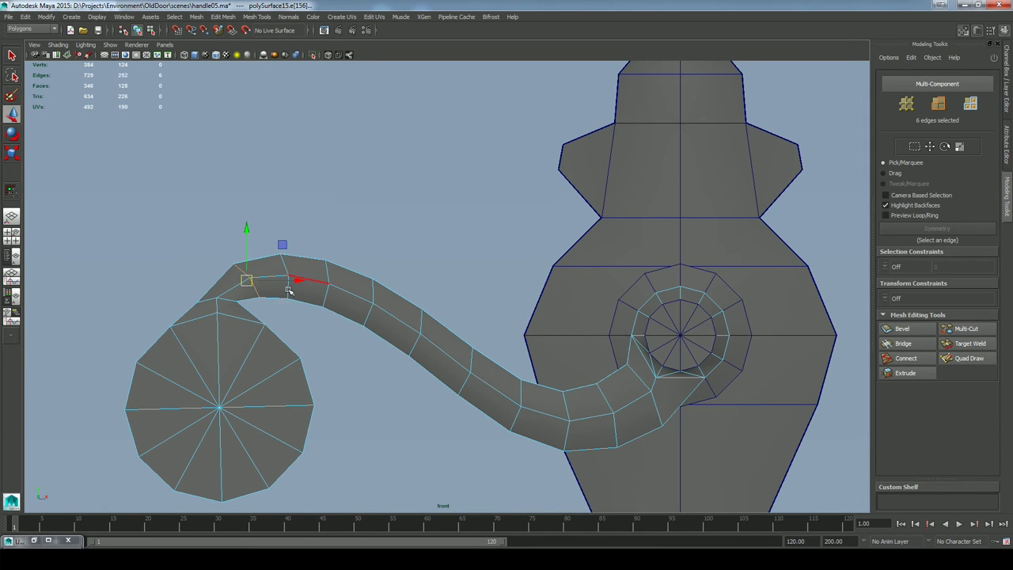
{"action": "left_click_drag", "start_coordinate": [248, 283], "coordinate": [243, 280]}
{"action": "right_click", "coordinate": [240, 281]}
{"action": "left_click", "coordinate": [275, 247]}
{"action": "right_click", "coordinate": [267, 247]}
{"action": "left_click", "coordinate": [295, 255]}
{"action": "right_click", "coordinate": [291, 265]}
{"action": "left_click", "coordinate": [290, 229]}
{"action": "left_click_drag", "start_coordinate": [240, 276], "coordinate": [245, 281]}
Rotate and reposition the edge loop where the arm meets the disc
{"action": "double_click", "coordinate": [228, 300]}
{"action": "right_click", "coordinate": [246, 299]}
{"action": "left_click", "coordinate": [283, 267]}
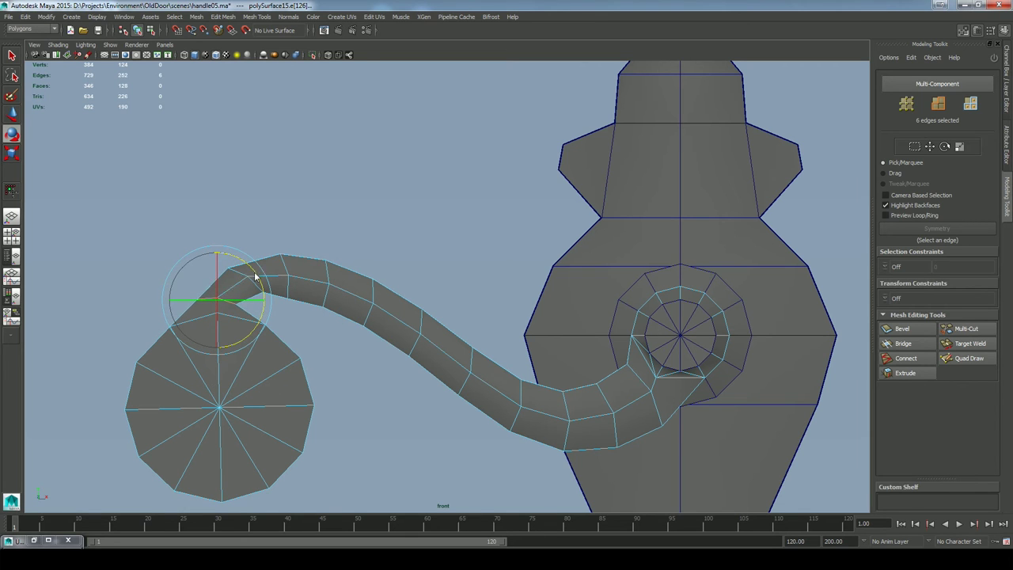
{"action": "right_click", "coordinate": [254, 274]}
{"action": "left_click", "coordinate": [254, 240]}
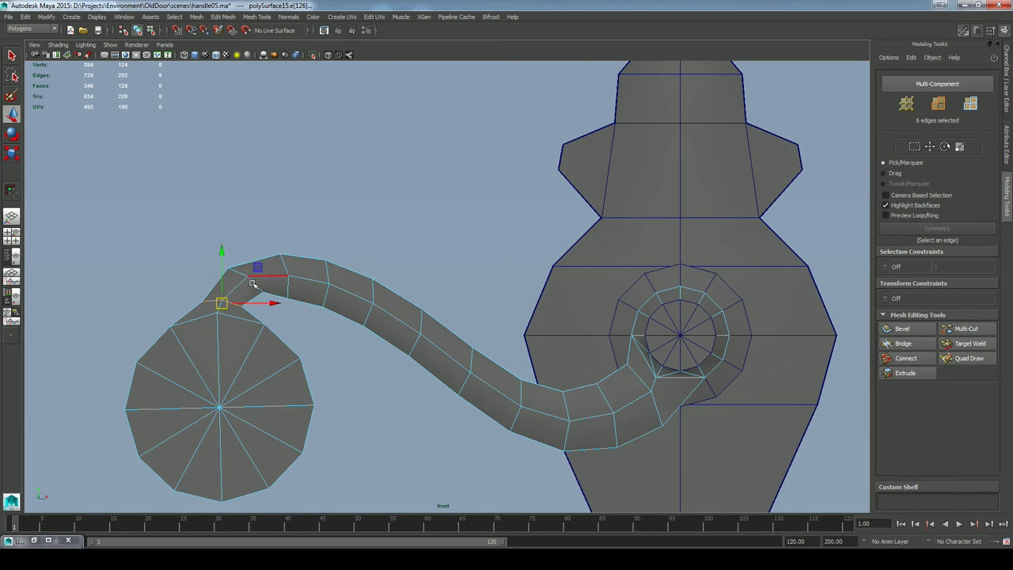
{"action": "left_click_drag", "start_coordinate": [261, 290], "coordinate": [284, 257]}
Adjust the edge loop at the crest of the arm's bend so the curve flows toward the disc
{"action": "left_click", "coordinate": [326, 233]}
{"action": "double_click", "coordinate": [286, 264]}
{"action": "right_click", "coordinate": [299, 265]}
{"action": "left_click", "coordinate": [299, 231]}
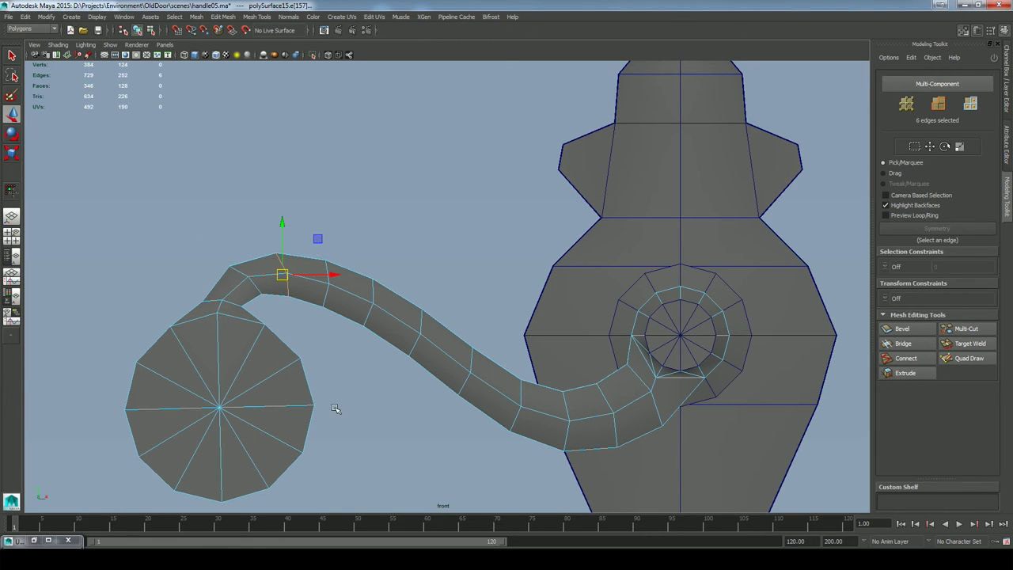
Scale the disc's vertices down slightly and move the disc up closer to the arm
{"action": "right_click_drag", "start_coordinate": [255, 327], "coordinate": [217, 329]}
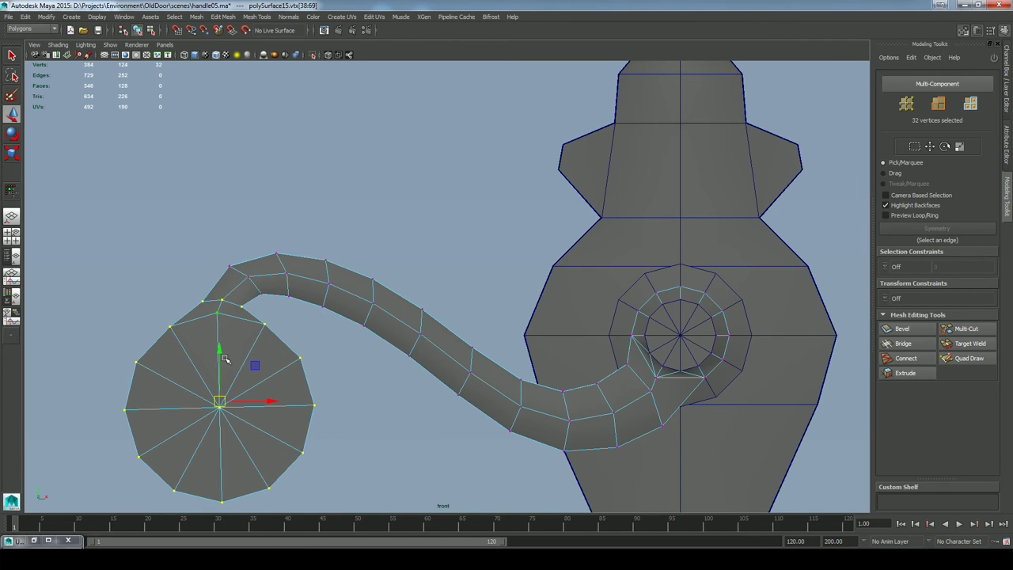
{"action": "left_click_drag", "start_coordinate": [222, 402], "coordinate": [231, 380]}
{"action": "right_click", "coordinate": [258, 408]}
{"action": "left_click", "coordinate": [309, 413]}
{"action": "right_click", "coordinate": [212, 387]}
{"action": "left_click", "coordinate": [215, 346]}
{"action": "right_click_drag", "start_coordinate": [449, 399], "coordinate": [265, 342], "text": "alt"}
{"action": "right_click_drag", "start_coordinate": [492, 290], "coordinate": [539, 274]}
{"action": "left_click", "coordinate": [633, 235]}
{"action": "right_click_drag", "start_coordinate": [404, 287], "coordinate": [437, 277]}
Move the lower vertices where the arm meets the disc to smooth the inner curve of the joint
{"action": "middle_click_drag", "start_coordinate": [505, 337], "coordinate": [415, 281], "text": "alt"}
{"action": "right_click_drag", "start_coordinate": [403, 297], "coordinate": [523, 409], "text": "alt"}
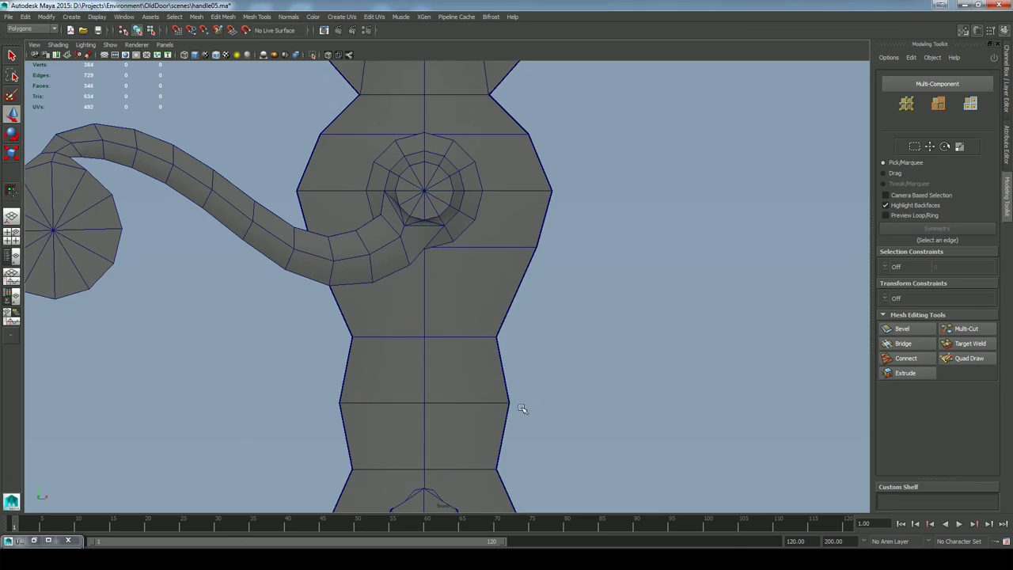
{"action": "middle_click_drag", "start_coordinate": [483, 376], "coordinate": [728, 498], "text": "alt"}
{"action": "right_click_drag", "start_coordinate": [330, 272], "coordinate": [417, 340], "text": "alt"}
{"action": "left_click", "coordinate": [245, 311]}
{"action": "right_click_drag", "start_coordinate": [227, 302], "coordinate": [189, 302]}
{"action": "left_click_drag", "start_coordinate": [222, 265], "coordinate": [241, 287]}
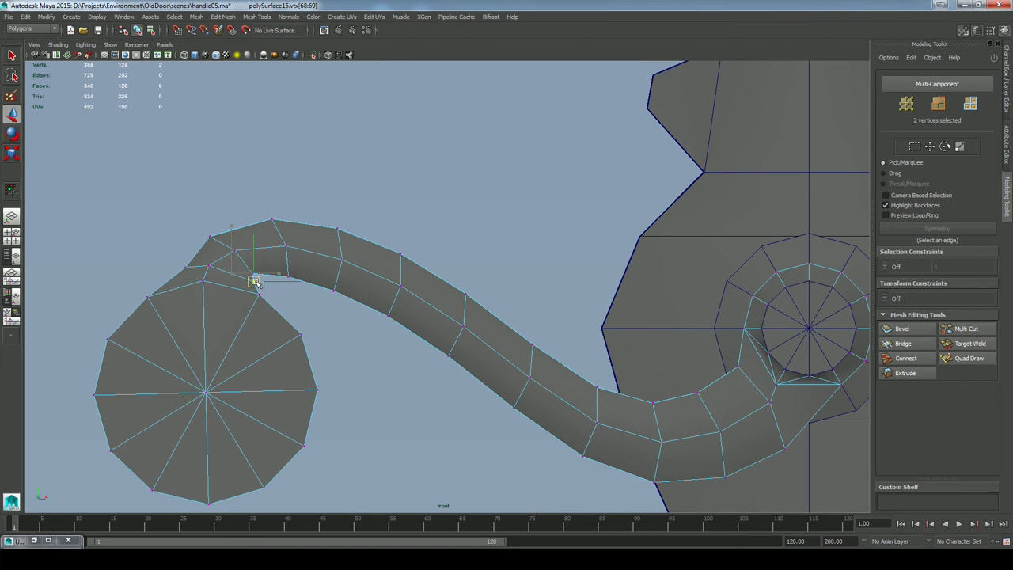
{"action": "left_click", "coordinate": [277, 293]}
{"action": "left_click_drag", "start_coordinate": [246, 266], "coordinate": [254, 275]}
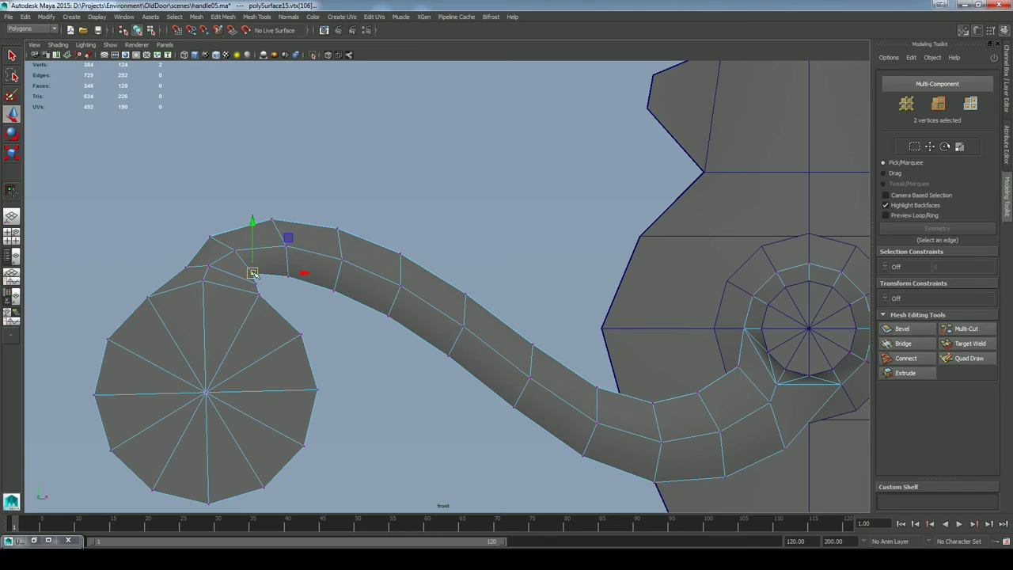
Examine the handle's shape against the whole door plate from the front and in perspective
{"action": "right_click_drag", "start_coordinate": [361, 372], "coordinate": [376, 322], "text": "alt"}
{"action": "left_click", "coordinate": [995, 495]}
{"action": "right_click_drag", "start_coordinate": [509, 336], "coordinate": [548, 323]}
{"action": "left_click", "coordinate": [629, 414]}
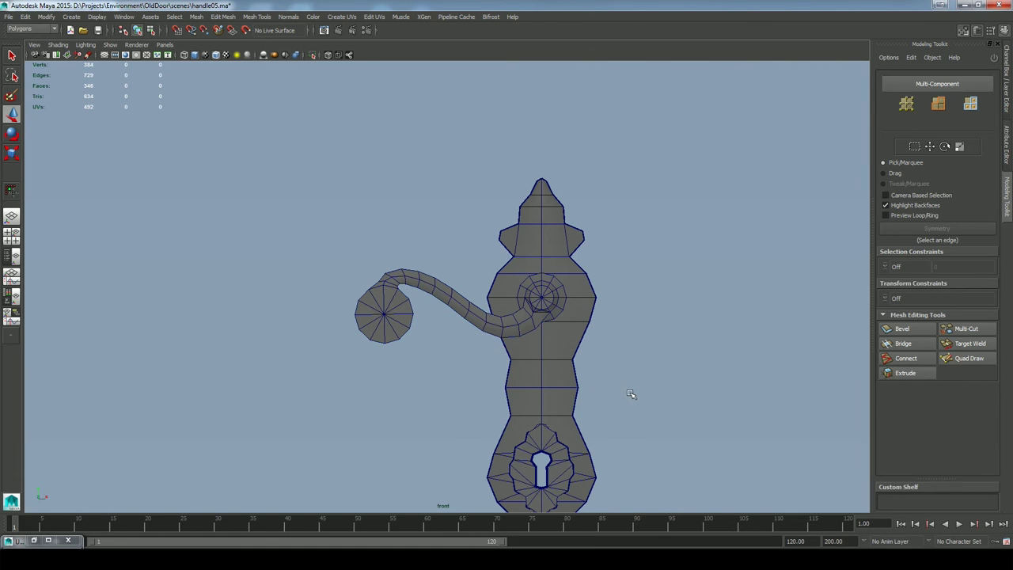
{"action": "scroll", "coordinate": [631, 394], "scroll_direction": "down", "scroll_amount": 3}
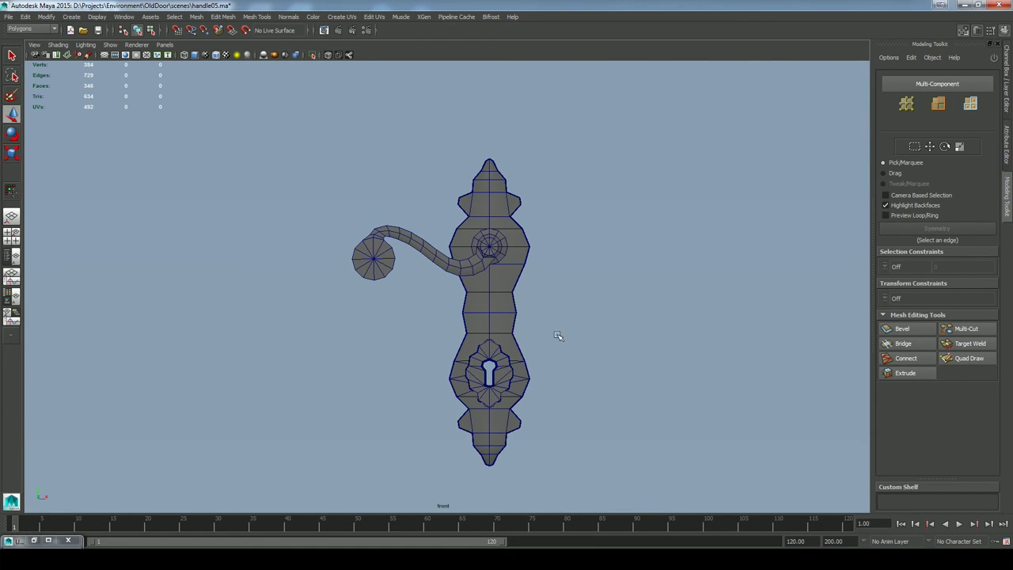
{"action": "key", "text": "space"}
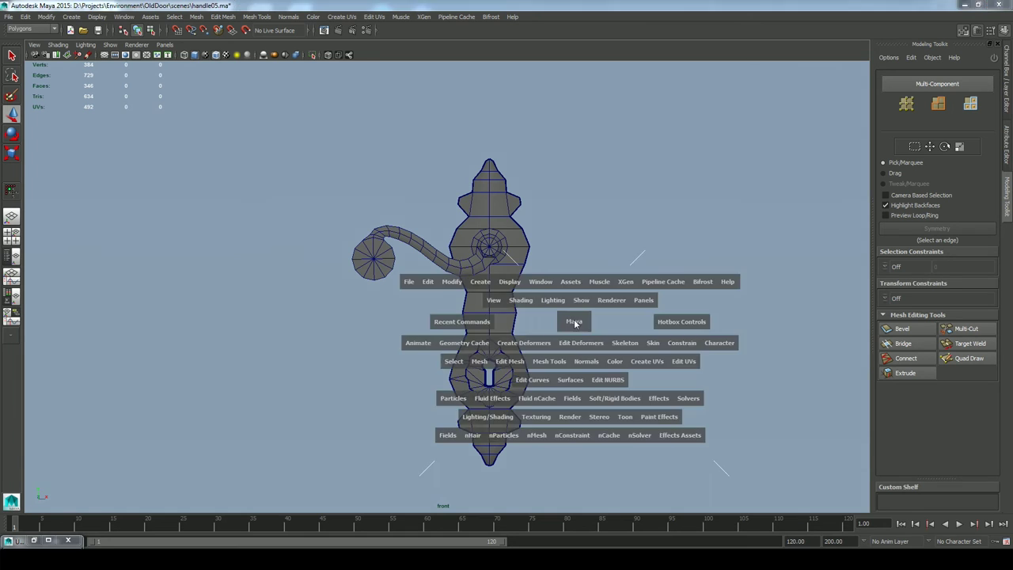
{"action": "left_click_drag", "start_coordinate": [575, 322], "coordinate": [576, 298]}
{"action": "left_click_drag", "start_coordinate": [586, 326], "coordinate": [609, 337], "text": "alt"}
{"action": "right_click_drag", "start_coordinate": [608, 337], "coordinate": [558, 335], "text": "alt"}
{"action": "middle_click_drag", "start_coordinate": [559, 335], "coordinate": [468, 240], "text": "alt"}
{"action": "left_click_drag", "start_coordinate": [610, 326], "coordinate": [626, 343], "text": "alt"}
{"action": "left_click_drag", "start_coordinate": [538, 288], "coordinate": [544, 345], "text": "alt"}
Delete the hidden rear faces of the handle's arm and disc that face the door plate
{"action": "scroll", "coordinate": [543, 344], "scroll_direction": "up", "scroll_amount": 5}
{"action": "right_click_drag", "start_coordinate": [589, 172], "coordinate": [590, 202]}
{"action": "left_click_drag", "start_coordinate": [575, 163], "coordinate": [604, 190]}
{"action": "left_click_drag", "start_coordinate": [631, 319], "coordinate": [514, 285], "text": "alt"}
{"action": "scroll", "coordinate": [514, 284], "scroll_direction": "down", "scroll_amount": 2}
{"action": "left_click_drag", "start_coordinate": [317, 109], "coordinate": [459, 360]}
{"action": "left_click_drag", "start_coordinate": [594, 353], "coordinate": [462, 112]}
{"action": "left_click_drag", "start_coordinate": [625, 317], "coordinate": [462, 124], "text": "ctrl"}
{"action": "key", "text": "q"}
{"action": "left_click_drag", "start_coordinate": [539, 359], "coordinate": [361, 350], "text": "alt"}
{"action": "right_click", "coordinate": [547, 357]}
{"action": "left_click", "coordinate": [496, 411]}
{"action": "right_click_drag", "start_coordinate": [361, 350], "coordinate": [434, 244], "text": "alt"}
{"action": "left_click", "coordinate": [545, 335]}
In the front view, reposition the outer vertices at the joint between arm and disc to round the contour
{"action": "mouse_move", "coordinate": [546, 336]}
{"action": "left_mouse_down", "text": "alt"}
{"action": "mouse_move", "coordinate": [609, 332]}
{"action": "mouse_move", "coordinate": [581, 315]}
{"action": "mouse_move", "coordinate": [494, 331]}
{"action": "mouse_move", "coordinate": [535, 323]}
{"action": "left_mouse_up", "text": "alt"}
{"action": "right_click_drag", "start_coordinate": [535, 323], "coordinate": [620, 387], "text": "alt"}
{"action": "left_click_drag", "start_coordinate": [592, 336], "coordinate": [581, 344], "text": "alt"}
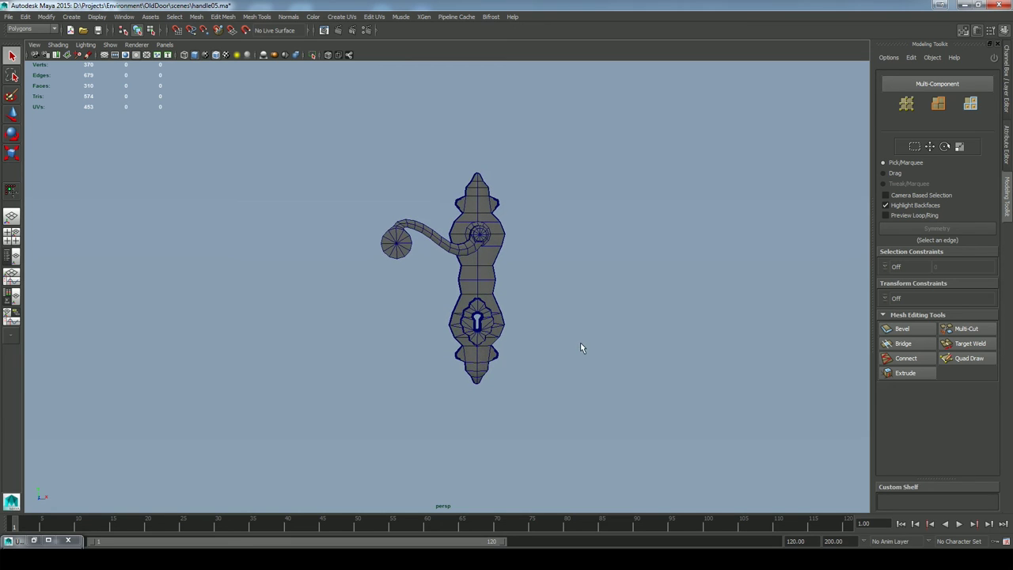
{"action": "right_click_drag", "start_coordinate": [516, 283], "coordinate": [640, 407], "text": "alt"}
{"action": "middle_click_drag", "start_coordinate": [582, 318], "coordinate": [697, 385], "text": "alt"}
{"action": "left_click_drag", "start_coordinate": [463, 311], "coordinate": [424, 284], "text": "alt"}
{"action": "key", "text": "space"}
{"action": "middle_click_drag", "start_coordinate": [374, 320], "coordinate": [438, 358], "text": "alt"}
{"action": "right_click_drag", "start_coordinate": [437, 357], "coordinate": [696, 468], "text": "alt"}
{"action": "right_click_drag", "start_coordinate": [386, 287], "coordinate": [336, 288]}
{"action": "left_click_drag", "start_coordinate": [418, 260], "coordinate": [418, 261]}
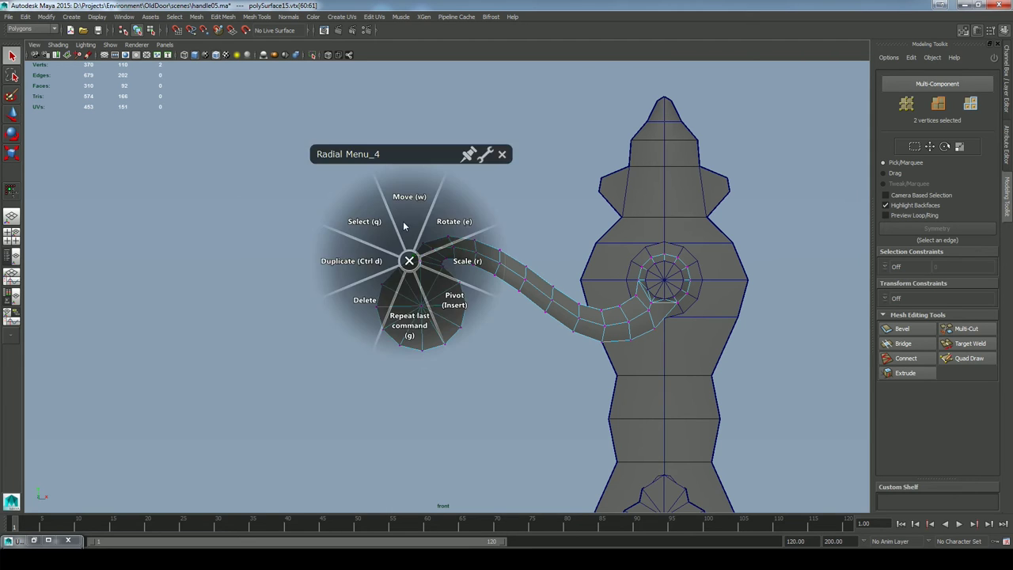
{"action": "left_click", "coordinate": [405, 225]}
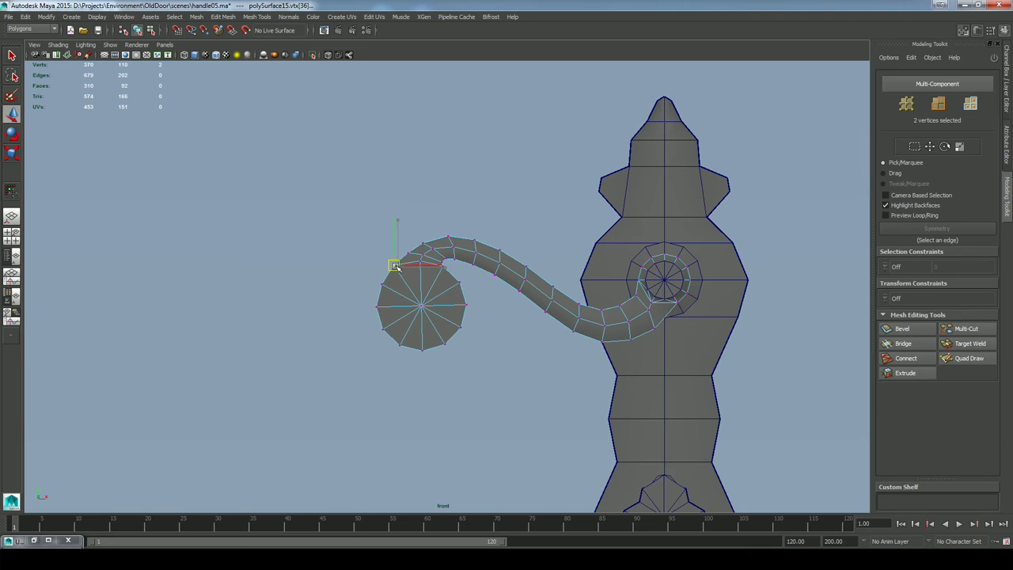
{"action": "left_click", "coordinate": [406, 225]}
Return to object selection, hide the wireframe overlay on the shaded model and view it in perspective
{"action": "right_click_drag", "start_coordinate": [428, 295], "coordinate": [469, 280]}
{"action": "left_click", "coordinate": [590, 418]}
{"action": "left_click", "coordinate": [217, 55]}
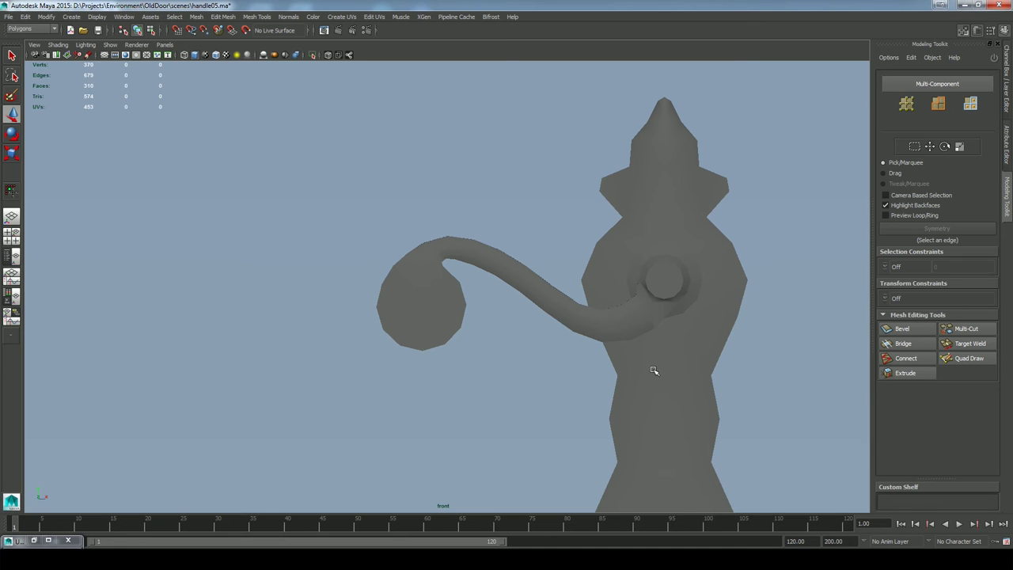
{"action": "key", "text": "space"}
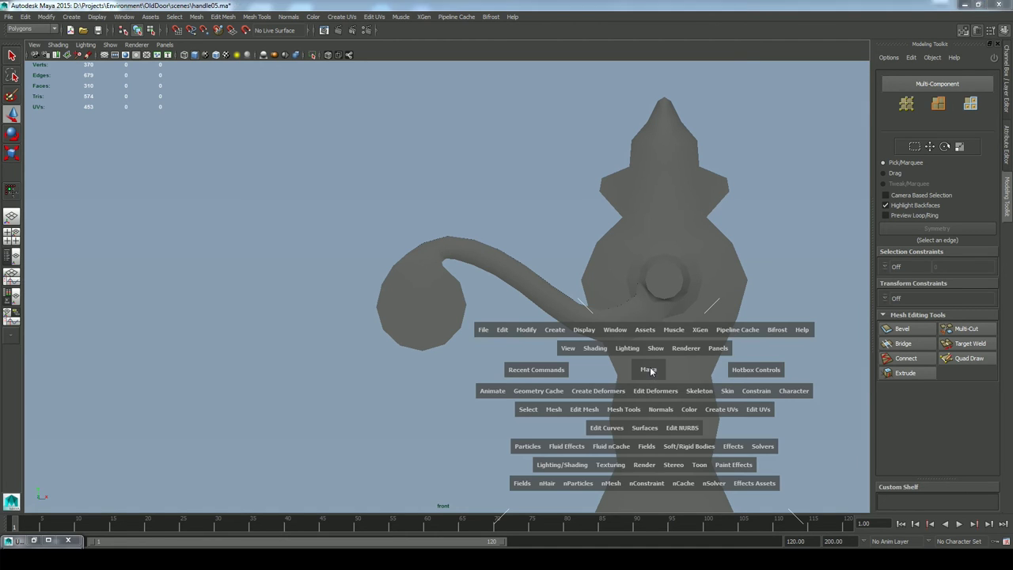
{"action": "left_click_drag", "start_coordinate": [651, 370], "coordinate": [655, 354]}
{"action": "right_click_drag", "start_coordinate": [718, 363], "coordinate": [624, 318], "text": "alt"}
{"action": "left_click_drag", "start_coordinate": [624, 317], "coordinate": [758, 380], "text": "alt"}
Soften the edges running across the rim of the handle's disc
{"action": "left_click", "coordinate": [464, 261]}
{"action": "right_click_drag", "start_coordinate": [464, 262], "coordinate": [498, 295]}
{"action": "left_click_drag", "start_coordinate": [498, 296], "coordinate": [461, 238], "text": "alt"}
{"action": "key", "text": "q"}
{"action": "left_click_drag", "start_coordinate": [518, 332], "coordinate": [358, 190], "text": "alt"}
{"action": "left_click", "coordinate": [289, 18]}
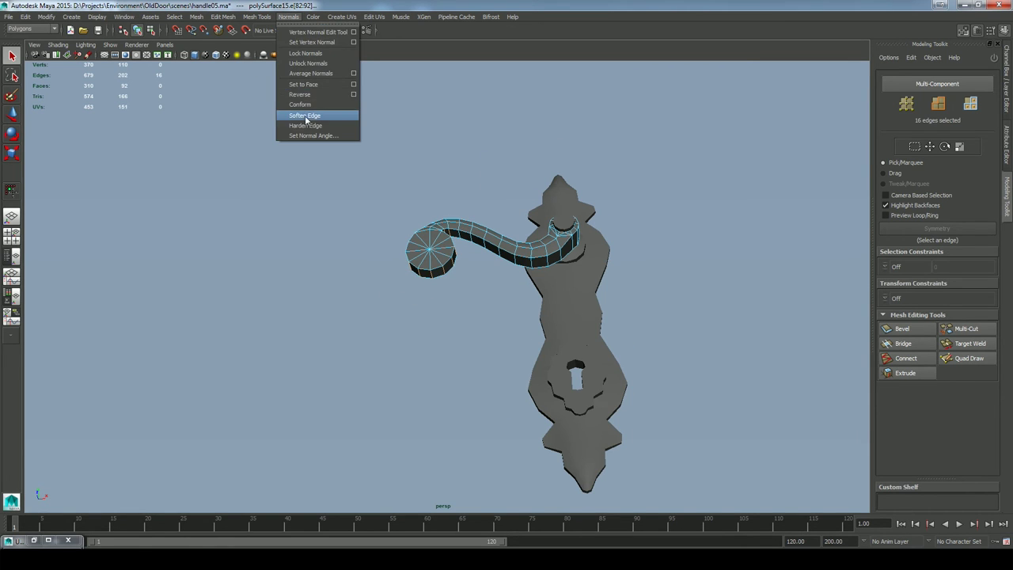
{"action": "left_click", "coordinate": [307, 117]}
{"action": "right_click_drag", "start_coordinate": [441, 247], "coordinate": [465, 244]}
{"action": "left_click_drag", "start_coordinate": [464, 242], "coordinate": [392, 336], "text": "alt"}
Soften the crosswise edges on the handle's ring and the adjoining part of the arm
{"action": "left_click", "coordinate": [430, 196]}
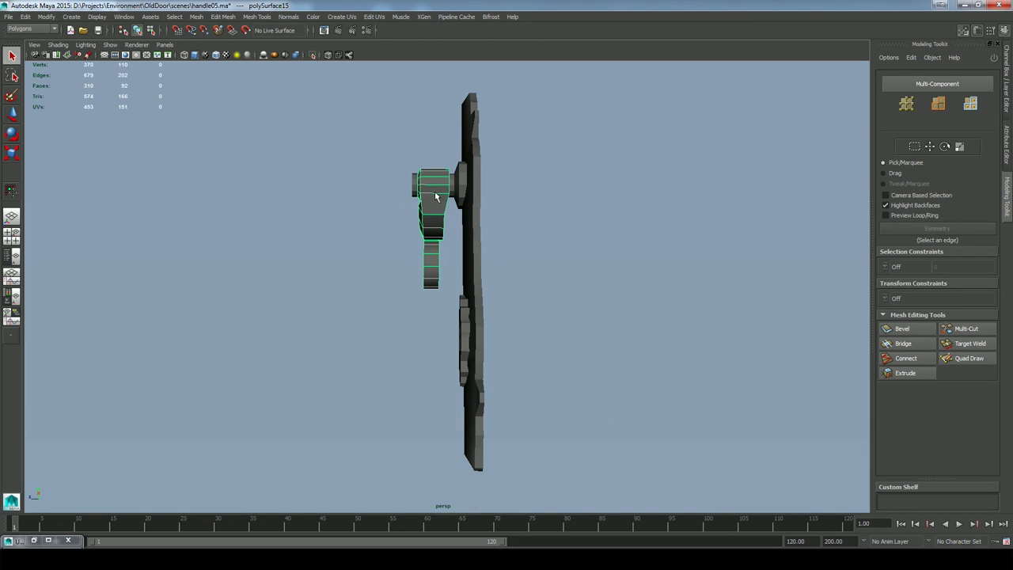
{"action": "left_click", "coordinate": [460, 176]}
{"action": "right_click_drag", "start_coordinate": [433, 178], "coordinate": [411, 161]}
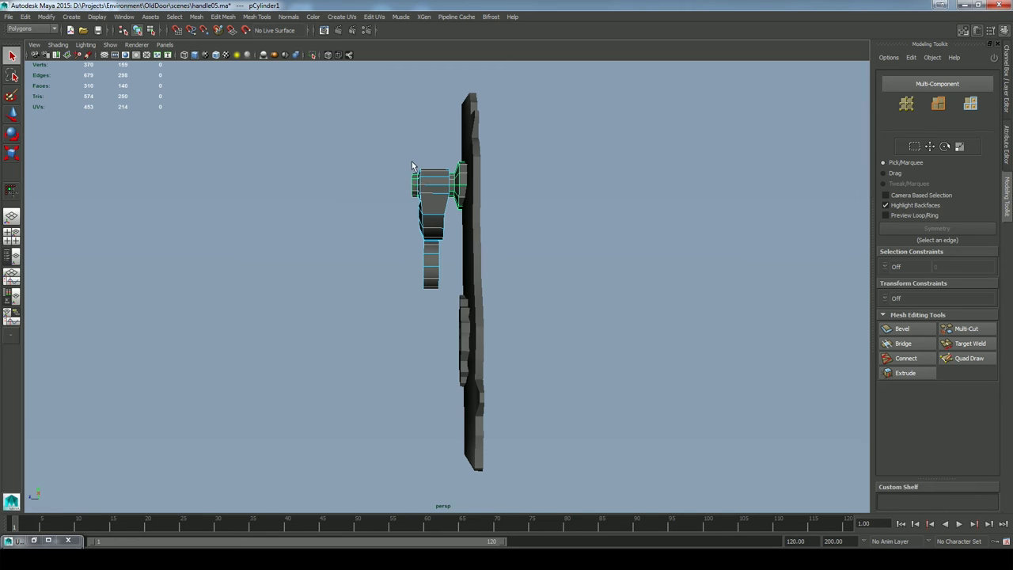
{"action": "left_click_drag", "start_coordinate": [464, 208], "coordinate": [464, 222]}
{"action": "key", "text": "ctrl+z"}
{"action": "left_click_drag", "start_coordinate": [432, 234], "coordinate": [433, 238]}
{"action": "left_click_drag", "start_coordinate": [462, 265], "coordinate": [604, 356], "text": "alt"}
{"action": "left_click", "coordinate": [290, 17]}
{"action": "left_click", "coordinate": [301, 116]}
{"action": "left_click_drag", "start_coordinate": [546, 275], "coordinate": [559, 315], "text": "alt"}
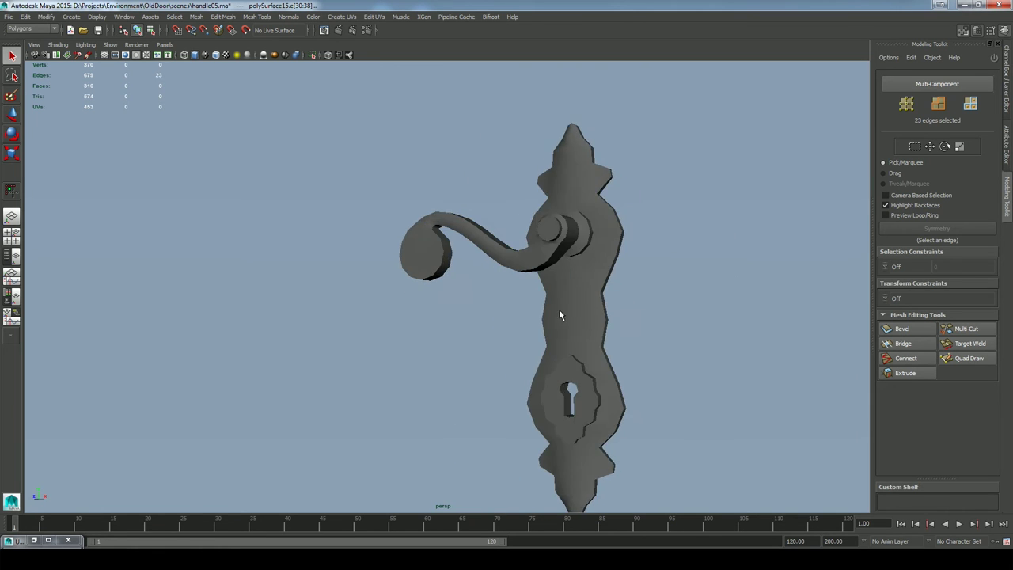
Soften the remaining hard edges on the arm just below the ring
{"action": "right_click_drag", "start_coordinate": [559, 315], "coordinate": [634, 356], "text": "alt"}
{"action": "middle_click_drag", "start_coordinate": [633, 356], "coordinate": [563, 353], "text": "alt"}
{"action": "left_click_drag", "start_coordinate": [562, 353], "coordinate": [606, 275], "text": "alt"}
{"action": "left_click", "coordinate": [606, 274]}
{"action": "left_click_drag", "start_coordinate": [657, 300], "coordinate": [635, 304], "text": "alt"}
{"action": "right_click_drag", "start_coordinate": [599, 253], "coordinate": [604, 252]}
{"action": "right_click", "coordinate": [402, 253]}
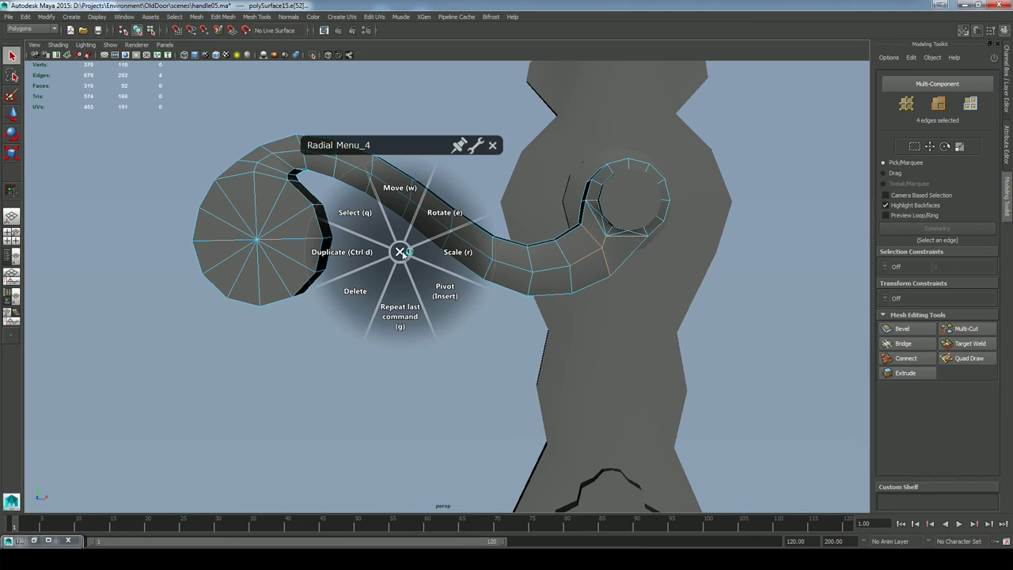
{"action": "left_click", "coordinate": [400, 311]}
Soften the lengthwise edges around the knob stem's shaft
{"action": "right_click_drag", "start_coordinate": [574, 255], "coordinate": [608, 244]}
{"action": "right_click_drag", "start_coordinate": [585, 179], "coordinate": [584, 159]}
{"action": "double_click", "coordinate": [585, 162]}
{"action": "left_click_drag", "start_coordinate": [705, 248], "coordinate": [599, 266], "text": "alt"}
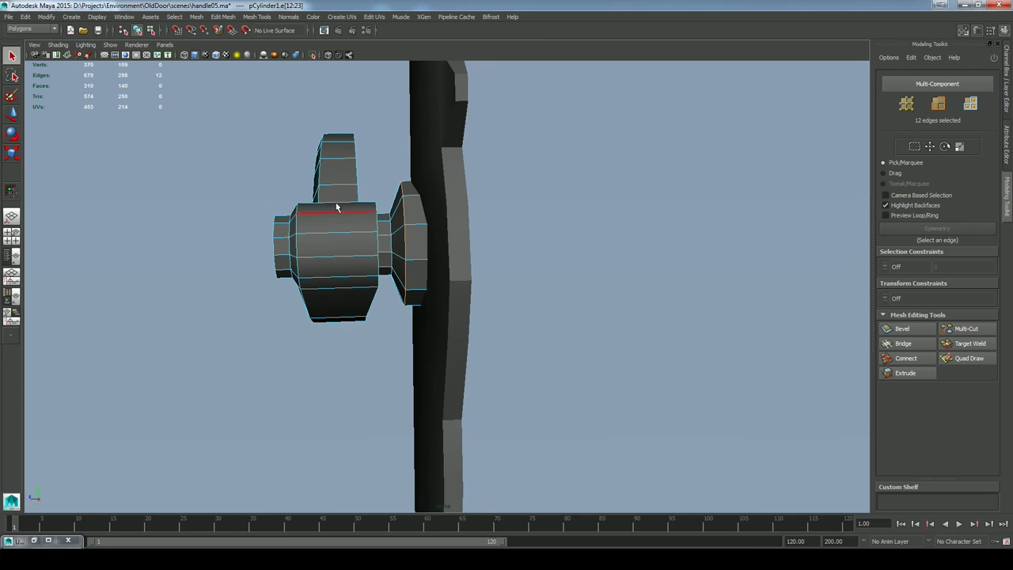
{"action": "left_click", "coordinate": [385, 245]}
{"action": "left_click_drag", "start_coordinate": [280, 247], "coordinate": [282, 207]}
{"action": "mouse_move", "coordinate": [287, 327]}
{"action": "left_mouse_down", "text": "alt"}
{"action": "mouse_move", "coordinate": [293, 344]}
{"action": "mouse_move", "coordinate": [314, 340]}
{"action": "mouse_move", "coordinate": [288, 329]}
{"action": "left_mouse_up", "text": "alt"}
{"action": "right_click", "coordinate": [290, 336]}
{"action": "left_click", "coordinate": [289, 400]}
Soften the edges across the rim of the stem's wide base and return to object selection
{"action": "left_click_drag", "start_coordinate": [503, 149], "coordinate": [465, 373]}
{"action": "left_click", "coordinate": [455, 428]}
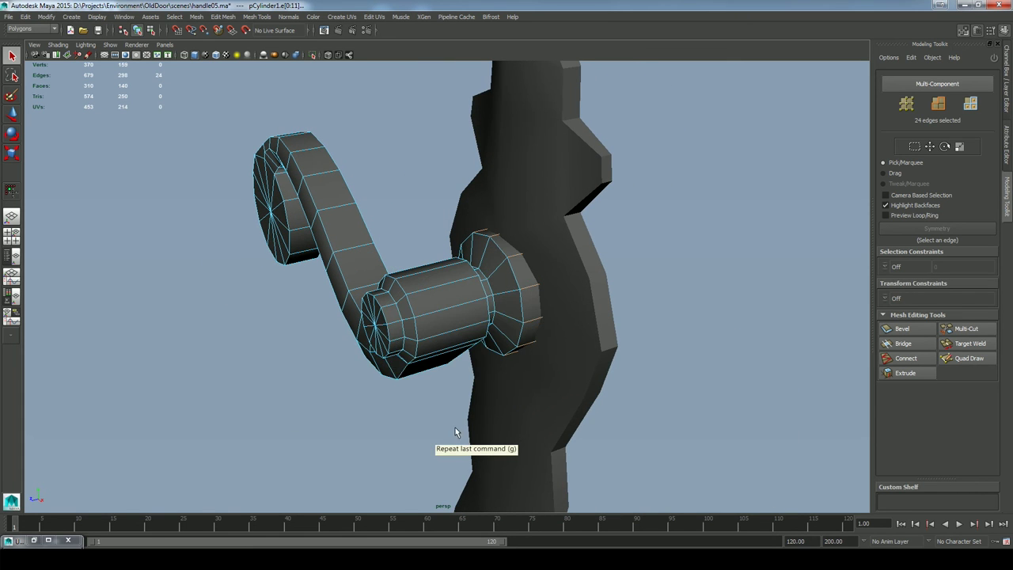
{"action": "right_click_drag", "start_coordinate": [379, 347], "coordinate": [423, 408]}
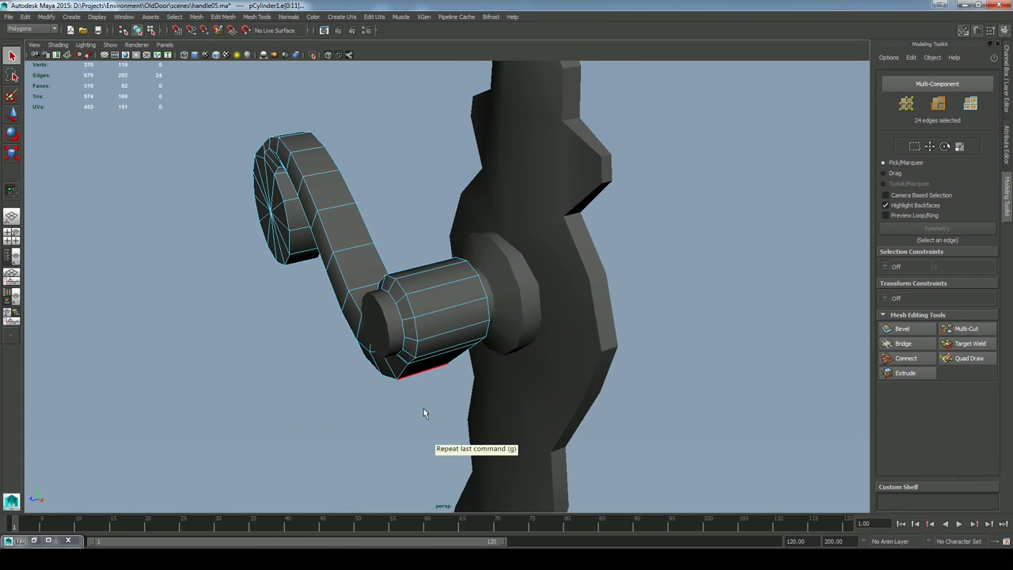
{"action": "left_click", "coordinate": [379, 225]}
Check the softened handle from several angles and save the scene
{"action": "left_click_drag", "start_coordinate": [464, 394], "coordinate": [532, 388], "text": "alt"}
{"action": "right_click_drag", "start_coordinate": [497, 310], "coordinate": [362, 282], "text": "alt"}
{"action": "left_click_drag", "start_coordinate": [362, 283], "coordinate": [486, 321], "text": "alt"}
{"action": "right_click_drag", "start_coordinate": [486, 322], "coordinate": [406, 326], "text": "alt"}
{"action": "left_click_drag", "start_coordinate": [393, 318], "coordinate": [402, 331], "text": "alt"}
{"action": "right_click_drag", "start_coordinate": [402, 331], "coordinate": [581, 431], "text": "alt"}
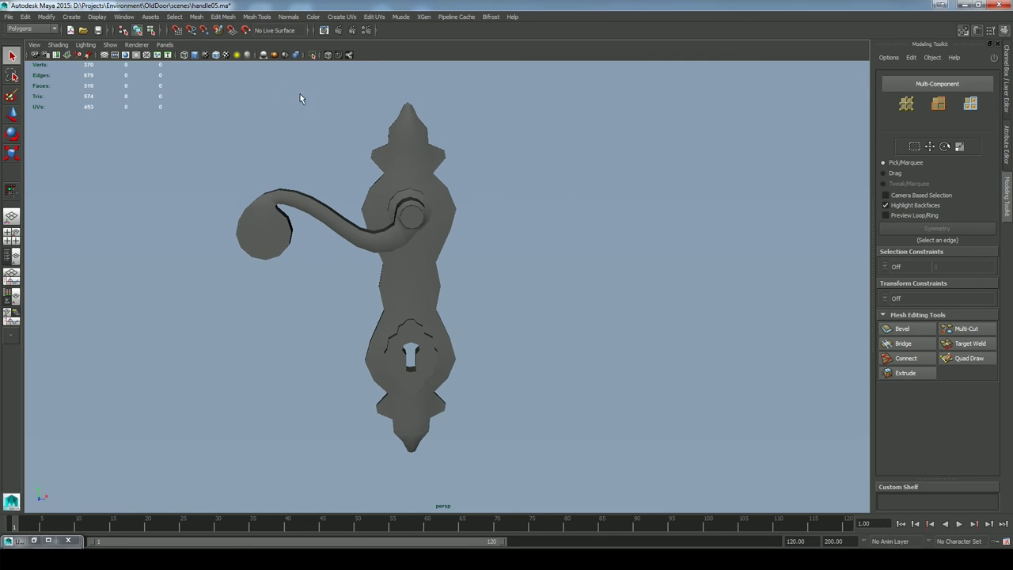
{"action": "left_click", "coordinate": [11, 17]}
{"action": "left_click", "coordinate": [30, 55]}
Select all faces of the handle and knob stem and project their UVs with planar mapping from the front
{"action": "left_click_drag", "start_coordinate": [585, 279], "coordinate": [552, 277], "text": "alt"}
{"action": "scroll", "coordinate": [538, 281], "scroll_direction": "down", "scroll_amount": 3}
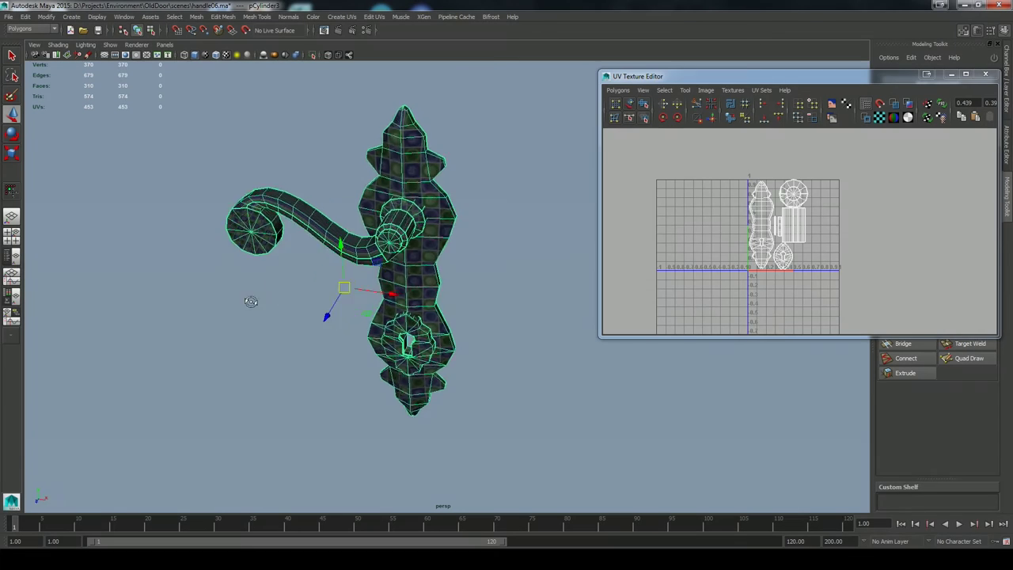
{"action": "right_click_drag", "start_coordinate": [271, 199], "coordinate": [253, 217]}
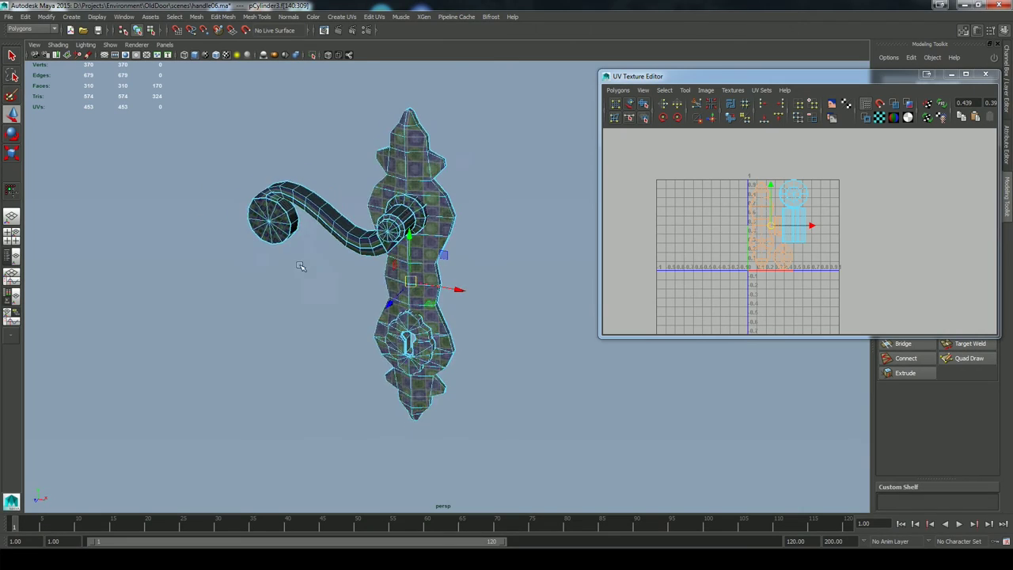
{"action": "left_click_drag", "start_coordinate": [327, 260], "coordinate": [352, 287], "text": "alt"}
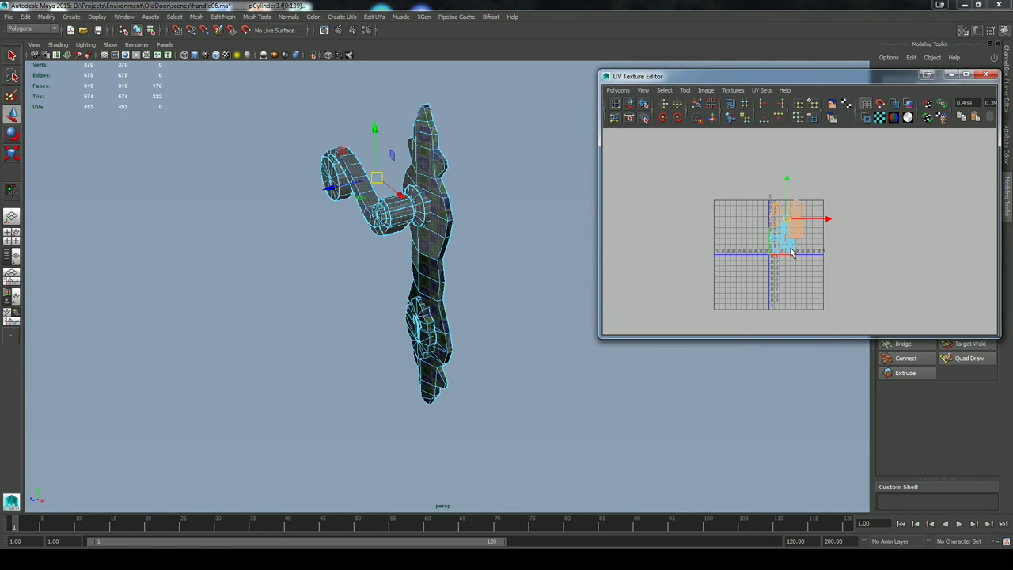
{"action": "scroll", "coordinate": [792, 252], "scroll_direction": "up", "scroll_amount": 3}
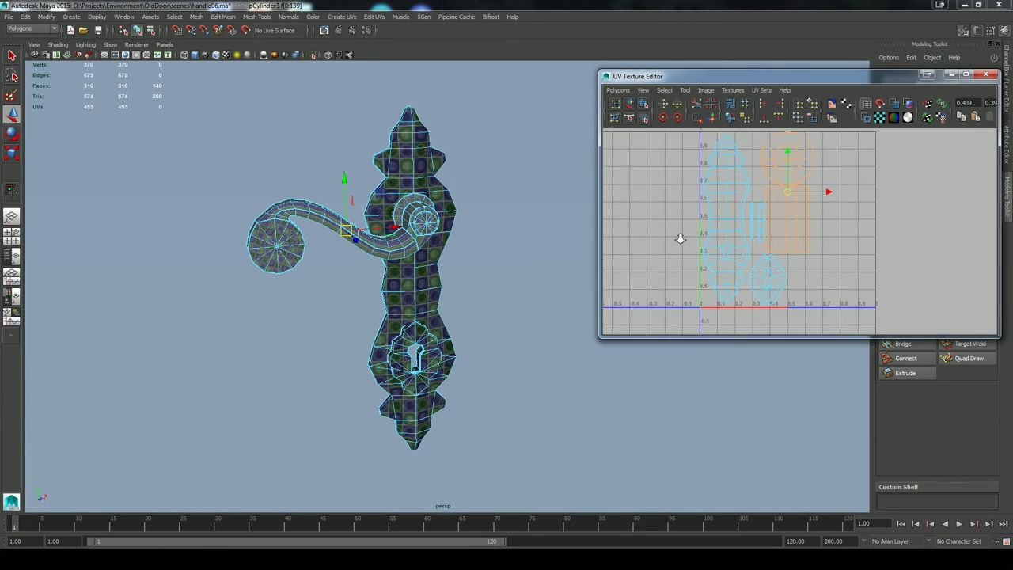
{"action": "scroll", "coordinate": [772, 218], "scroll_direction": "down", "scroll_amount": 2}
{"action": "left_click", "coordinate": [345, 16]}
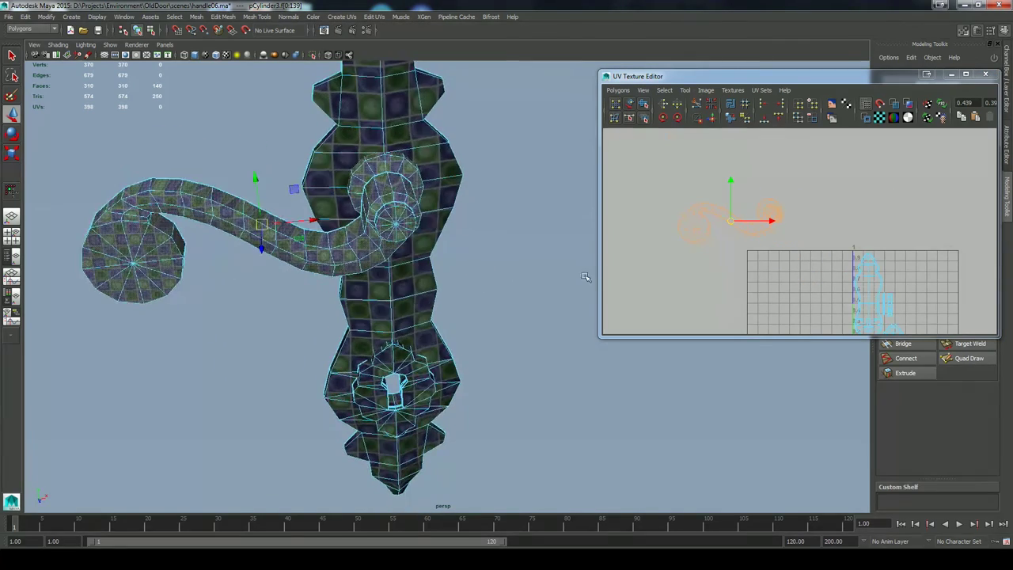
Project the UVs of the knob stem's side and wide base faces with cylindrical mapping
{"action": "left_click_drag", "start_coordinate": [586, 276], "coordinate": [407, 246], "text": "alt"}
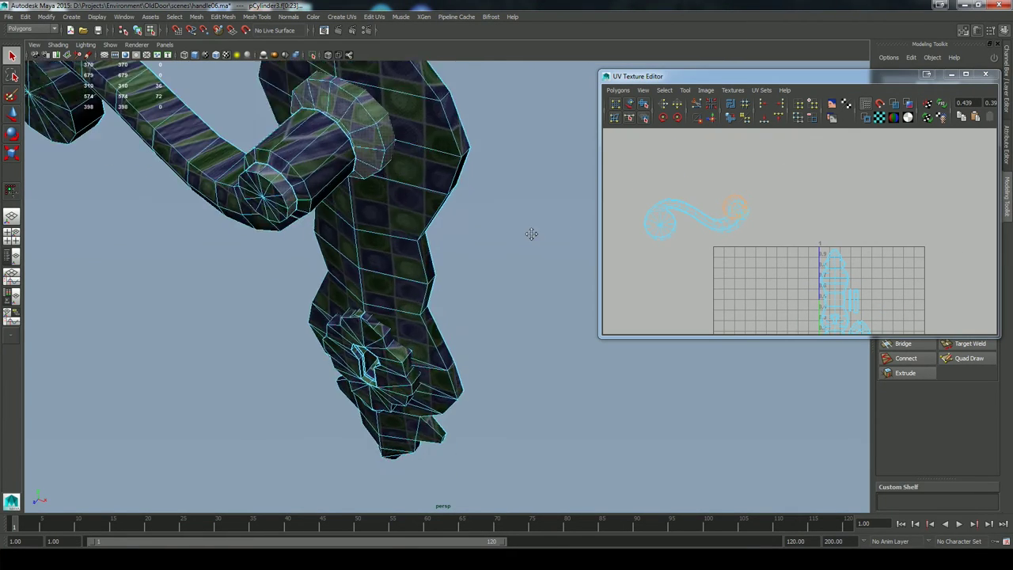
{"action": "mouse_move", "coordinate": [534, 229]}
{"action": "left_mouse_down", "text": "alt"}
{"action": "mouse_move", "coordinate": [558, 244]}
{"action": "mouse_move", "coordinate": [538, 245]}
{"action": "left_mouse_up", "text": "alt"}
{"action": "left_click", "coordinate": [342, 16]}
{"action": "left_click", "coordinate": [355, 46]}
{"action": "mouse_move", "coordinate": [336, 313]}
{"action": "left_mouse_down", "text": "alt"}
{"action": "mouse_move", "coordinate": [362, 305]}
{"action": "mouse_move", "coordinate": [299, 315]}
{"action": "mouse_move", "coordinate": [318, 315]}
{"action": "left_mouse_up", "text": "alt"}
{"action": "left_click", "coordinate": [326, 230]}
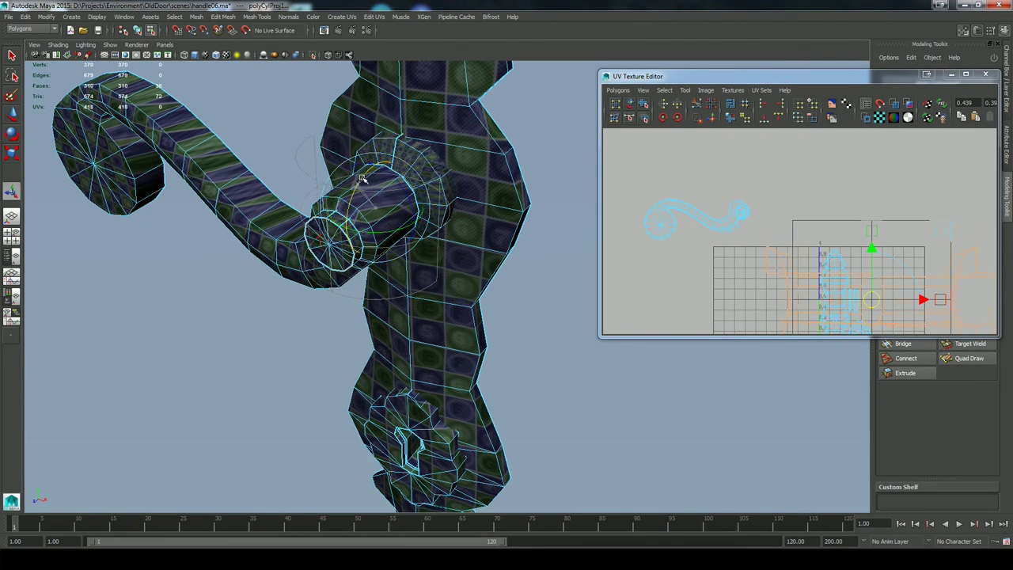
Set the cylindrical projection's Rotate X to 90 and adjust its horizontal sweep to about 129
{"action": "left_click", "coordinate": [952, 74]}
{"action": "left_click", "coordinate": [1006, 100]}
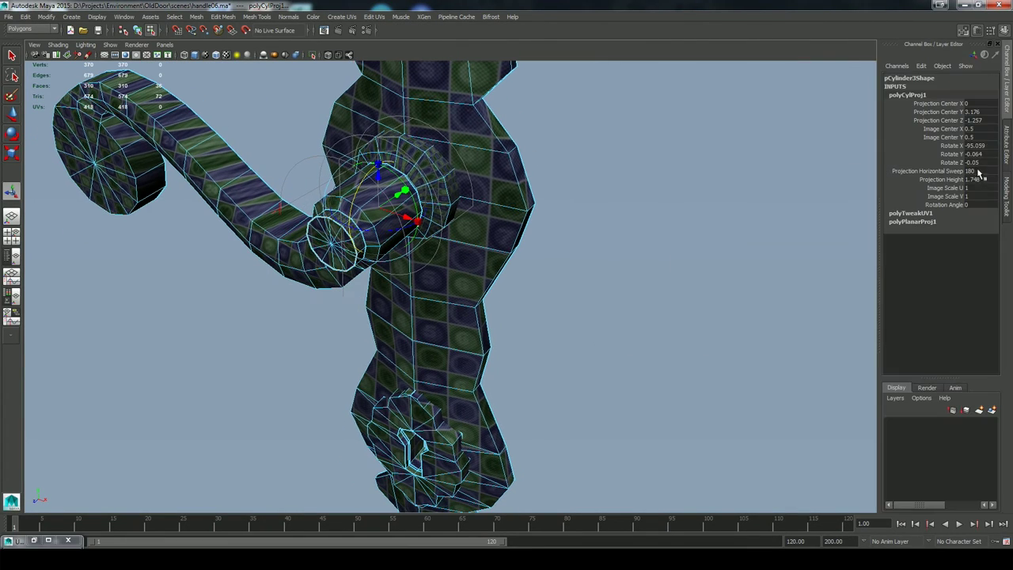
{"action": "key", "text": "Return"}
{"action": "left_click_drag", "start_coordinate": [570, 261], "coordinate": [432, 271], "text": "alt"}
{"action": "right_click_drag", "start_coordinate": [432, 271], "coordinate": [629, 314], "text": "alt"}
{"action": "left_click_drag", "start_coordinate": [299, 246], "coordinate": [475, 365], "text": "alt"}
{"action": "left_click_drag", "start_coordinate": [417, 285], "coordinate": [442, 168], "text": "alt"}
{"action": "left_click_drag", "start_coordinate": [528, 281], "coordinate": [502, 313]}
{"action": "left_click_drag", "start_coordinate": [571, 374], "coordinate": [545, 377], "text": "alt"}
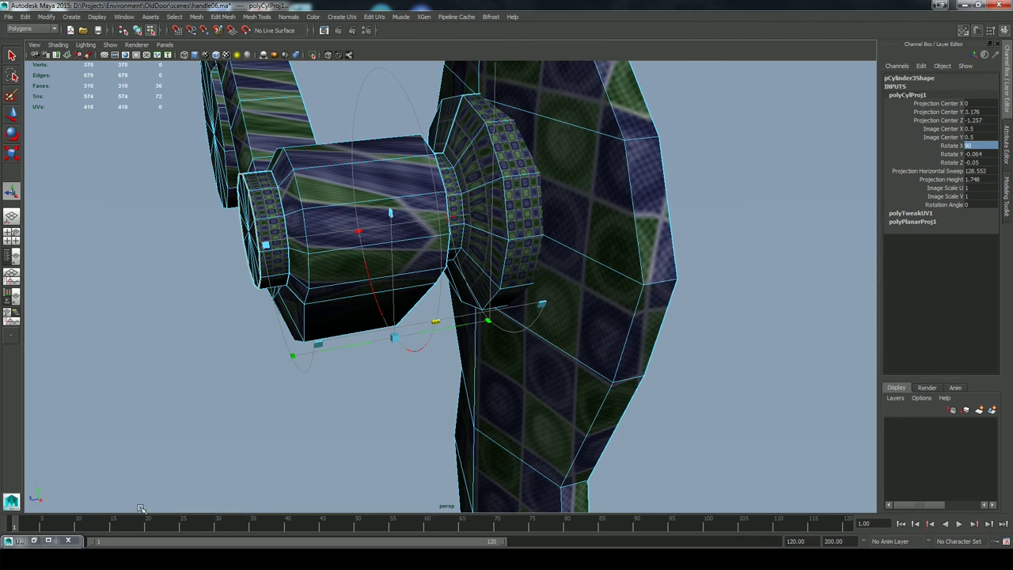
Enlarge the knob stem's whole UV shell and unfold it
{"action": "left_click", "coordinate": [34, 541]}
{"action": "right_click_drag", "start_coordinate": [745, 225], "coordinate": [444, 47], "text": "alt"}
{"action": "right_click_drag", "start_coordinate": [730, 255], "coordinate": [757, 277], "text": "ctrl"}
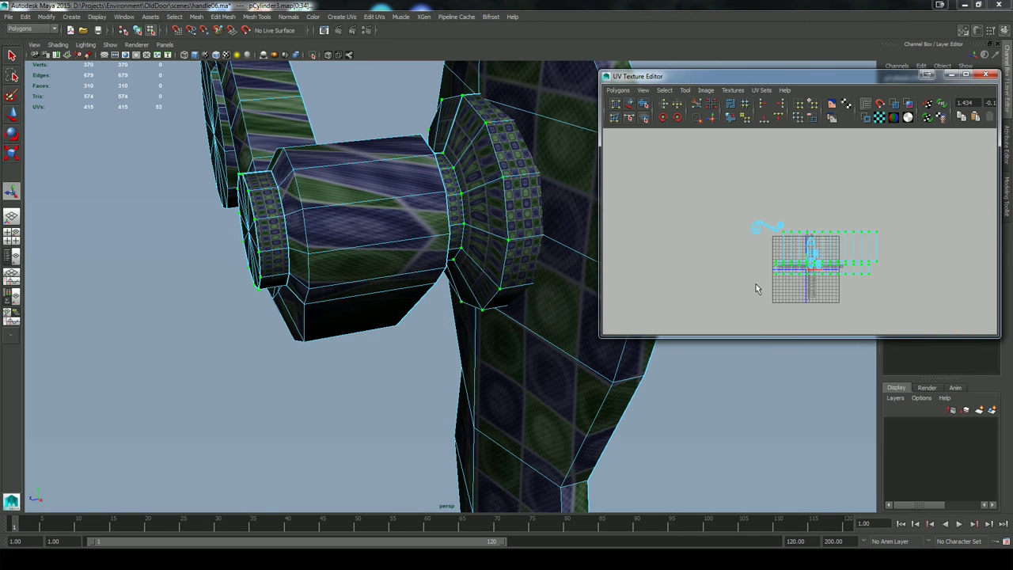
{"action": "left_click", "coordinate": [814, 286]}
{"action": "left_click_drag", "start_coordinate": [826, 252], "coordinate": [898, 242]}
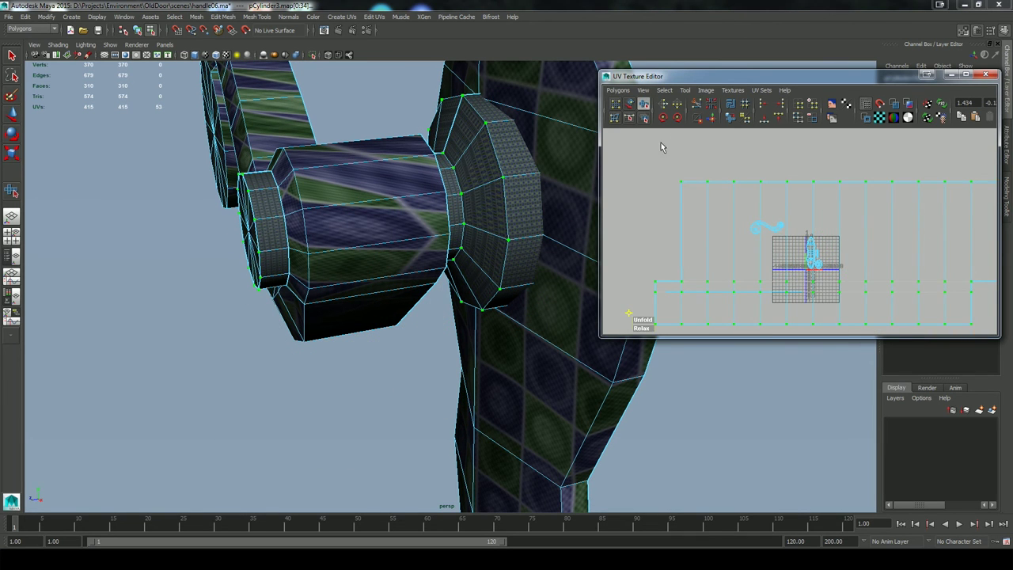
{"action": "left_click_drag", "start_coordinate": [647, 320], "coordinate": [769, 326]}
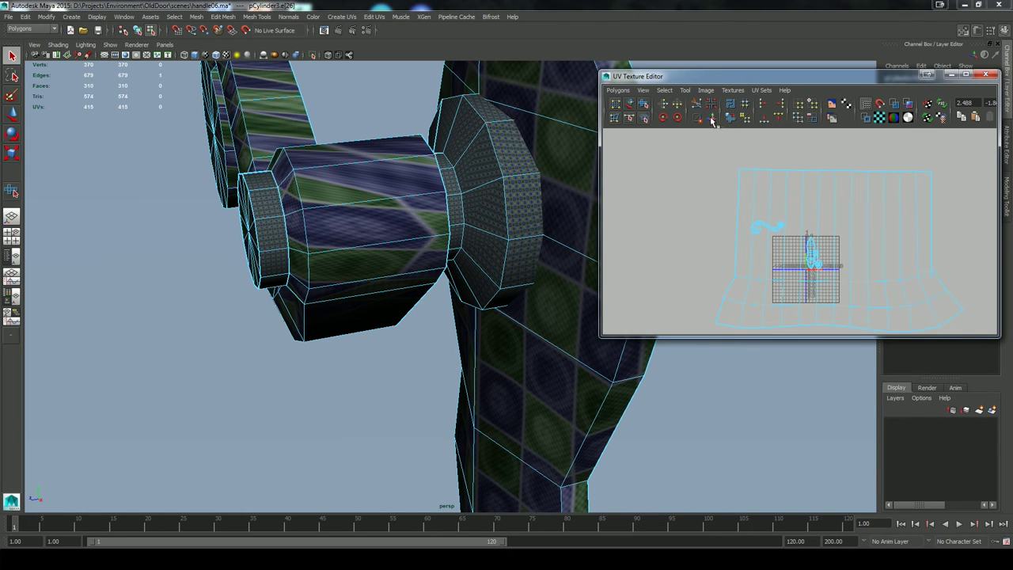
Sew the loose edge of the knob stem's UV shell and unfold the shell again
{"action": "right_click", "coordinate": [739, 185], "text": "shift"}
{"action": "right_click_drag", "start_coordinate": [739, 179], "coordinate": [779, 165], "text": "ctrl"}
{"action": "left_click", "coordinate": [644, 104]}
{"action": "left_click_drag", "start_coordinate": [703, 320], "coordinate": [850, 313]}
Scale the knob stem's UV shell down so its checker size matches the plate, and frame it in the UV view
{"action": "left_click", "coordinate": [820, 239]}
{"action": "left_click_drag", "start_coordinate": [868, 238], "coordinate": [801, 259]}
{"action": "left_click", "coordinate": [840, 257]}
{"action": "key", "text": "f"}
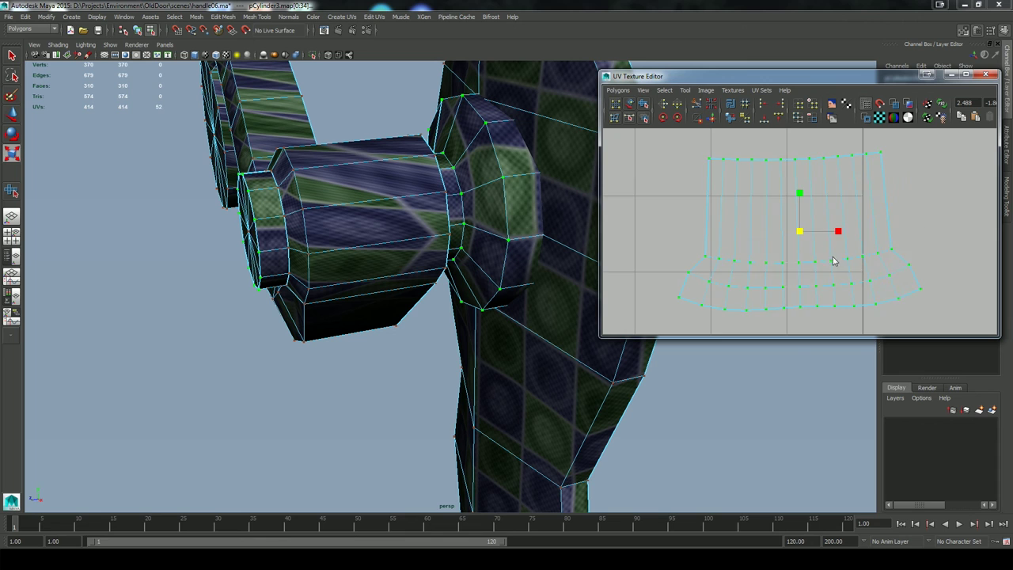
Straighten the top row of the stem's UV shell and move the shell into the UV square's lower right corner
{"action": "left_click", "coordinate": [830, 211]}
{"action": "left_click_drag", "start_coordinate": [828, 204], "coordinate": [831, 205]}
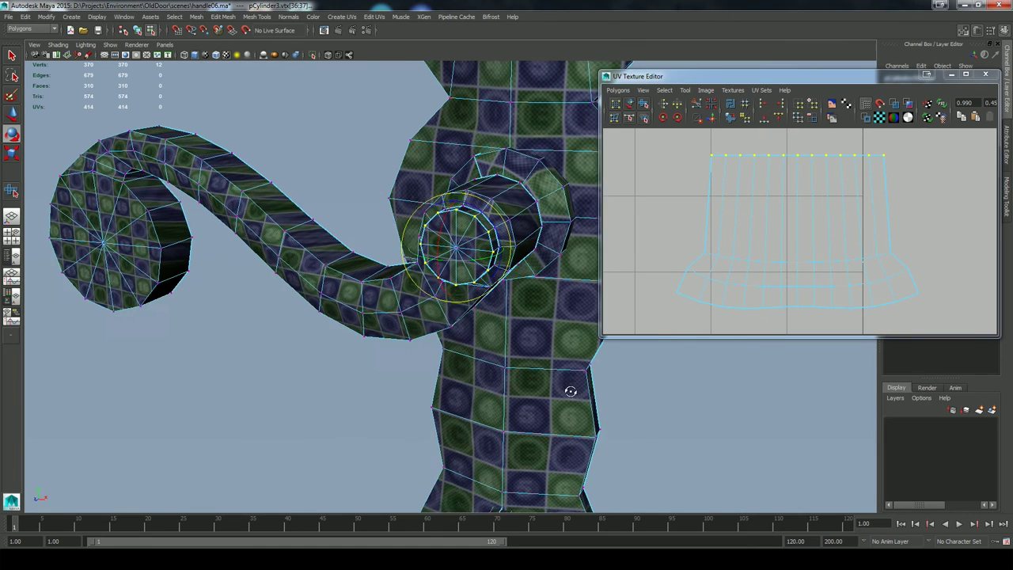
{"action": "right_click_drag", "start_coordinate": [683, 276], "coordinate": [725, 276]}
{"action": "left_click", "coordinate": [773, 205]}
{"action": "left_click_drag", "start_coordinate": [800, 232], "coordinate": [782, 289]}
Select only the 12 faces of the knob stem's round front cap
{"action": "scroll", "coordinate": [857, 239], "scroll_direction": "down", "scroll_amount": 4}
{"action": "mouse_move", "coordinate": [373, 399]}
{"action": "left_mouse_down", "text": "alt"}
{"action": "mouse_move", "coordinate": [348, 395]}
{"action": "mouse_move", "coordinate": [371, 396]}
{"action": "left_mouse_up", "text": "alt"}
{"action": "right_click_drag", "start_coordinate": [424, 267], "coordinate": [425, 307]}
{"action": "left_click", "coordinate": [534, 352], "text": "shift"}
{"action": "left_click", "coordinate": [478, 331], "text": "shift"}
{"action": "left_click_drag", "start_coordinate": [391, 168], "coordinate": [426, 206], "text": "shift"}
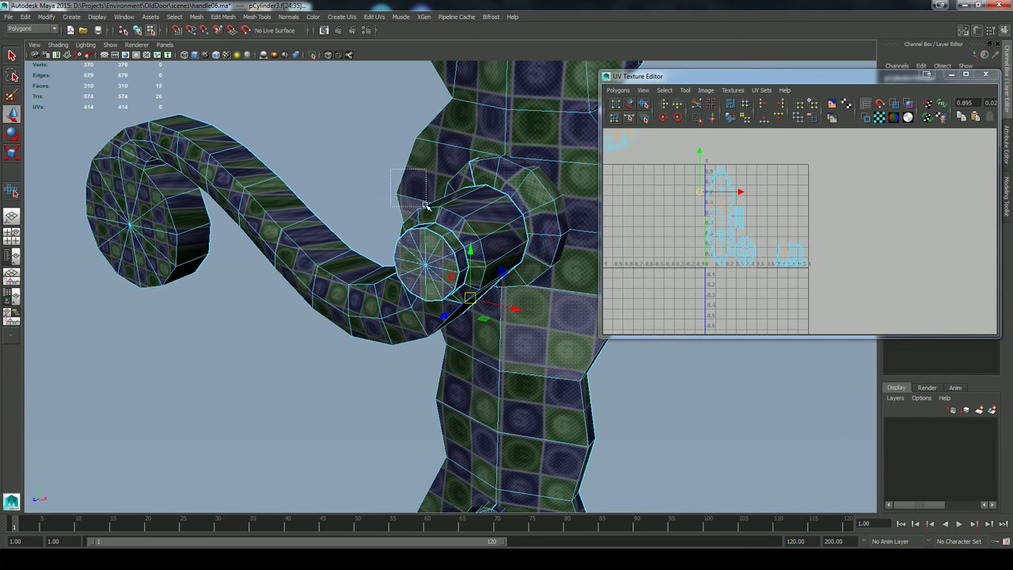
{"action": "left_click_drag", "start_coordinate": [622, 396], "coordinate": [732, 355], "text": "ctrl"}
{"action": "left_click_drag", "start_coordinate": [336, 198], "coordinate": [392, 229], "text": "ctrl"}
{"action": "left_click_drag", "start_coordinate": [665, 391], "coordinate": [582, 402], "text": "alt"}
{"action": "left_click_drag", "start_coordinate": [430, 132], "coordinate": [513, 234], "text": "ctrl"}
{"action": "left_click_drag", "start_coordinate": [653, 383], "coordinate": [547, 364], "text": "alt"}
{"action": "middle_click_drag", "start_coordinate": [694, 172], "coordinate": [730, 232], "text": "alt"}
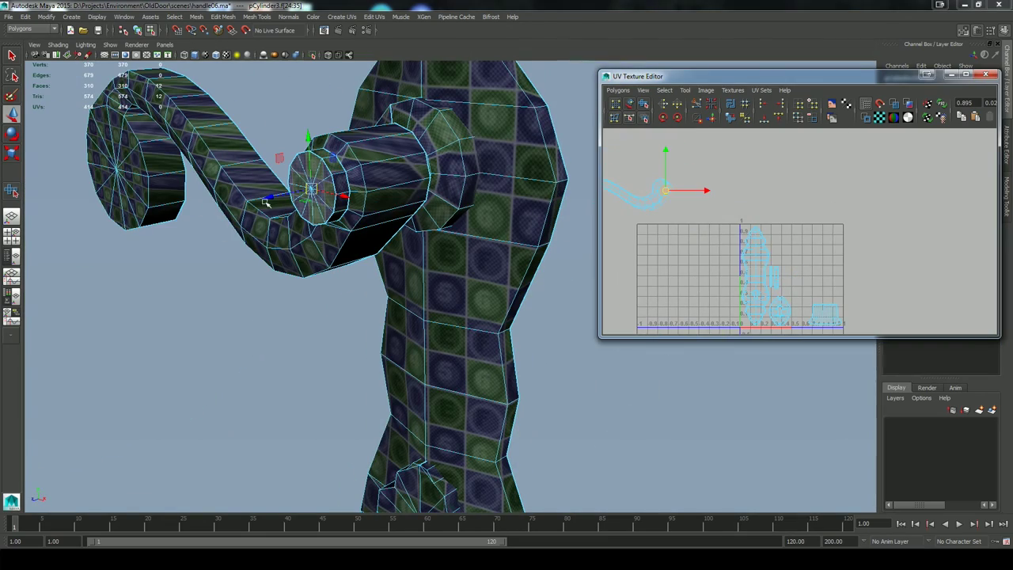
Project the front cap's UVs with planar mapping from the Z axis, fitted to the bounding box
{"action": "left_click", "coordinate": [341, 16]}
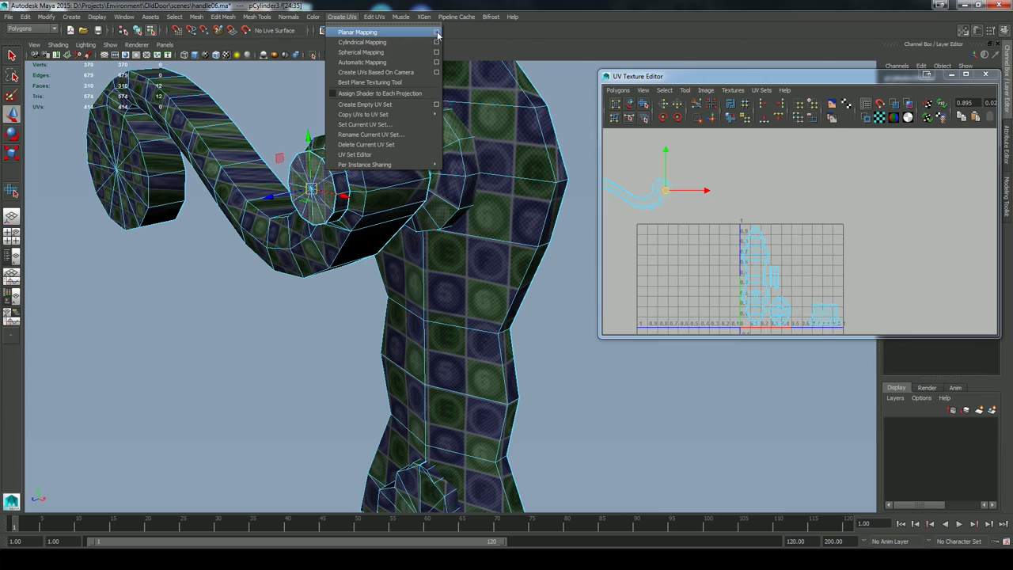
{"action": "left_click", "coordinate": [436, 32]}
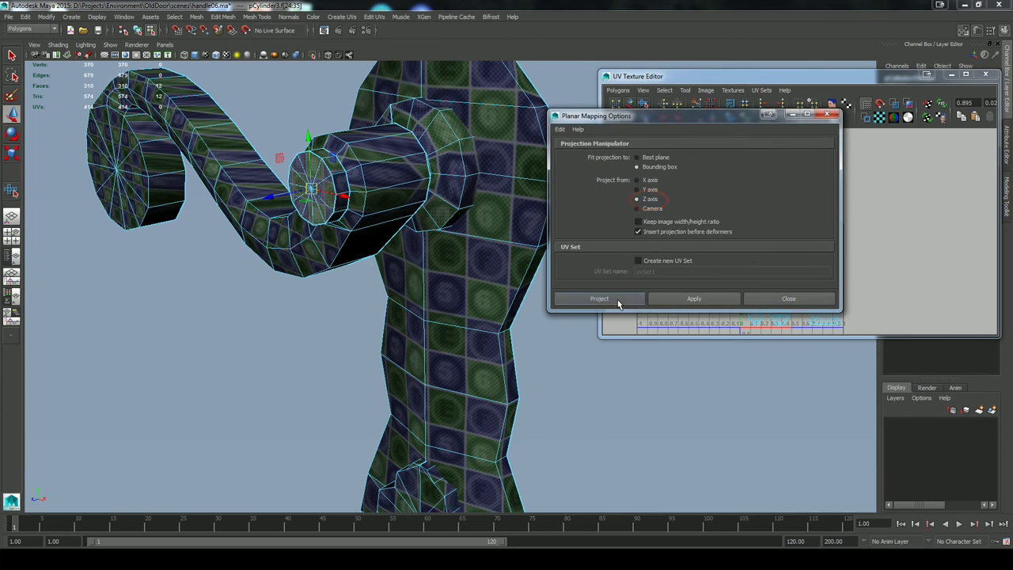
{"action": "left_click", "coordinate": [617, 301]}
{"action": "right_click_drag", "start_coordinate": [277, 240], "coordinate": [388, 319], "text": "alt"}
{"action": "middle_click_drag", "start_coordinate": [388, 319], "coordinate": [475, 344], "text": "alt"}
{"action": "left_click_drag", "start_coordinate": [475, 343], "coordinate": [519, 353], "text": "alt"}
{"action": "middle_click_drag", "start_coordinate": [794, 274], "coordinate": [787, 270], "text": "alt"}
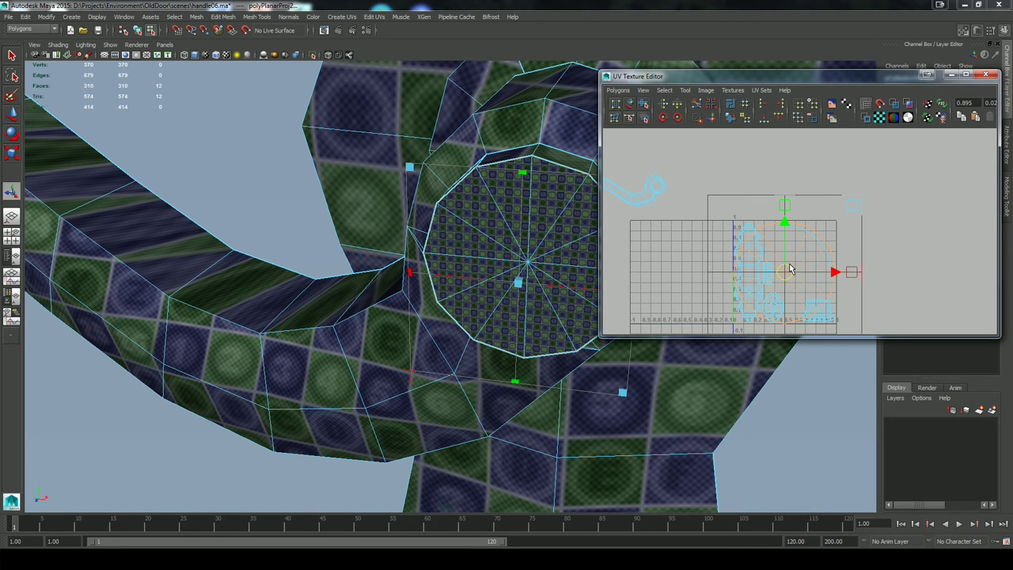
Scale the front cap's UV shell down to the surrounding checker size and move it beside the stem's shell
{"action": "right_click_drag", "start_coordinate": [789, 267], "coordinate": [877, 255], "text": "ctrl"}
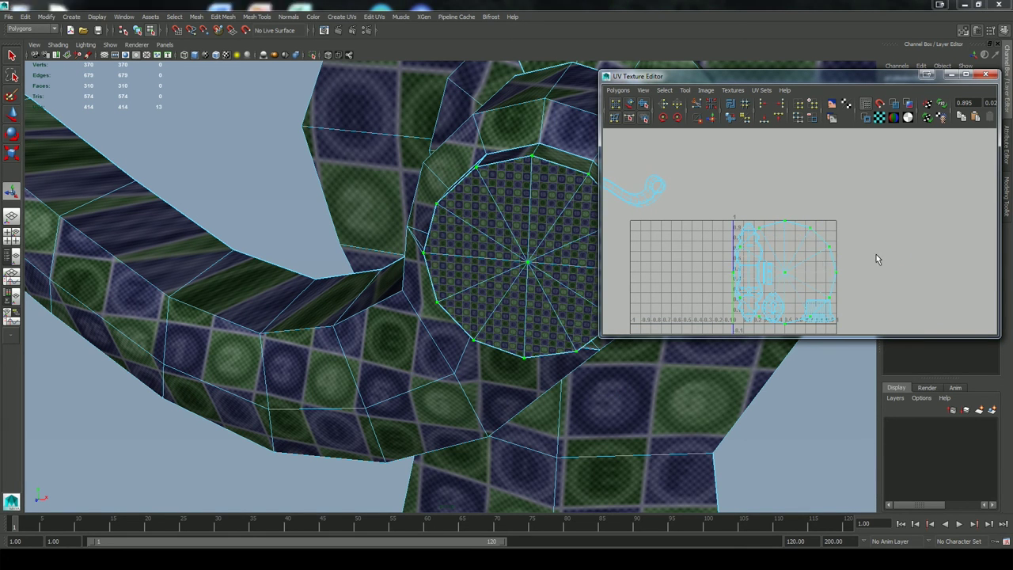
{"action": "left_click", "coordinate": [792, 216]}
{"action": "left_click_drag", "start_coordinate": [787, 276], "coordinate": [864, 254]}
{"action": "key", "text": "r"}
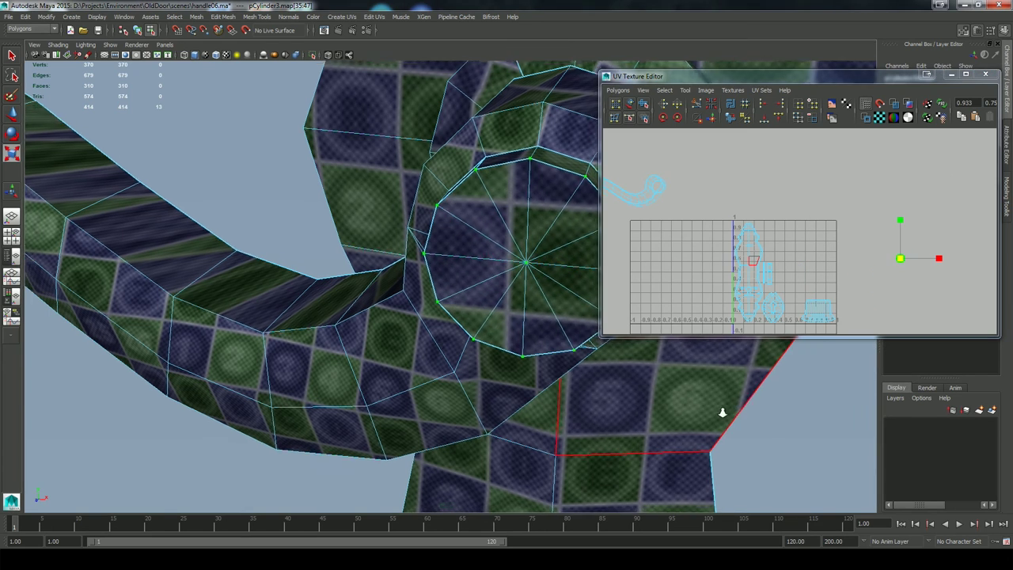
{"action": "right_click_drag", "start_coordinate": [721, 412], "coordinate": [587, 348], "text": "alt"}
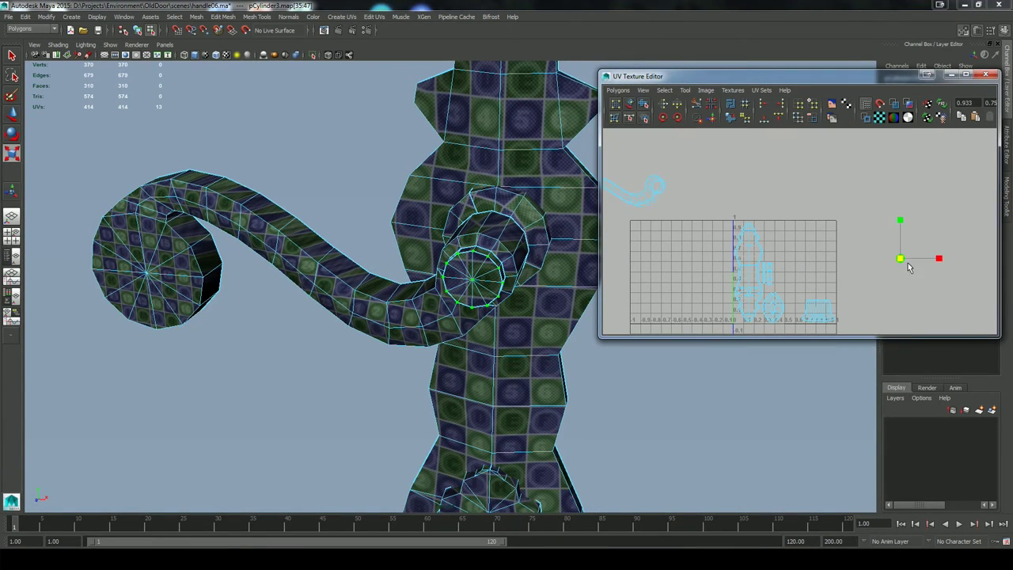
{"action": "key", "text": "w"}
{"action": "middle_click_drag", "start_coordinate": [692, 237], "coordinate": [808, 266], "text": "alt"}
{"action": "left_click_drag", "start_coordinate": [649, 167], "coordinate": [730, 232]}
Cut the handle's UVs along the edges where the arm meets the sleeve around the knob stem
{"action": "left_click_drag", "start_coordinate": [661, 413], "coordinate": [474, 353], "text": "alt"}
{"action": "middle_click_drag", "start_coordinate": [514, 323], "coordinate": [402, 335], "text": "alt"}
{"action": "left_click_drag", "start_coordinate": [402, 335], "coordinate": [413, 326], "text": "alt"}
{"action": "right_click", "coordinate": [435, 305]}
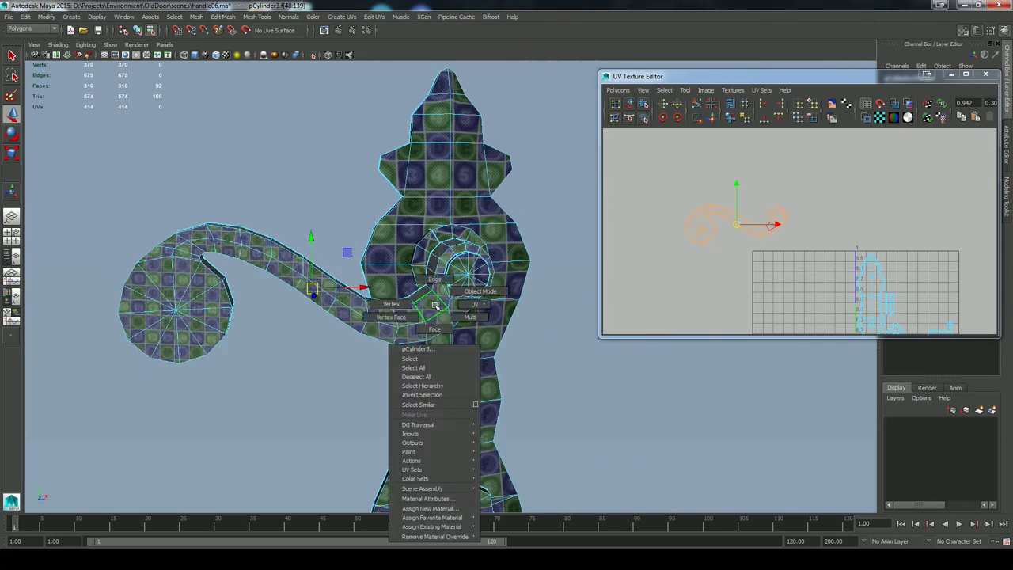
{"action": "right_click_drag", "start_coordinate": [435, 305], "coordinate": [435, 280]}
{"action": "left_click_drag", "start_coordinate": [514, 351], "coordinate": [500, 316], "text": "alt"}
{"action": "left_click", "coordinate": [697, 104]}
Cut the handle's UVs along the edges where the arm meets the round disc at its curled end
{"action": "left_click_drag", "start_coordinate": [277, 320], "coordinate": [343, 384], "text": "alt"}
{"action": "left_click", "coordinate": [209, 286]}
{"action": "left_click", "coordinate": [241, 305], "text": "shift"}
{"action": "left_click_drag", "start_coordinate": [364, 424], "coordinate": [278, 407], "text": "alt"}
{"action": "left_click", "coordinate": [202, 261], "text": "shift"}
{"action": "left_click_drag", "start_coordinate": [250, 363], "coordinate": [282, 373], "text": "alt"}
{"action": "left_click", "coordinate": [694, 106]}
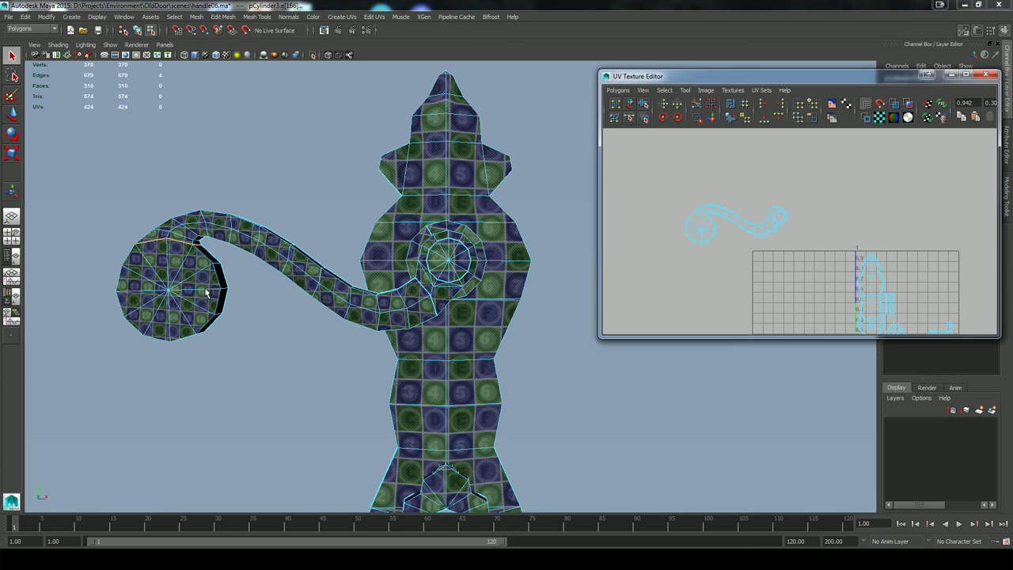
Select the faces of the disc at the handle's curled end and project their UVs with planar mapping
{"action": "right_click_drag", "start_coordinate": [206, 291], "coordinate": [204, 339]}
{"action": "left_click_drag", "start_coordinate": [113, 420], "coordinate": [226, 251]}
{"action": "left_click_drag", "start_coordinate": [226, 356], "coordinate": [271, 387], "text": "alt"}
{"action": "left_click", "coordinate": [333, 17]}
{"action": "left_click", "coordinate": [378, 37]}
{"action": "middle_click_drag", "start_coordinate": [261, 383], "coordinate": [346, 353], "text": "alt"}
{"action": "right_click_drag", "start_coordinate": [346, 353], "coordinate": [388, 364], "text": "alt"}
{"action": "left_click_drag", "start_coordinate": [388, 364], "coordinate": [435, 348], "text": "alt"}
Select the end disc's whole UV shell and enlarge it well beyond the UV square
{"action": "middle_click_drag", "start_coordinate": [897, 309], "coordinate": [787, 237], "text": "alt"}
{"action": "mouse_move", "coordinate": [787, 235]}
{"action": "right_mouse_down", "text": "shift"}
{"action": "mouse_move", "coordinate": [797, 237]}
{"action": "mouse_move", "coordinate": [789, 233]}
{"action": "right_mouse_up", "text": "shift"}
{"action": "right_click_drag", "start_coordinate": [788, 233], "coordinate": [847, 240], "text": "ctrl"}
{"action": "key", "text": "r"}
{"action": "left_click_drag", "start_coordinate": [797, 231], "coordinate": [919, 214]}
{"action": "key", "text": "a"}
{"action": "right_click", "coordinate": [878, 246], "text": "ctrl"}
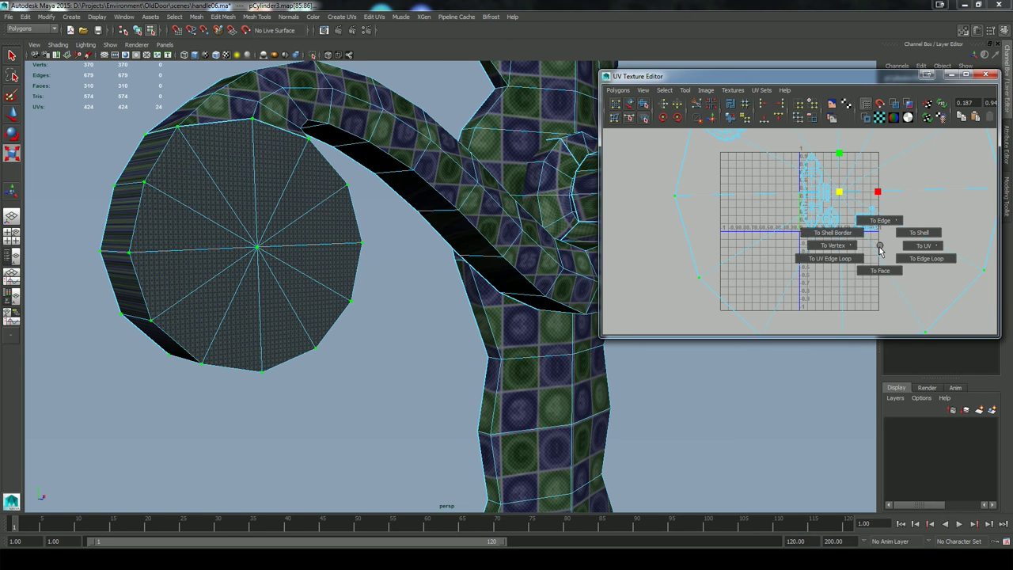
Try to unfold the end disc's UV shell, and undo the unfolding
{"action": "right_click_drag", "start_coordinate": [879, 248], "coordinate": [665, 152], "text": "alt"}
{"action": "left_click_drag", "start_coordinate": [740, 280], "coordinate": [774, 281]}
{"action": "left_click_drag", "start_coordinate": [507, 349], "coordinate": [466, 369], "text": "alt"}
{"action": "key", "text": "ctrl+z"}
Cut a seam across the end disc's rim and unfold its UV shell
{"action": "left_click_drag", "start_coordinate": [394, 367], "coordinate": [443, 312], "text": "alt"}
{"action": "left_click", "coordinate": [324, 223]}
{"action": "left_click", "coordinate": [697, 104]}
{"action": "right_click_drag", "start_coordinate": [812, 161], "coordinate": [852, 162]}
{"action": "left_click_drag", "start_coordinate": [857, 149], "coordinate": [839, 181]}
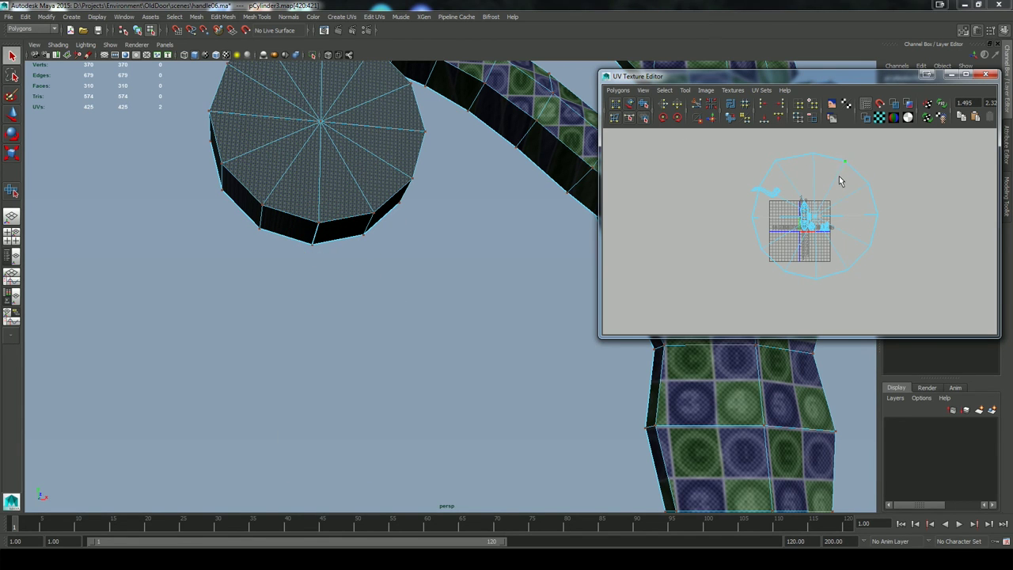
{"action": "right_click_drag", "start_coordinate": [844, 167], "coordinate": [851, 168], "text": "ctrl"}
{"action": "left_click_drag", "start_coordinate": [735, 281], "coordinate": [838, 283]}
Examine the checker pattern on the end disc's front and rim from several angles
{"action": "middle_click_drag", "start_coordinate": [436, 243], "coordinate": [407, 418], "text": "alt"}
{"action": "right_click_drag", "start_coordinate": [407, 418], "coordinate": [581, 416], "text": "alt"}
{"action": "middle_click_drag", "start_coordinate": [397, 356], "coordinate": [575, 392], "text": "alt"}
{"action": "right_click_drag", "start_coordinate": [532, 377], "coordinate": [451, 371], "text": "alt"}
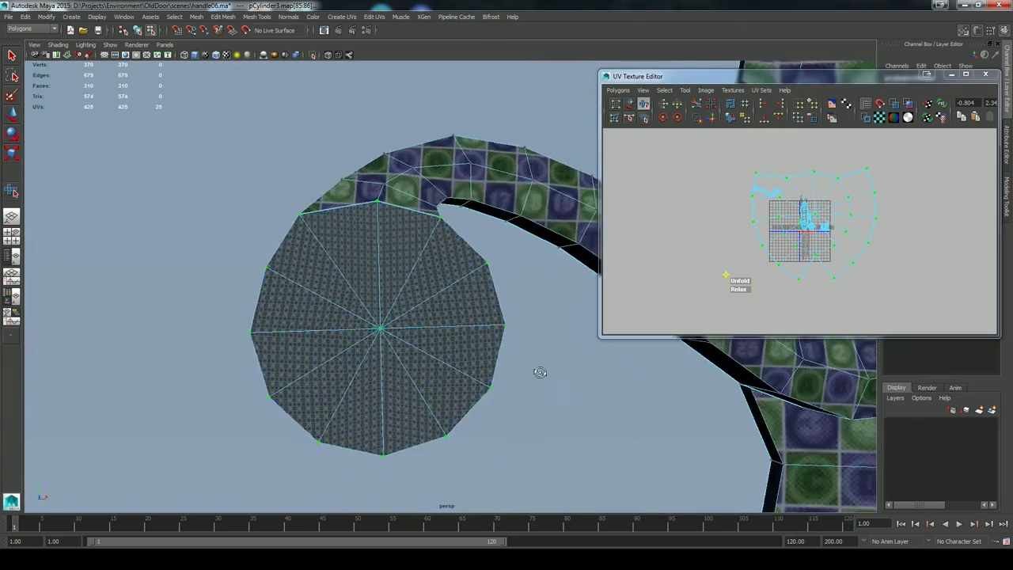
{"action": "left_click_drag", "start_coordinate": [541, 373], "coordinate": [549, 364], "text": "alt"}
{"action": "right_click_drag", "start_coordinate": [550, 364], "coordinate": [457, 347], "text": "alt"}
{"action": "left_click_drag", "start_coordinate": [457, 347], "coordinate": [442, 370], "text": "alt"}
{"action": "right_click_drag", "start_coordinate": [385, 319], "coordinate": [384, 348]}
{"action": "mouse_move", "coordinate": [443, 386]}
{"action": "left_mouse_down", "text": "alt"}
{"action": "mouse_move", "coordinate": [409, 380]}
{"action": "mouse_move", "coordinate": [444, 401]}
{"action": "left_mouse_up", "text": "alt"}
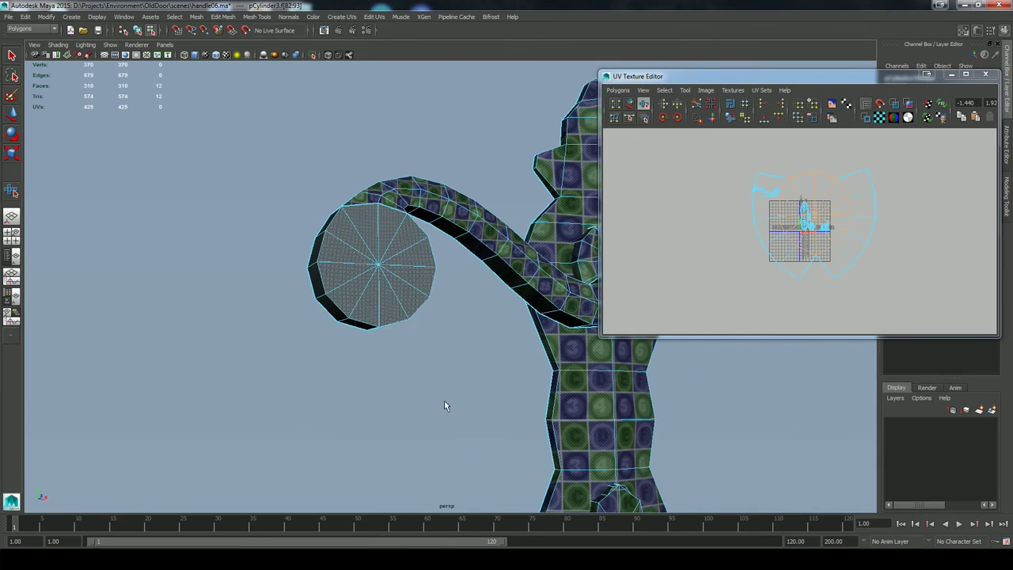
{"action": "key", "text": "r"}
{"action": "left_click_drag", "start_coordinate": [470, 347], "coordinate": [442, 360], "text": "alt"}
Reselect the end disc's UV shell and unfold it further
{"action": "right_click_drag", "start_coordinate": [840, 197], "coordinate": [898, 149]}
{"action": "left_click", "coordinate": [867, 170]}
{"action": "right_click", "coordinate": [866, 187], "text": "shift"}
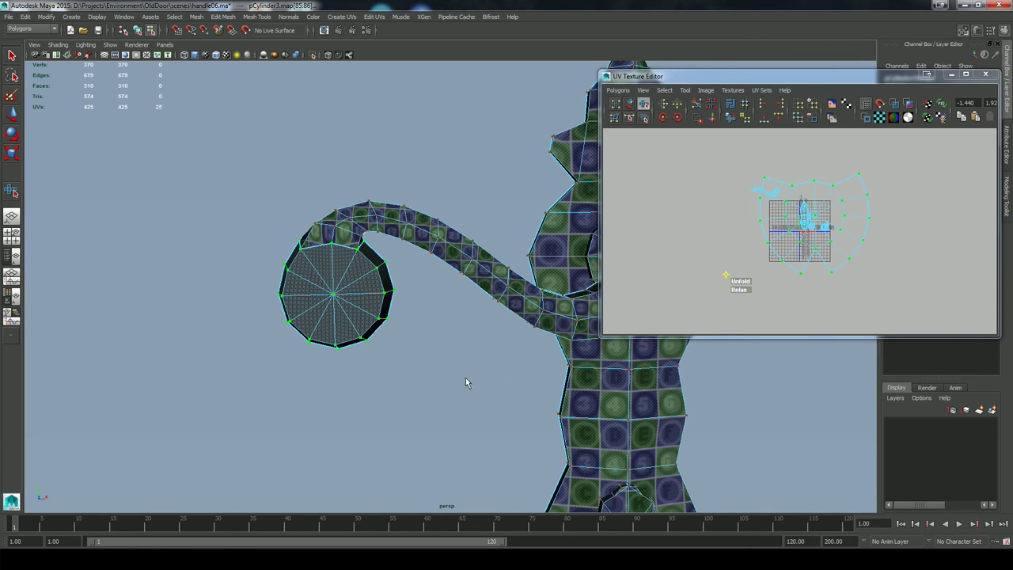
{"action": "left_click_drag", "start_coordinate": [465, 378], "coordinate": [507, 391], "text": "alt"}
{"action": "right_click_drag", "start_coordinate": [507, 392], "coordinate": [553, 429], "text": "alt"}
Sew the end disc's existing rim seam, cut two other rim edges instead and unfold the shell again
{"action": "right_click_drag", "start_coordinate": [811, 255], "coordinate": [809, 287], "text": "alt"}
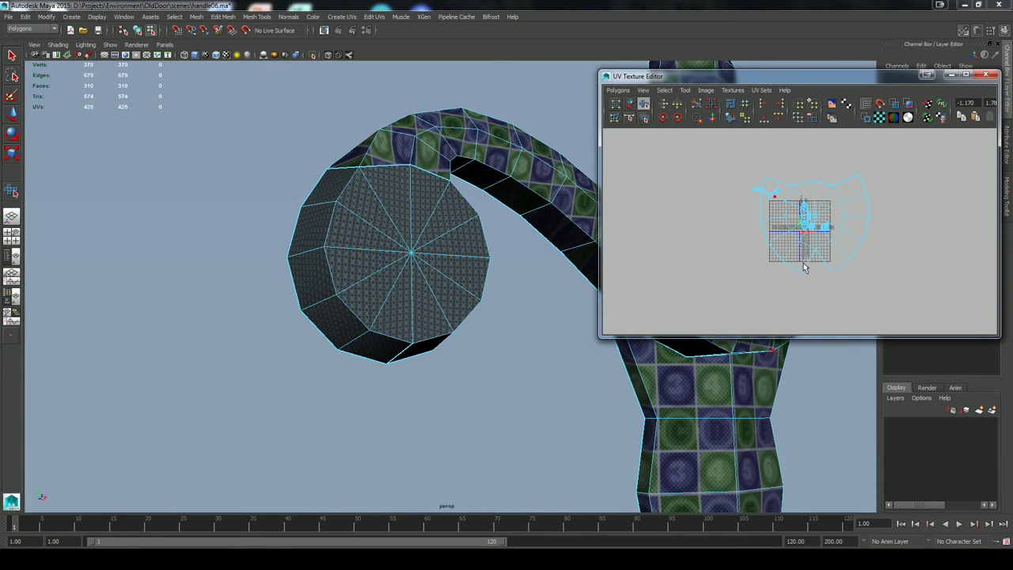
{"action": "right_click_drag", "start_coordinate": [795, 237], "coordinate": [794, 216]}
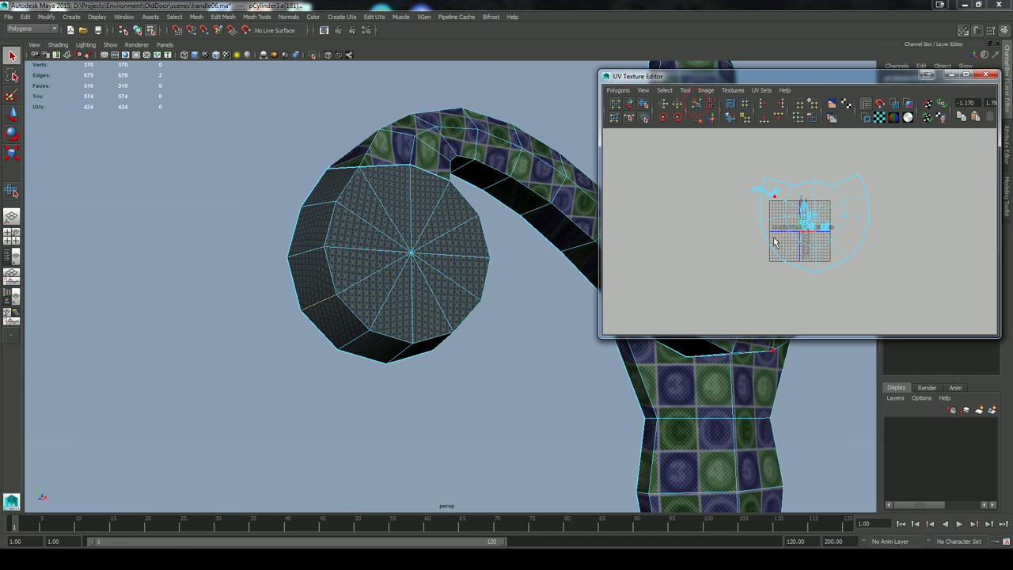
{"action": "right_click", "coordinate": [817, 276]}
{"action": "right_click_drag", "start_coordinate": [816, 272], "coordinate": [832, 262], "text": "ctrl"}
{"action": "left_click", "coordinate": [645, 104]}
{"action": "left_click_drag", "start_coordinate": [748, 276], "coordinate": [852, 270]}
Scale the end disc's UV shell down to match the arm's checker size and move it beside the UV square
{"action": "left_click_drag", "start_coordinate": [523, 366], "coordinate": [496, 380], "text": "alt"}
{"action": "right_click_drag", "start_coordinate": [496, 380], "coordinate": [538, 408], "text": "alt"}
{"action": "middle_click_drag", "start_coordinate": [538, 408], "coordinate": [593, 391], "text": "alt"}
{"action": "left_click_drag", "start_coordinate": [592, 391], "coordinate": [583, 378], "text": "alt"}
{"action": "right_click_drag", "start_coordinate": [584, 378], "coordinate": [481, 368], "text": "alt"}
{"action": "left_click_drag", "start_coordinate": [481, 367], "coordinate": [514, 374], "text": "alt"}
{"action": "middle_click_drag", "start_coordinate": [819, 281], "coordinate": [814, 288], "text": "alt"}
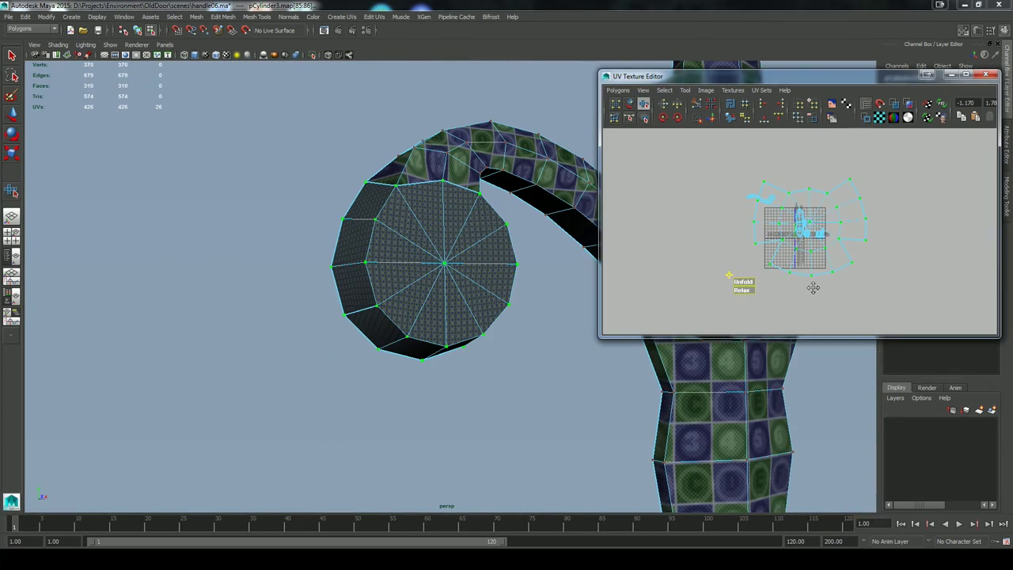
{"action": "left_click", "coordinate": [862, 280]}
{"action": "mouse_move", "coordinate": [809, 229]}
{"action": "left_mouse_down"}
{"action": "mouse_move", "coordinate": [774, 228]}
{"action": "mouse_move", "coordinate": [839, 220]}
{"action": "left_mouse_up"}
{"action": "left_click", "coordinate": [801, 181]}
{"action": "mouse_move", "coordinate": [725, 183]}
{"action": "left_mouse_down"}
{"action": "mouse_move", "coordinate": [785, 216]}
{"action": "mouse_move", "coordinate": [822, 196]}
{"action": "left_mouse_up"}
Select the handle arm's faces through its UVs and check the checker pattern along the arm
{"action": "key", "text": "ctrl+F11"}
{"action": "left_click_drag", "start_coordinate": [706, 176], "coordinate": [788, 212]}
{"action": "left_click", "coordinate": [952, 75]}
{"action": "left_click_drag", "start_coordinate": [746, 293], "coordinate": [756, 366], "text": "alt"}
{"action": "right_click_drag", "start_coordinate": [756, 367], "coordinate": [696, 342], "text": "alt"}
{"action": "mouse_move", "coordinate": [697, 342]}
{"action": "left_mouse_down", "text": "alt"}
{"action": "mouse_move", "coordinate": [677, 330]}
{"action": "mouse_move", "coordinate": [718, 355]}
{"action": "mouse_move", "coordinate": [710, 331]}
{"action": "left_mouse_up", "text": "alt"}
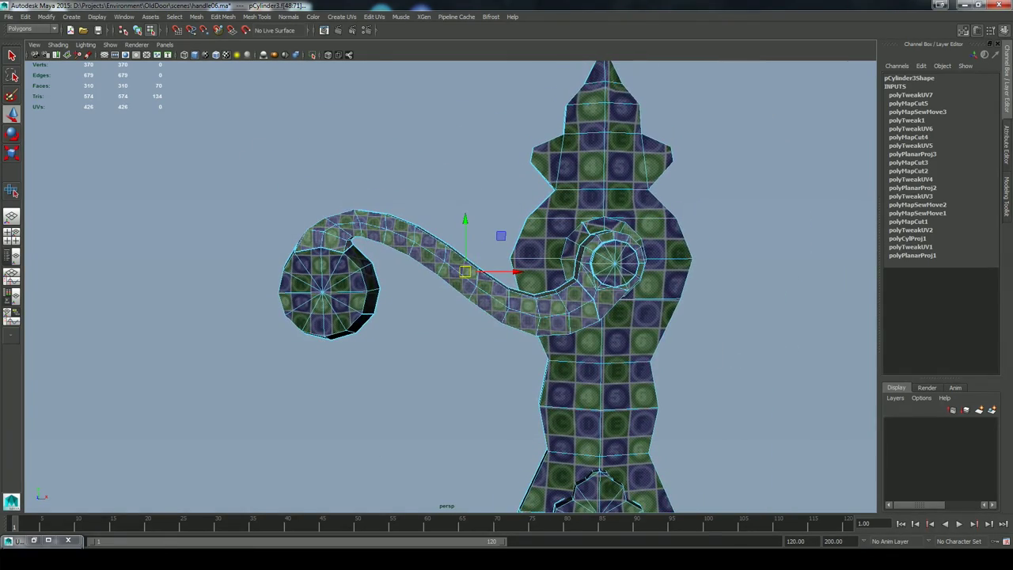
Select the UV shell of the handle's sleeve around the stem, enlarge it and unfold it
{"action": "left_click", "coordinate": [34, 541]}
{"action": "middle_click_drag", "start_coordinate": [554, 282], "coordinate": [447, 283], "text": "alt"}
{"action": "left_click", "coordinate": [498, 242]}
{"action": "right_click_drag", "start_coordinate": [774, 199], "coordinate": [832, 200], "text": "ctrl"}
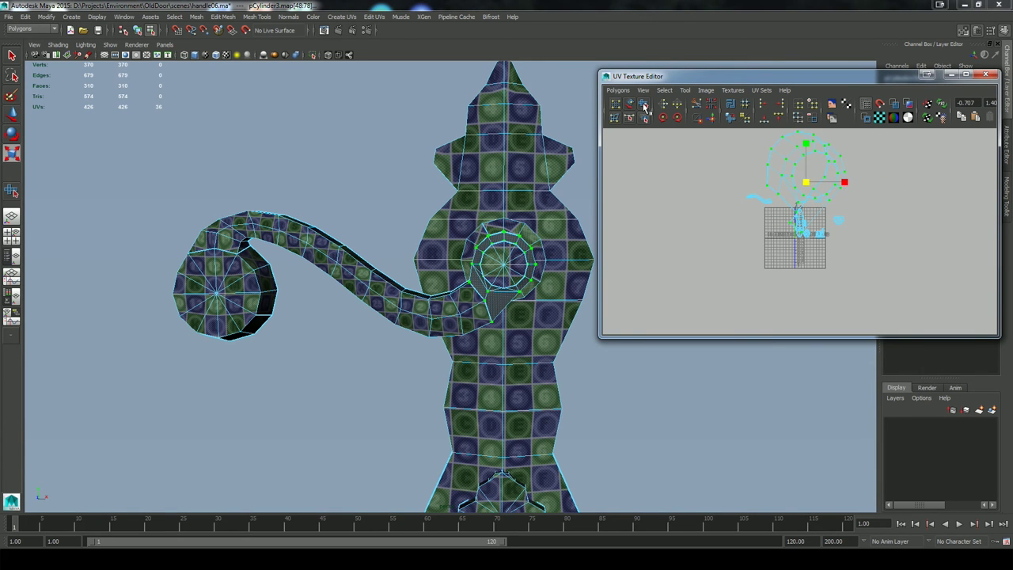
{"action": "right_click_drag", "start_coordinate": [550, 341], "coordinate": [648, 442], "text": "alt"}
{"action": "left_click_drag", "start_coordinate": [648, 442], "coordinate": [614, 408], "text": "alt"}
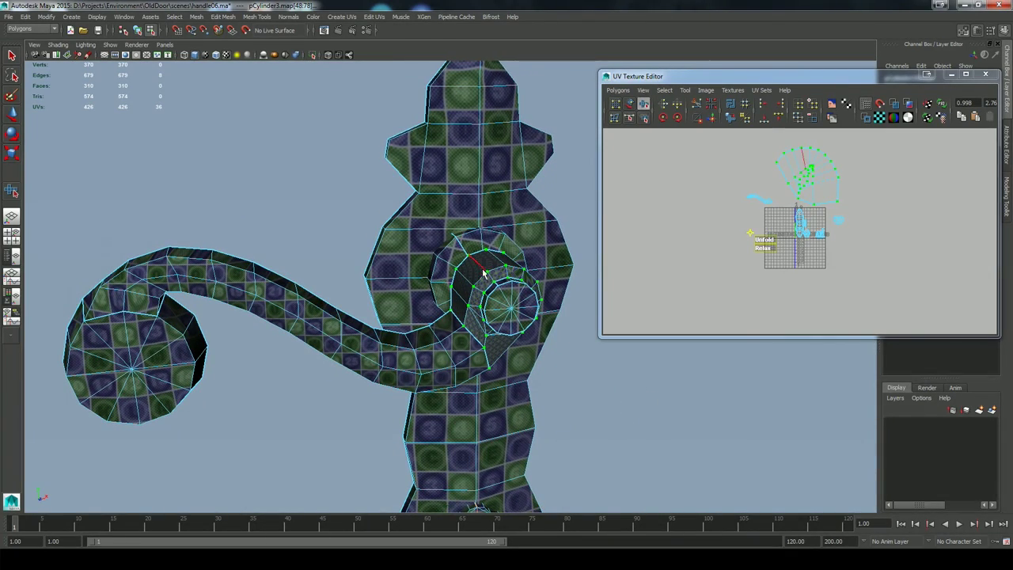
Cut the sleeve's UVs along its front edges and unfold the larger resulting piece
{"action": "left_click_drag", "start_coordinate": [478, 270], "coordinate": [601, 382], "text": "alt"}
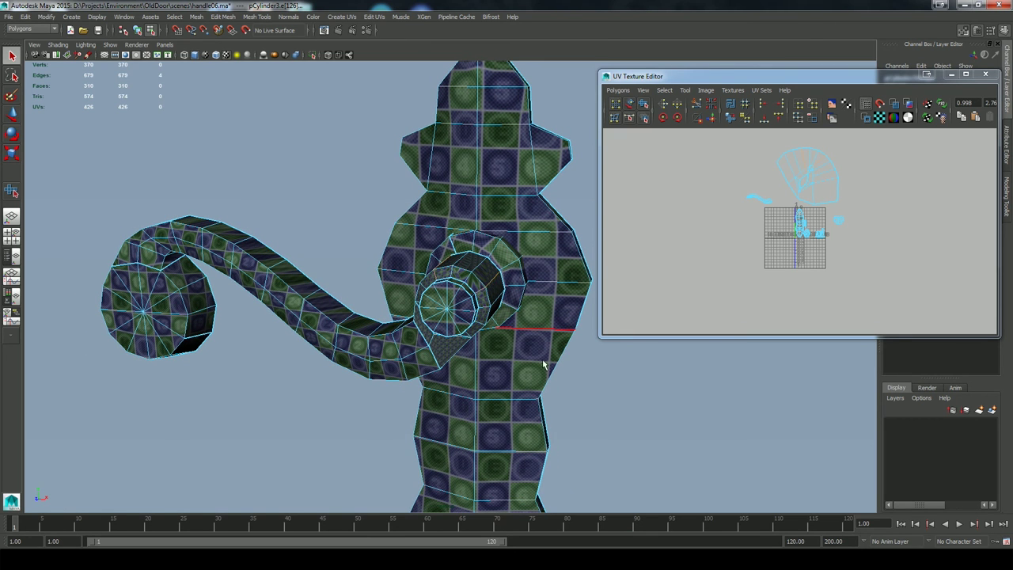
{"action": "mouse_move", "coordinate": [580, 392]}
{"action": "left_mouse_down", "text": "alt"}
{"action": "mouse_move", "coordinate": [584, 366]}
{"action": "mouse_move", "coordinate": [603, 377]}
{"action": "mouse_move", "coordinate": [582, 388]}
{"action": "left_mouse_up", "text": "alt"}
{"action": "left_click", "coordinate": [698, 106]}
{"action": "right_click_drag", "start_coordinate": [786, 157], "coordinate": [844, 164]}
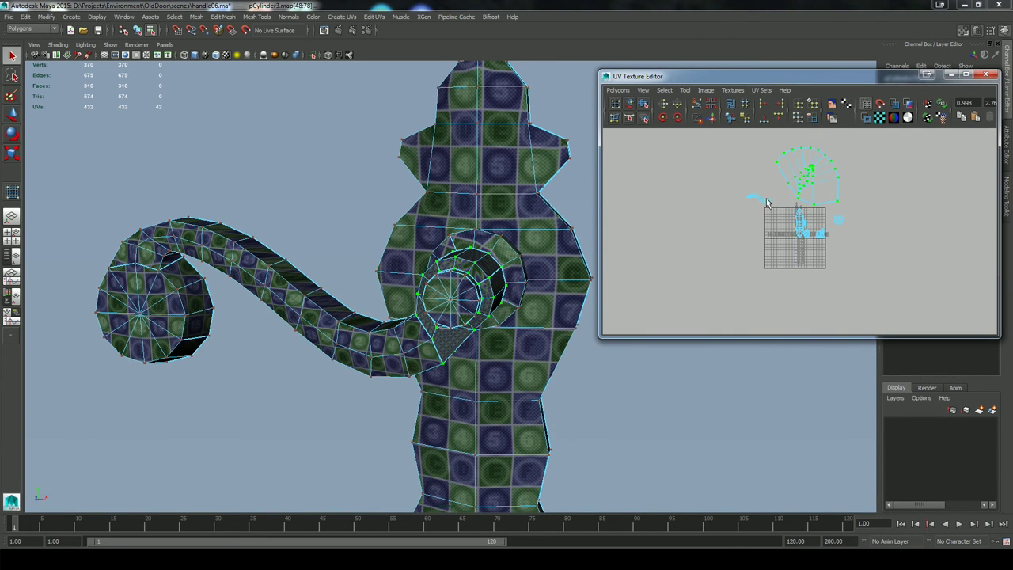
{"action": "key", "text": "r"}
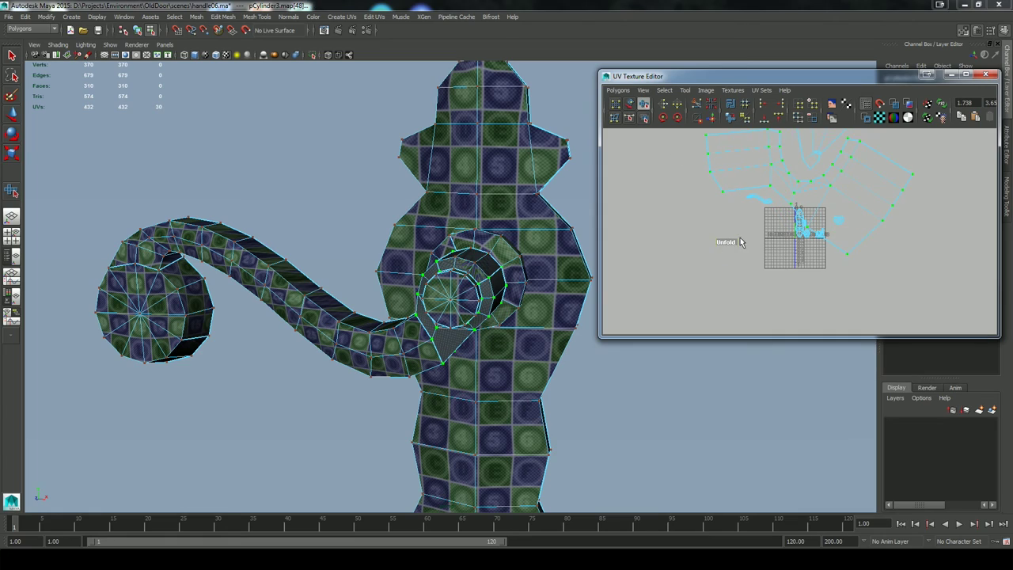
Move the unfolded sleeve shell aside, clear of the remaining small piece
{"action": "right_click_drag", "start_coordinate": [578, 383], "coordinate": [665, 416], "text": "alt"}
{"action": "left_click_drag", "start_coordinate": [665, 416], "coordinate": [654, 396], "text": "alt"}
{"action": "middle_click_drag", "start_coordinate": [697, 296], "coordinate": [668, 297], "text": "alt"}
{"action": "left_click_drag", "start_coordinate": [665, 378], "coordinate": [663, 404], "text": "alt"}
{"action": "right_click", "coordinate": [751, 237]}
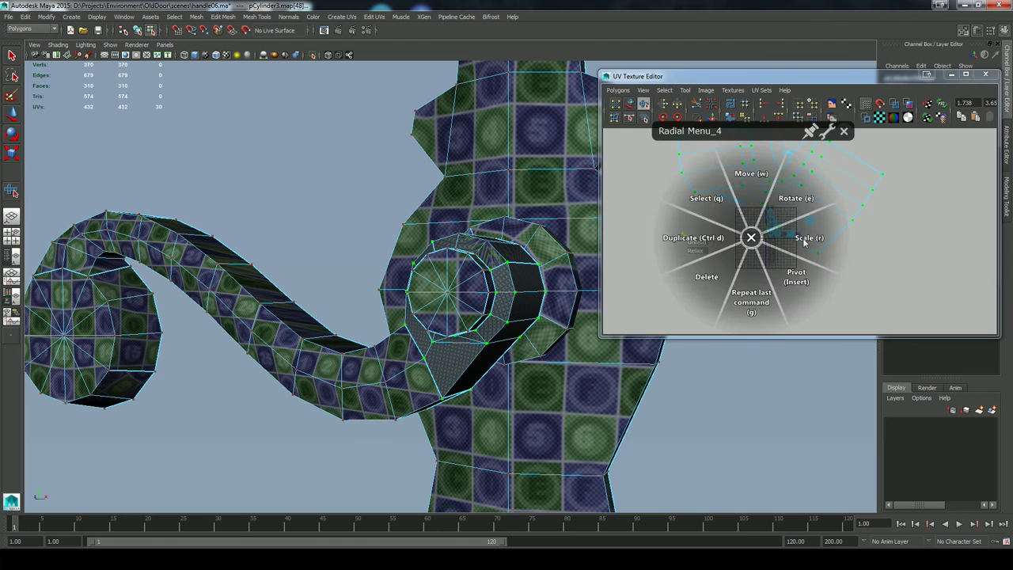
{"action": "left_click", "coordinate": [743, 226]}
{"action": "left_click_drag", "start_coordinate": [782, 190], "coordinate": [829, 191]}
{"action": "right_click_drag", "start_coordinate": [614, 399], "coordinate": [576, 386], "text": "alt"}
{"action": "middle_click_drag", "start_coordinate": [786, 201], "coordinate": [762, 233], "text": "alt"}
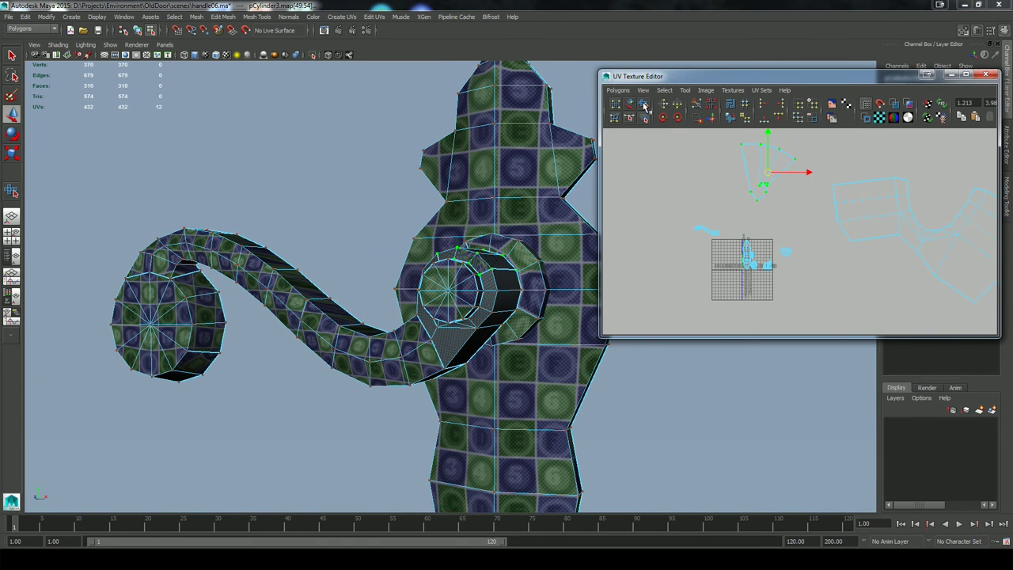
Cut and sew the sleeve's UVs along its front edges to form a side band and a teardrop-shaped front piece
{"action": "left_click_drag", "start_coordinate": [506, 317], "coordinate": [515, 353], "text": "alt"}
{"action": "right_click_drag", "start_coordinate": [516, 353], "coordinate": [546, 373], "text": "alt"}
{"action": "left_click_drag", "start_coordinate": [547, 372], "coordinate": [558, 396], "text": "alt"}
{"action": "right_click_drag", "start_coordinate": [558, 396], "coordinate": [585, 406], "text": "alt"}
{"action": "left_click_drag", "start_coordinate": [586, 405], "coordinate": [503, 388], "text": "alt"}
{"action": "right_click_drag", "start_coordinate": [503, 389], "coordinate": [408, 341], "text": "alt"}
{"action": "left_click_drag", "start_coordinate": [408, 342], "coordinate": [457, 328], "text": "alt"}
{"action": "right_click_drag", "start_coordinate": [456, 328], "coordinate": [454, 305]}
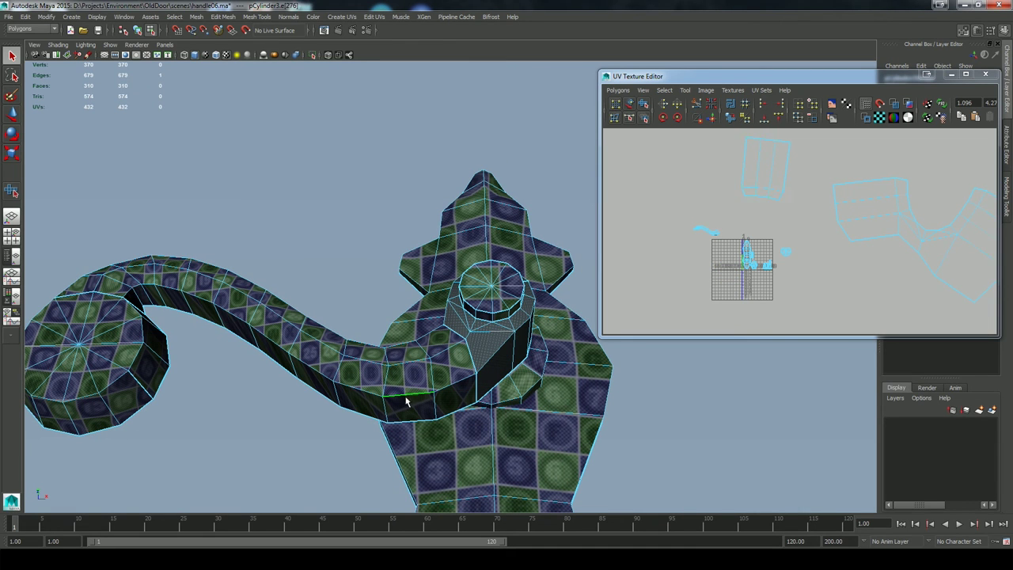
{"action": "left_click_drag", "start_coordinate": [519, 386], "coordinate": [550, 429], "text": "alt"}
{"action": "left_click", "coordinate": [498, 382], "text": "shift"}
{"action": "left_click", "coordinate": [698, 106]}
{"action": "left_click", "coordinate": [711, 118]}
{"action": "left_click_drag", "start_coordinate": [463, 340], "coordinate": [515, 332], "text": "alt"}
{"action": "left_click", "coordinate": [508, 311]}
{"action": "left_click", "coordinate": [711, 117]}
Select the UVs of the sleeve's side band and unfold them
{"action": "left_click_drag", "start_coordinate": [673, 415], "coordinate": [631, 399], "text": "alt"}
{"action": "middle_click_drag", "start_coordinate": [794, 224], "coordinate": [656, 209], "text": "alt"}
{"action": "scroll", "coordinate": [776, 207], "scroll_direction": "down", "scroll_amount": 3}
{"action": "right_click_drag", "start_coordinate": [771, 279], "coordinate": [806, 278]}
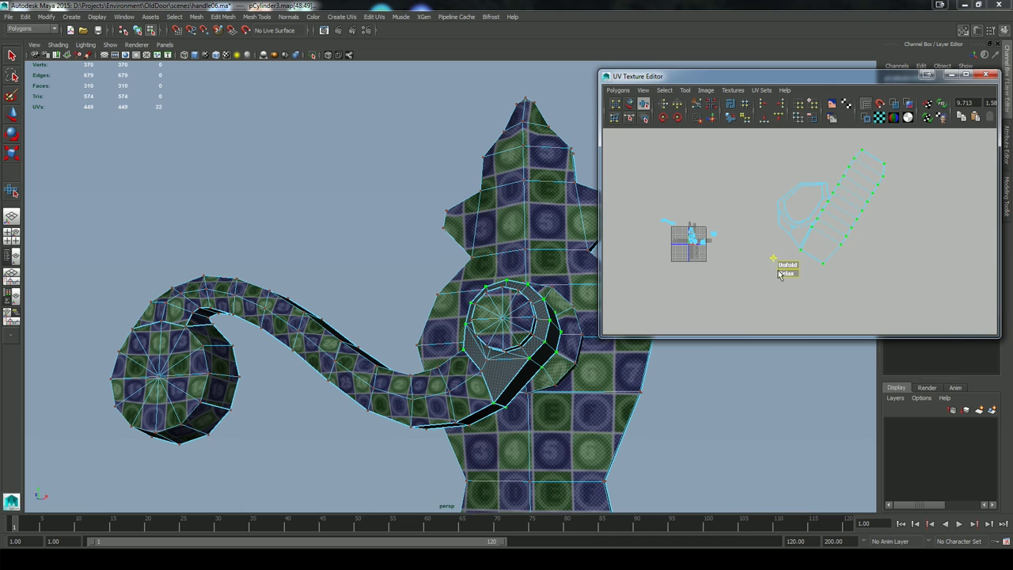
{"action": "left_click", "coordinate": [817, 204]}
Rotate the sleeve's side band upright and scale it down until its checker matches the neighbouring parts
{"action": "left_click_drag", "start_coordinate": [843, 208], "coordinate": [757, 215]}
{"action": "left_click", "coordinate": [768, 209]}
{"action": "left_click", "coordinate": [798, 259]}
{"action": "left_click_drag", "start_coordinate": [768, 251], "coordinate": [730, 254]}
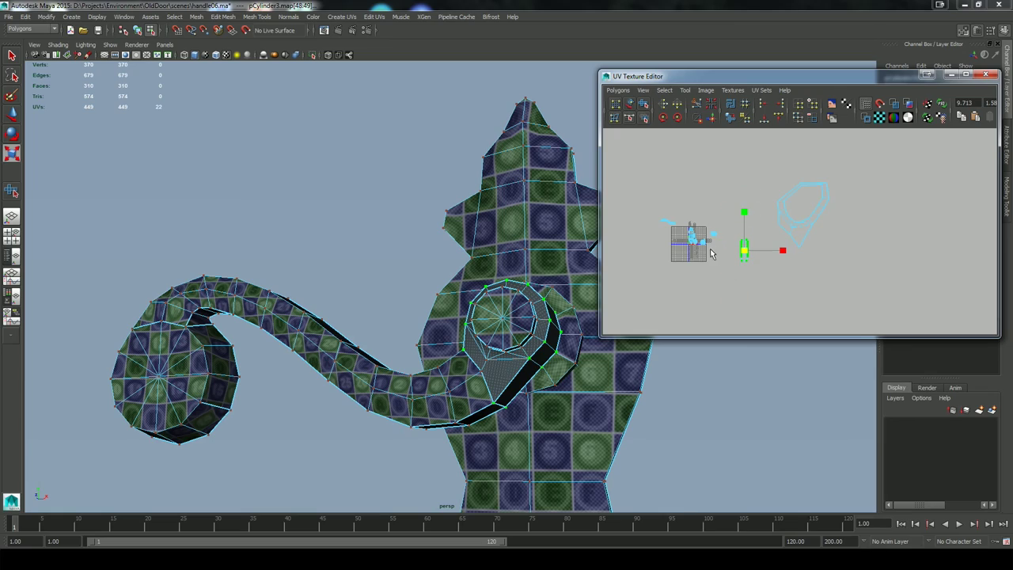
{"action": "left_click_drag", "start_coordinate": [680, 388], "coordinate": [555, 401], "text": "alt"}
{"action": "right_click_drag", "start_coordinate": [554, 401], "coordinate": [634, 396], "text": "alt"}
{"action": "left_click_drag", "start_coordinate": [634, 396], "coordinate": [634, 364], "text": "alt"}
{"action": "middle_click_drag", "start_coordinate": [634, 364], "coordinate": [647, 339], "text": "alt"}
{"action": "left_click_drag", "start_coordinate": [744, 251], "coordinate": [719, 246]}
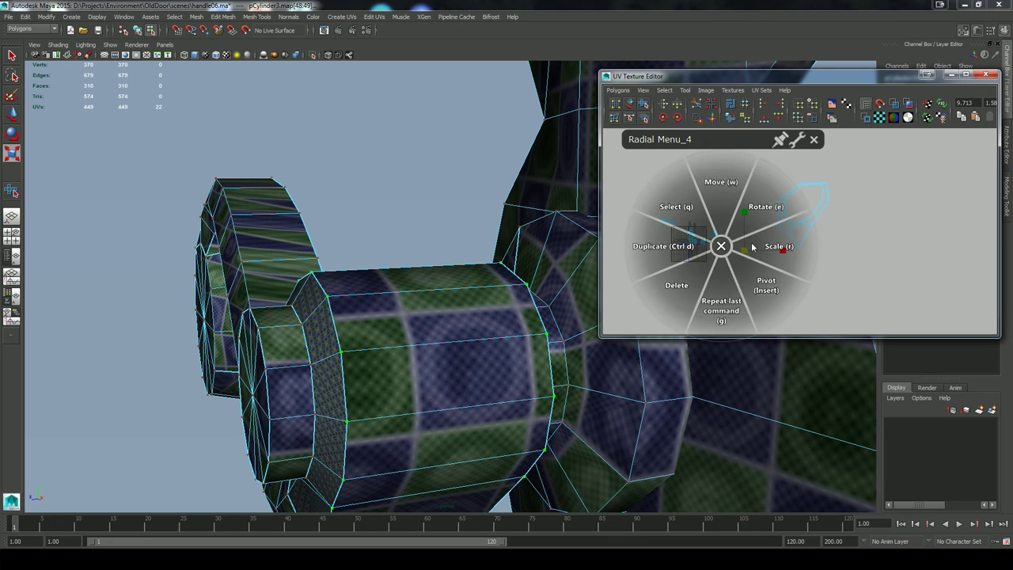
Select the sleeve's teardrop-shaped front shell, unfold it and scale it down
{"action": "right_click_drag", "start_coordinate": [752, 248], "coordinate": [762, 247]}
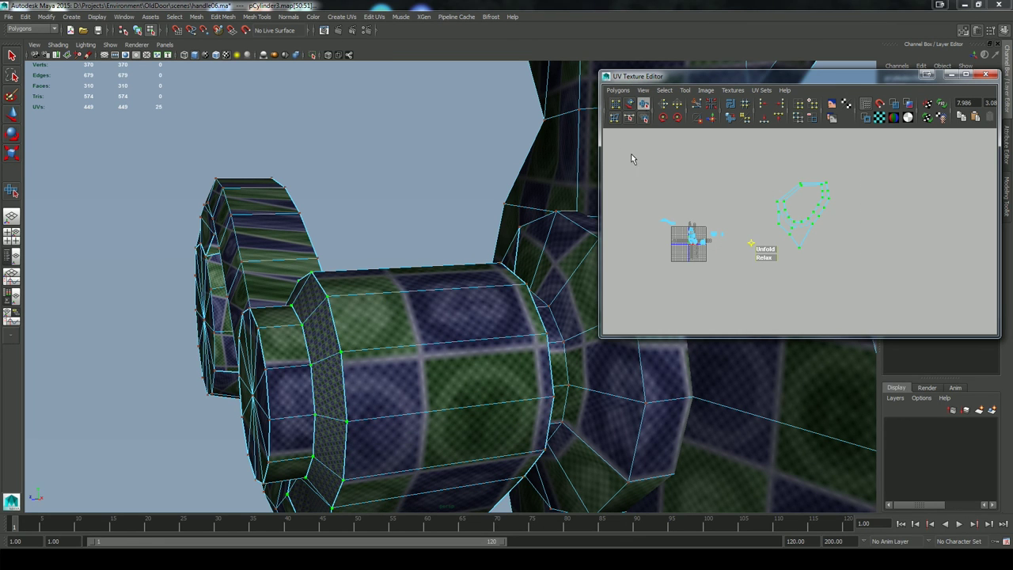
{"action": "right_click_drag", "start_coordinate": [586, 336], "coordinate": [530, 384], "text": "alt"}
{"action": "left_click_drag", "start_coordinate": [530, 385], "coordinate": [602, 380], "text": "alt"}
{"action": "left_click", "coordinate": [767, 248]}
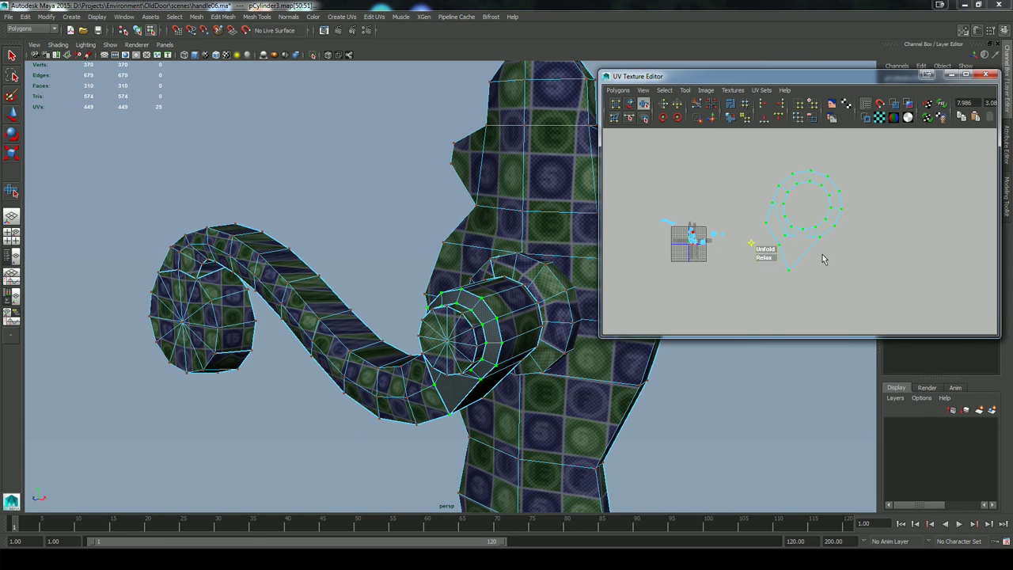
{"action": "key", "text": "r"}
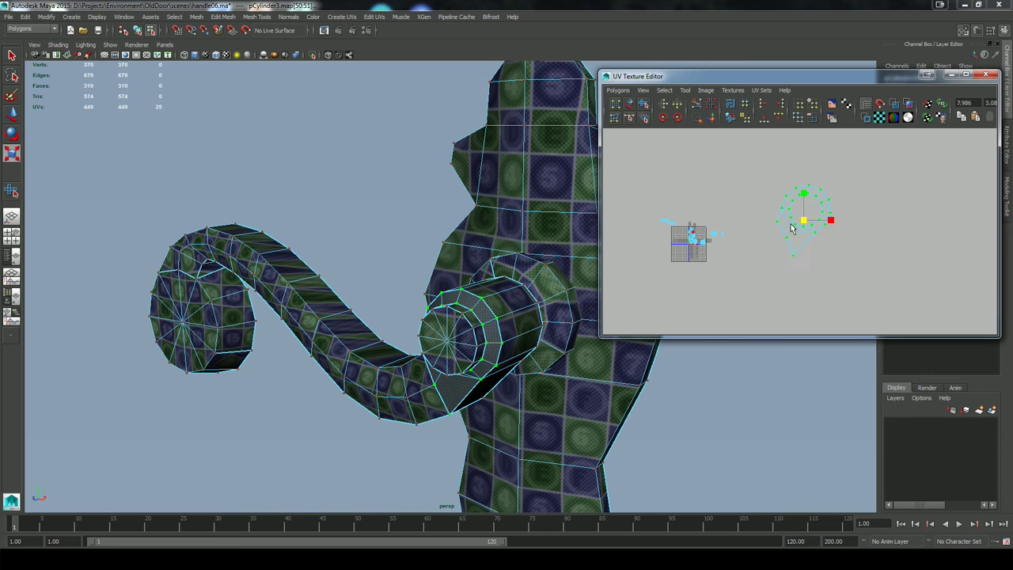
{"action": "left_click_drag", "start_coordinate": [766, 218], "coordinate": [764, 217]}
{"action": "key", "text": "w"}
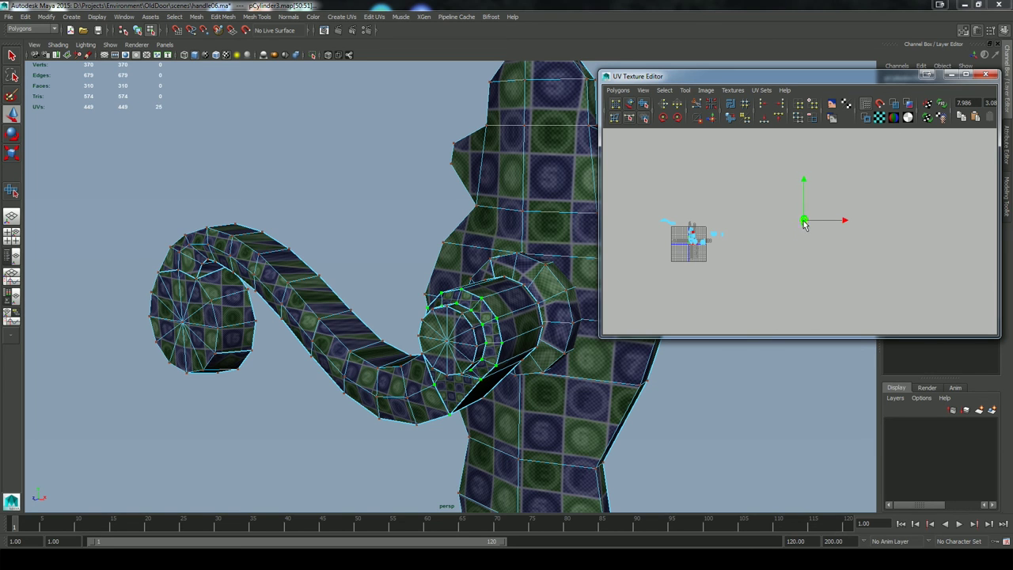
Resize the teardrop front shell to the checker size and place it with the side band near the other shells
{"action": "key", "text": "f"}
{"action": "middle_click_drag", "start_coordinate": [726, 241], "coordinate": [752, 276], "text": "alt"}
{"action": "right_click_drag", "start_coordinate": [506, 372], "coordinate": [574, 379], "text": "alt"}
{"action": "left_click", "coordinate": [846, 240]}
{"action": "left_click_drag", "start_coordinate": [842, 271], "coordinate": [825, 153]}
{"action": "left_click", "coordinate": [817, 224]}
{"action": "left_click", "coordinate": [719, 165]}
{"action": "left_click_drag", "start_coordinate": [719, 165], "coordinate": [754, 206]}
{"action": "left_click", "coordinate": [806, 233]}
{"action": "right_click_drag", "start_coordinate": [783, 261], "coordinate": [586, 198], "text": "alt"}
Isolate the handle arm's underside strip from the other arm faces and select its UVs
{"action": "right_click_drag", "start_coordinate": [634, 194], "coordinate": [638, 216]}
{"action": "left_click_drag", "start_coordinate": [664, 179], "coordinate": [714, 210]}
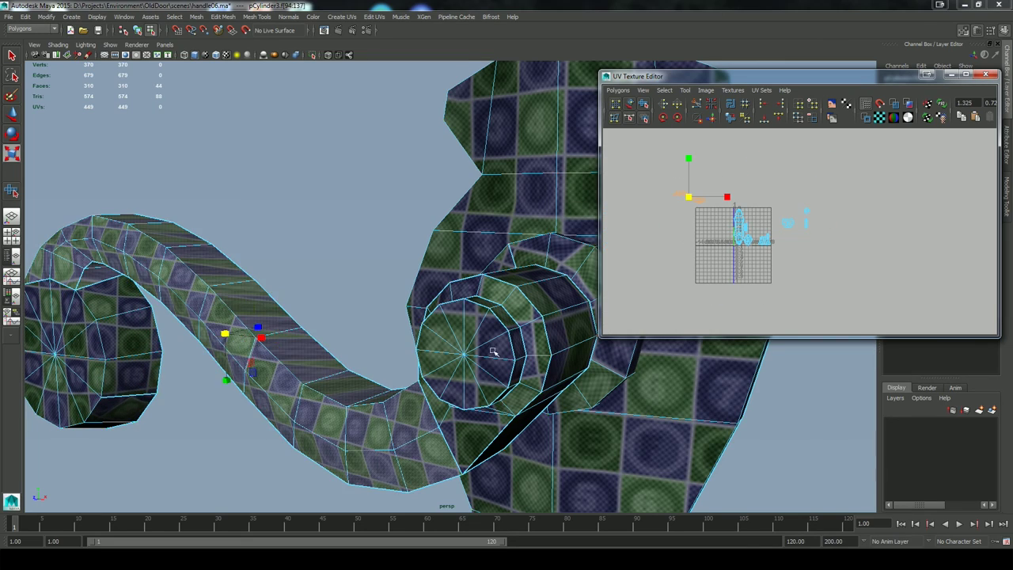
{"action": "left_click_drag", "start_coordinate": [495, 353], "coordinate": [459, 355], "text": "alt"}
{"action": "right_click_drag", "start_coordinate": [460, 355], "coordinate": [407, 355], "text": "alt"}
{"action": "left_click_drag", "start_coordinate": [407, 356], "coordinate": [490, 335], "text": "alt"}
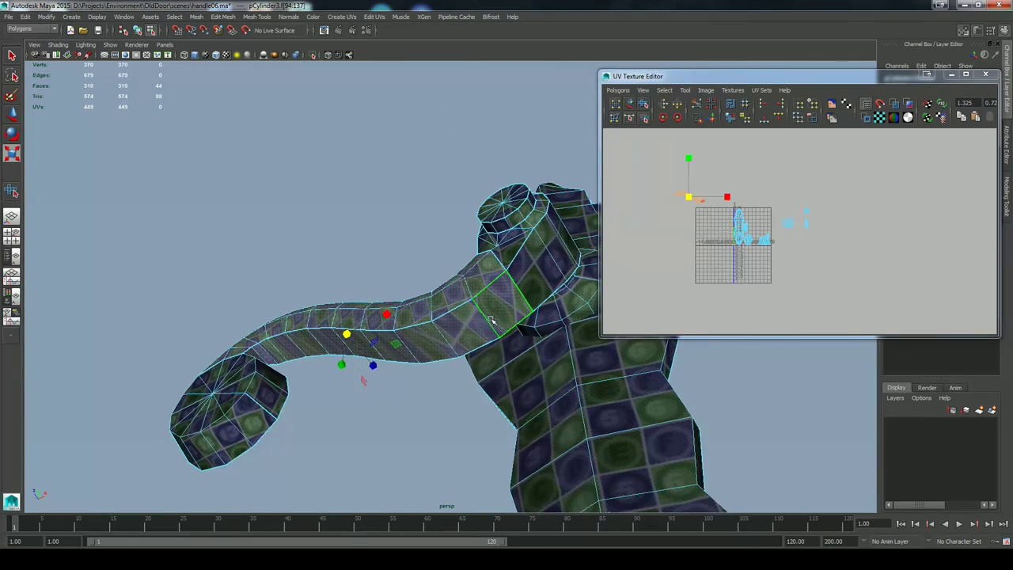
{"action": "right_click_drag", "start_coordinate": [677, 197], "coordinate": [699, 200], "text": "ctrl"}
{"action": "key", "text": "ctrl+z"}
{"action": "left_click_drag", "start_coordinate": [658, 177], "coordinate": [701, 224]}
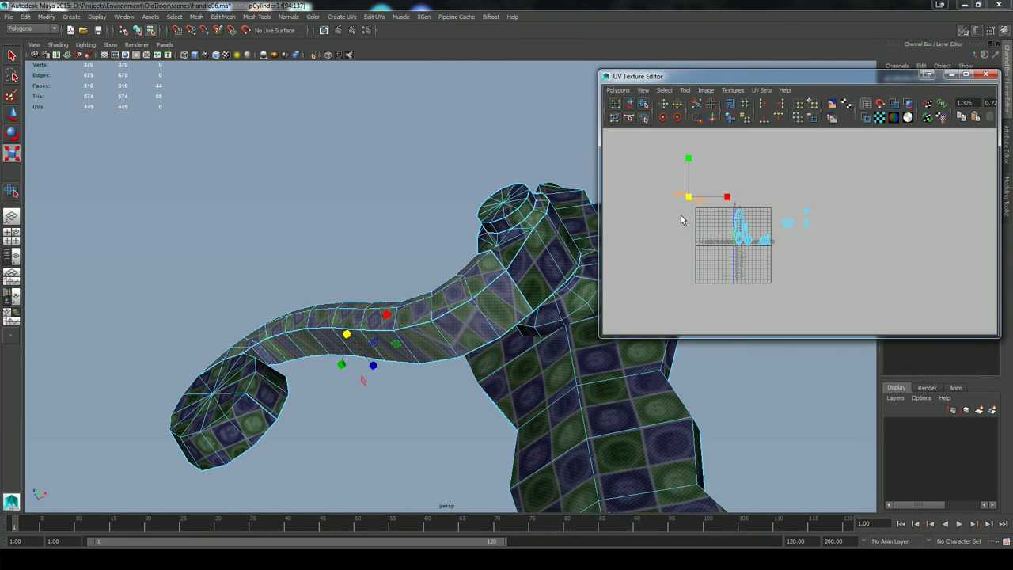
{"action": "left_click", "coordinate": [492, 301]}
{"action": "right_click_drag", "start_coordinate": [681, 202], "coordinate": [709, 216], "text": "ctrl"}
{"action": "left_click_drag", "start_coordinate": [738, 267], "coordinate": [739, 267]}
{"action": "key", "text": "ctrl+z"}
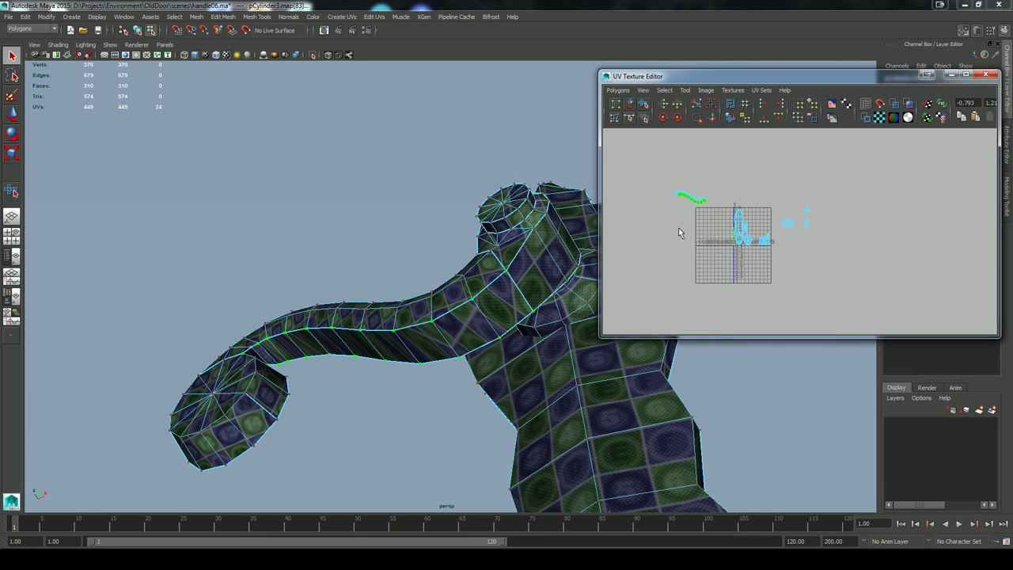
Move the arm's underside strip clear of the main arm shell and unfold it
{"action": "key", "text": "w"}
{"action": "left_click_drag", "start_coordinate": [692, 199], "coordinate": [726, 176]}
{"action": "key", "text": "r"}
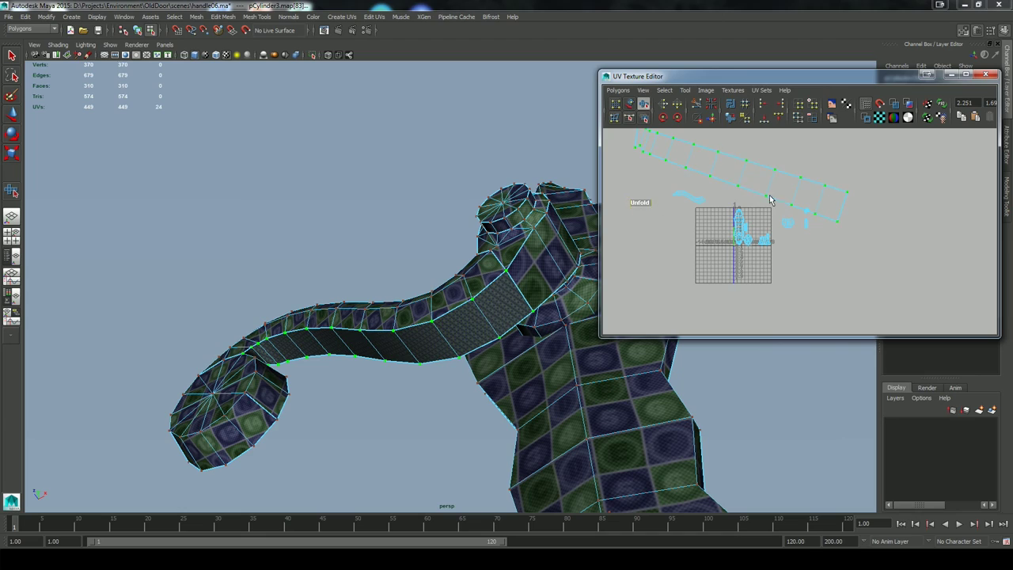
Rotate the underside strip horizontal, scale it down to the checker size and park it beside the sleeve shells
{"action": "key", "text": "e"}
{"action": "left_click", "coordinate": [773, 238]}
{"action": "right_click_drag", "start_coordinate": [443, 362], "coordinate": [586, 348], "text": "alt"}
{"action": "left_click_drag", "start_coordinate": [738, 172], "coordinate": [713, 173]}
{"action": "right_click_drag", "start_coordinate": [554, 380], "coordinate": [475, 388], "text": "alt"}
{"action": "left_click_drag", "start_coordinate": [476, 388], "coordinate": [464, 399], "text": "alt"}
{"action": "left_click_drag", "start_coordinate": [738, 172], "coordinate": [791, 210]}
Select the UVs of the main arm shell, enlarge them and unfold the shell
{"action": "right_click_drag", "start_coordinate": [673, 193], "coordinate": [673, 217]}
{"action": "left_click_drag", "start_coordinate": [663, 182], "coordinate": [712, 209]}
{"action": "left_click_drag", "start_coordinate": [459, 404], "coordinate": [516, 450], "text": "alt"}
{"action": "right_click_drag", "start_coordinate": [695, 198], "coordinate": [776, 195], "text": "ctrl"}
{"action": "key", "text": "r"}
{"action": "left_click_drag", "start_coordinate": [689, 197], "coordinate": [748, 198]}
{"action": "left_click", "coordinate": [645, 104]}
{"action": "left_click_drag", "start_coordinate": [622, 226], "coordinate": [710, 205]}
Rotate the main arm shell level and unfold it again to even out its checker pattern
{"action": "left_click", "coordinate": [741, 182]}
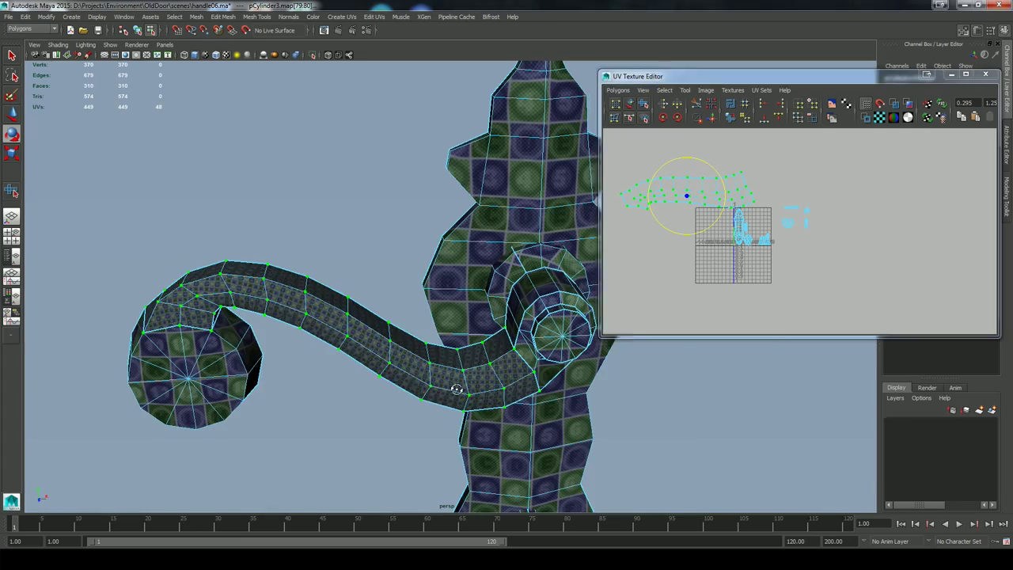
{"action": "right_click_drag", "start_coordinate": [456, 389], "coordinate": [499, 380], "text": "alt"}
{"action": "left_click_drag", "start_coordinate": [499, 380], "coordinate": [626, 353], "text": "alt"}
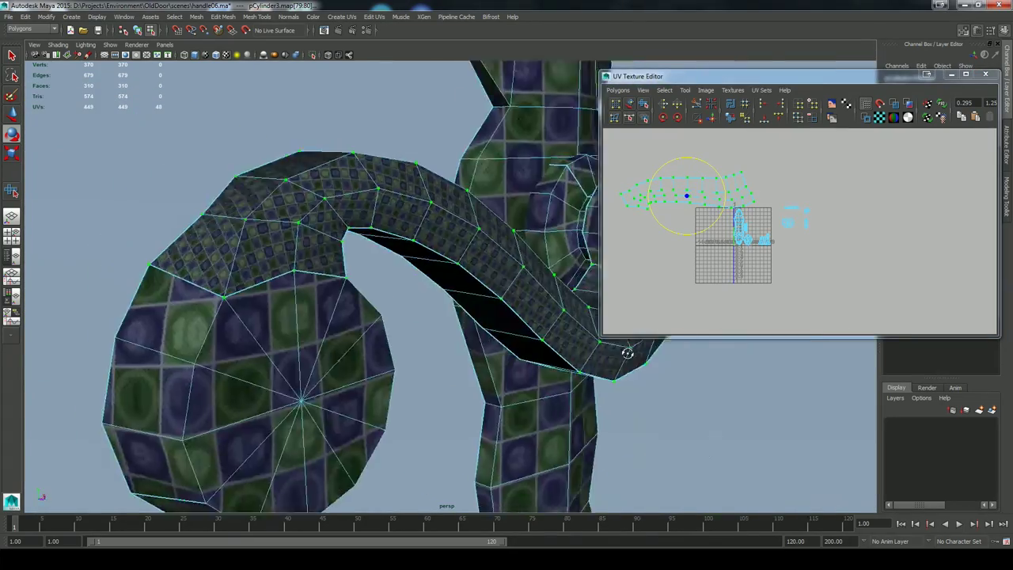
{"action": "right_click_drag", "start_coordinate": [626, 353], "coordinate": [582, 353], "text": "alt"}
{"action": "left_click_drag", "start_coordinate": [704, 164], "coordinate": [709, 166]}
{"action": "left_click_drag", "start_coordinate": [521, 366], "coordinate": [534, 338], "text": "alt"}
{"action": "left_click", "coordinate": [645, 104]}
{"action": "left_click_drag", "start_coordinate": [623, 222], "coordinate": [796, 195]}
Scale the main arm shell to the checker size and move it to the upper part of the UV square
{"action": "left_click", "coordinate": [699, 208]}
{"action": "left_click", "coordinate": [728, 224]}
{"action": "key", "text": "w"}
{"action": "right_click_drag", "start_coordinate": [752, 210], "coordinate": [787, 209], "text": "alt"}
{"action": "middle_click_drag", "start_coordinate": [785, 190], "coordinate": [796, 222], "text": "alt"}
{"action": "left_click_drag", "start_coordinate": [798, 172], "coordinate": [707, 210]}
{"action": "right_click_drag", "start_coordinate": [673, 218], "coordinate": [692, 219], "text": "alt"}
{"action": "middle_click_drag", "start_coordinate": [678, 223], "coordinate": [756, 227], "text": "alt"}
{"action": "left_click", "coordinate": [780, 225]}
Move the round end shell of the handle into the UV square, below the main arm shell
{"action": "left_click_drag", "start_coordinate": [724, 184], "coordinate": [715, 198]}
{"action": "key", "text": "w"}
{"action": "left_click", "coordinate": [743, 207]}
{"action": "key", "text": "w"}
{"action": "left_click_drag", "start_coordinate": [808, 203], "coordinate": [698, 229]}
Select the arm's underside strip and move it into the UV square, below the round end shell
{"action": "left_click_drag", "start_coordinate": [820, 159], "coordinate": [907, 194]}
{"action": "left_click_drag", "start_coordinate": [868, 175], "coordinate": [865, 176]}
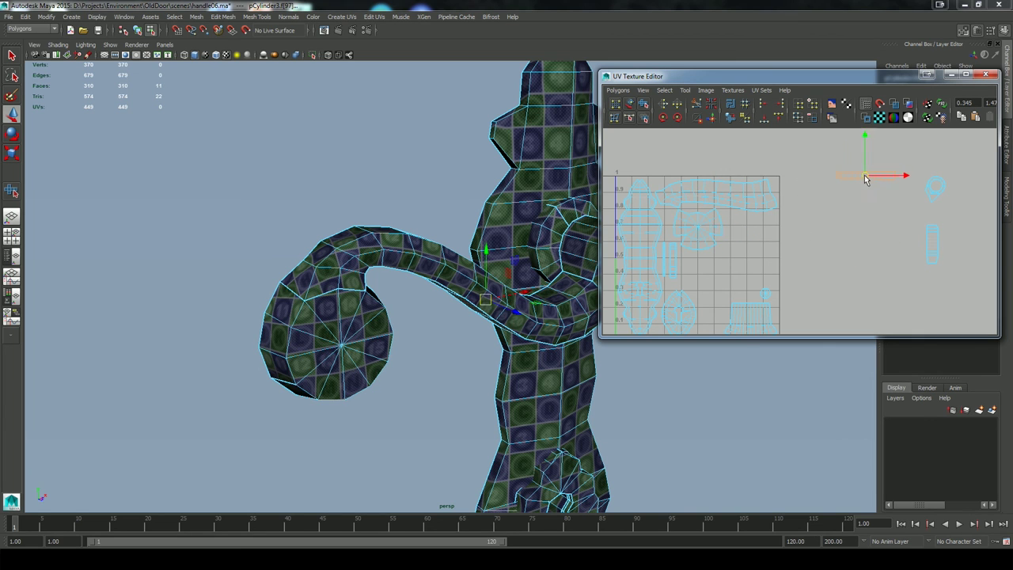
{"action": "left_click_drag", "start_coordinate": [766, 231], "coordinate": [738, 234]}
{"action": "right_click_drag", "start_coordinate": [912, 222], "coordinate": [832, 257], "text": "alt"}
{"action": "middle_click_drag", "start_coordinate": [792, 267], "coordinate": [788, 233], "text": "alt"}
Move the sleeve's side band and teardrop front shell into the free space on the right of the UV square
{"action": "left_click_drag", "start_coordinate": [444, 373], "coordinate": [502, 387], "text": "alt"}
{"action": "right_click_drag", "start_coordinate": [634, 397], "coordinate": [563, 405], "text": "alt"}
{"action": "left_click_drag", "start_coordinate": [563, 405], "coordinate": [627, 400], "text": "alt"}
{"action": "right_click_drag", "start_coordinate": [721, 220], "coordinate": [744, 229], "text": "alt"}
{"action": "right_click_drag", "start_coordinate": [584, 248], "coordinate": [610, 380], "text": "alt"}
{"action": "left_click", "coordinate": [611, 391]}
{"action": "left_click_drag", "start_coordinate": [610, 391], "coordinate": [535, 377], "text": "alt"}
{"action": "left_click_drag", "start_coordinate": [708, 167], "coordinate": [730, 196]}
{"action": "left_click_drag", "start_coordinate": [577, 338], "coordinate": [552, 295], "text": "alt"}
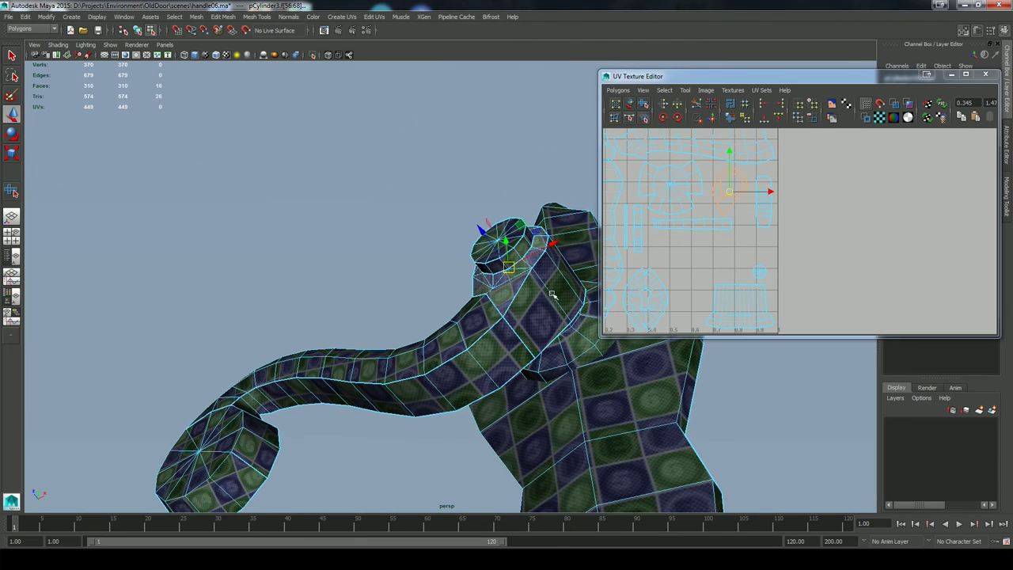
Enlarge the arm's underside strip and shift it lower in the UV square, above the stem shell
{"action": "left_click_drag", "start_coordinate": [644, 215], "coordinate": [747, 243]}
{"action": "left_click_drag", "start_coordinate": [693, 224], "coordinate": [716, 250]}
{"action": "left_click", "coordinate": [749, 241]}
{"action": "left_click", "coordinate": [704, 208]}
Enlarge the sleeve's side band, and move it and the arm's underside strip outside the UV square
{"action": "left_click_drag", "start_coordinate": [783, 175], "coordinate": [753, 231]}
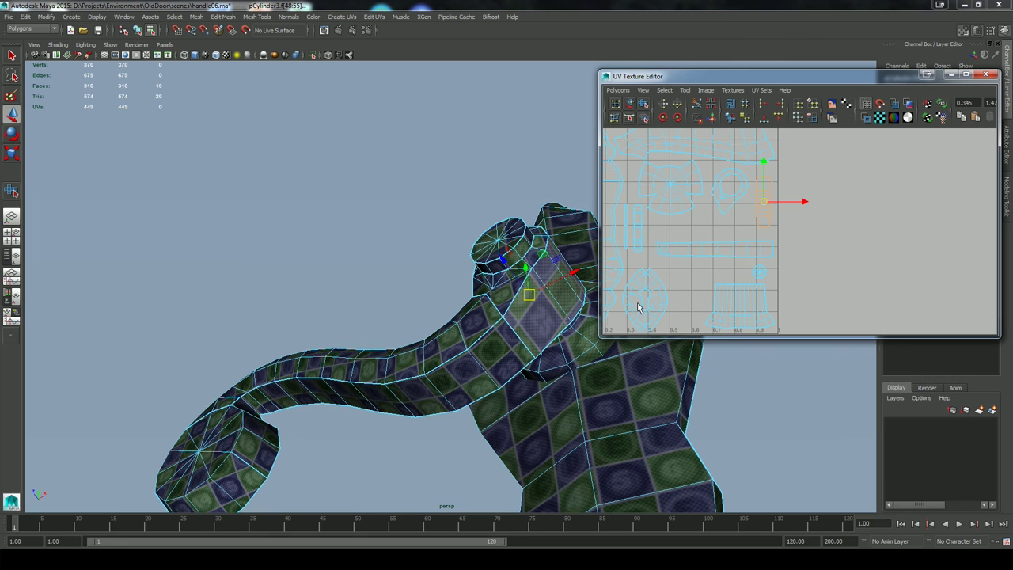
{"action": "key", "text": "w"}
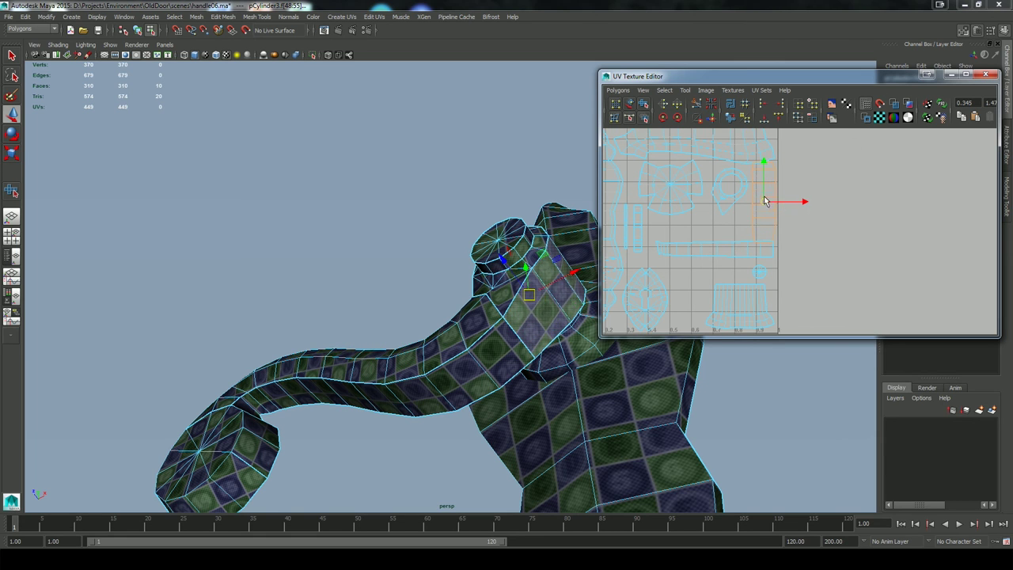
{"action": "left_click", "coordinate": [781, 233]}
{"action": "right_click_drag", "start_coordinate": [758, 245], "coordinate": [718, 249], "text": "ctrl"}
{"action": "left_click_drag", "start_coordinate": [736, 248], "coordinate": [859, 285]}
{"action": "left_click_drag", "start_coordinate": [834, 249], "coordinate": [862, 271]}
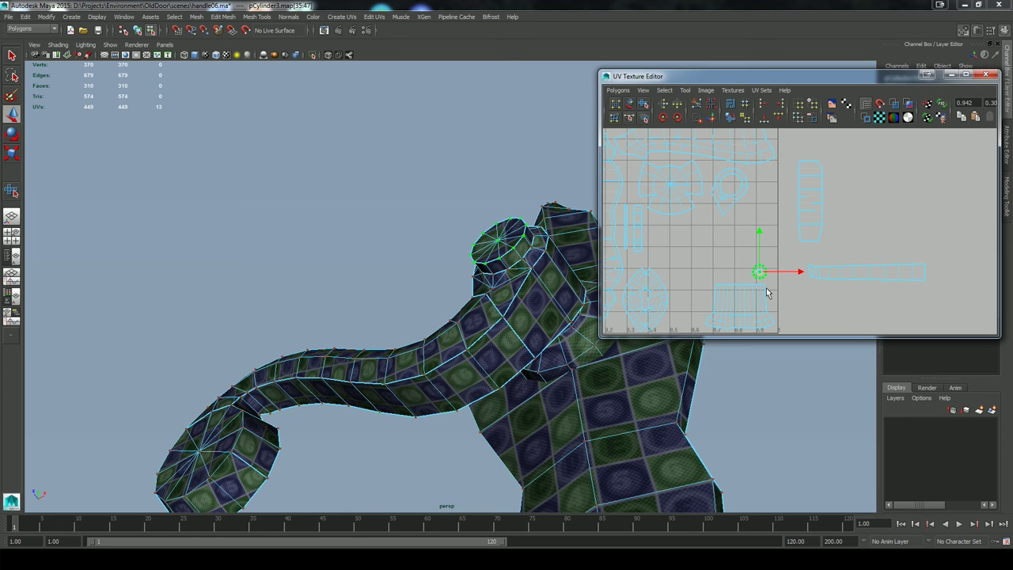
Enlarge the knob's small end disc and move it to the bottom of the UV square beside the door plate's shell
{"action": "left_click_drag", "start_coordinate": [559, 357], "coordinate": [564, 385], "text": "alt"}
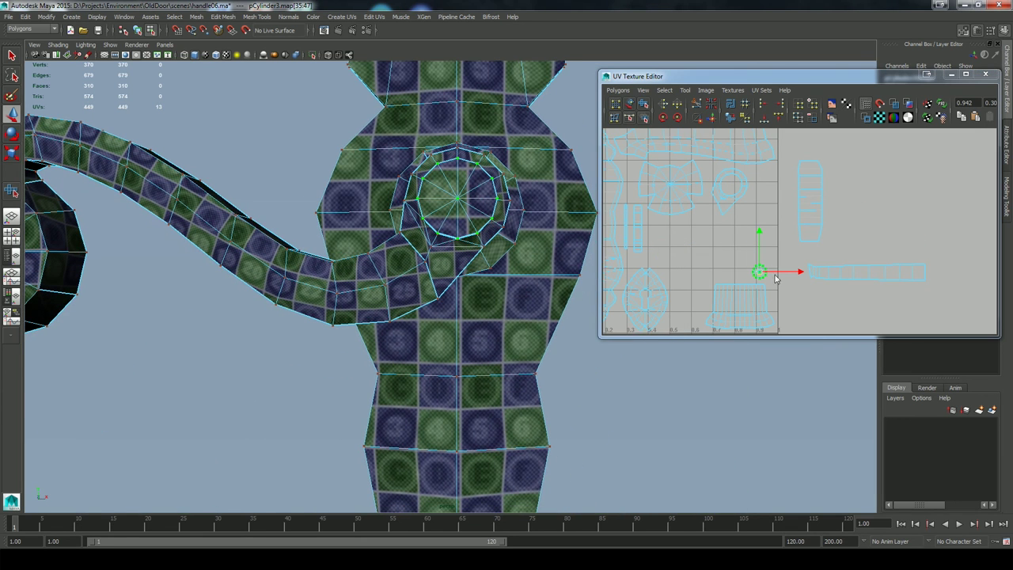
{"action": "key", "text": "r"}
{"action": "key", "text": "w"}
{"action": "left_click_drag", "start_coordinate": [777, 275], "coordinate": [618, 325]}
Try to shift the door plate's UV shell horizontally within the UV square
{"action": "right_click", "coordinate": [679, 251]}
{"action": "left_click", "coordinate": [682, 253]}
{"action": "middle_click_drag", "start_coordinate": [685, 256], "coordinate": [798, 248], "text": "alt"}
{"action": "left_click", "coordinate": [694, 194]}
{"action": "left_click_drag", "start_coordinate": [747, 220], "coordinate": [741, 237]}
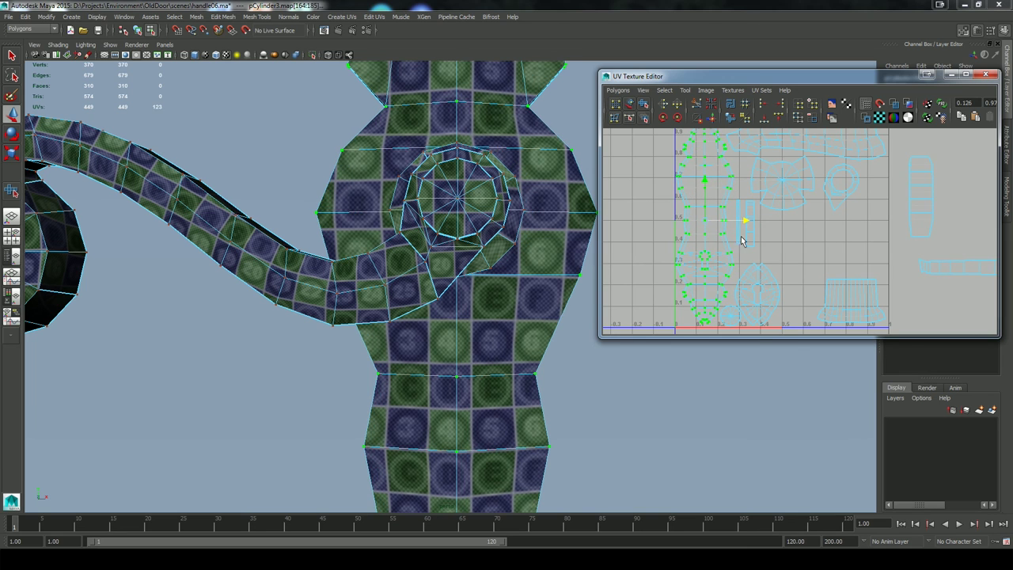
{"action": "key", "text": "ctrl+z"}
{"action": "key", "text": "ctrl+z"}
{"action": "key", "text": "ctrl+y"}
{"action": "key", "text": "ctrl+y"}
Place the sleeve's side band along the UV square's right edge, and enlarge and reposition the stem shell below it
{"action": "middle_click_drag", "start_coordinate": [816, 176], "coordinate": [742, 178], "text": "alt"}
{"action": "left_click_drag", "start_coordinate": [825, 147], "coordinate": [837, 164]}
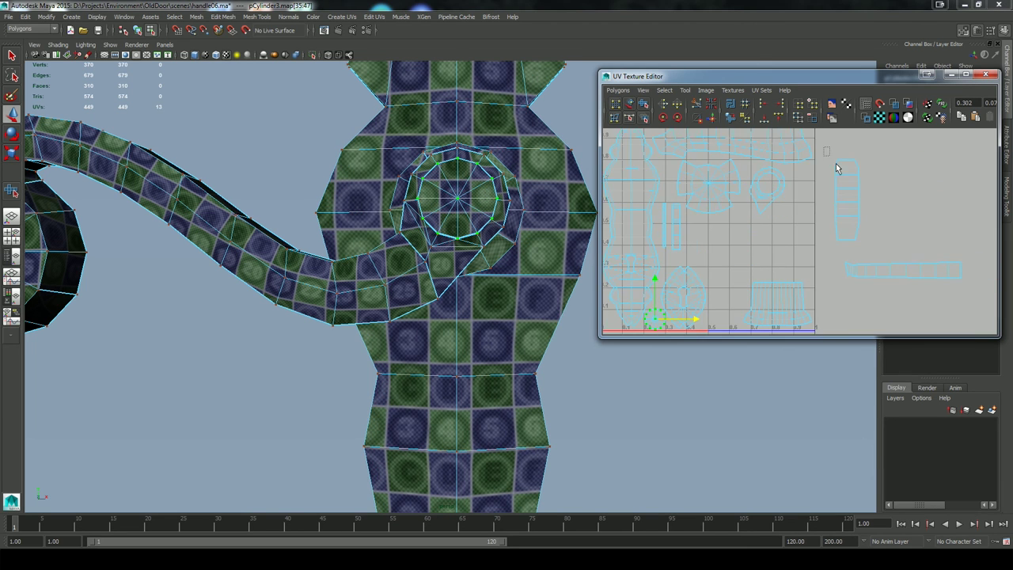
{"action": "left_click_drag", "start_coordinate": [731, 276], "coordinate": [820, 329]}
{"action": "left_click_drag", "start_coordinate": [634, 384], "coordinate": [636, 444], "text": "alt"}
{"action": "left_click", "coordinate": [865, 290]}
{"action": "mouse_move", "coordinate": [777, 304]}
{"action": "left_mouse_down"}
{"action": "mouse_move", "coordinate": [792, 307]}
{"action": "mouse_move", "coordinate": [765, 297]}
{"action": "left_mouse_up"}
{"action": "left_click", "coordinate": [787, 246]}
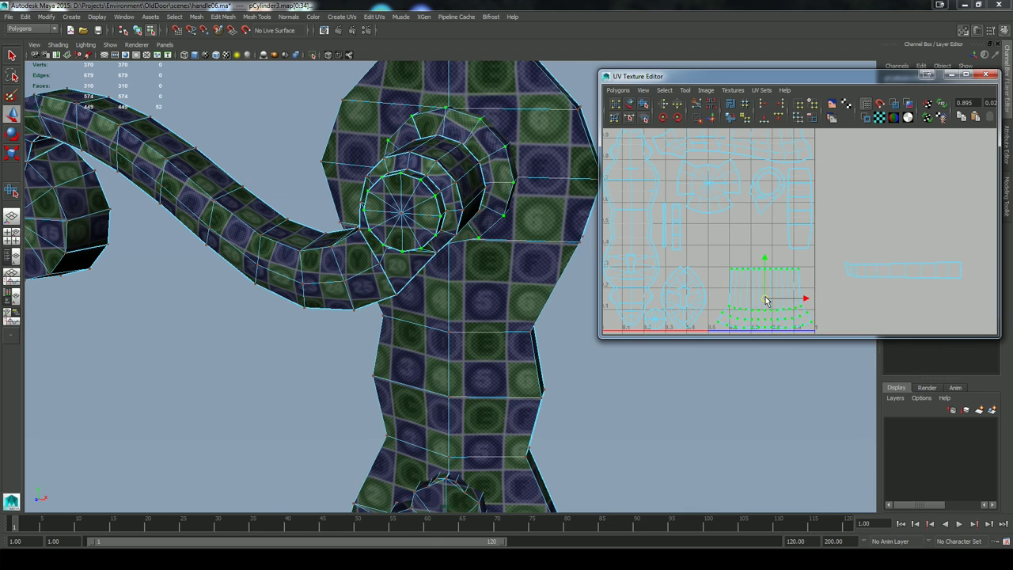
Select the UVs of the arm's underside strip and enlarge the strip slightly
{"action": "left_click", "coordinate": [968, 285]}
{"action": "left_click", "coordinate": [905, 204]}
{"action": "left_click_drag", "start_coordinate": [747, 258], "coordinate": [898, 271]}
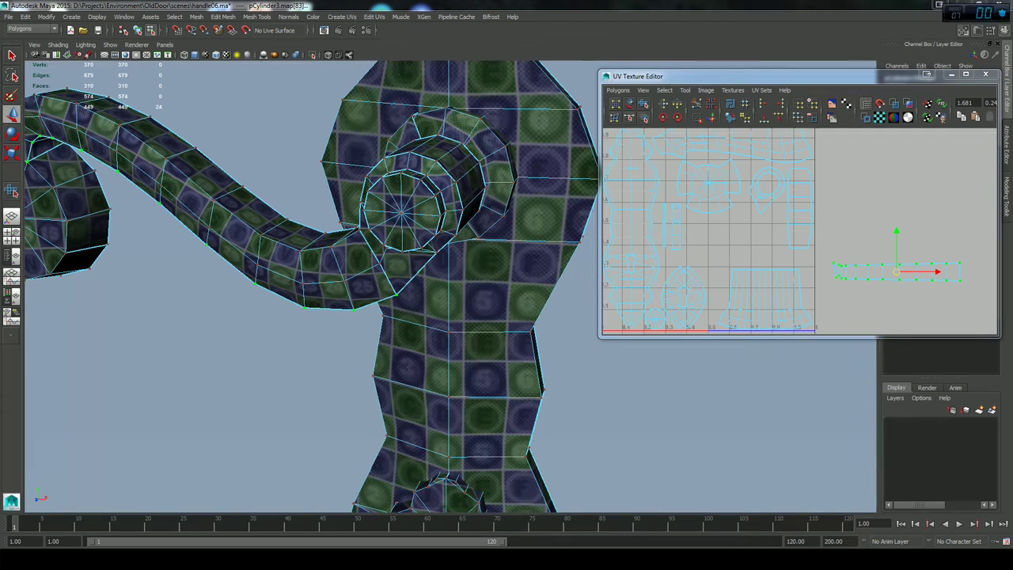
{"action": "left_click", "coordinate": [821, 286], "text": "shift"}
Nudge the main arm shell upward in the UV square and place the underside strip above the stem shell
{"action": "right_click_drag", "start_coordinate": [844, 317], "coordinate": [831, 301], "text": "alt"}
{"action": "middle_click_drag", "start_coordinate": [799, 142], "coordinate": [788, 178], "text": "alt"}
{"action": "left_click_drag", "start_coordinate": [790, 162], "coordinate": [763, 192]}
{"action": "right_click_drag", "start_coordinate": [776, 176], "coordinate": [814, 164], "text": "ctrl"}
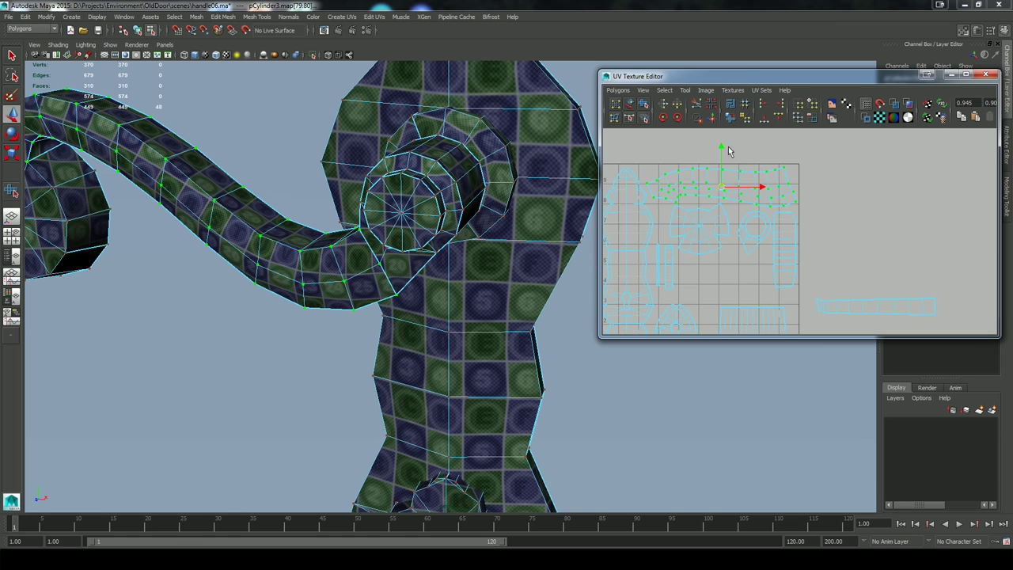
{"action": "left_click_drag", "start_coordinate": [721, 146], "coordinate": [721, 144]}
{"action": "right_click_drag", "start_coordinate": [771, 295], "coordinate": [800, 280], "text": "ctrl"}
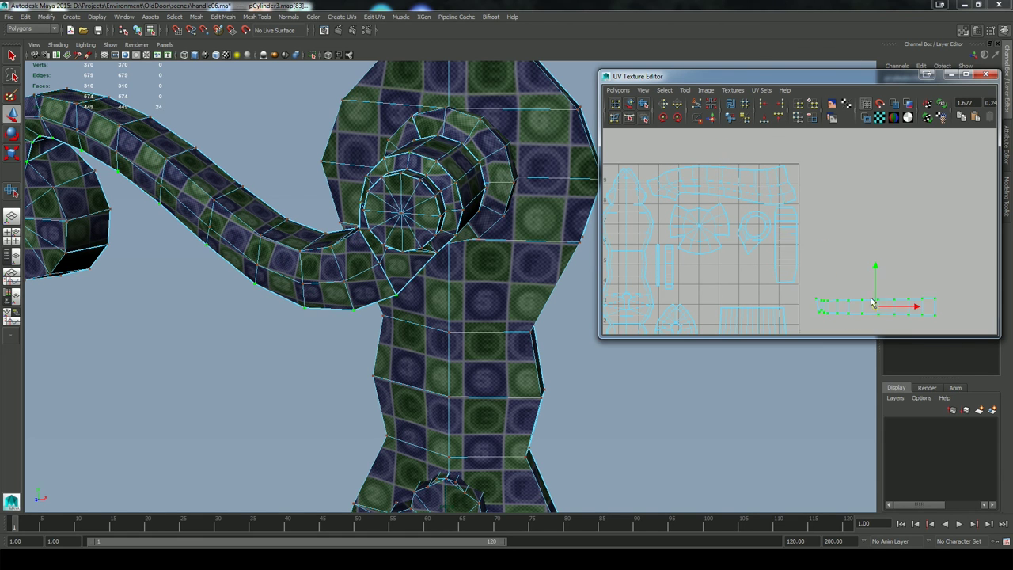
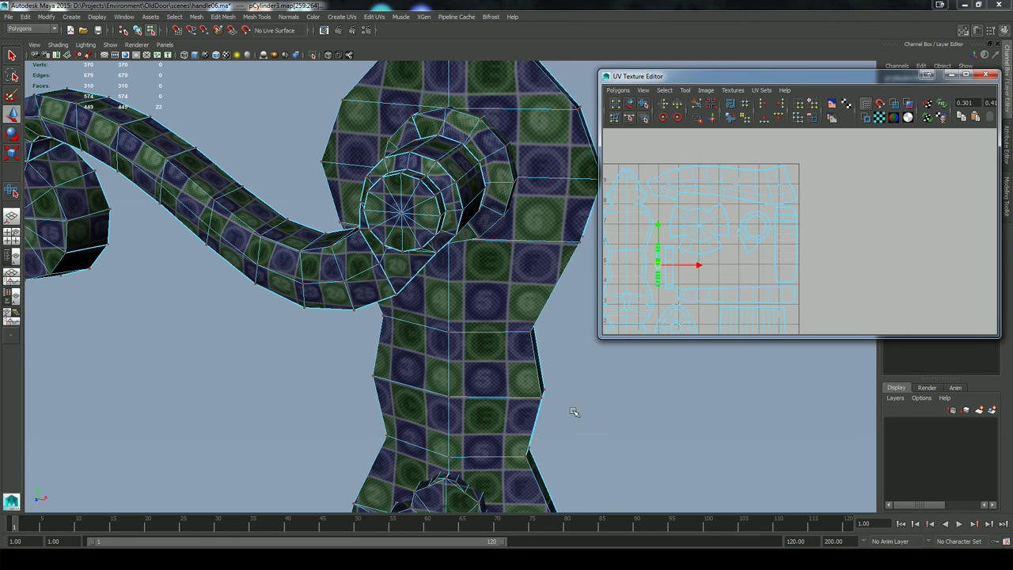
Move the UV strip of the arm's underside out of the UV square
{"action": "middle_click_drag", "start_coordinate": [587, 421], "coordinate": [570, 386], "text": "alt"}
{"action": "key", "text": "f"}
{"action": "right_click_drag", "start_coordinate": [636, 436], "coordinate": [550, 361], "text": "alt"}
{"action": "left_click_drag", "start_coordinate": [550, 361], "coordinate": [613, 341], "text": "alt"}
{"action": "middle_click_drag", "start_coordinate": [698, 281], "coordinate": [715, 211], "text": "alt"}
{"action": "right_click_drag", "start_coordinate": [556, 407], "coordinate": [467, 348], "text": "alt"}
{"action": "middle_click_drag", "start_coordinate": [582, 279], "coordinate": [572, 378], "text": "alt"}
{"action": "right_click_drag", "start_coordinate": [573, 378], "coordinate": [625, 371], "text": "alt"}
{"action": "left_click_drag", "start_coordinate": [626, 370], "coordinate": [577, 346], "text": "alt"}
{"action": "left_click", "coordinate": [735, 222]}
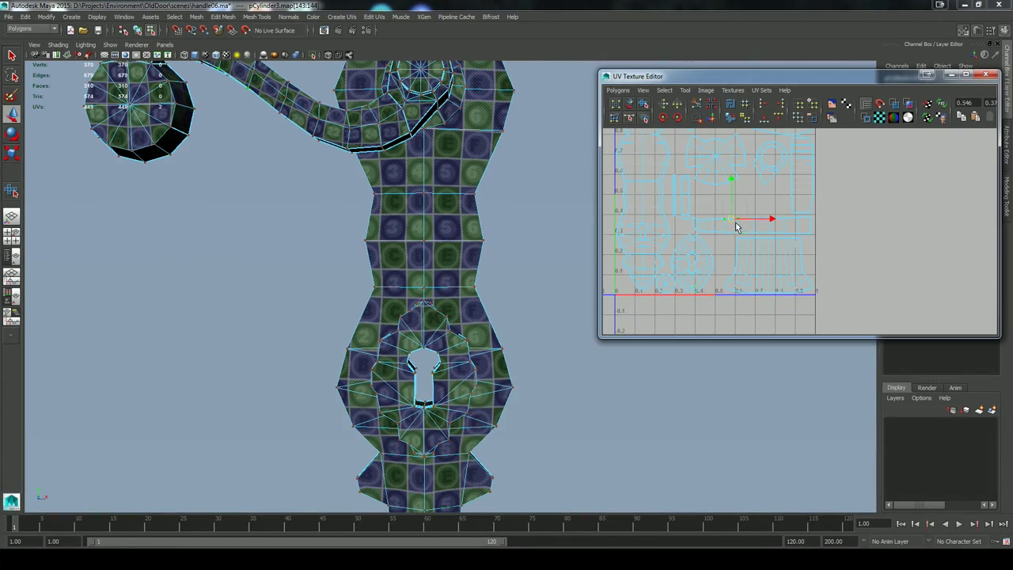
Enlarge the keyhole plate's UV shell and place it between the door plate's shell and the stem shell
{"action": "left_click", "coordinate": [712, 249]}
{"action": "right_click_drag", "start_coordinate": [712, 249], "coordinate": [711, 266], "text": "ctrl"}
{"action": "mouse_move", "coordinate": [693, 262]}
{"action": "left_mouse_down"}
{"action": "mouse_move", "coordinate": [716, 250]}
{"action": "mouse_move", "coordinate": [702, 251]}
{"action": "left_mouse_up"}
{"action": "key", "text": "r"}
{"action": "left_click", "coordinate": [704, 232]}
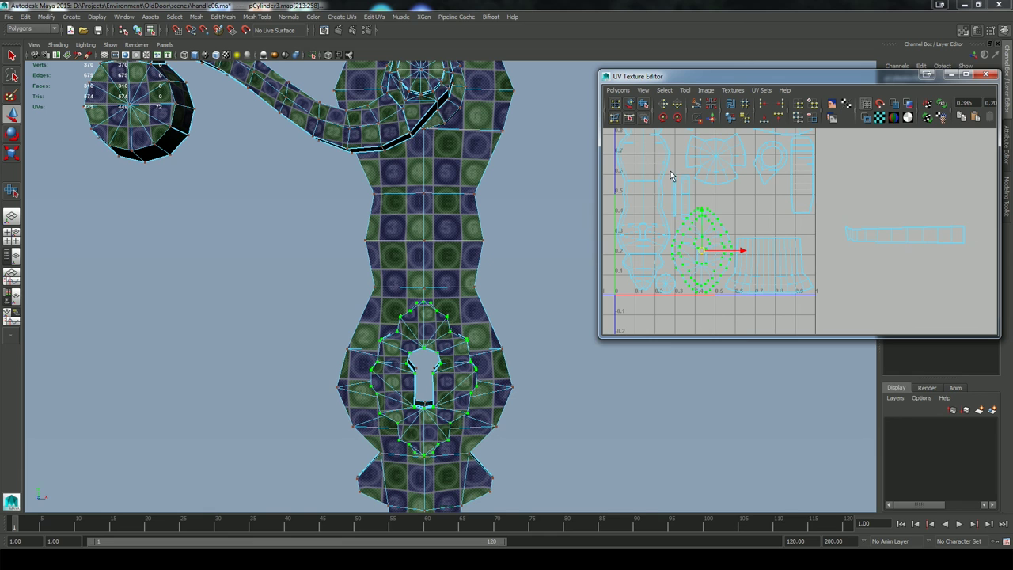
Move one keyhole wall strip up beside the large disc shell and bring the arm's underside strip back in below it
{"action": "middle_click_drag", "start_coordinate": [683, 153], "coordinate": [680, 214], "text": "alt"}
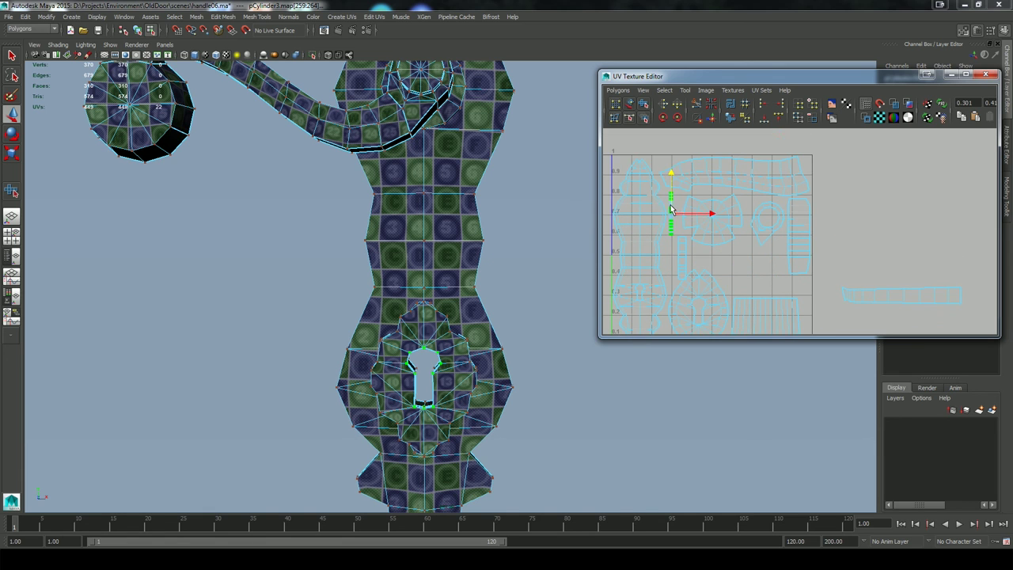
{"action": "left_click", "coordinate": [681, 241]}
{"action": "right_click_drag", "start_coordinate": [681, 242], "coordinate": [688, 243]}
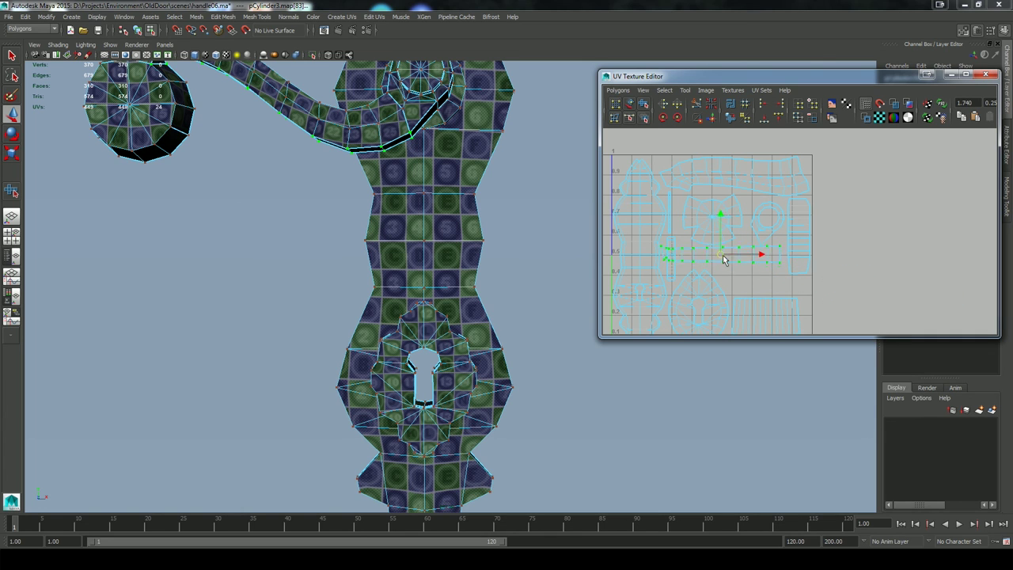
Turn the other keyhole wall strip horizontal above the stem shell and nudge the upright strip beside the disc shell
{"action": "left_click_drag", "start_coordinate": [680, 246], "coordinate": [679, 246]}
{"action": "right_click_drag", "start_coordinate": [677, 246], "coordinate": [674, 262], "text": "ctrl"}
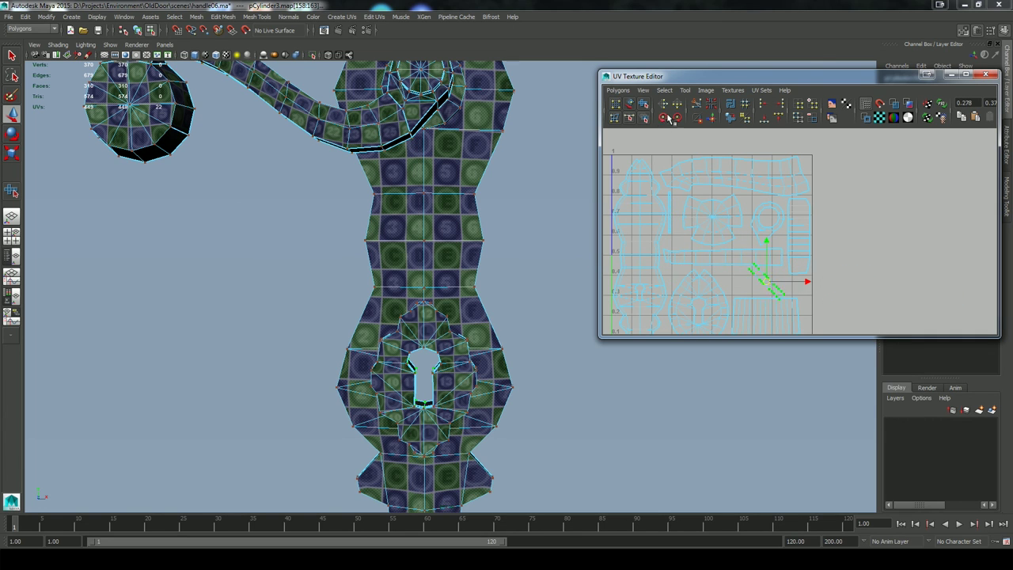
{"action": "right_click_drag", "start_coordinate": [673, 233], "coordinate": [672, 214], "text": "ctrl"}
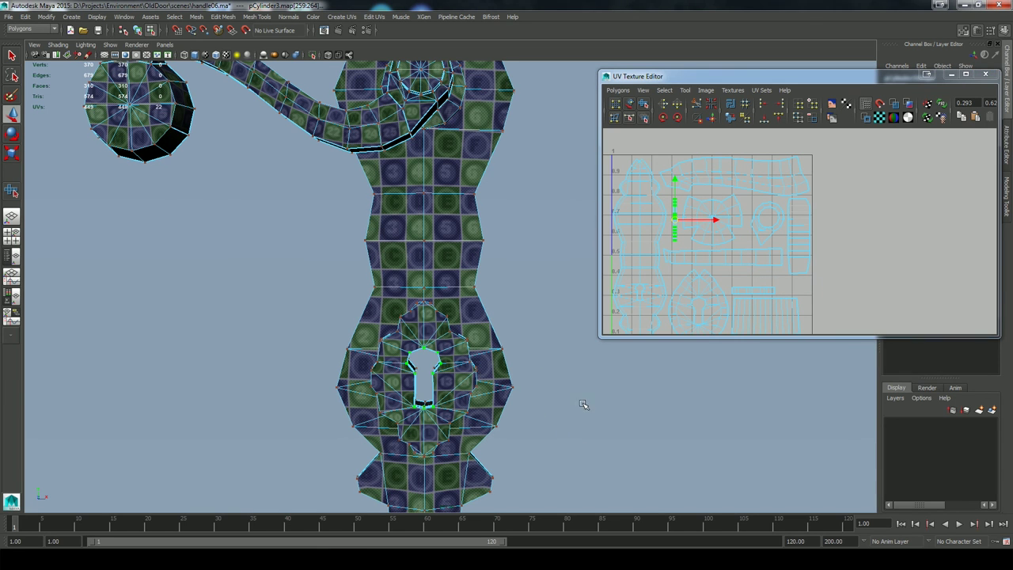
{"action": "right_click_drag", "start_coordinate": [584, 405], "coordinate": [564, 387], "text": "alt"}
{"action": "middle_click_drag", "start_coordinate": [565, 387], "coordinate": [557, 410], "text": "alt"}
{"action": "mouse_move", "coordinate": [556, 410]}
{"action": "left_mouse_down", "text": "alt"}
{"action": "mouse_move", "coordinate": [521, 406]}
{"action": "mouse_move", "coordinate": [545, 402]}
{"action": "left_mouse_up", "text": "alt"}
{"action": "middle_click_drag", "start_coordinate": [665, 270], "coordinate": [664, 266]}
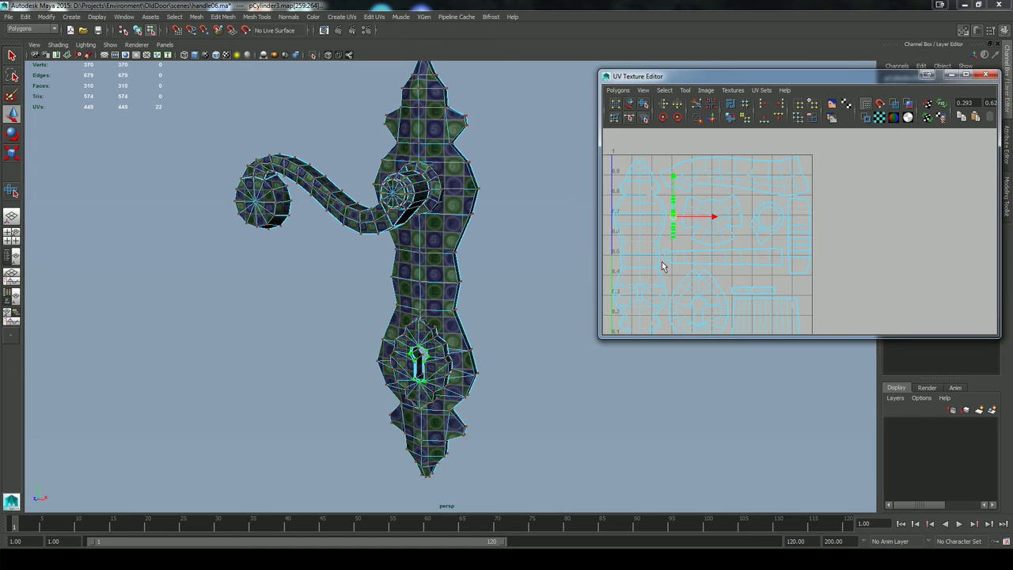
Examine the checker pattern over the plate and handle against the packed UV shells
{"action": "middle_click_drag", "start_coordinate": [831, 228], "coordinate": [853, 208], "text": "alt"}
{"action": "right_click_drag", "start_coordinate": [853, 208], "coordinate": [805, 208], "text": "alt"}
{"action": "right_click", "coordinate": [679, 168]}
{"action": "right_click_drag", "start_coordinate": [678, 168], "coordinate": [683, 239], "text": "ctrl"}
{"action": "left_click_drag", "start_coordinate": [683, 238], "coordinate": [683, 237]}
{"action": "right_click_drag", "start_coordinate": [446, 251], "coordinate": [488, 238]}
{"action": "left_click", "coordinate": [564, 353]}
{"action": "right_click_drag", "start_coordinate": [565, 353], "coordinate": [547, 341]}
{"action": "left_click_drag", "start_coordinate": [548, 340], "coordinate": [514, 297], "text": "alt"}
{"action": "right_click_drag", "start_coordinate": [514, 296], "coordinate": [576, 393], "text": "alt"}
{"action": "left_click_drag", "start_coordinate": [576, 393], "coordinate": [563, 353], "text": "alt"}
Select the whole UV shell of the stem and its flared collar and view the collar under the handle
{"action": "left_click", "coordinate": [455, 238]}
{"action": "right_click_drag", "start_coordinate": [736, 206], "coordinate": [738, 249]}
{"action": "left_click", "coordinate": [814, 308]}
{"action": "right_click_drag", "start_coordinate": [791, 290], "coordinate": [818, 290]}
{"action": "left_click", "coordinate": [811, 308]}
{"action": "right_click_drag", "start_coordinate": [808, 308], "coordinate": [830, 309], "text": "ctrl"}
{"action": "right_click_drag", "start_coordinate": [523, 251], "coordinate": [572, 270], "text": "alt"}
{"action": "middle_click_drag", "start_coordinate": [571, 270], "coordinate": [556, 306], "text": "alt"}
{"action": "left_click_drag", "start_coordinate": [556, 306], "coordinate": [535, 301], "text": "alt"}
{"action": "left_click_drag", "start_coordinate": [633, 250], "coordinate": [462, 169], "text": "alt"}
{"action": "scroll", "coordinate": [630, 315], "scroll_direction": "up", "scroll_amount": 1}
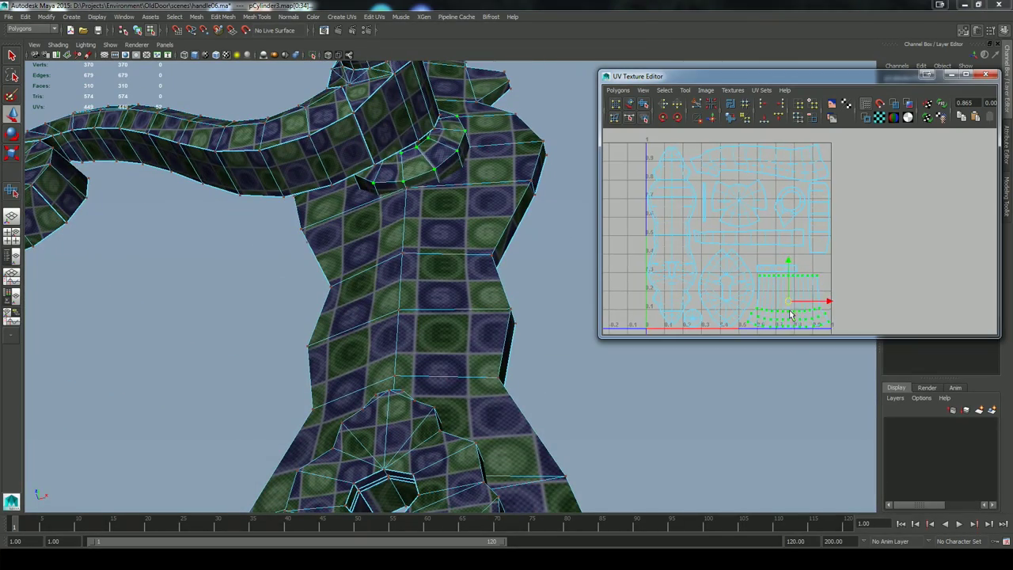
Move the stem and collar shell out of the UV square and scale it up
{"action": "left_click_drag", "start_coordinate": [789, 302], "coordinate": [901, 250]}
{"action": "key", "text": "r"}
{"action": "scroll", "coordinate": [871, 274], "scroll_direction": "down", "scroll_amount": 8}
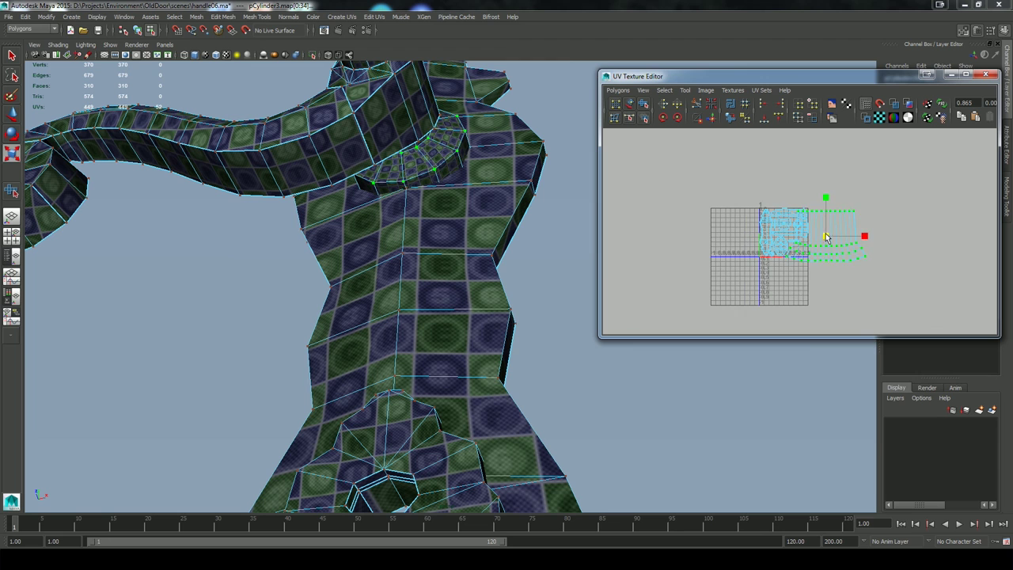
{"action": "middle_click_drag", "start_coordinate": [830, 244], "coordinate": [850, 220]}
{"action": "key", "text": "f"}
Cut UV edges around the flared collar in the stem shell and select the collar's faces
{"action": "right_click_drag", "start_coordinate": [752, 249], "coordinate": [749, 225]}
{"action": "left_click", "coordinate": [745, 298], "text": "shift"}
{"action": "left_click", "coordinate": [851, 274], "text": "shift"}
{"action": "left_click", "coordinate": [848, 307], "text": "shift"}
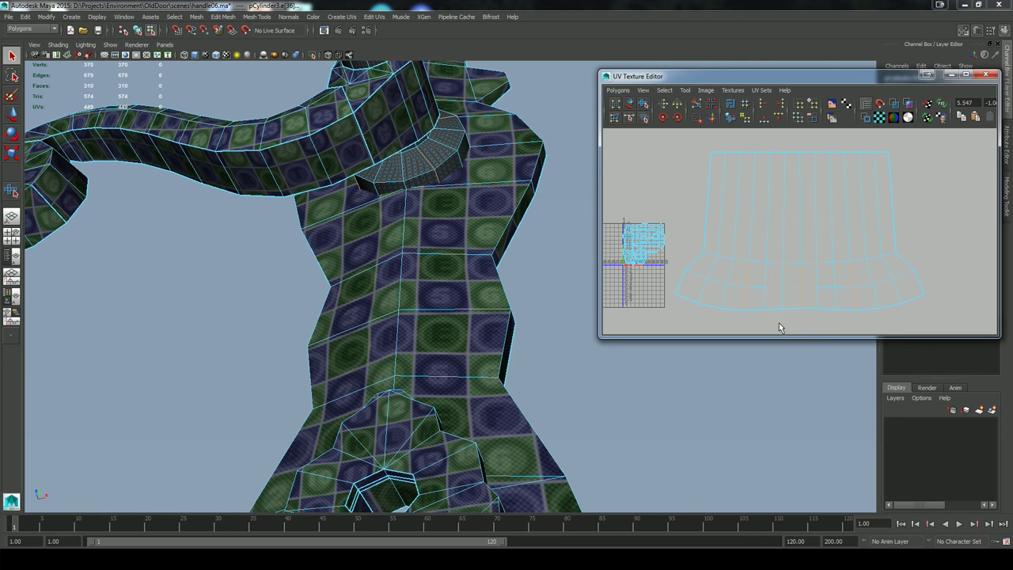
{"action": "right_click_drag", "start_coordinate": [800, 205], "coordinate": [777, 196]}
{"action": "left_click", "coordinate": [889, 151]}
{"action": "right_click_drag", "start_coordinate": [882, 163], "coordinate": [896, 165]}
{"action": "right_click_drag", "start_coordinate": [717, 217], "coordinate": [716, 255]}
{"action": "left_click_drag", "start_coordinate": [686, 319], "coordinate": [931, 257]}
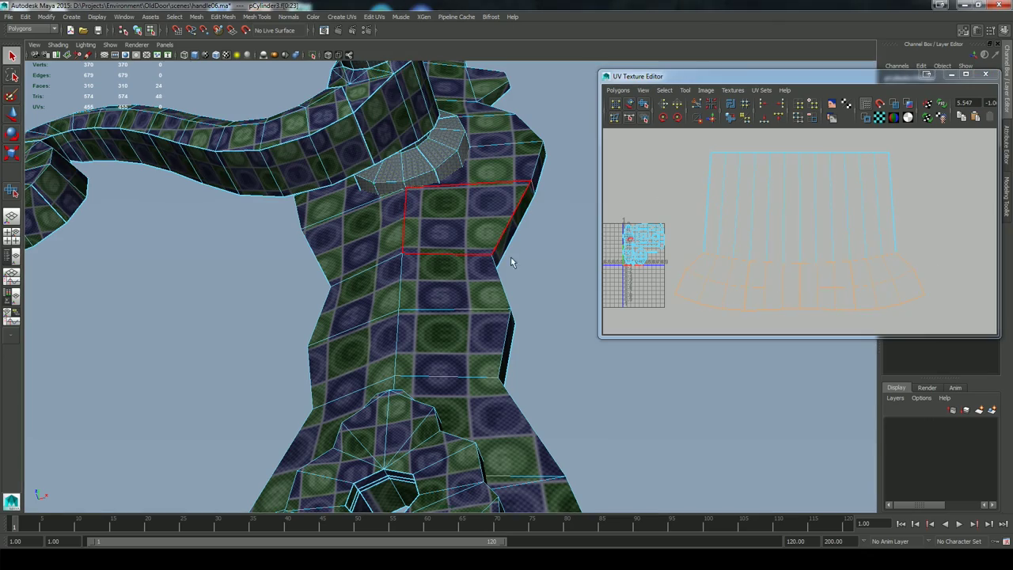
Apply a planar UV mapping to the selected collar faces and convert the selection to UVs
{"action": "left_click_drag", "start_coordinate": [558, 293], "coordinate": [520, 394], "text": "alt"}
{"action": "left_click", "coordinate": [342, 17]}
{"action": "left_click", "coordinate": [358, 31]}
{"action": "right_click_drag", "start_coordinate": [641, 249], "coordinate": [707, 248], "text": "ctrl"}
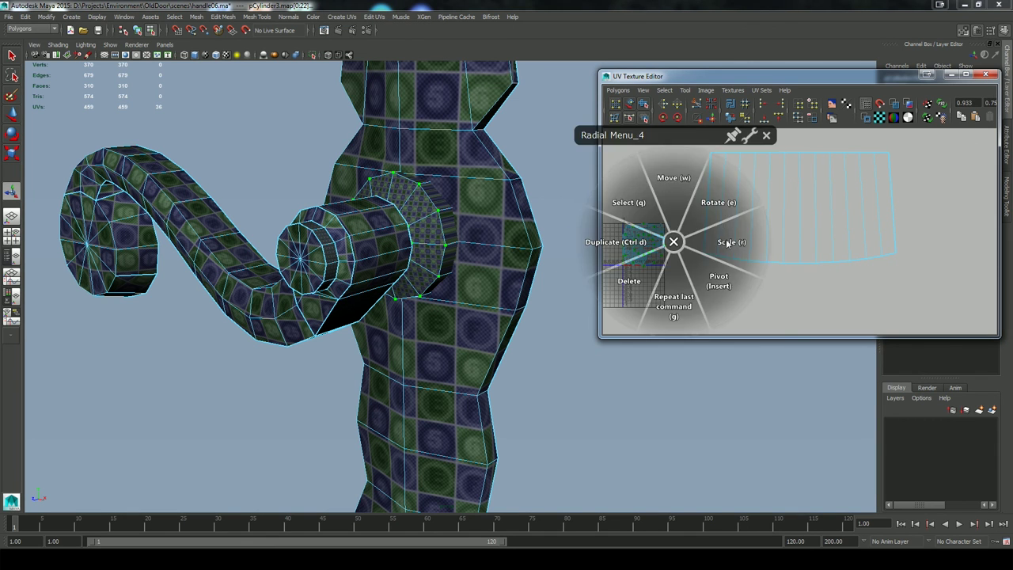
Unfold the collar's UVs into a flat ring and scale the ring down
{"action": "left_click", "coordinate": [728, 242]}
{"action": "left_click_drag", "start_coordinate": [644, 245], "coordinate": [818, 255]}
{"action": "right_click_drag", "start_coordinate": [818, 256], "coordinate": [628, 159], "text": "alt"}
{"action": "left_click_drag", "start_coordinate": [649, 309], "coordinate": [761, 300]}
{"action": "key", "text": "ctrl+z"}
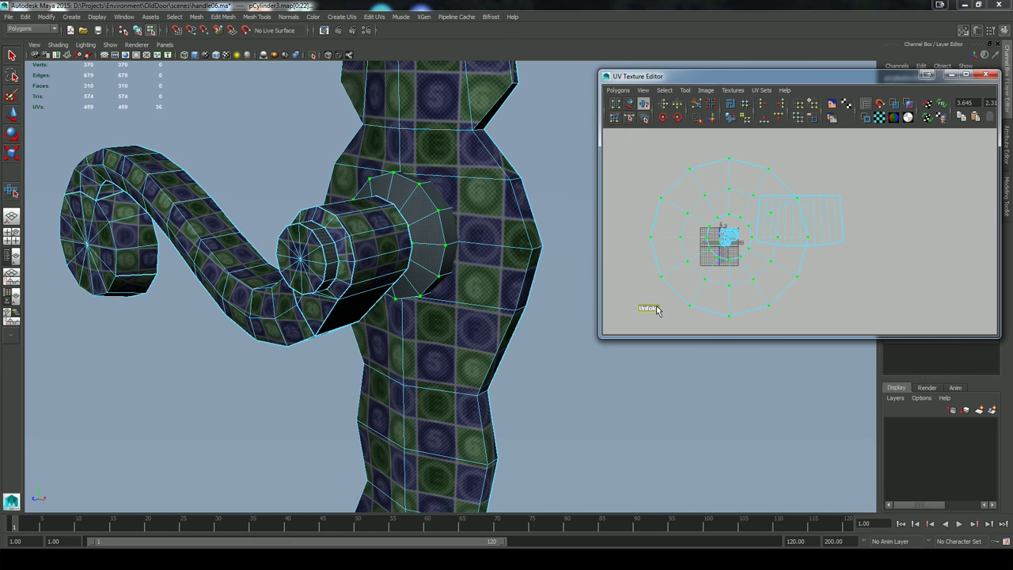
{"action": "left_click", "coordinate": [737, 290]}
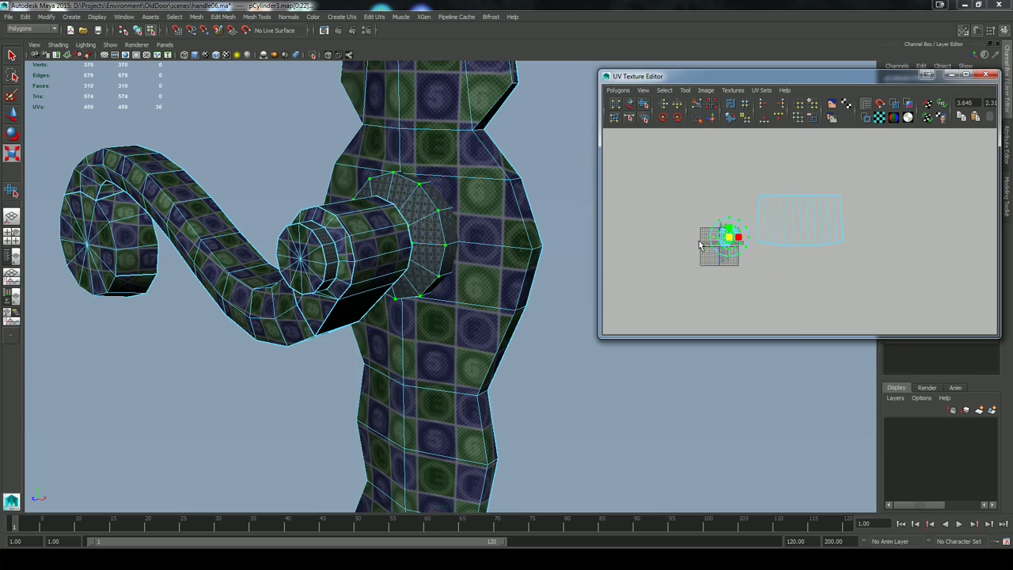
{"action": "left_click_drag", "start_coordinate": [699, 245], "coordinate": [696, 245]}
Scale the collar's ring shell down further to match the door plate's checker size
{"action": "left_click", "coordinate": [601, 355]}
{"action": "right_click_drag", "start_coordinate": [520, 300], "coordinate": [564, 336], "text": "alt"}
{"action": "left_click_drag", "start_coordinate": [564, 336], "coordinate": [622, 345], "text": "alt"}
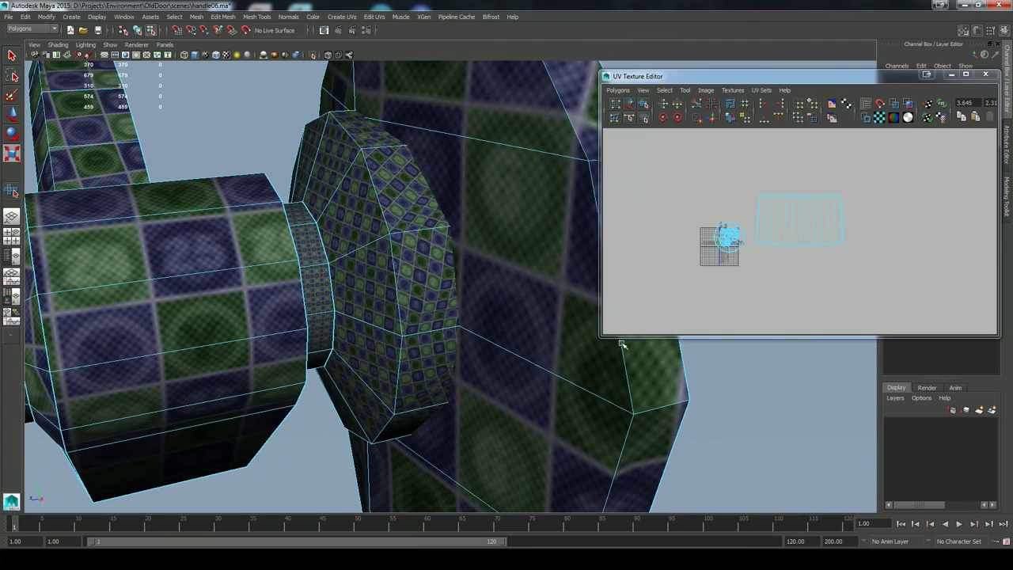
{"action": "right_click_drag", "start_coordinate": [708, 296], "coordinate": [771, 282], "text": "alt"}
{"action": "middle_click_drag", "start_coordinate": [771, 282], "coordinate": [839, 279], "text": "alt"}
{"action": "left_click", "coordinate": [740, 231]}
{"action": "right_click_drag", "start_coordinate": [737, 229], "coordinate": [808, 229], "text": "ctrl"}
{"action": "mouse_move", "coordinate": [718, 240]}
{"action": "left_mouse_down"}
{"action": "mouse_move", "coordinate": [684, 232]}
{"action": "mouse_move", "coordinate": [702, 229]}
{"action": "left_mouse_up"}
{"action": "right_click_drag", "start_coordinate": [748, 244], "coordinate": [918, 150], "text": "ctrl"}
Select the remaining stem band's UV shell and unfold it
{"action": "key", "text": "a"}
{"action": "middle_click_drag", "start_coordinate": [919, 150], "coordinate": [725, 228], "text": "alt"}
{"action": "right_click", "coordinate": [749, 216]}
{"action": "left_click", "coordinate": [752, 168]}
{"action": "left_click_drag", "start_coordinate": [715, 201], "coordinate": [875, 300]}
{"action": "right_click_drag", "start_coordinate": [876, 300], "coordinate": [844, 265], "text": "alt"}
{"action": "left_click_drag", "start_coordinate": [846, 236], "coordinate": [883, 202]}
{"action": "right_click_drag", "start_coordinate": [882, 201], "coordinate": [650, 86], "text": "alt"}
{"action": "right_click_drag", "start_coordinate": [875, 224], "coordinate": [816, 250], "text": "ctrl"}
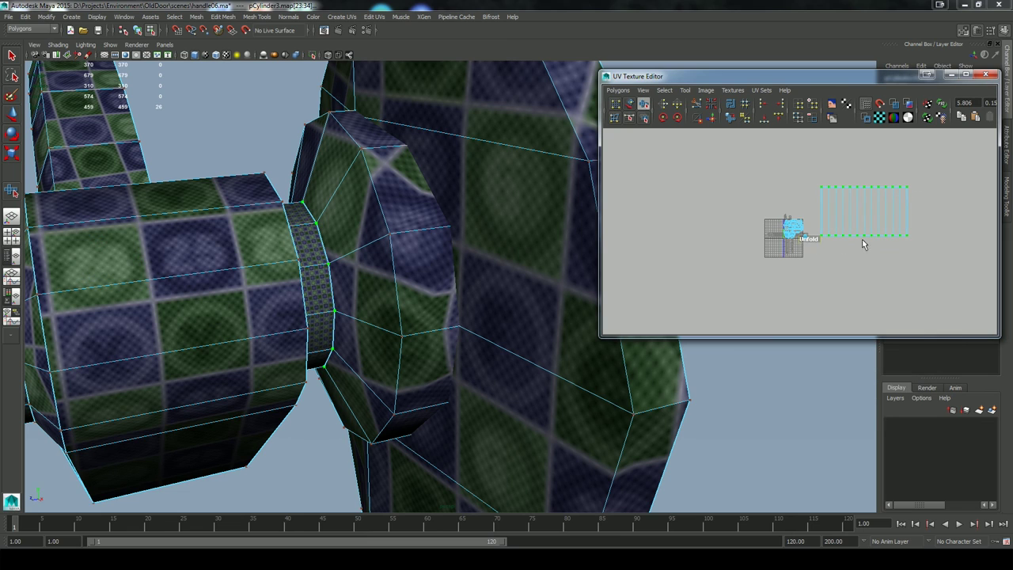
Scale the stem band's UVs down toward the checker size of the neighbouring parts
{"action": "key", "text": "r"}
{"action": "right_click_drag", "start_coordinate": [487, 431], "coordinate": [461, 416], "text": "alt"}
{"action": "left_click_drag", "start_coordinate": [495, 411], "coordinate": [637, 405], "text": "alt"}
{"action": "right_click_drag", "start_coordinate": [864, 285], "coordinate": [891, 290], "text": "alt"}
{"action": "left_click_drag", "start_coordinate": [856, 210], "coordinate": [845, 207]}
{"action": "key", "text": "w"}
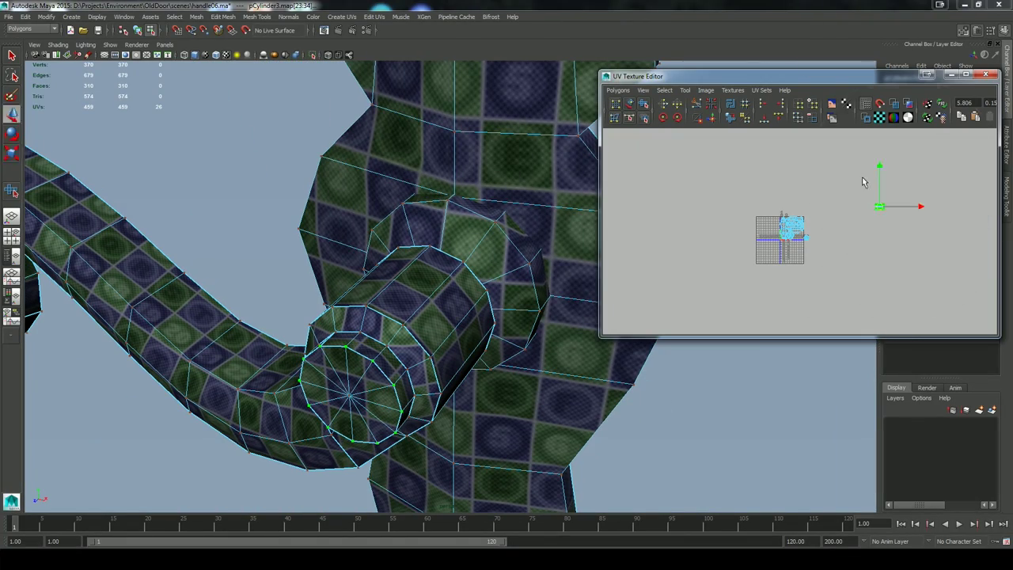
{"action": "key", "text": "r"}
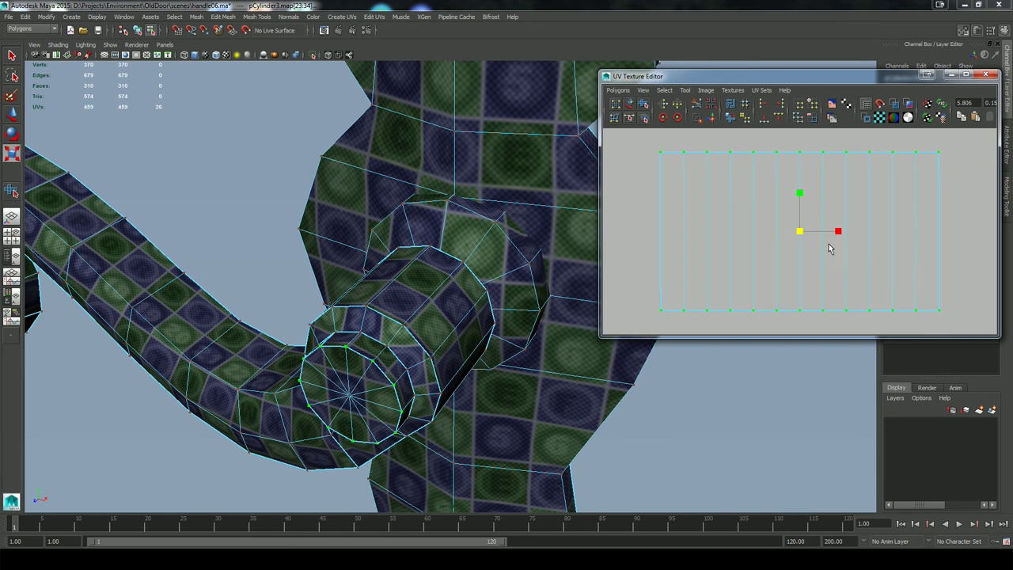
Adjust the stem band's size and place it in the lower-right corner of the UV square
{"action": "right_click_drag", "start_coordinate": [843, 277], "coordinate": [729, 279], "text": "alt"}
{"action": "middle_click_drag", "start_coordinate": [729, 279], "coordinate": [809, 222], "text": "alt"}
{"action": "left_click_drag", "start_coordinate": [879, 176], "coordinate": [918, 175]}
{"action": "mouse_move", "coordinate": [877, 233]}
{"action": "middle_mouse_down", "text": "alt"}
{"action": "mouse_move", "coordinate": [839, 203]}
{"action": "mouse_move", "coordinate": [884, 250]}
{"action": "middle_mouse_up", "text": "alt"}
{"action": "right_click_drag", "start_coordinate": [884, 250], "coordinate": [831, 237], "text": "alt"}
{"action": "key", "text": "w"}
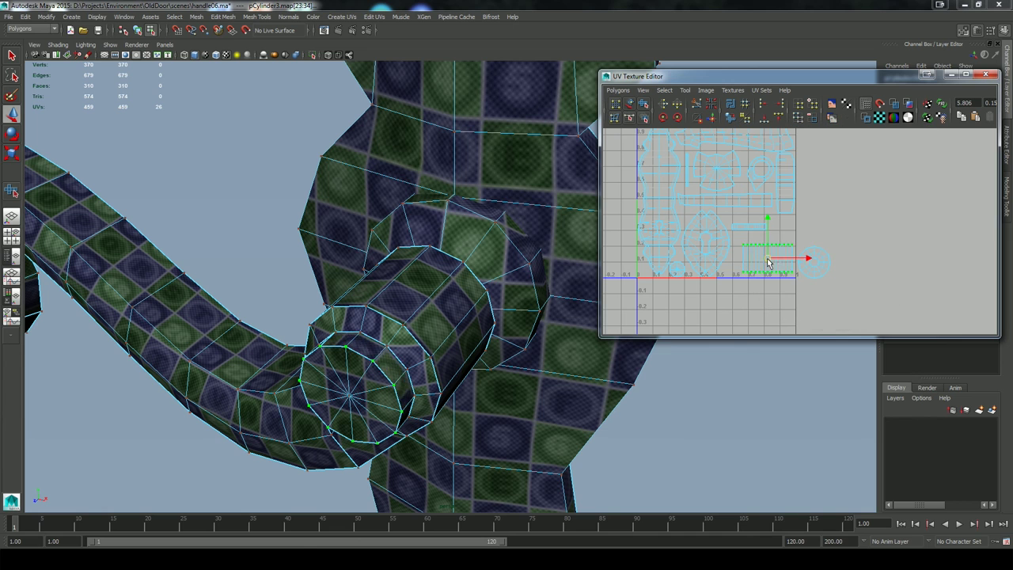
Park the collar's ring shell beside the UV square and move the horizontal keyhole strip up under the underside strip
{"action": "left_click_drag", "start_coordinate": [813, 263], "coordinate": [830, 231]}
{"action": "left_click_drag", "start_coordinate": [769, 218], "coordinate": [737, 235]}
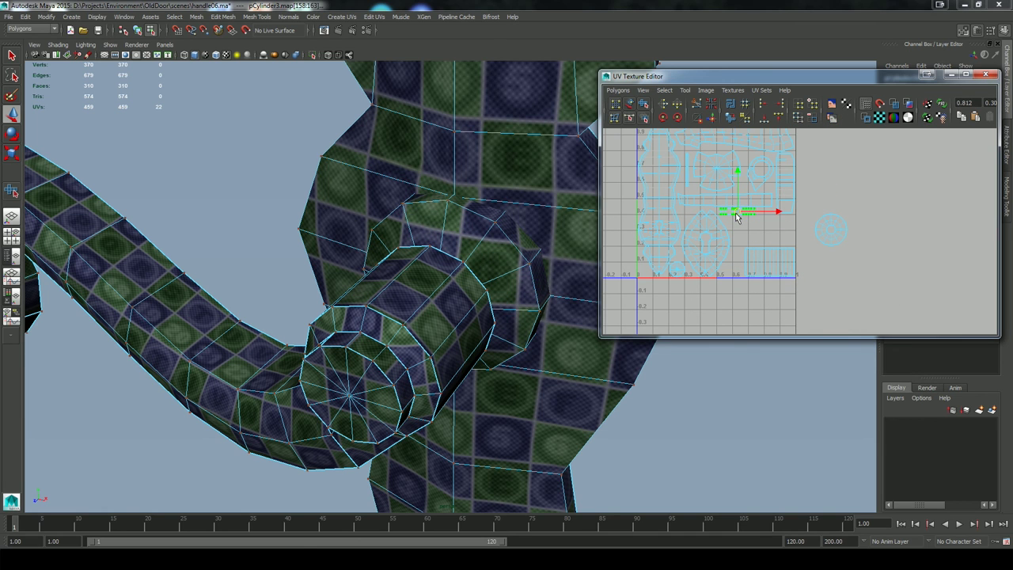
{"action": "middle_click_drag", "start_coordinate": [769, 232], "coordinate": [762, 254], "text": "alt"}
{"action": "right_click_drag", "start_coordinate": [762, 253], "coordinate": [847, 373], "text": "alt"}
{"action": "middle_click_drag", "start_coordinate": [748, 247], "coordinate": [825, 271], "text": "alt"}
Shift the large disc and knob cap shells left and pack the two horizontal strips closer beneath them
{"action": "left_click_drag", "start_coordinate": [745, 150], "coordinate": [755, 164]}
{"action": "right_click_drag", "start_coordinate": [754, 163], "coordinate": [791, 148], "text": "ctrl"}
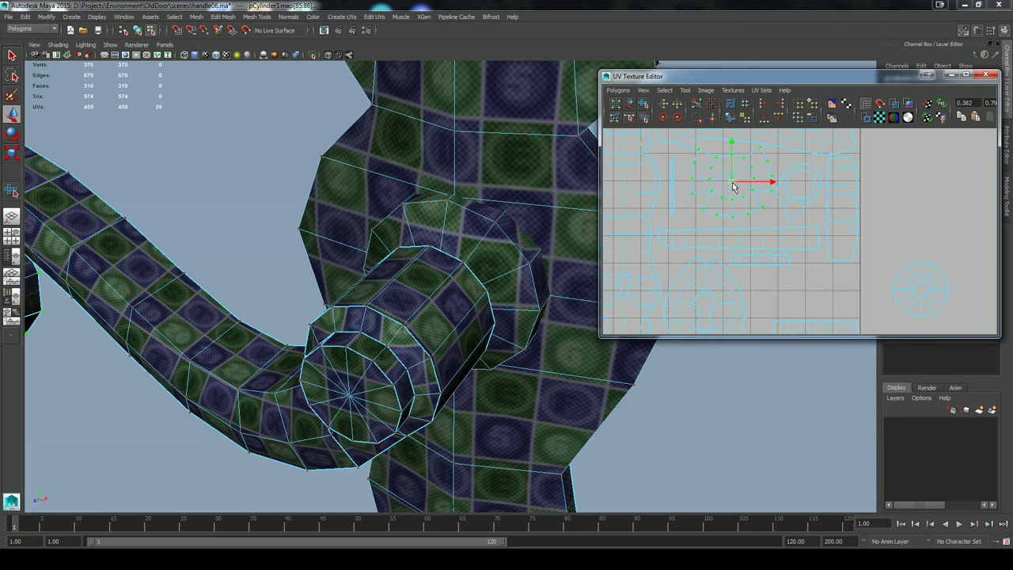
{"action": "left_click_drag", "start_coordinate": [768, 190], "coordinate": [780, 205]}
{"action": "right_click_drag", "start_coordinate": [776, 206], "coordinate": [814, 192], "text": "ctrl"}
{"action": "left_click_drag", "start_coordinate": [804, 195], "coordinate": [792, 185]}
{"action": "left_click_drag", "start_coordinate": [649, 219], "coordinate": [660, 230]}
{"action": "right_click_drag", "start_coordinate": [656, 226], "coordinate": [693, 214], "text": "ctrl"}
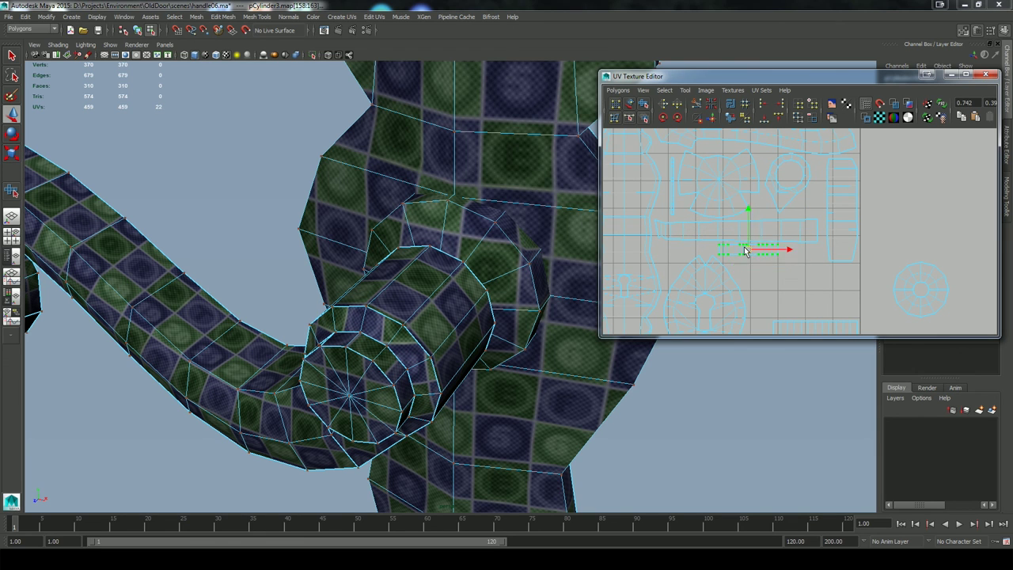
Move the collar's ring shell into the UV square above the stem band
{"action": "scroll", "coordinate": [876, 237], "scroll_direction": "down", "scroll_amount": 1}
{"action": "middle_click_drag", "start_coordinate": [875, 229], "coordinate": [815, 184], "text": "alt"}
{"action": "left_click_drag", "start_coordinate": [814, 205], "coordinate": [745, 233]}
{"action": "right_click", "coordinate": [743, 235]}
{"action": "left_click", "coordinate": [782, 235]}
{"action": "right_click", "coordinate": [744, 235]}
{"action": "left_click", "coordinate": [746, 196]}
Select the stem band's UVs and fit the band snugly into the UV square's corner
{"action": "left_click_drag", "start_coordinate": [709, 261], "coordinate": [799, 315]}
{"action": "right_click", "coordinate": [778, 289]}
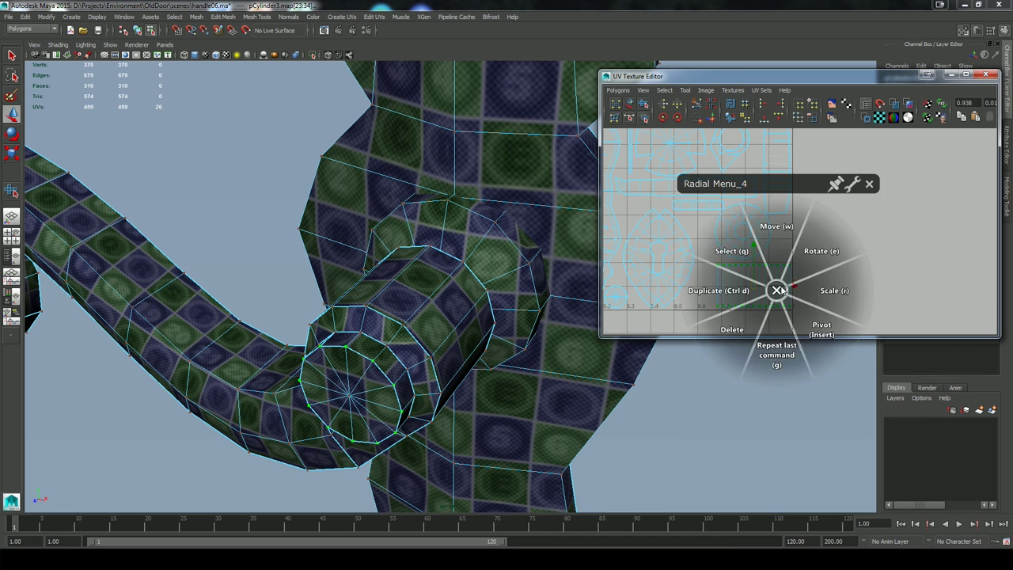
{"action": "left_click", "coordinate": [821, 290]}
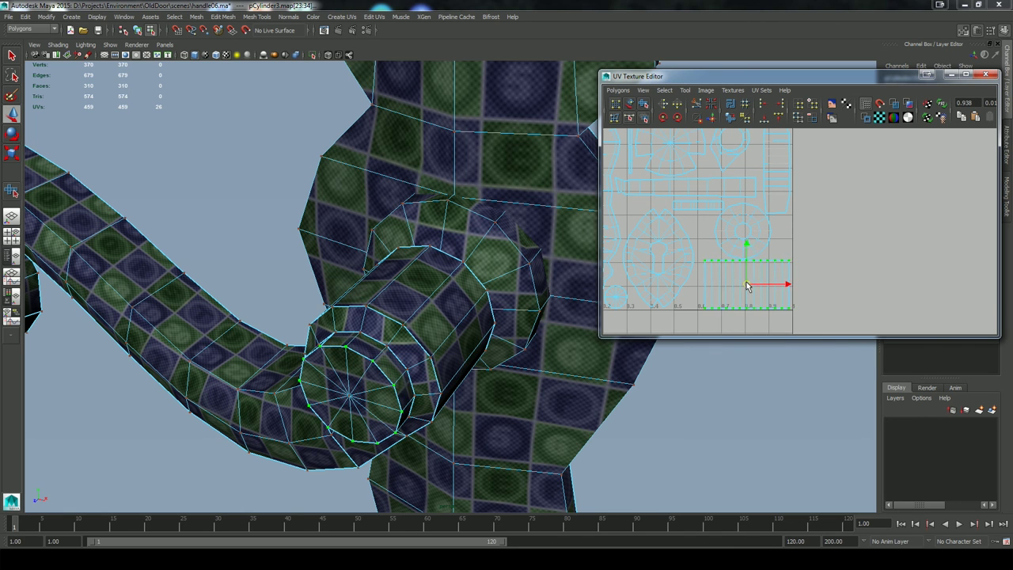
Fit the collar's ring shell between the strips and the stem band, and shift the horizontal keyhole strip left
{"action": "right_click", "coordinate": [755, 240]}
{"action": "left_click", "coordinate": [755, 202]}
{"action": "left_click_drag", "start_coordinate": [749, 217], "coordinate": [776, 241]}
{"action": "right_click", "coordinate": [753, 239]}
{"action": "left_click", "coordinate": [753, 203]}
{"action": "right_click_drag", "start_coordinate": [755, 239], "coordinate": [734, 247], "text": "ctrl"}
{"action": "left_click_drag", "start_coordinate": [744, 233], "coordinate": [736, 229]}
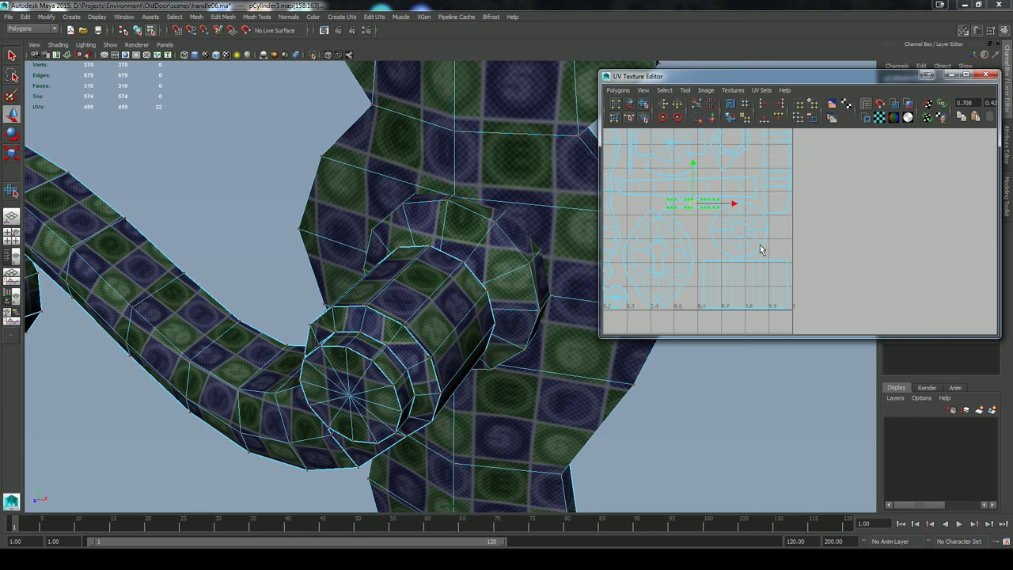
Leave component selection and examine the checker pattern over the whole door plate and handle
{"action": "left_click", "coordinate": [845, 255]}
{"action": "right_click_drag", "start_coordinate": [845, 255], "coordinate": [562, 238], "text": "alt"}
{"action": "left_click", "coordinate": [546, 395]}
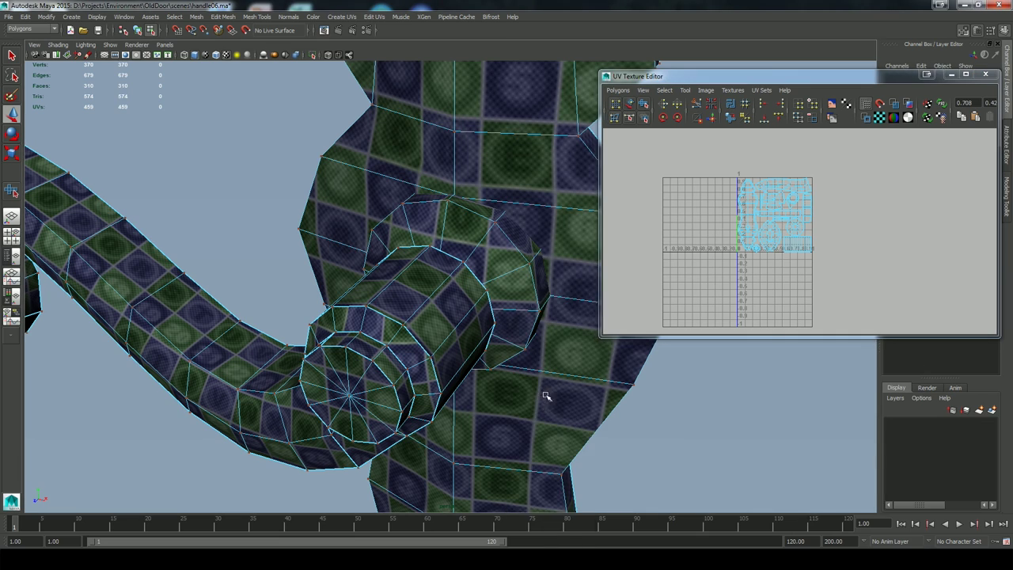
{"action": "left_click", "coordinate": [721, 395]}
{"action": "right_click_drag", "start_coordinate": [668, 399], "coordinate": [515, 380], "text": "alt"}
{"action": "left_click_drag", "start_coordinate": [510, 372], "coordinate": [519, 319], "text": "alt"}
{"action": "right_click_drag", "start_coordinate": [519, 319], "coordinate": [582, 409], "text": "alt"}
{"action": "left_click_drag", "start_coordinate": [581, 409], "coordinate": [527, 400], "text": "alt"}
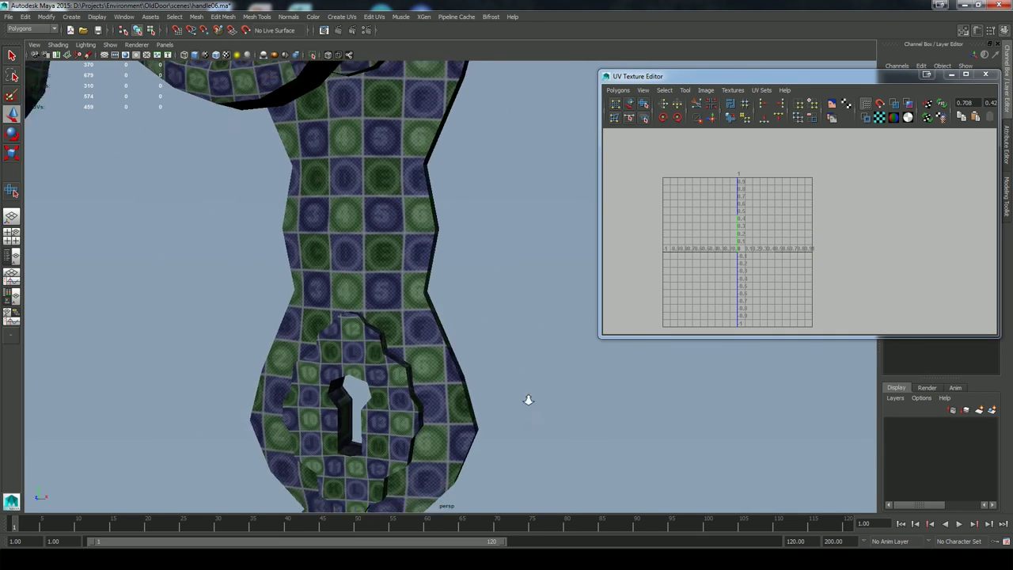
{"action": "right_click_drag", "start_coordinate": [527, 400], "coordinate": [285, 297], "text": "alt"}
{"action": "left_click_drag", "start_coordinate": [396, 336], "coordinate": [485, 342], "text": "alt"}
{"action": "right_click_drag", "start_coordinate": [486, 342], "coordinate": [567, 427], "text": "alt"}
Save the scene under a new version number in the OldDoor scenes folder
{"action": "left_click", "coordinate": [8, 16]}
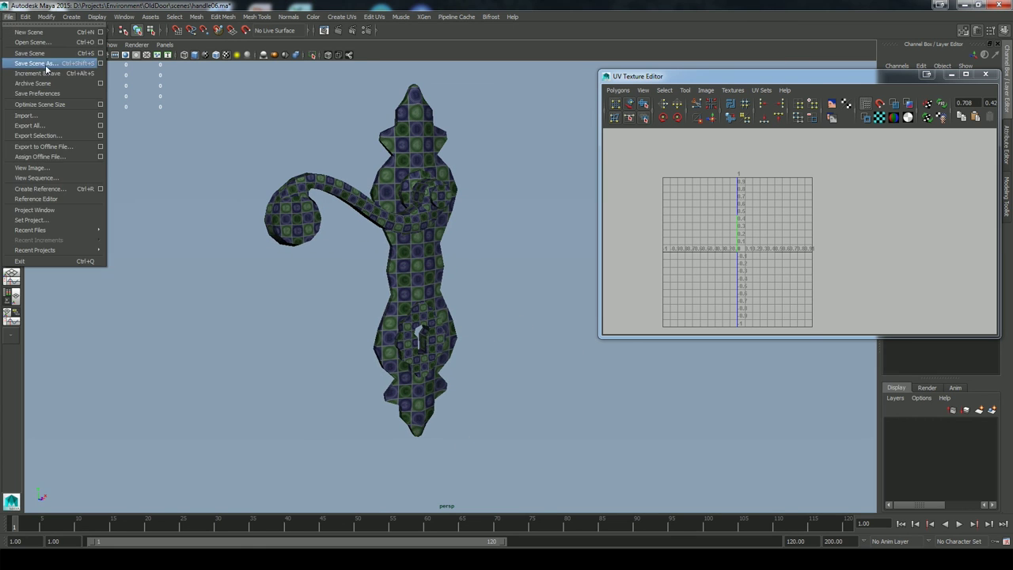
{"action": "left_click", "coordinate": [35, 64]}
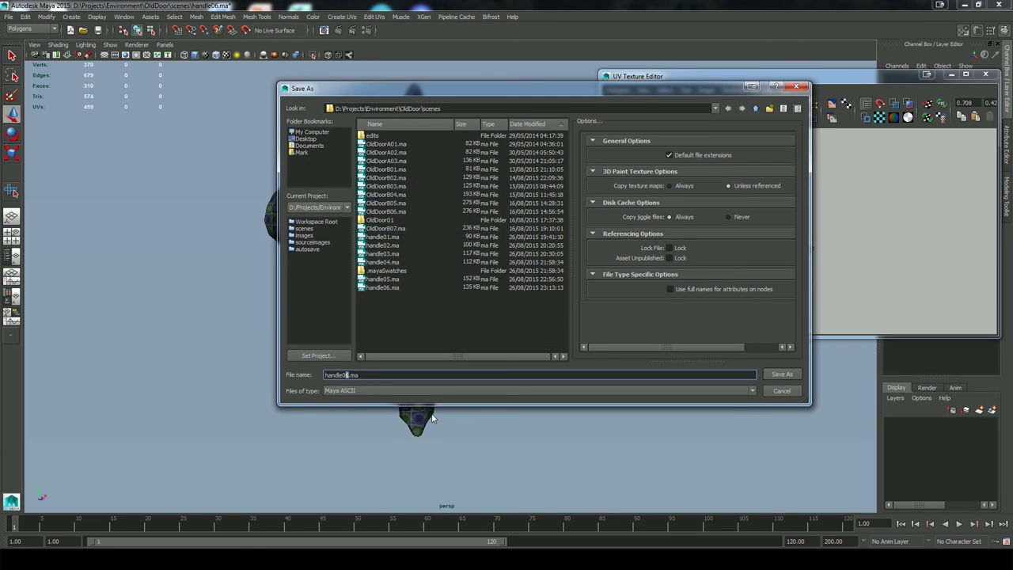
{"action": "left_click", "coordinate": [780, 375]}
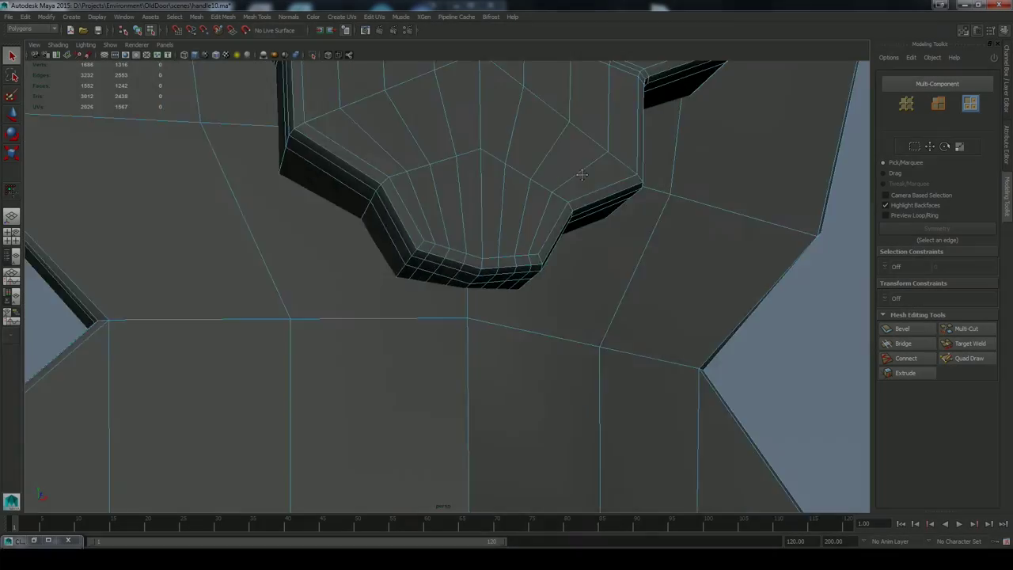
Select a single bevel face on the lower rim of the raised keyhole plate and frame it
{"action": "middle_click_drag", "start_coordinate": [582, 175], "coordinate": [446, 391], "text": "alt"}
{"action": "scroll", "coordinate": [445, 391], "scroll_direction": "down", "scroll_amount": 4}
{"action": "scroll", "coordinate": [445, 317], "scroll_direction": "up", "scroll_amount": 4}
{"action": "middle_click_drag", "start_coordinate": [446, 281], "coordinate": [303, 230], "text": "alt"}
{"action": "left_click", "coordinate": [301, 228]}
{"action": "key", "text": "f"}
{"action": "left_click_drag", "start_coordinate": [467, 348], "coordinate": [513, 376], "text": "alt"}
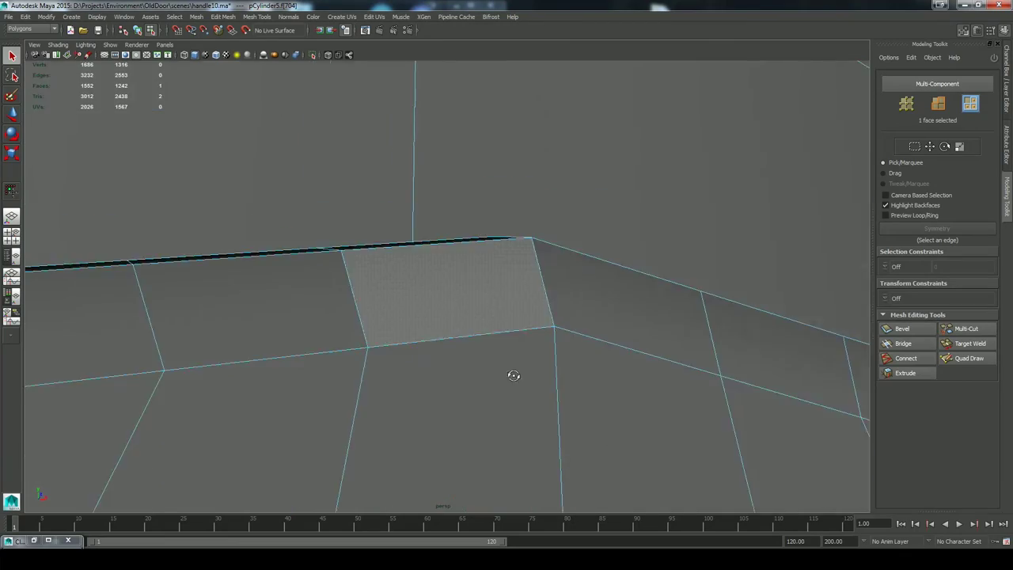
{"action": "right_click", "coordinate": [448, 319]}
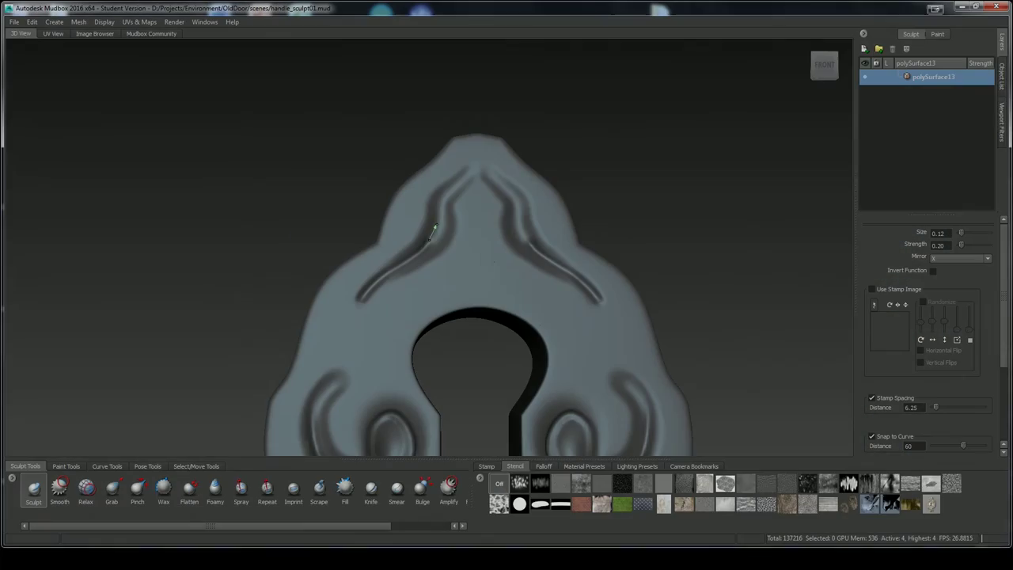
In Mudbox, sculpt the scroll groove above the keyhole with X mirroring and add a subdivision level to the plate
{"action": "left_click_drag", "start_coordinate": [433, 229], "coordinate": [471, 162]}
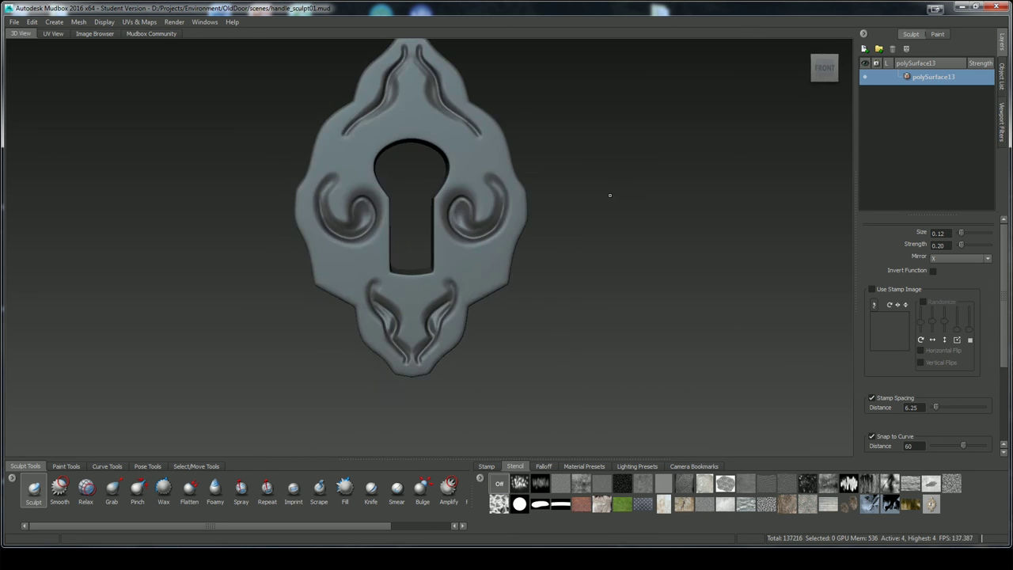
{"action": "key", "text": "shift+d"}
{"action": "right_click_drag", "start_coordinate": [584, 271], "coordinate": [623, 253], "text": "alt"}
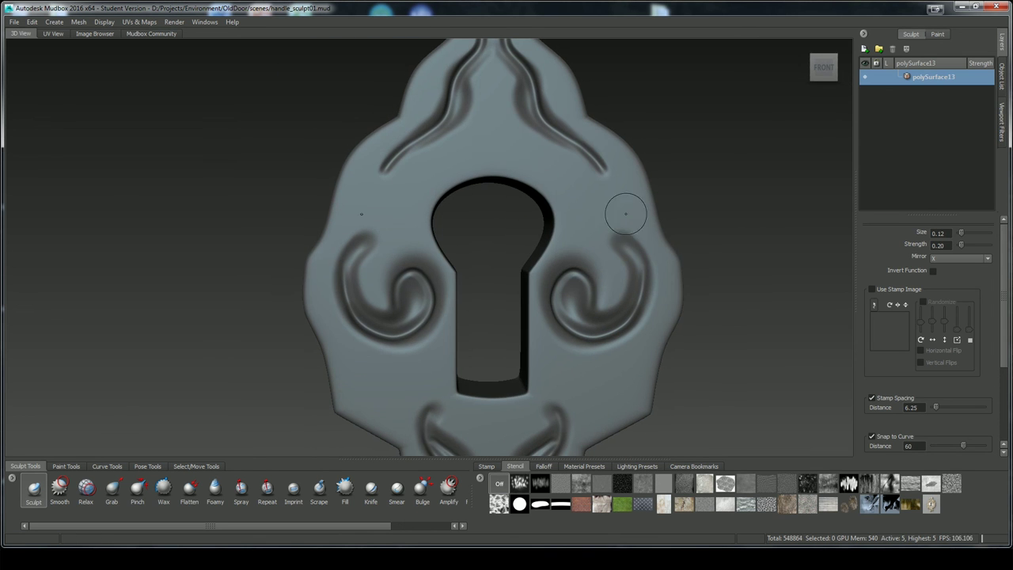
{"action": "left_click_drag", "start_coordinate": [726, 275], "coordinate": [677, 322]}
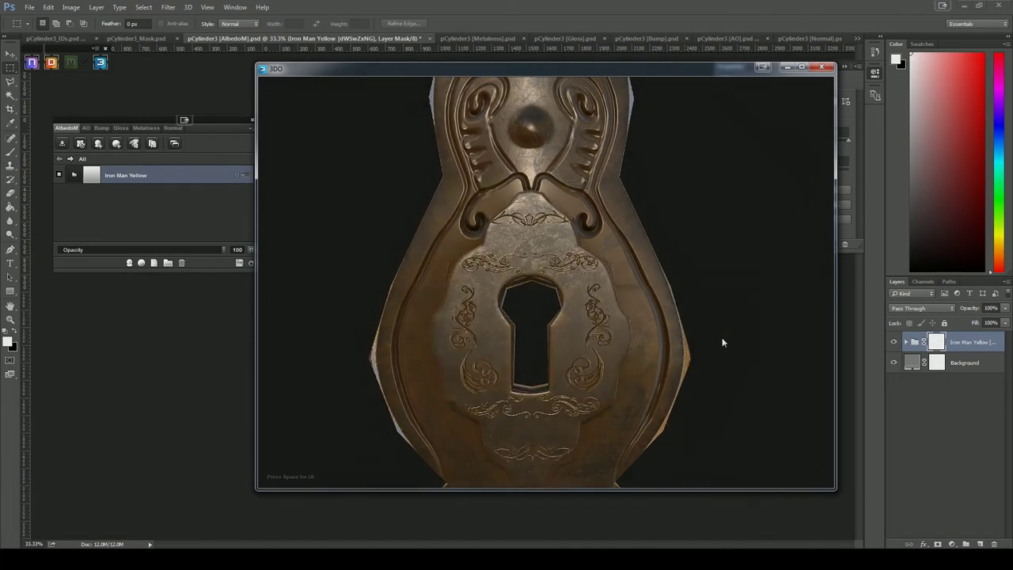
In Quixel's 3DO preview over Photoshop, examine the textured metal material on the keyhole plate and across the whole door handle
{"action": "right_click_drag", "start_coordinate": [677, 322], "coordinate": [330, 300]}
{"action": "right_click_drag", "start_coordinate": [689, 338], "coordinate": [594, 302]}
{"action": "left_click_drag", "start_coordinate": [594, 302], "coordinate": [618, 315]}
{"action": "right_click_drag", "start_coordinate": [618, 316], "coordinate": [604, 326]}
{"action": "left_click_drag", "start_coordinate": [602, 331], "coordinate": [522, 351]}
{"action": "right_click_drag", "start_coordinate": [524, 346], "coordinate": [474, 373]}
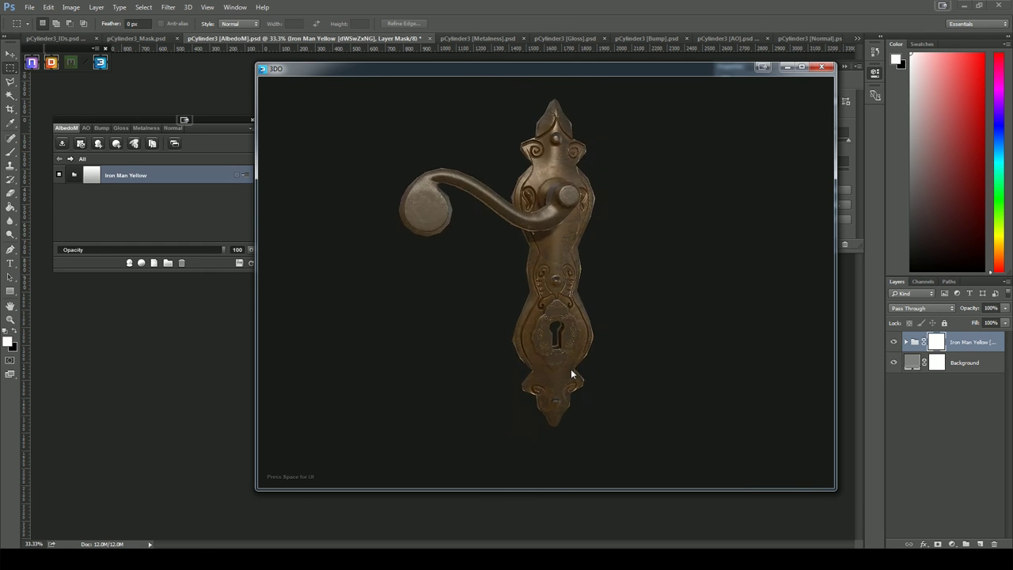